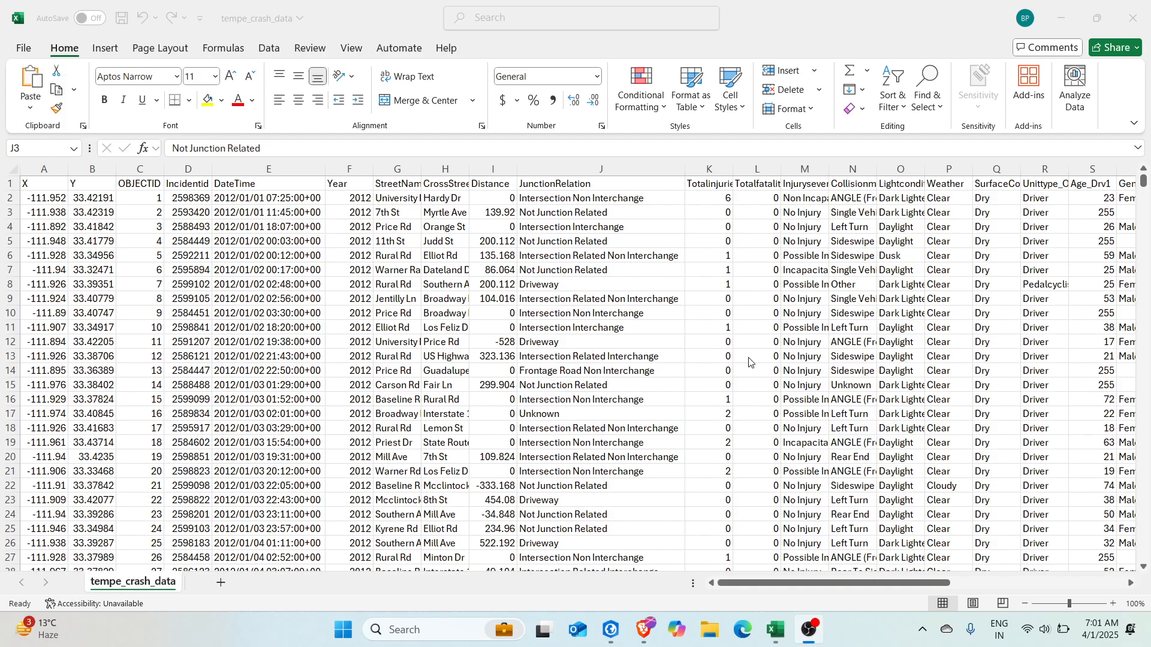
Examine the crash data's coordinate, object ID, incident ID, DateTime, Year and street name columns.
click(112, 235)
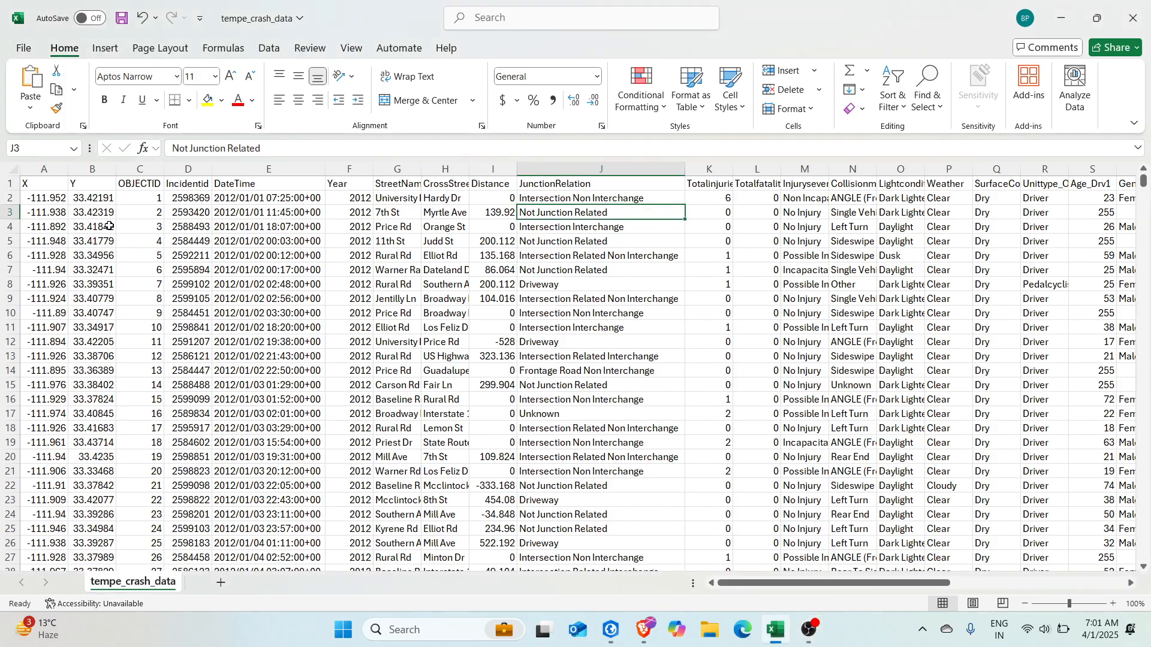
click(26, 183)
click(103, 182)
click(139, 183)
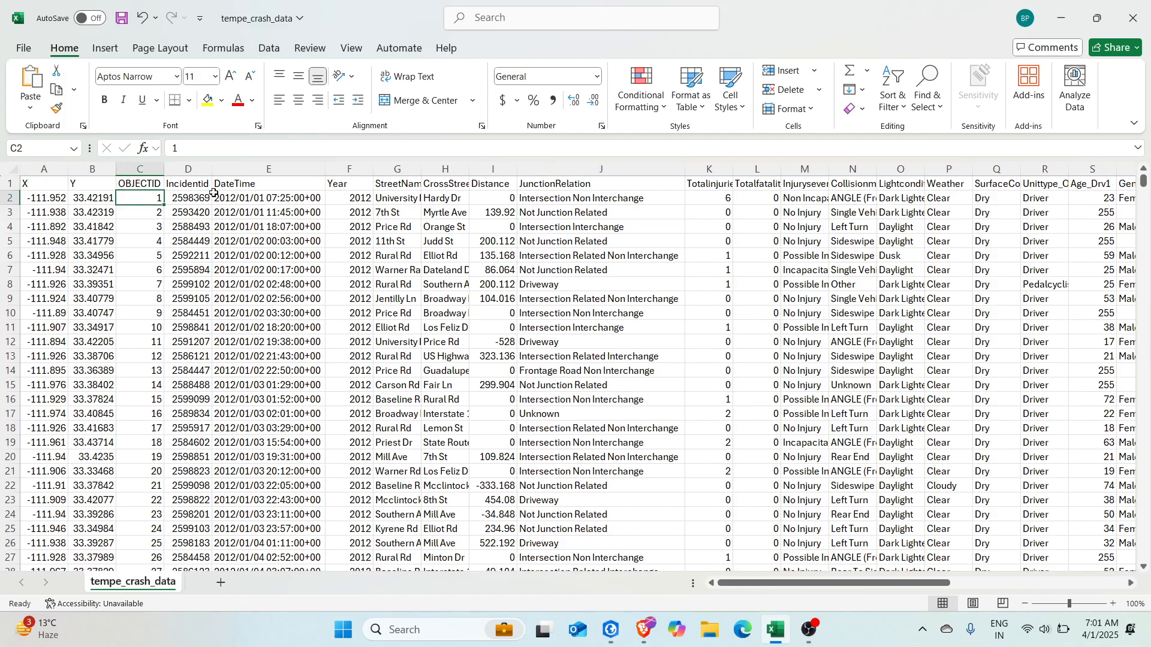
click(189, 183)
drag(195, 202, 157, 413)
click(191, 256)
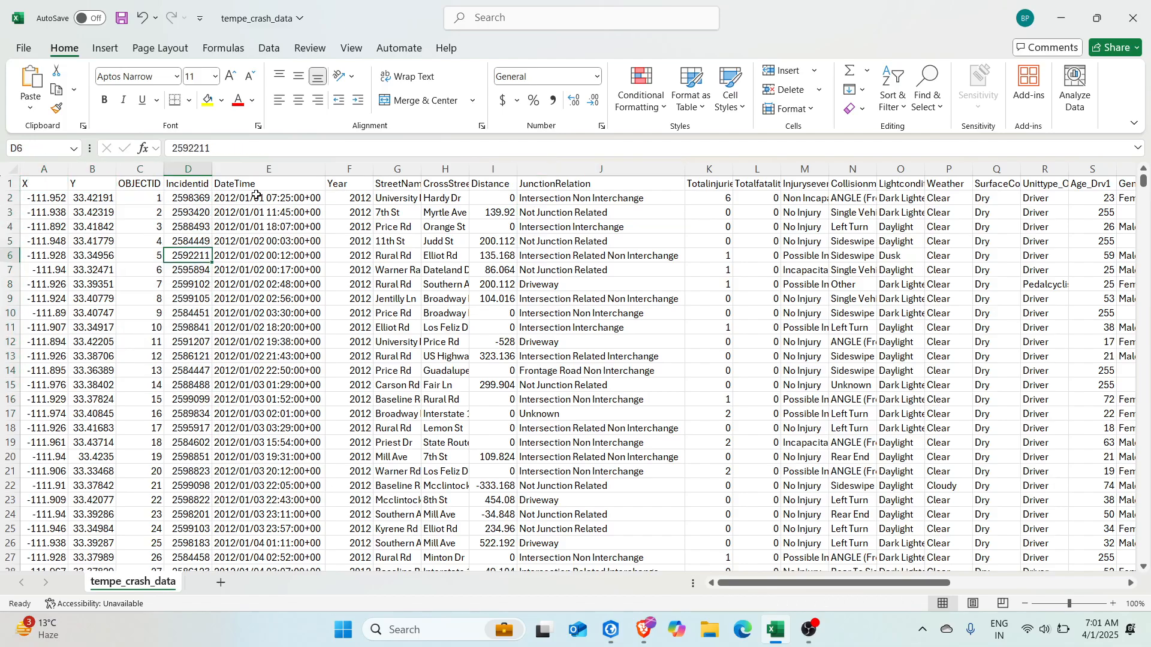
click(246, 202)
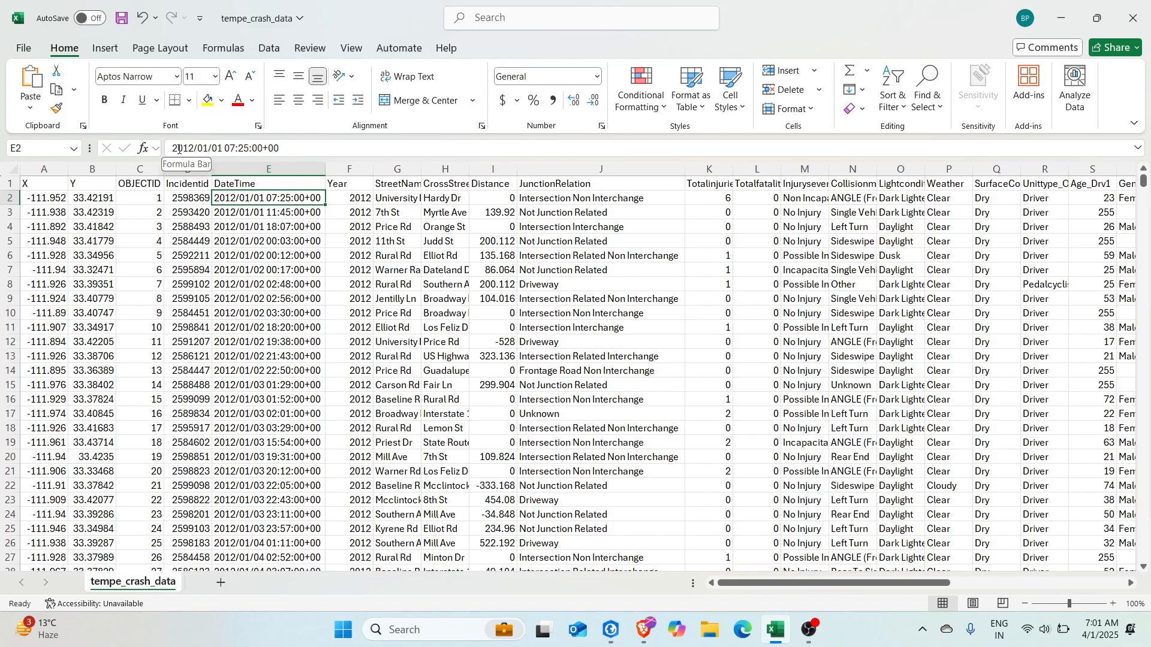
click(297, 149)
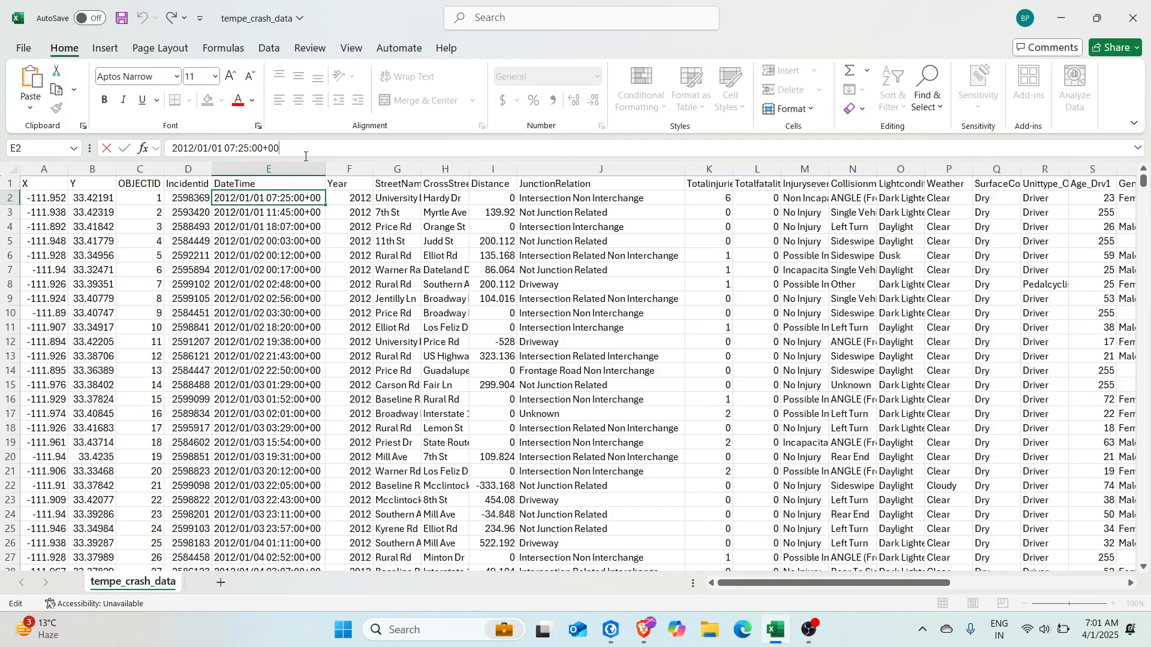
click(293, 213)
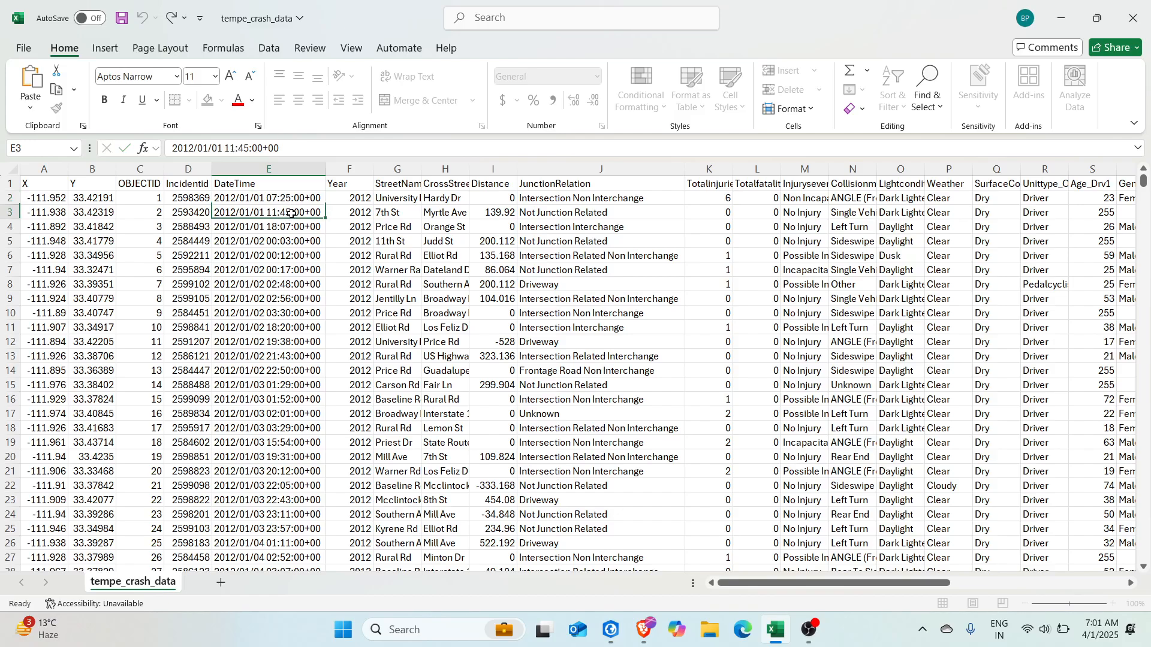
click(292, 199)
click(341, 196)
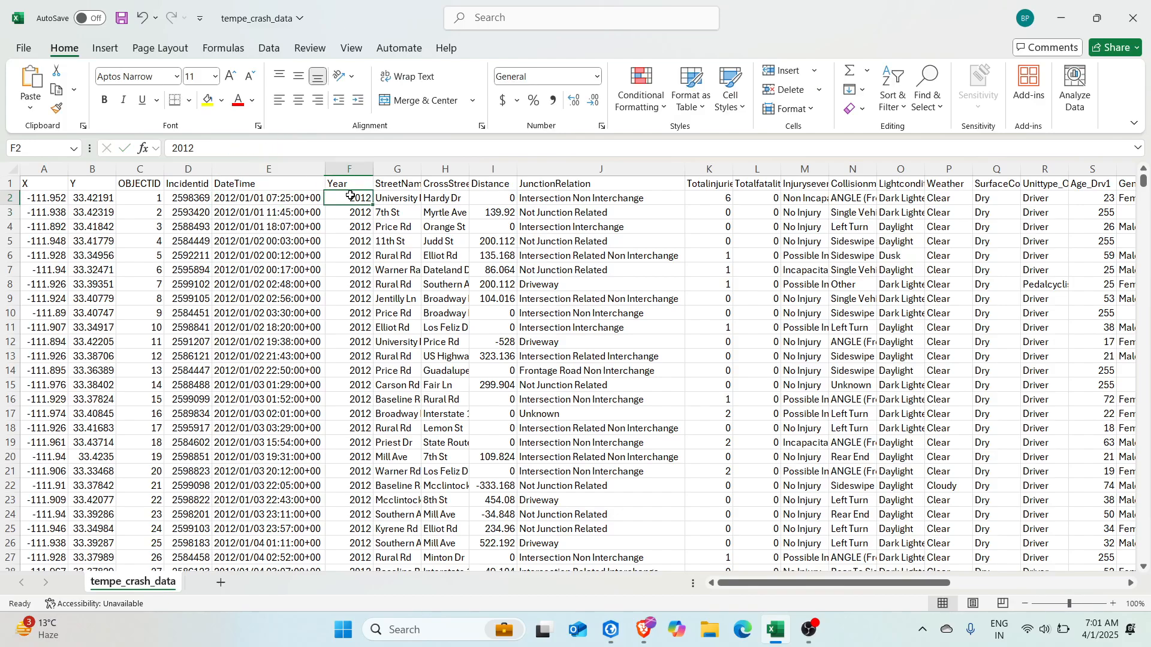
click(392, 199)
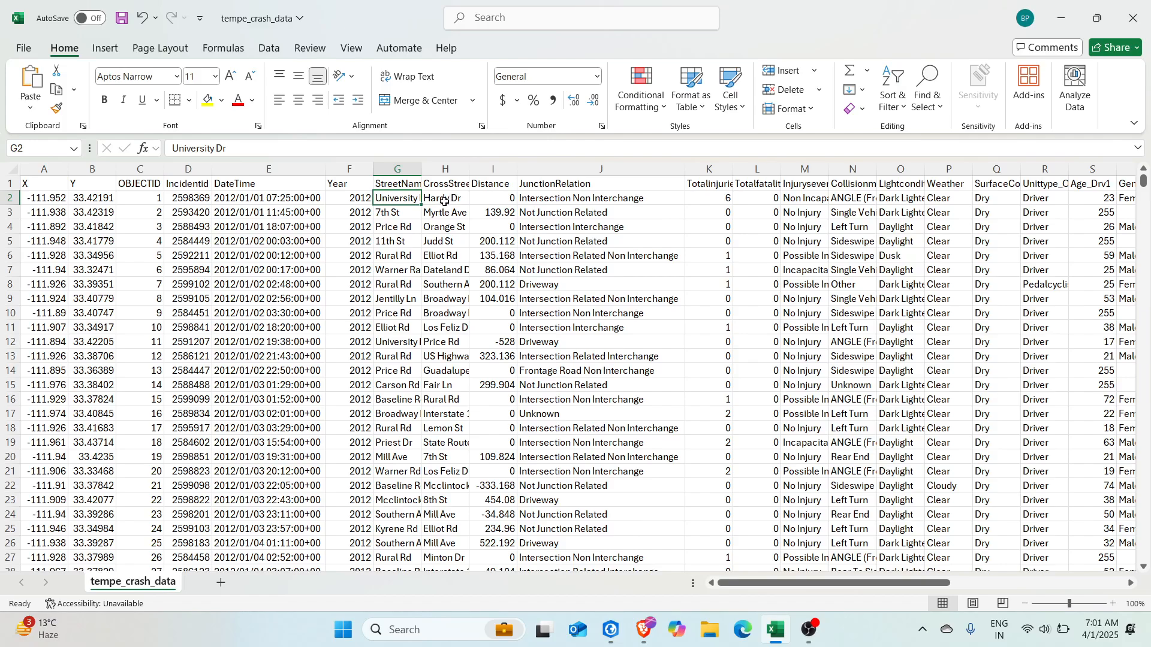
Fit the CrossStreet column's width to its contents and check the first Distance and JunctionRelation entries.
double_click(470, 170)
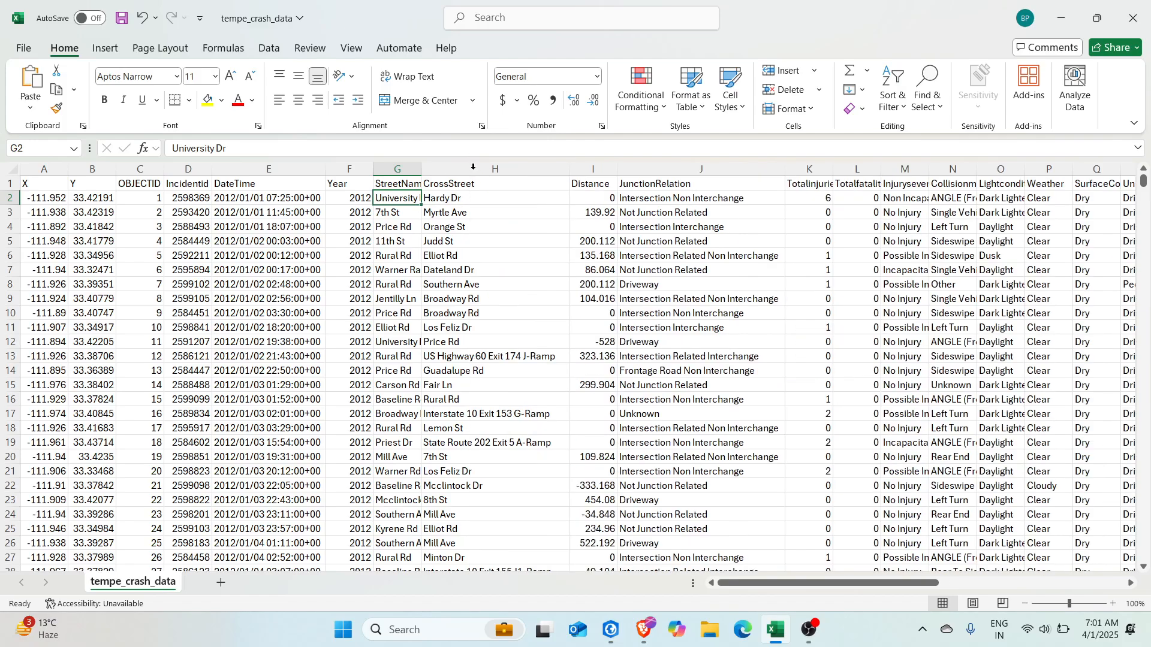
click(608, 198)
click(699, 200)
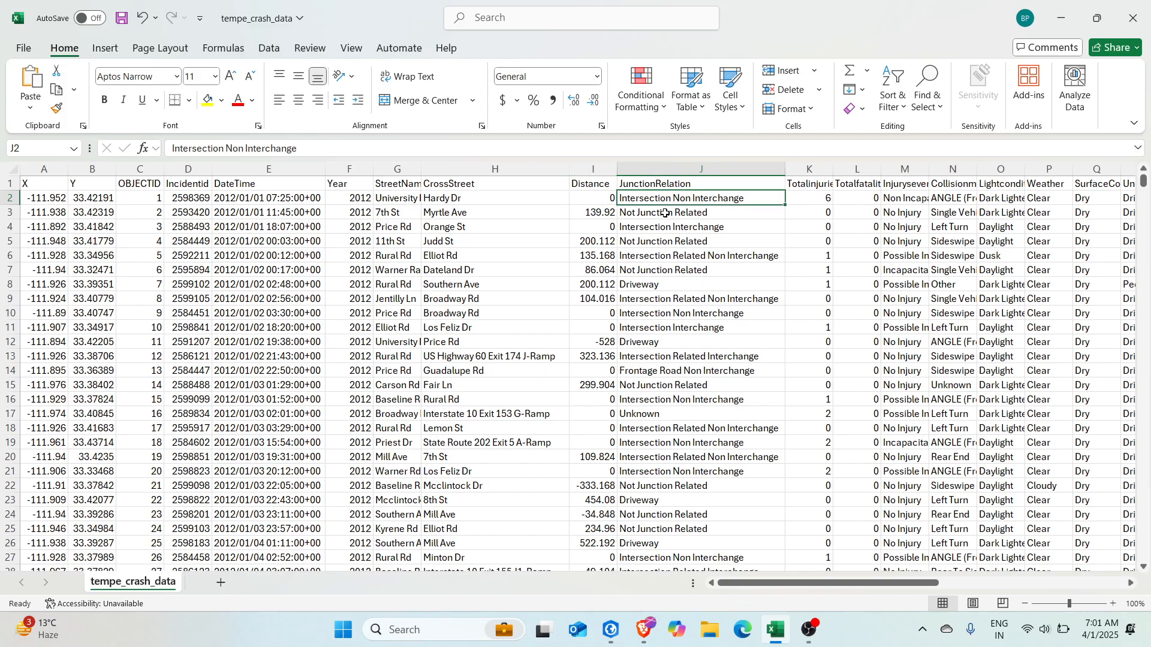
Fit the widths of the Totalinjuries, Totalfatalities and Injuryseverity columns to their contents.
drag(749, 583, 847, 602)
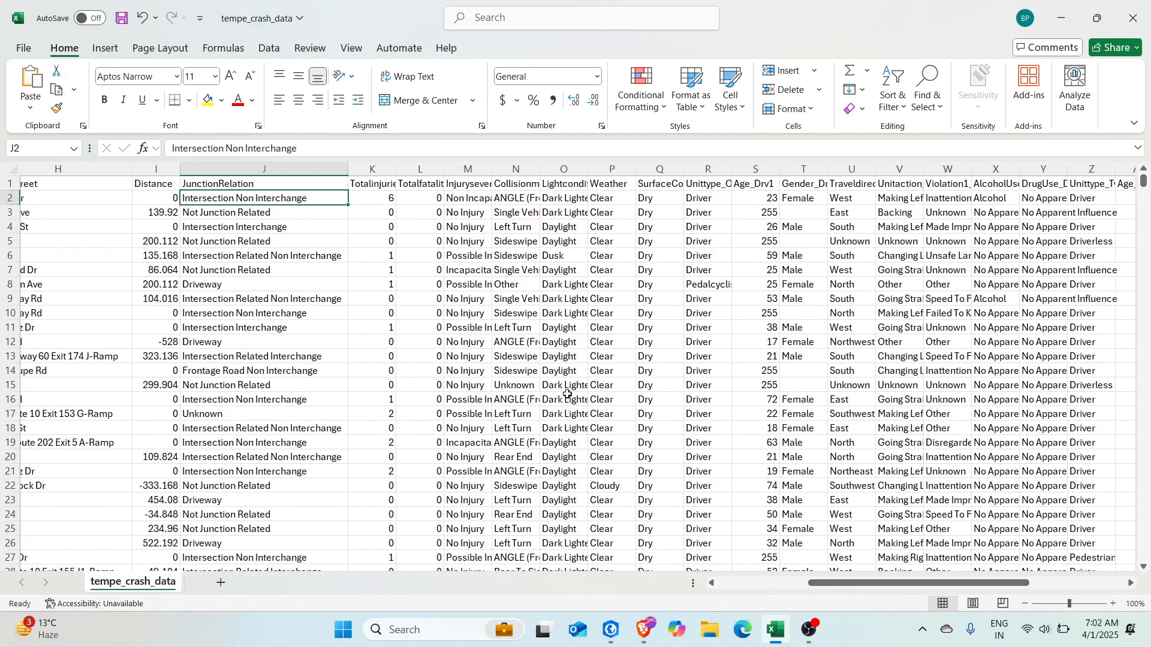
double_click(397, 170)
click(432, 199)
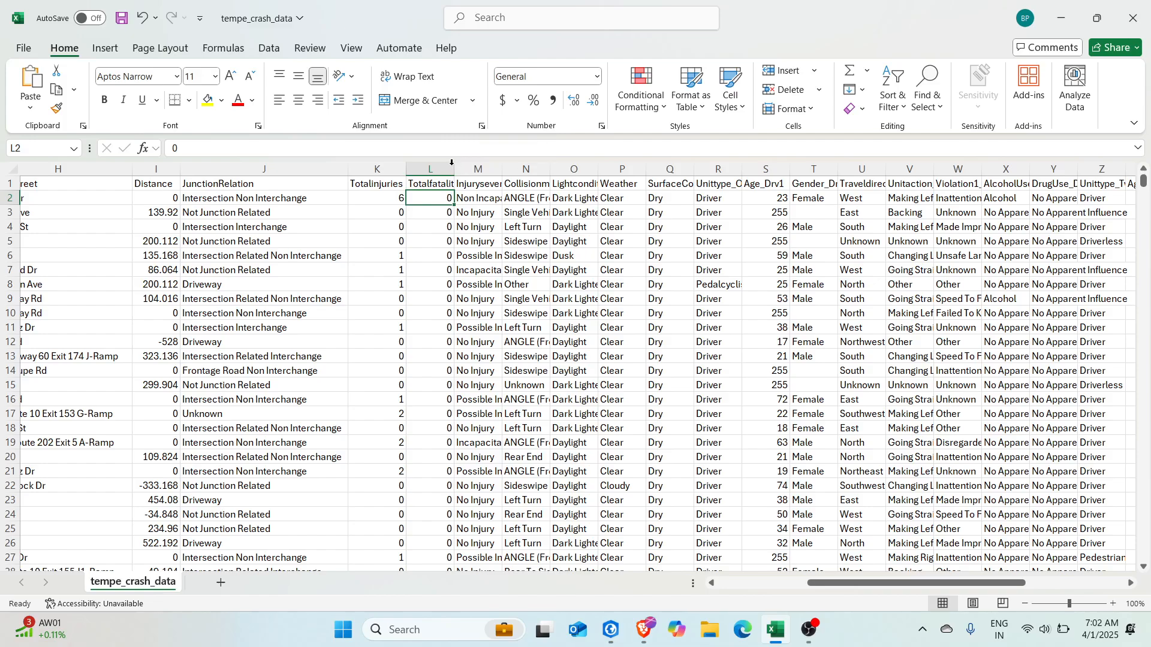
double_click(453, 169)
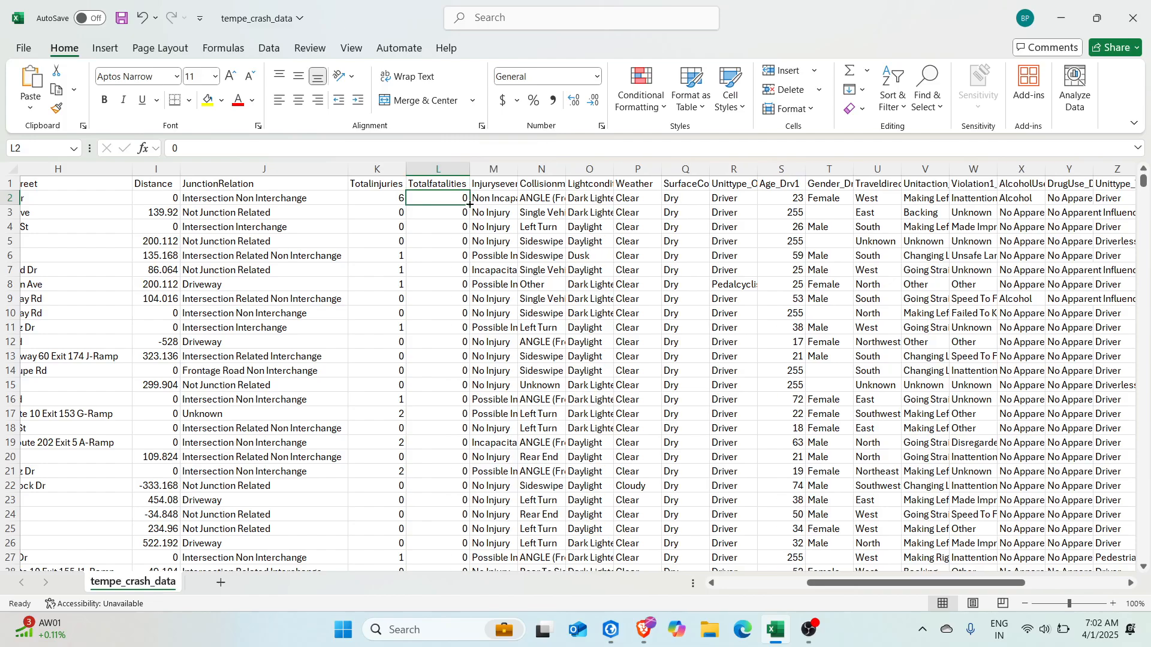
double_click(522, 168)
click(499, 208)
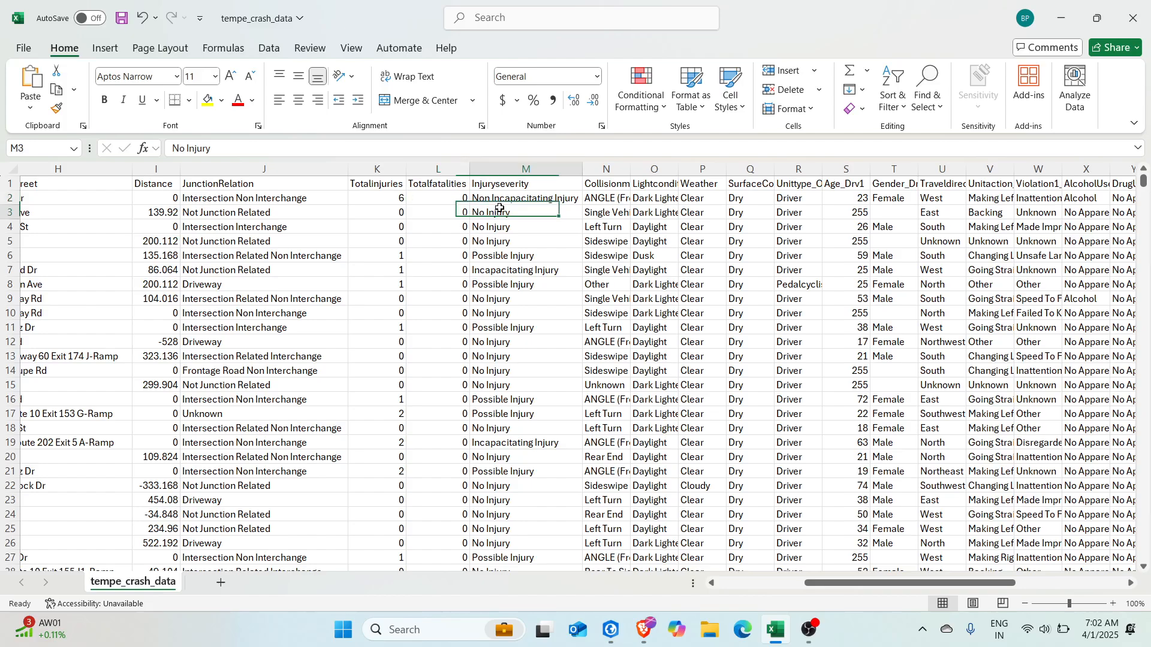
key(Up)
click(534, 288)
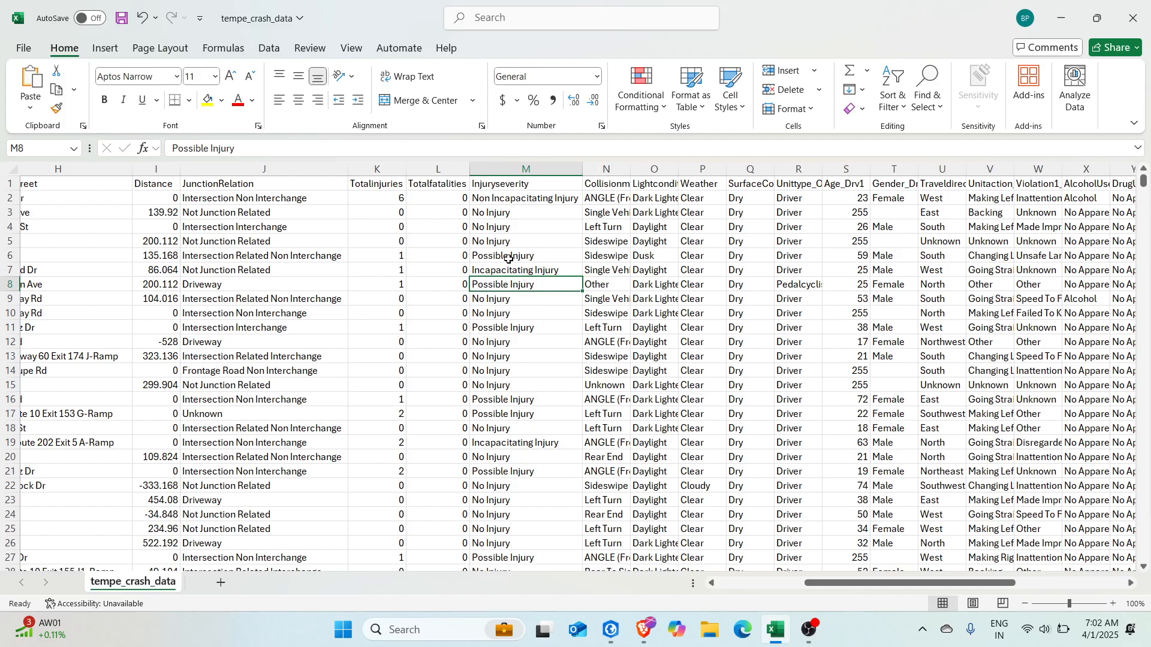
Fit the Collisionmanner column's width to its contents and look through the collision types listed in it.
drag(803, 582, 847, 582)
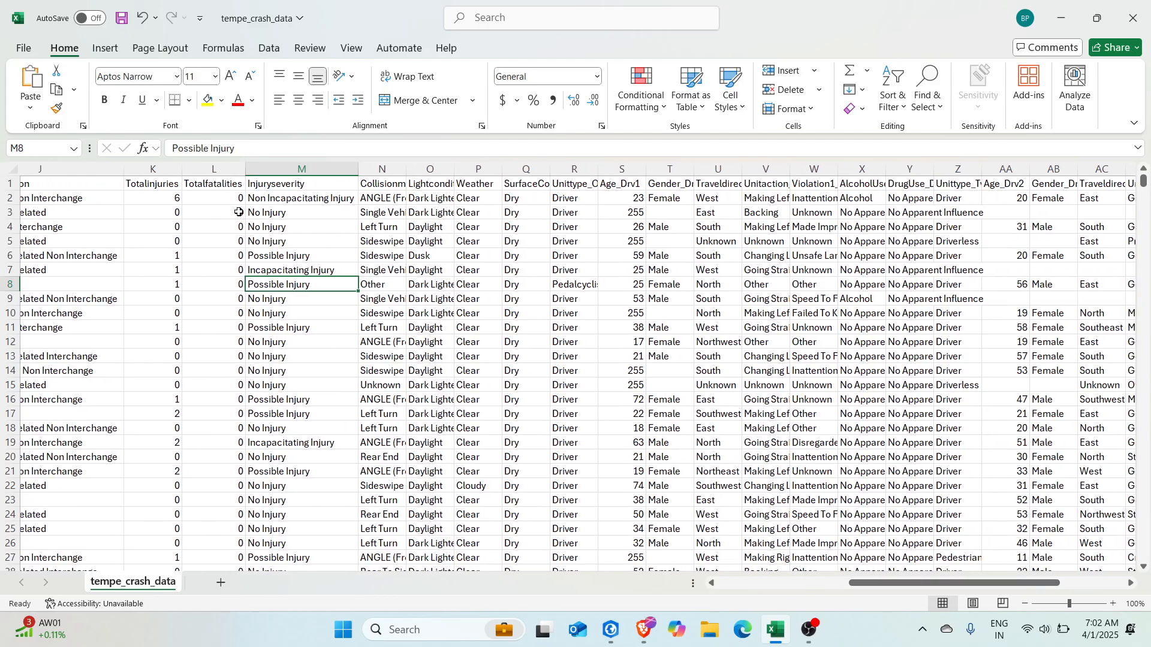
click(430, 169)
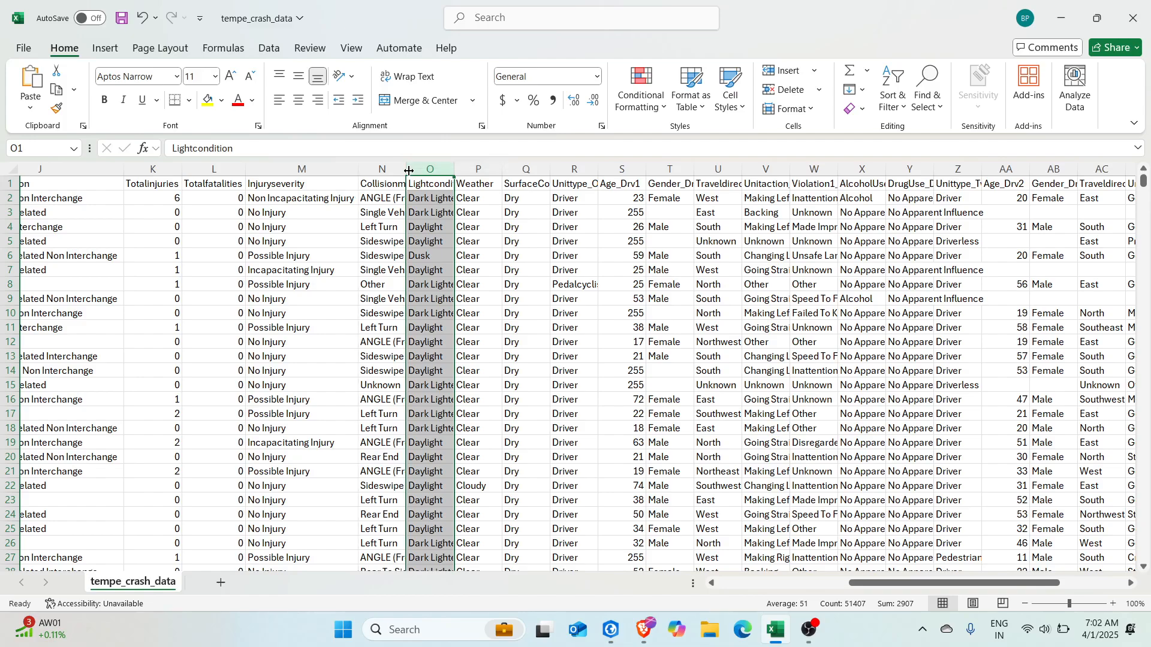
double_click(406, 170)
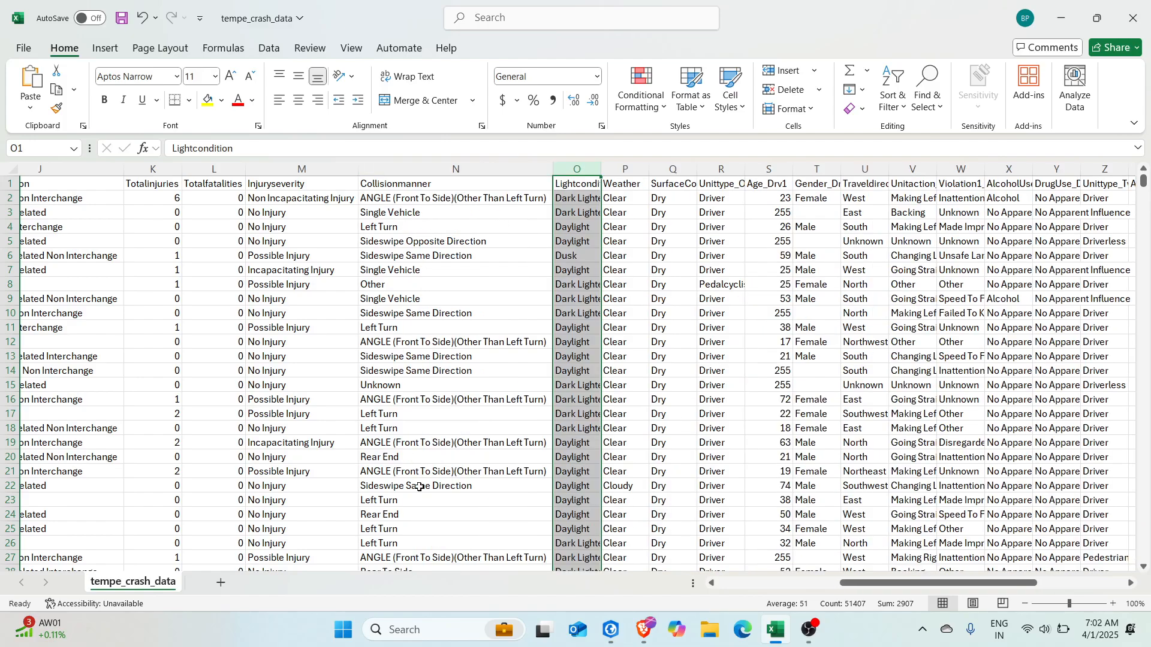
scroll(417, 378, down, 3)
click(404, 329)
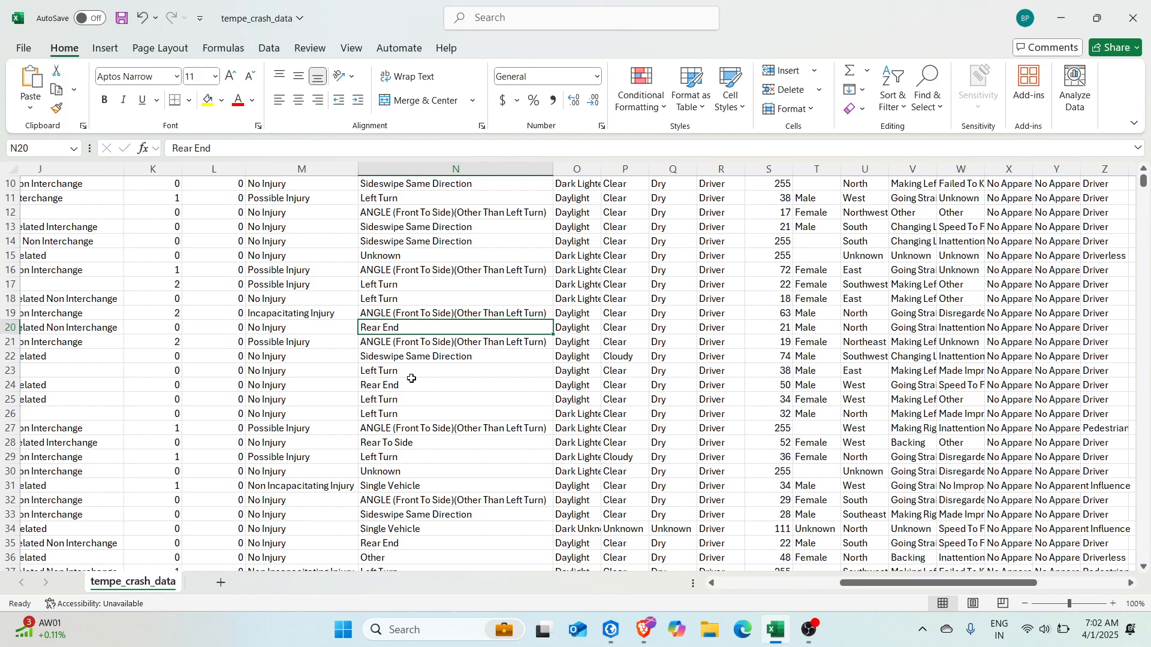
click(431, 368)
click(430, 391)
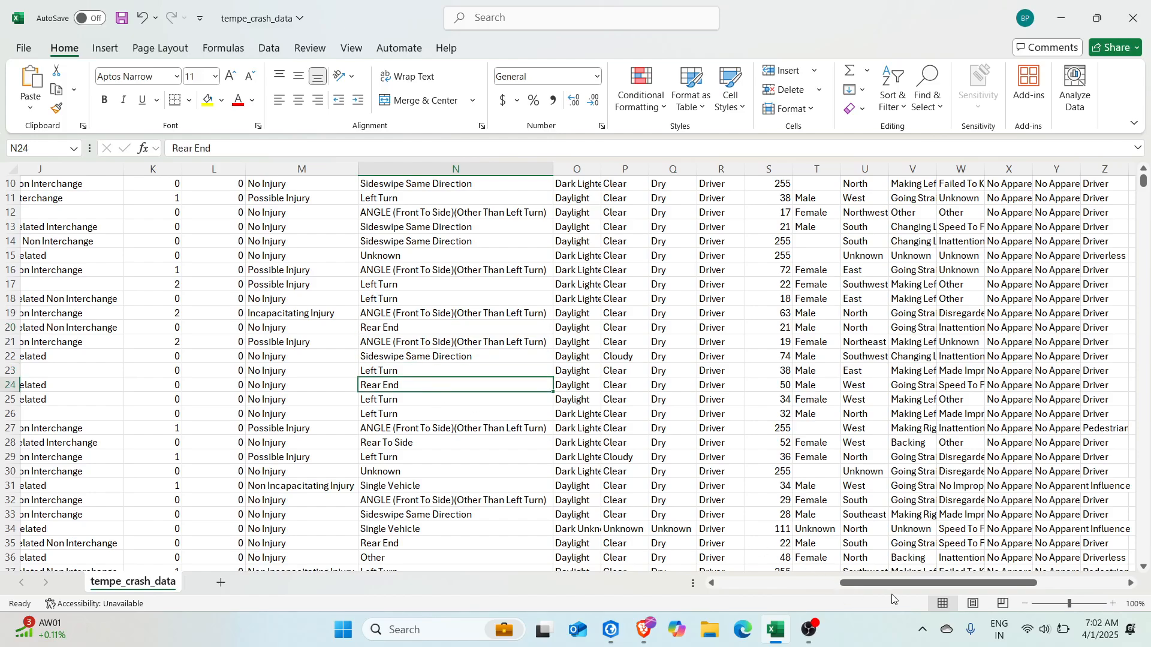
drag(893, 583, 903, 582)
click(388, 503)
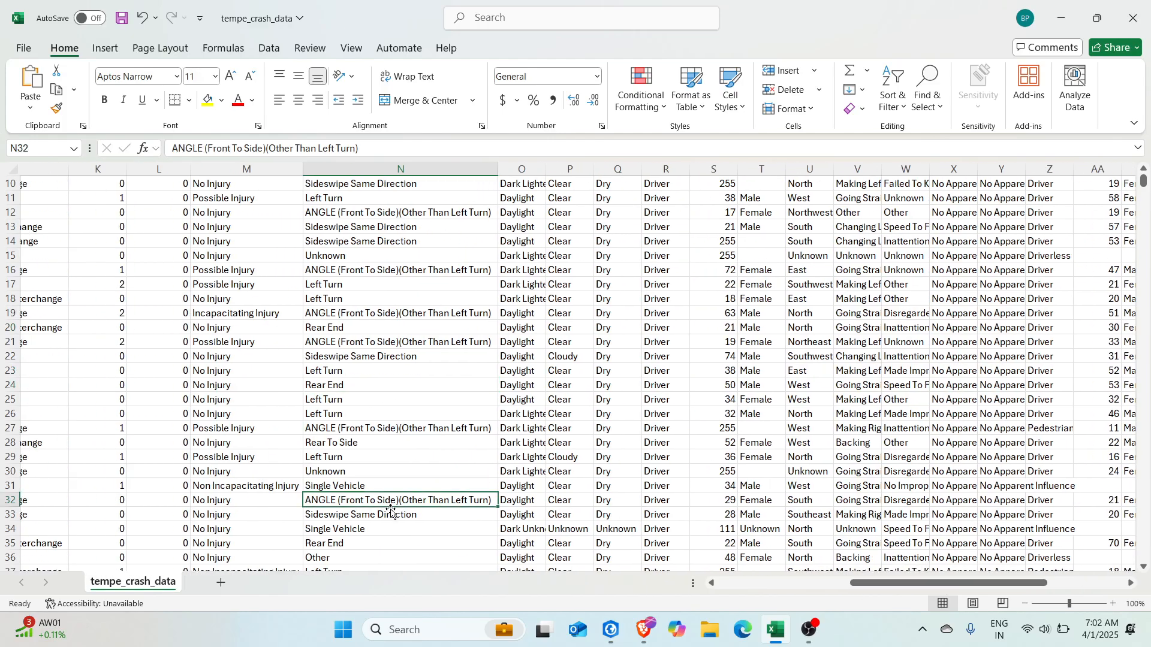
Fit the Lightcondition column's width to its contents and look through its light condition entries.
scroll(589, 414, up, 3)
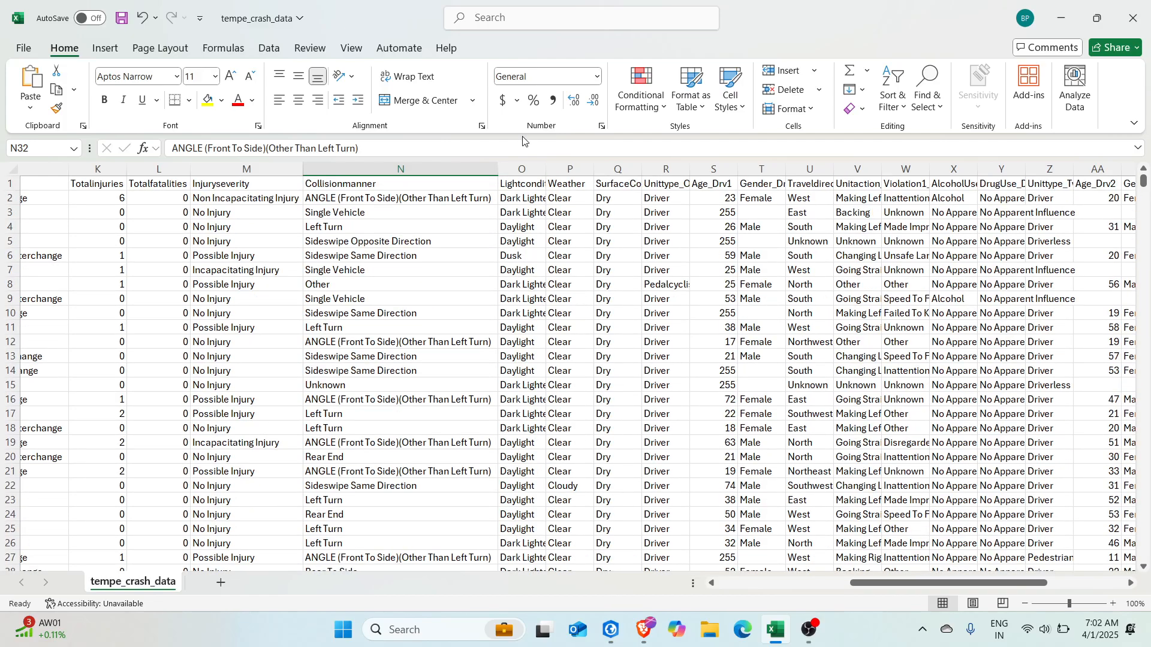
double_click(545, 175)
click(541, 201)
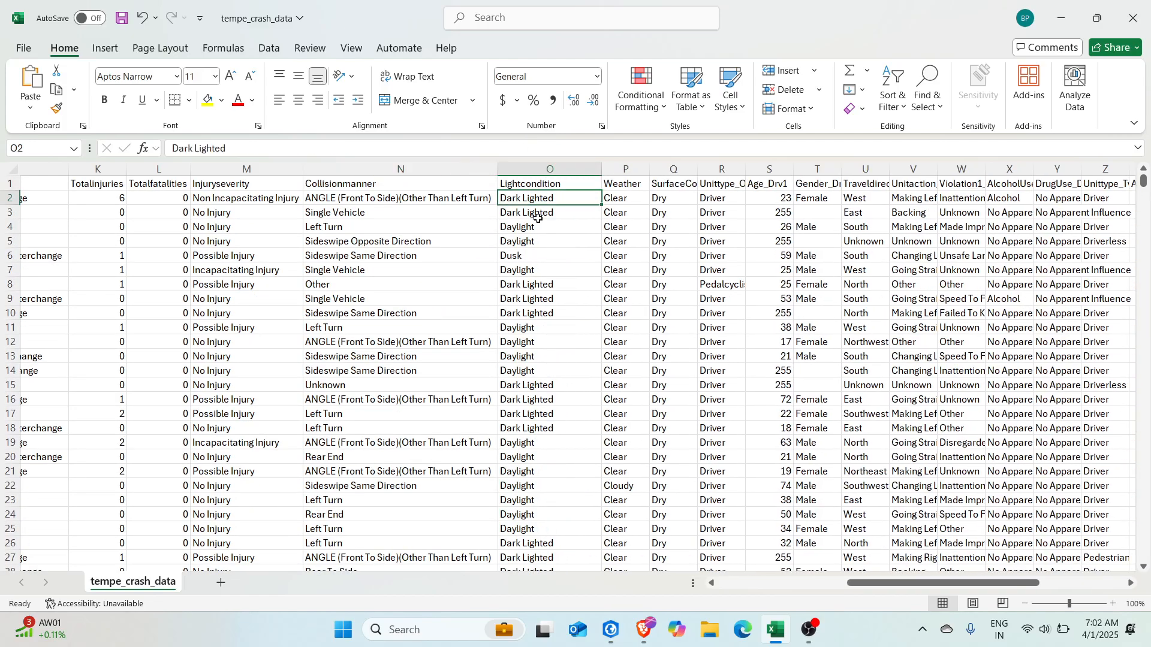
click(540, 227)
click(555, 284)
drag(569, 358, 573, 372)
click(556, 460)
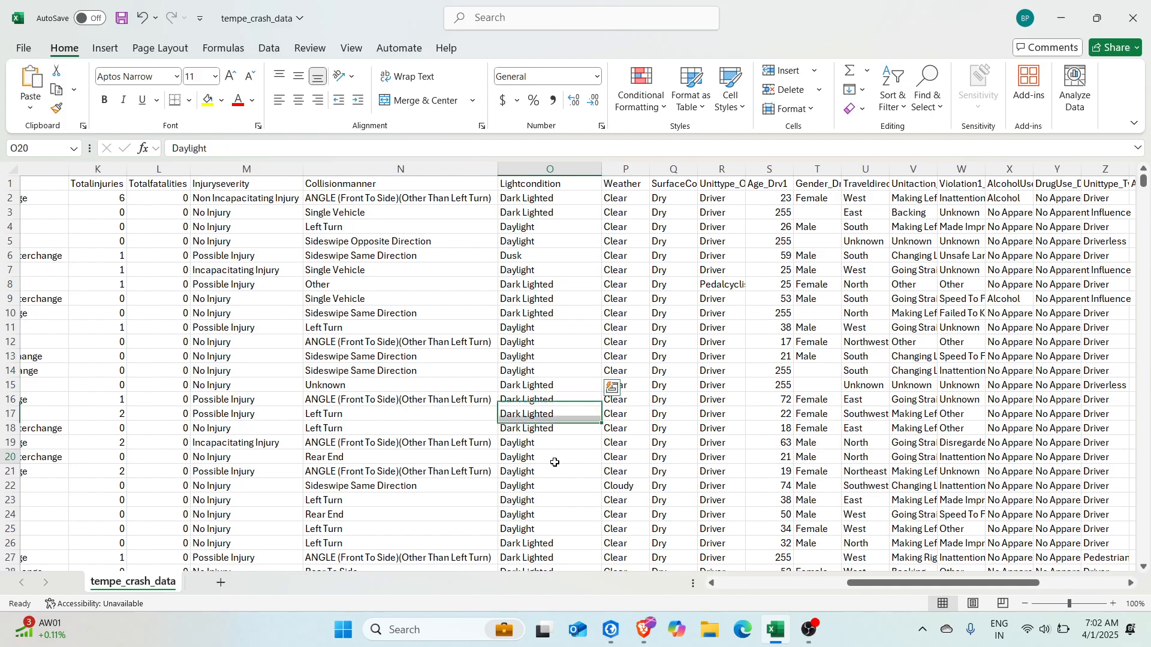
click(542, 513)
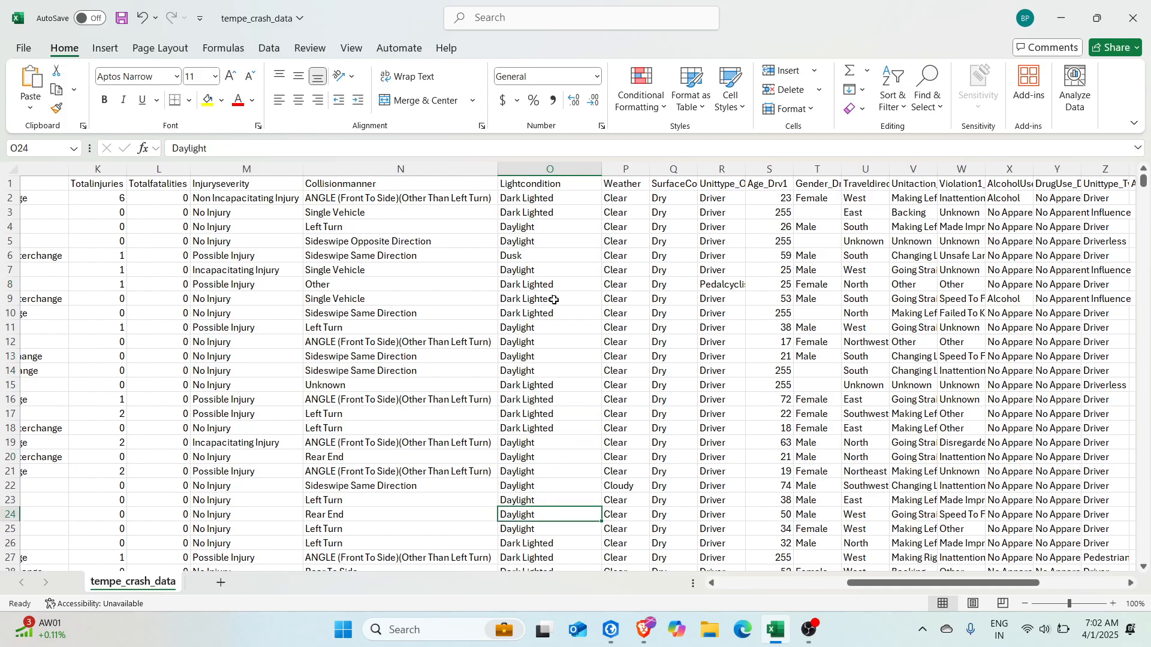
Fit the SurfaceCondition and Unittype_One columns to their contents and check the unit type entries.
double_click(698, 169)
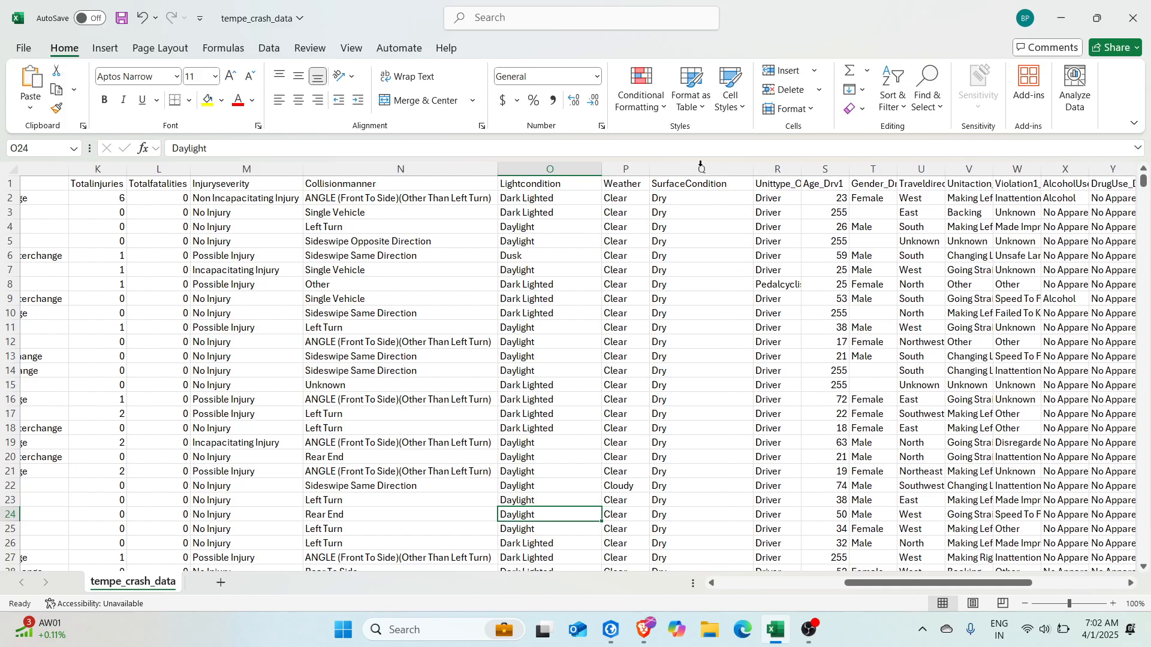
double_click(800, 169)
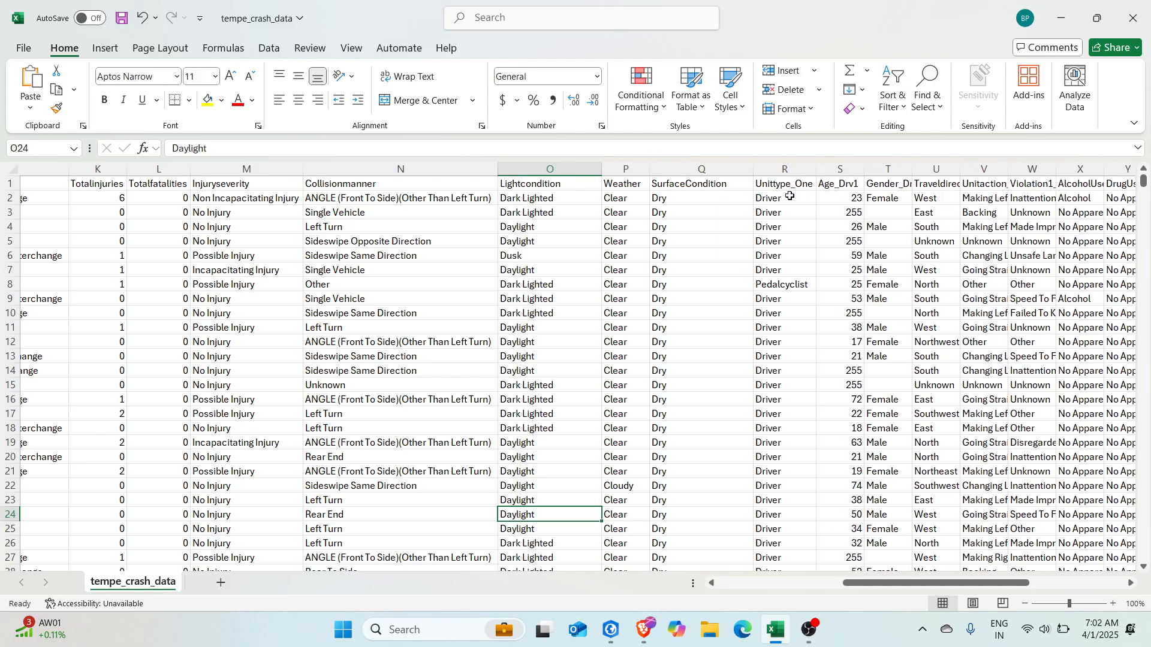
drag(781, 238, 782, 231)
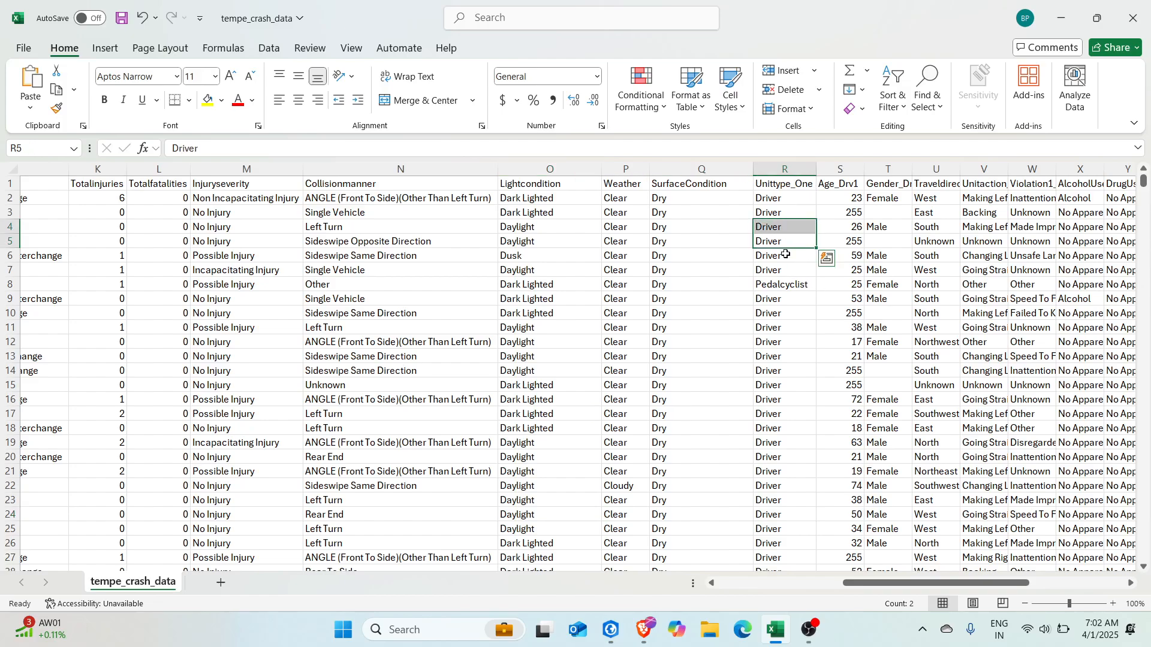
click(788, 285)
Review the first driver's age and gender entries and fit the Traveldirection_One column's width to its contents.
drag(936, 583, 982, 583)
click(580, 197)
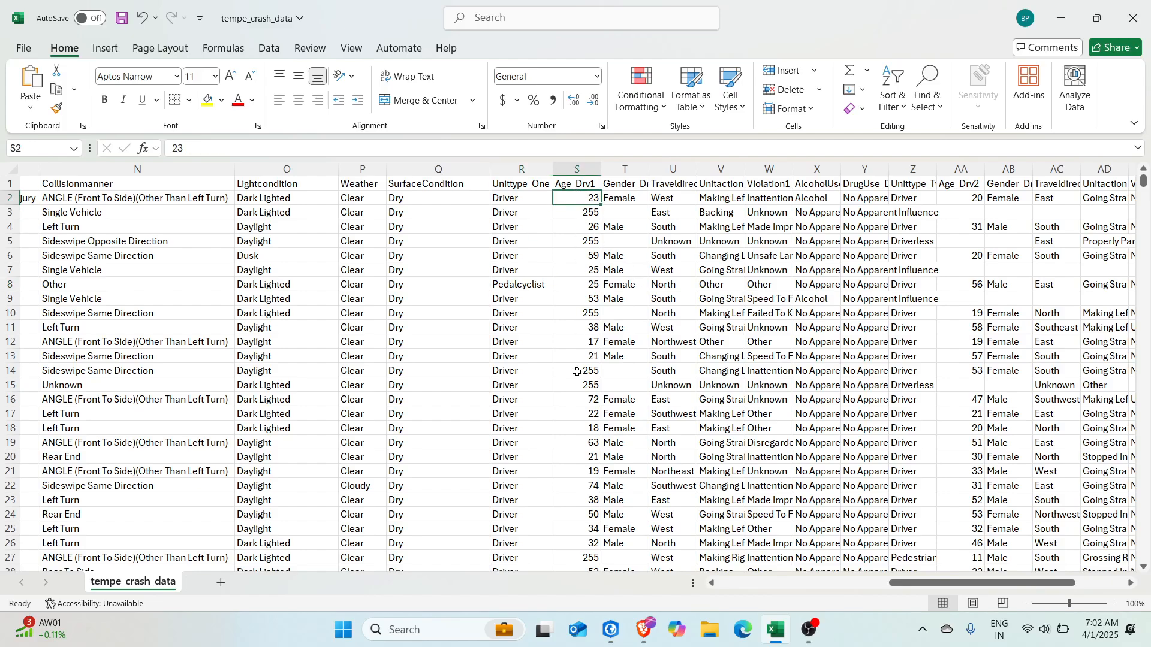
click(626, 214)
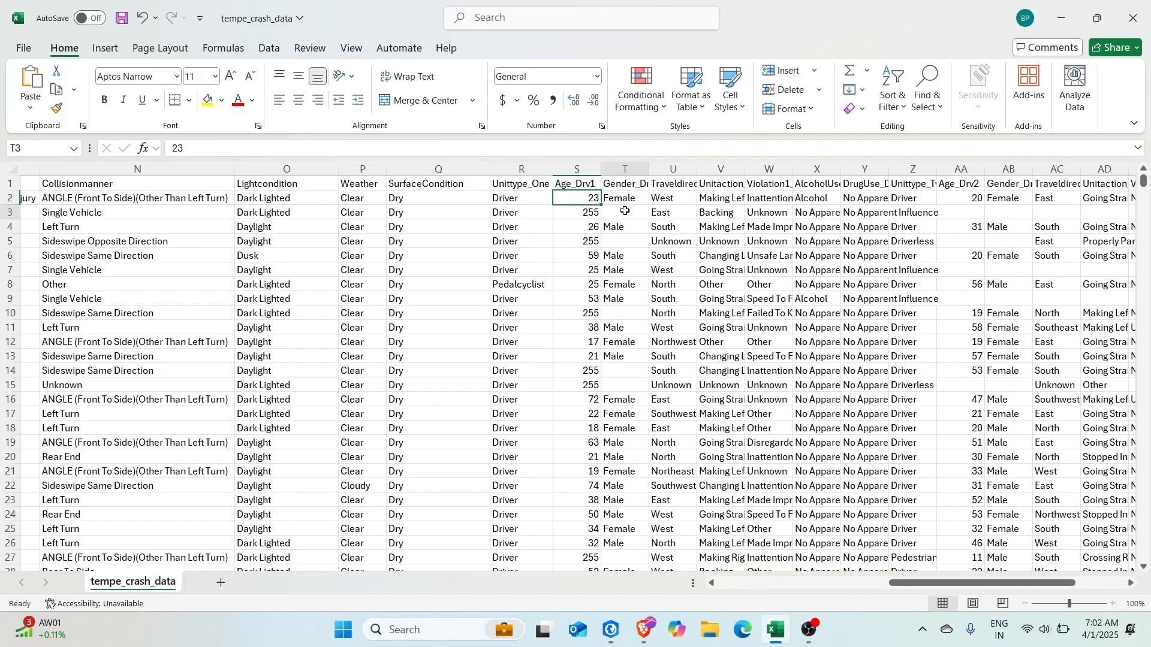
click(626, 384)
click(626, 325)
click(629, 385)
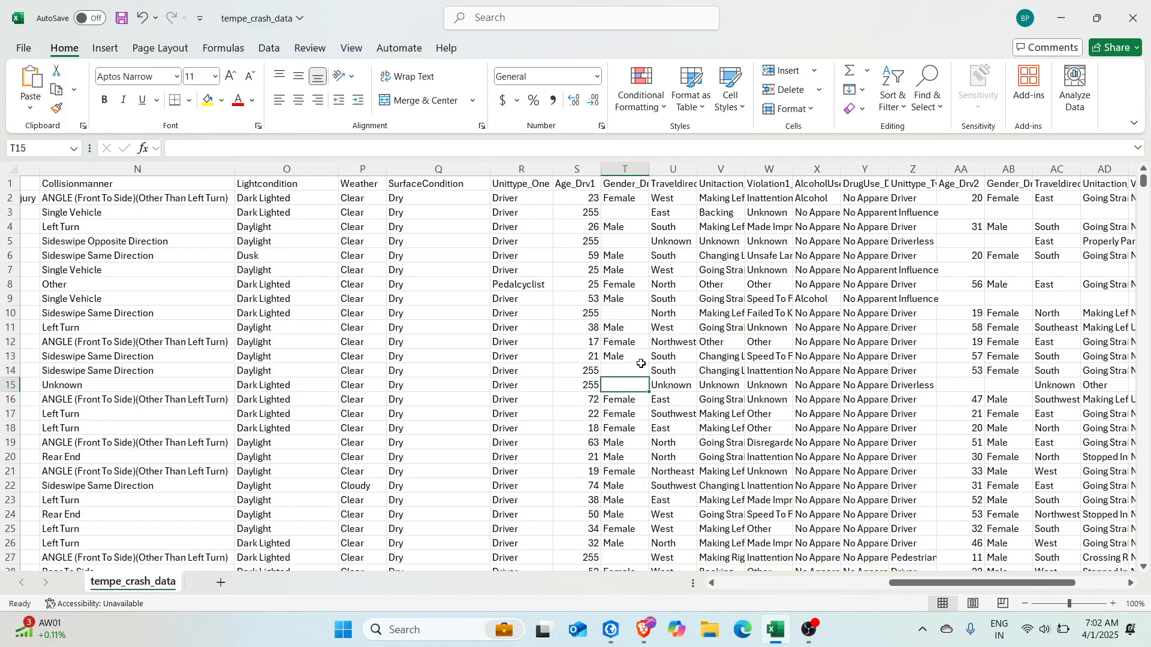
double_click(695, 172)
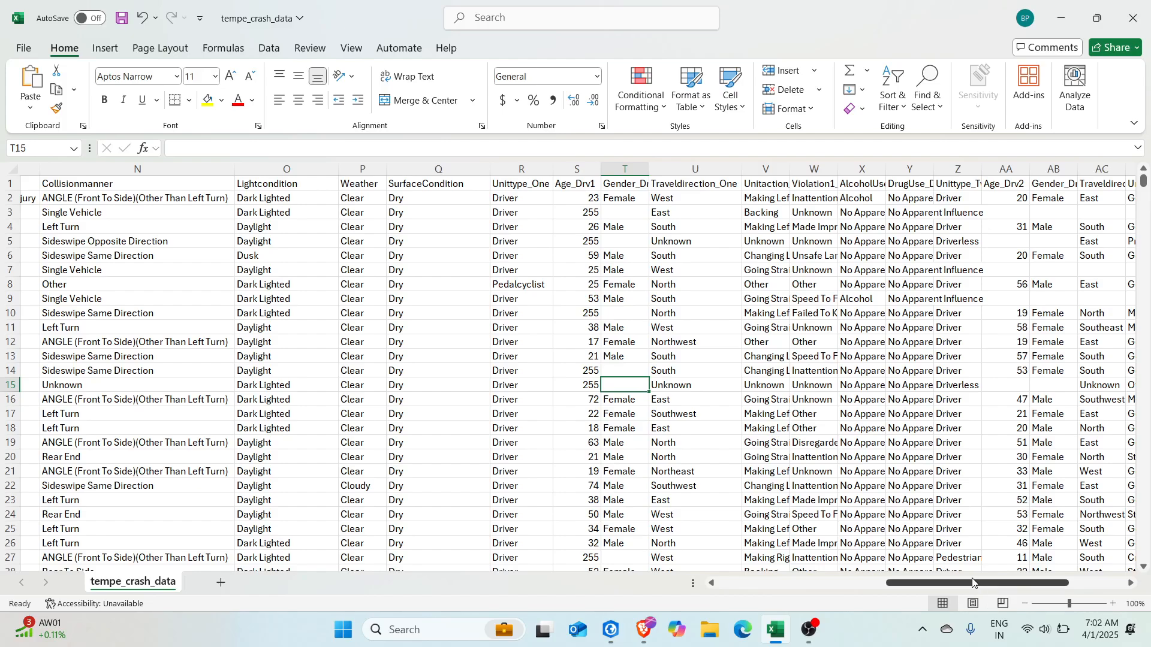
Fit the Unitaction_One column's width to its contents and check a few of its unit action entries.
drag(973, 582, 1024, 582)
drag(489, 173, 489, 173)
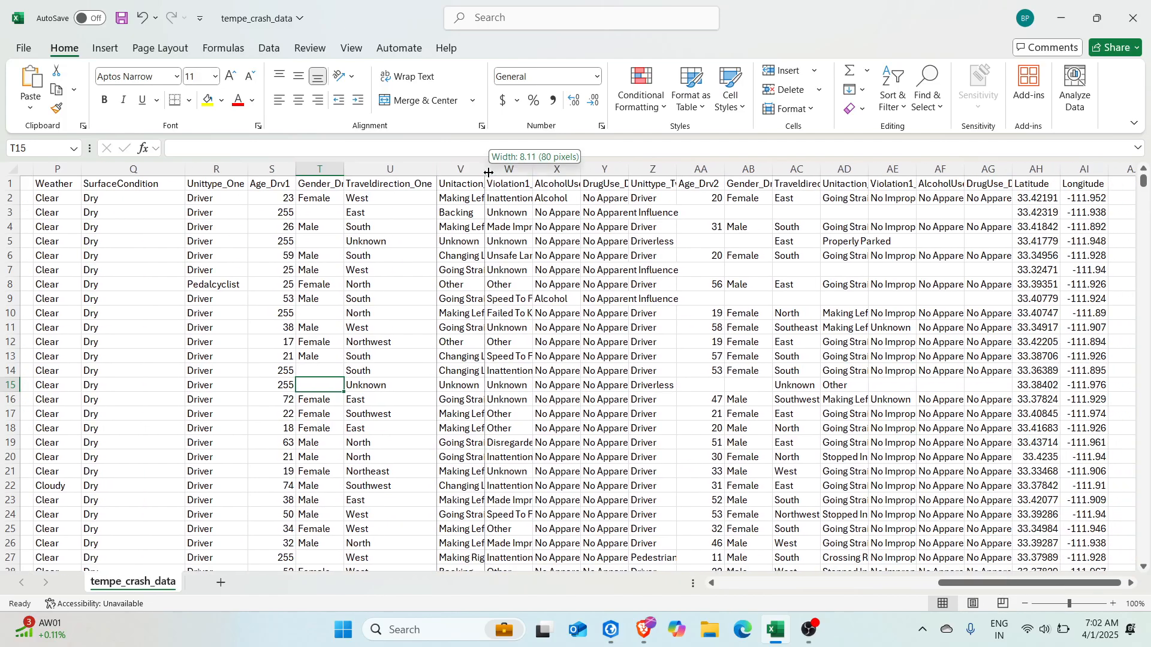
double_click(489, 172)
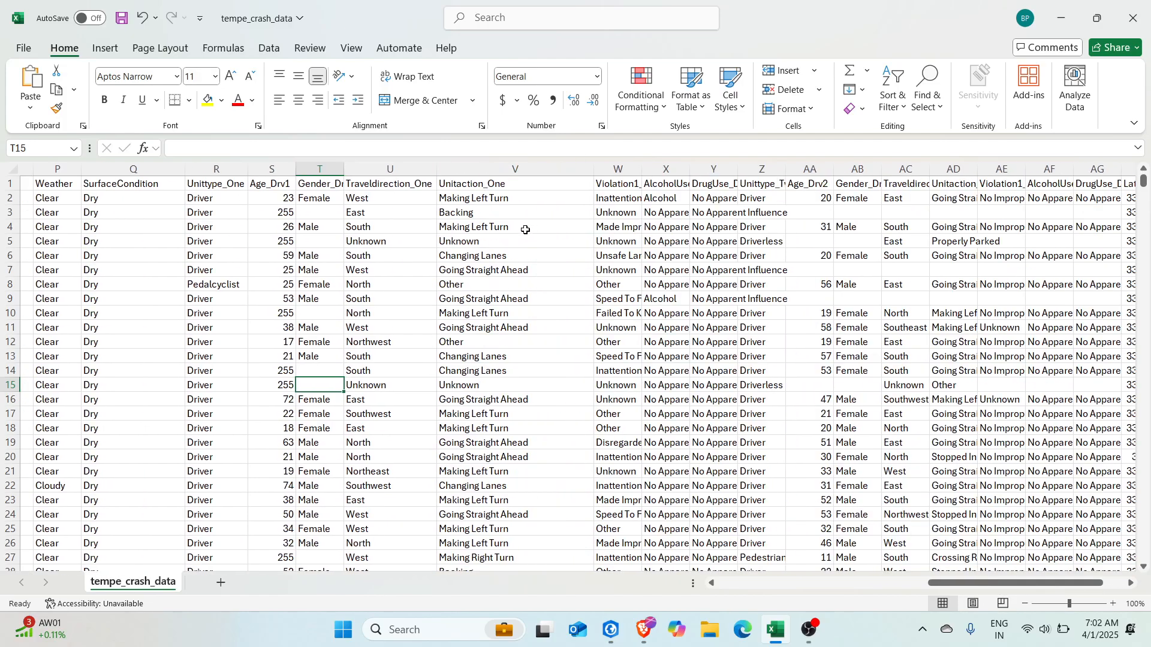
click(499, 197)
click(515, 299)
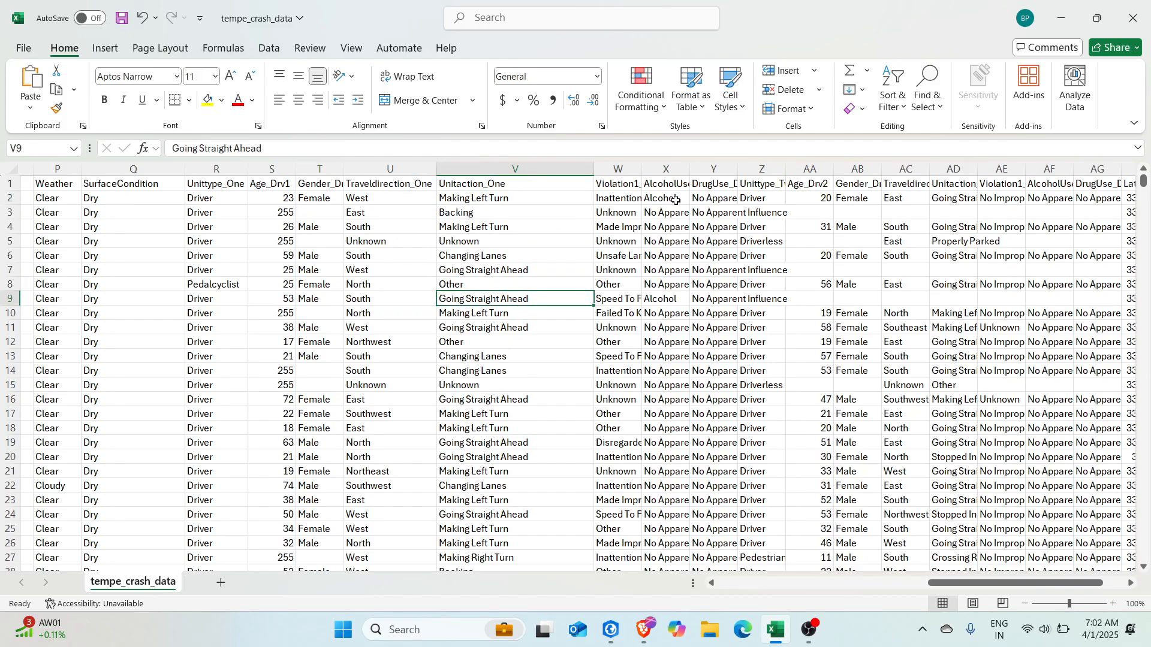
Fit the Violation1_Drv1 and AlcoholUse_Drv1 columns to their contents and check the first driver's violation entries.
double_click(642, 167)
click(657, 200)
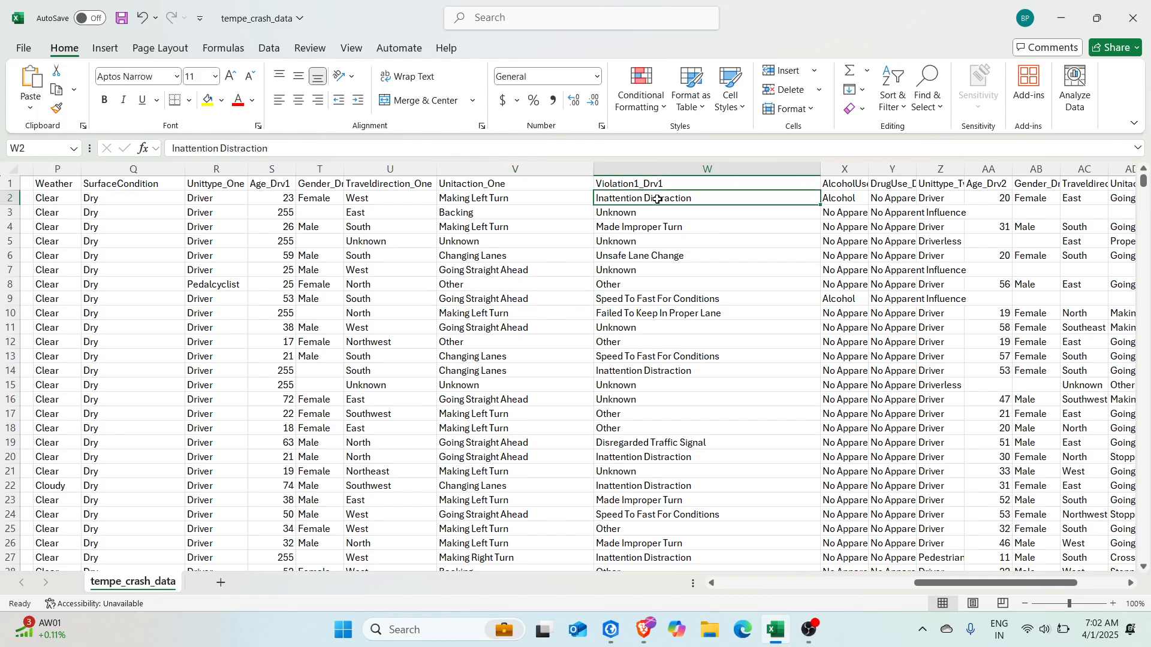
scroll(989, 585, right, 3)
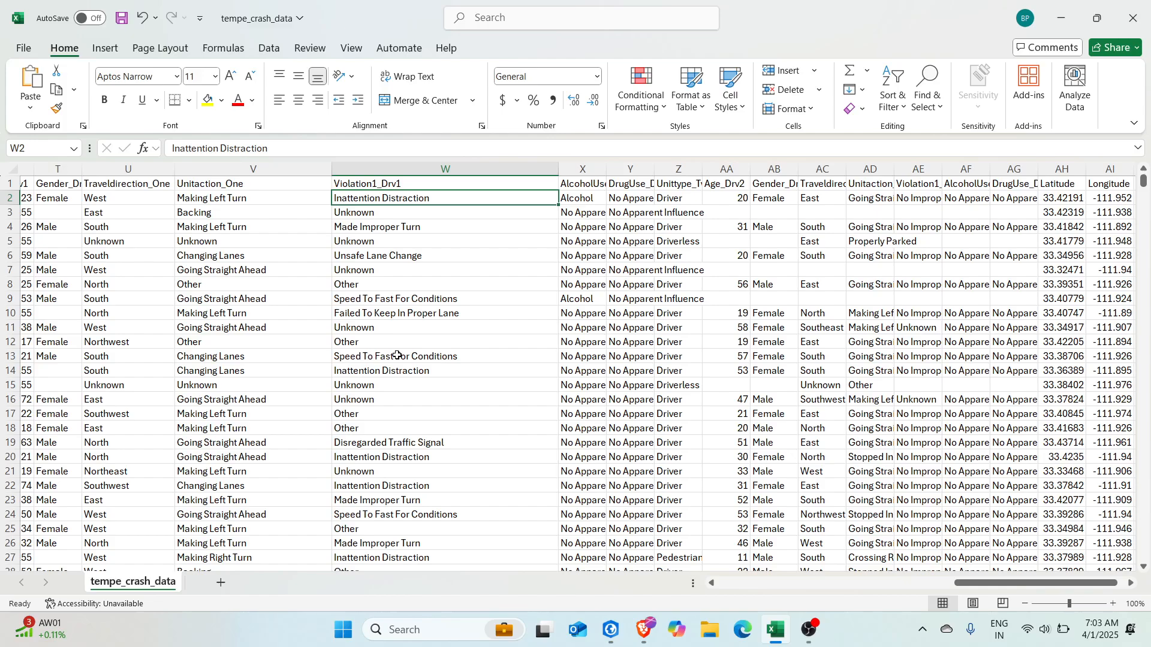
double_click(607, 167)
drag(976, 584, 992, 583)
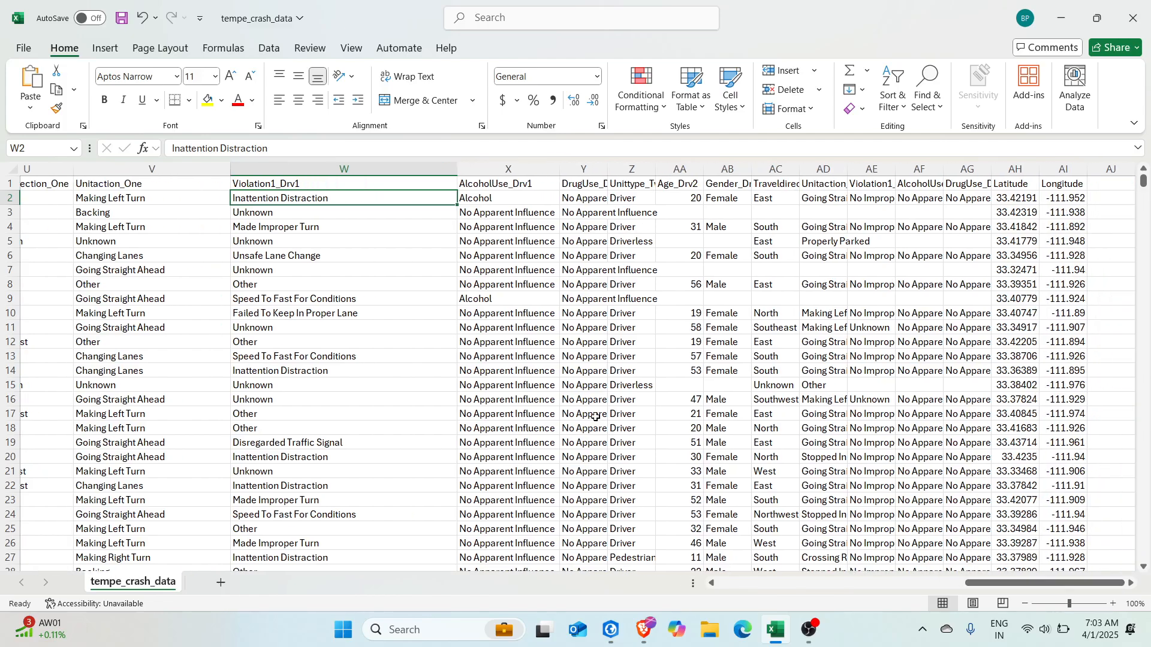
Fit the DrugUse_Drv1 and Unittype_Two columns to their contents and look through the drug use entries.
double_click(606, 162)
scroll(621, 357, down, 15)
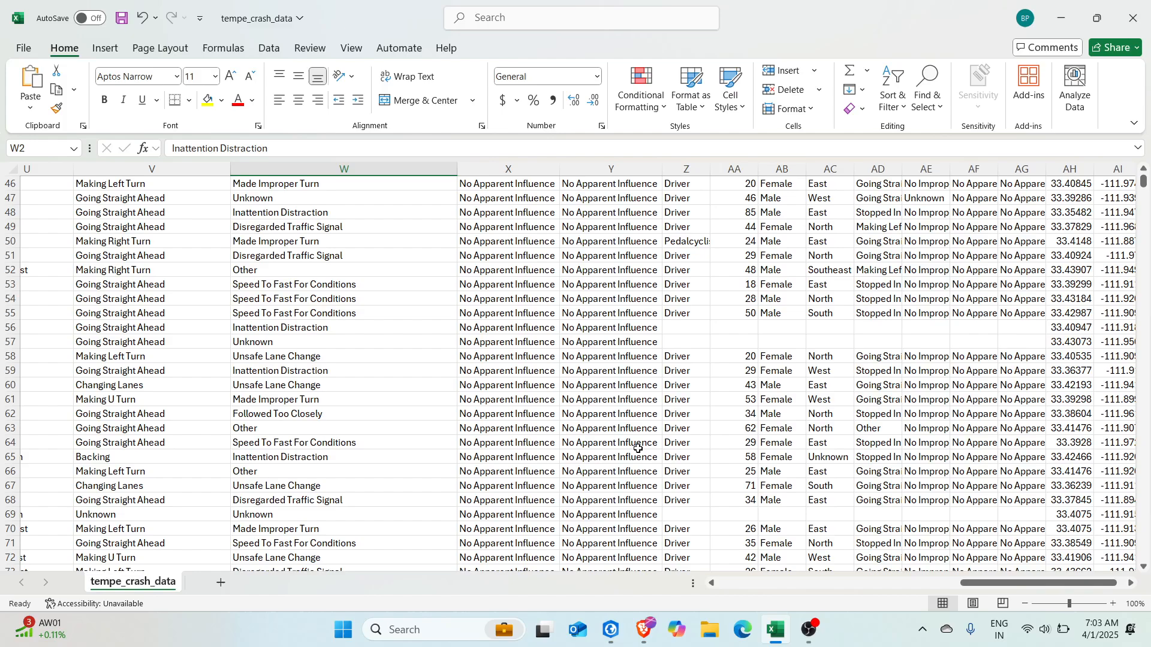
scroll(628, 334, up, 15)
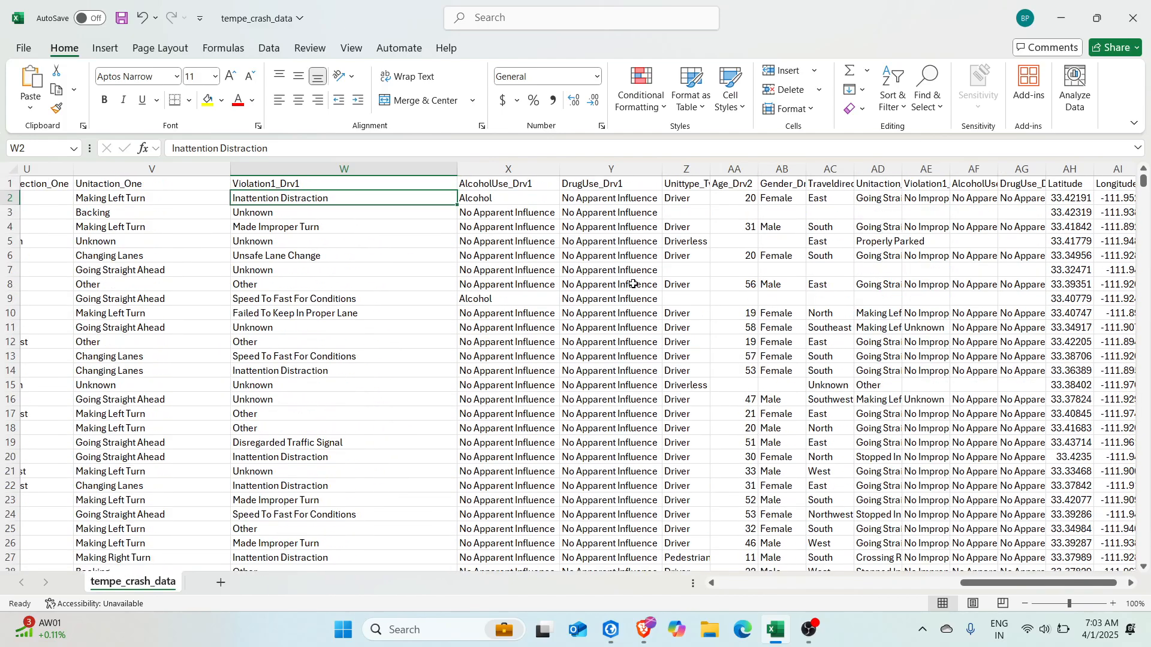
double_click(711, 169)
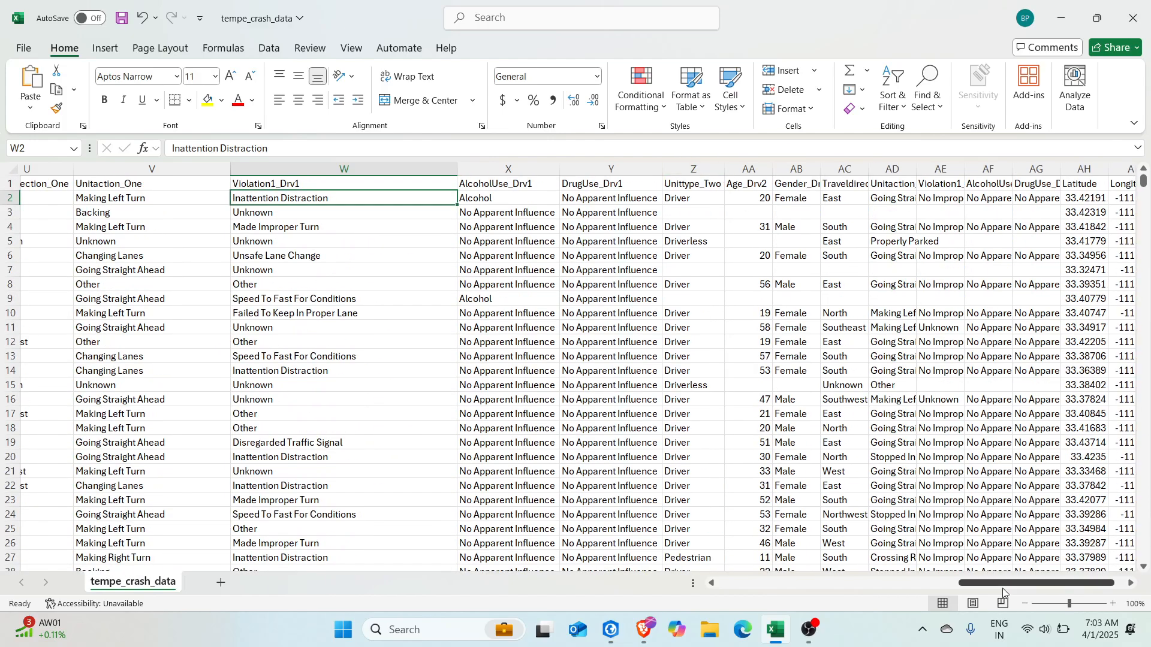
Compare the second unit's columns with the matching first-unit columns starting at Unittype_One, and review the Latitude and Longitude columns.
drag(1013, 584, 1035, 588)
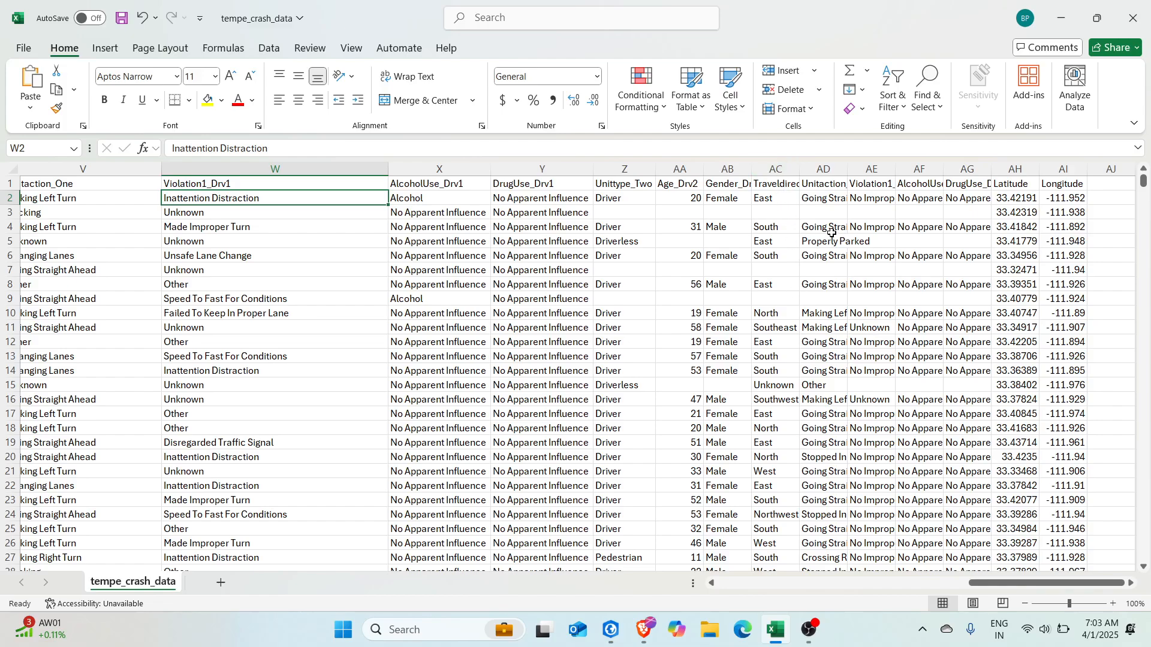
drag(1075, 581, 973, 584)
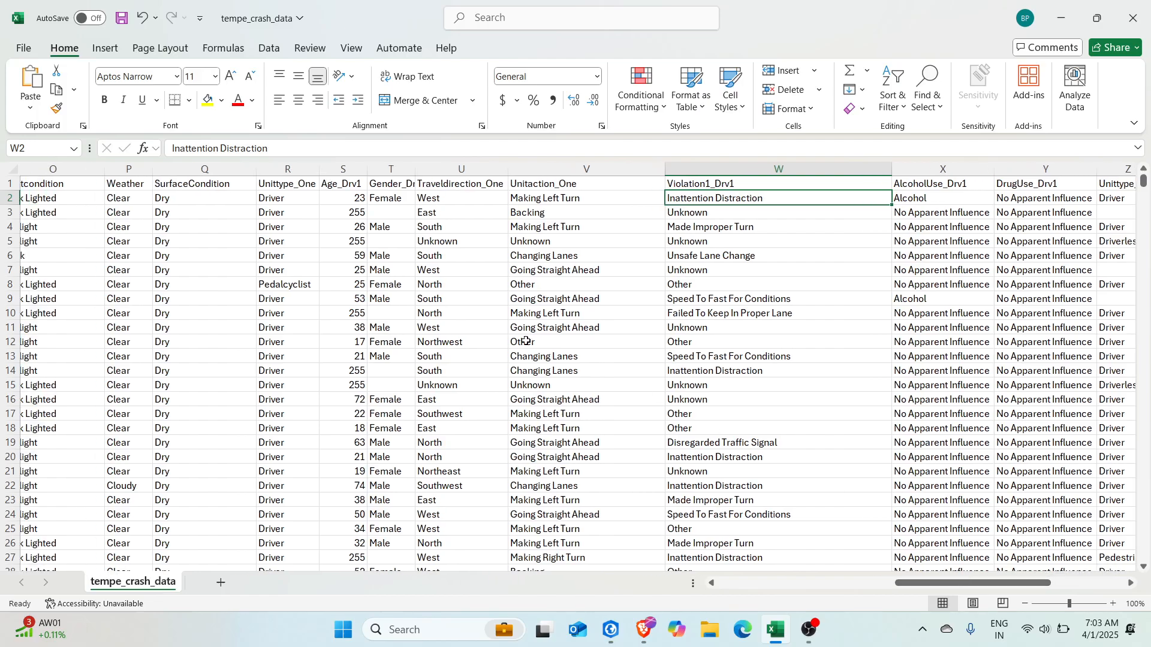
click(287, 197)
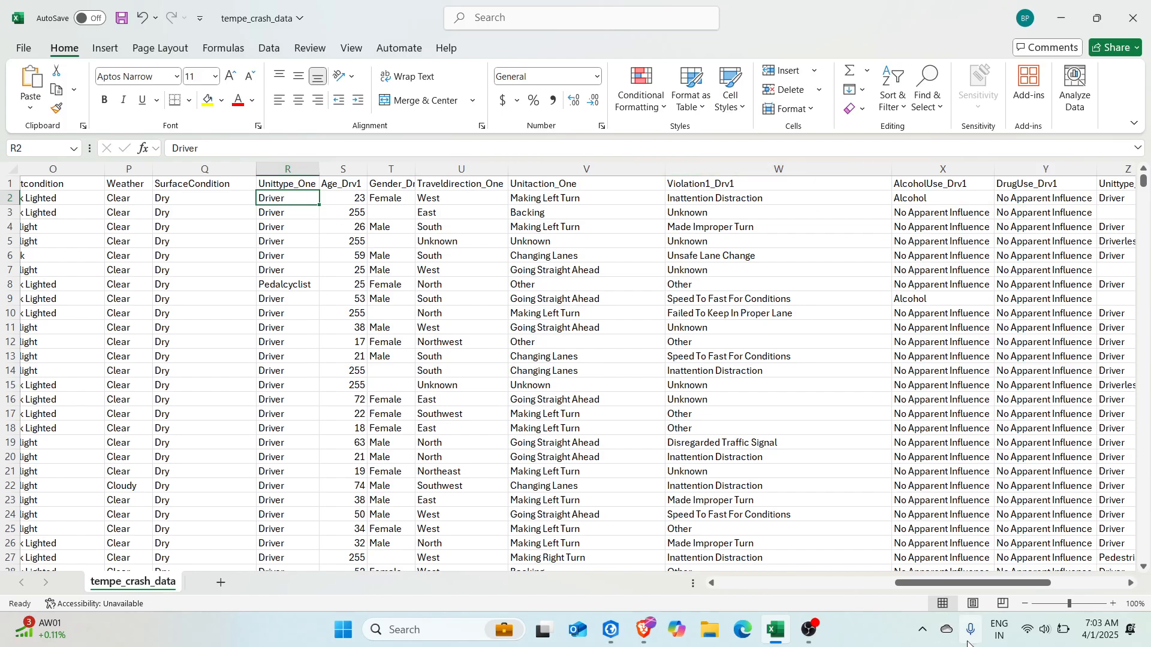
drag(983, 584, 1057, 583)
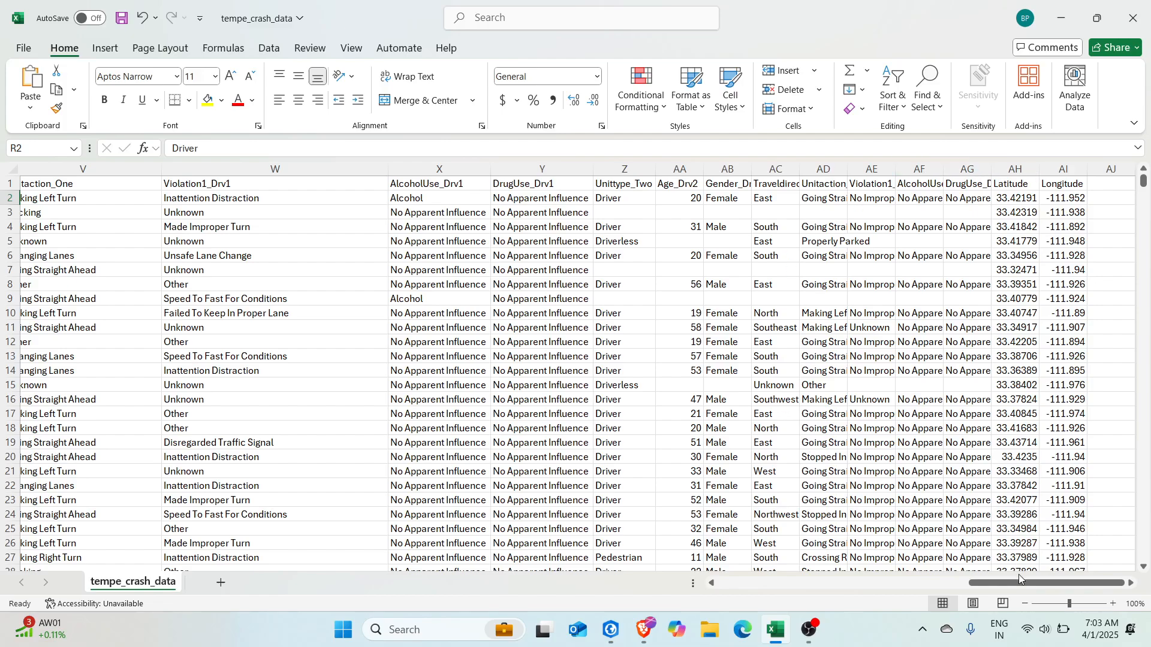
drag(1019, 574, 1107, 230)
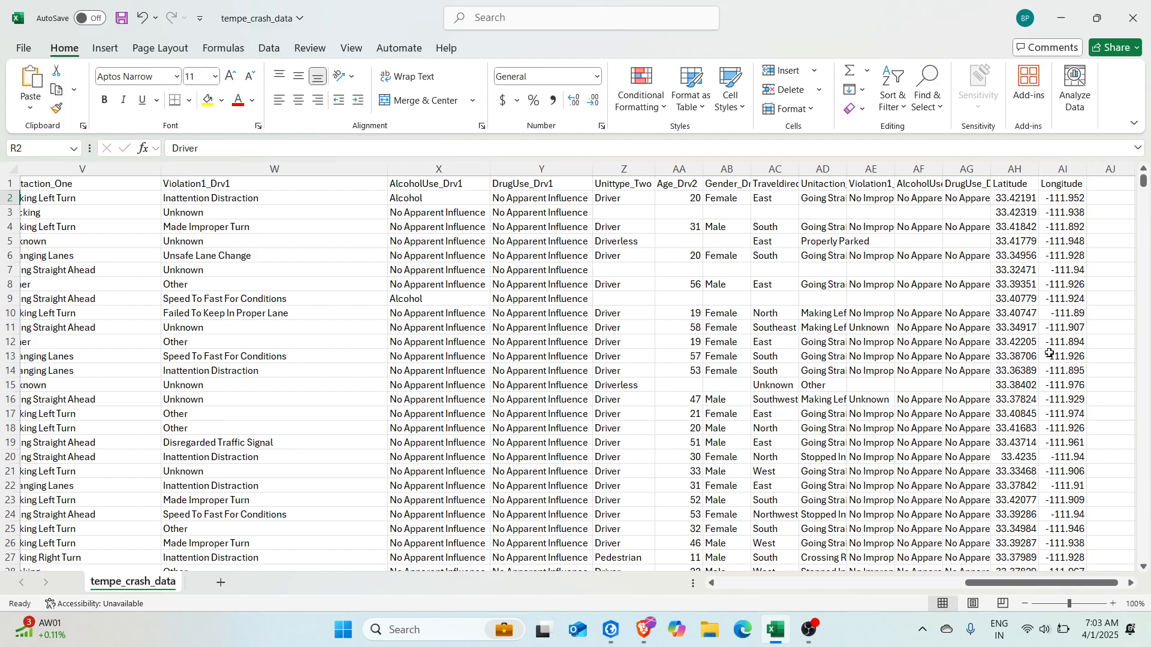
Examine the date and time parts of the first DateTime entry in E2 without changing the cell.
drag(1006, 588, 306, 501)
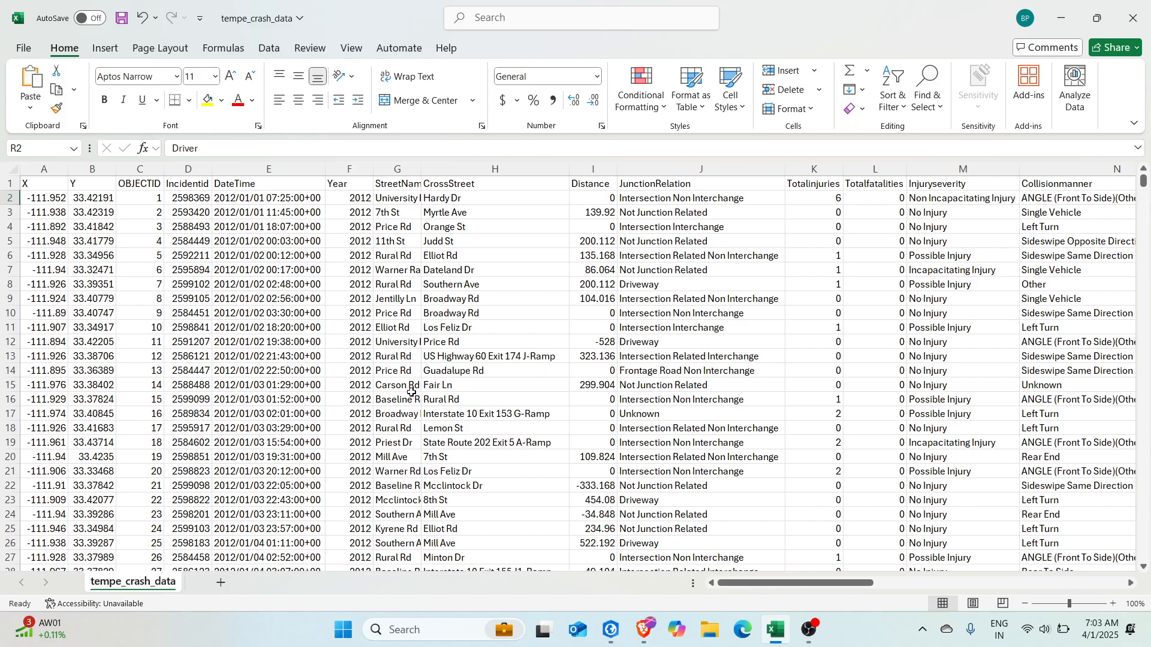
click(254, 197)
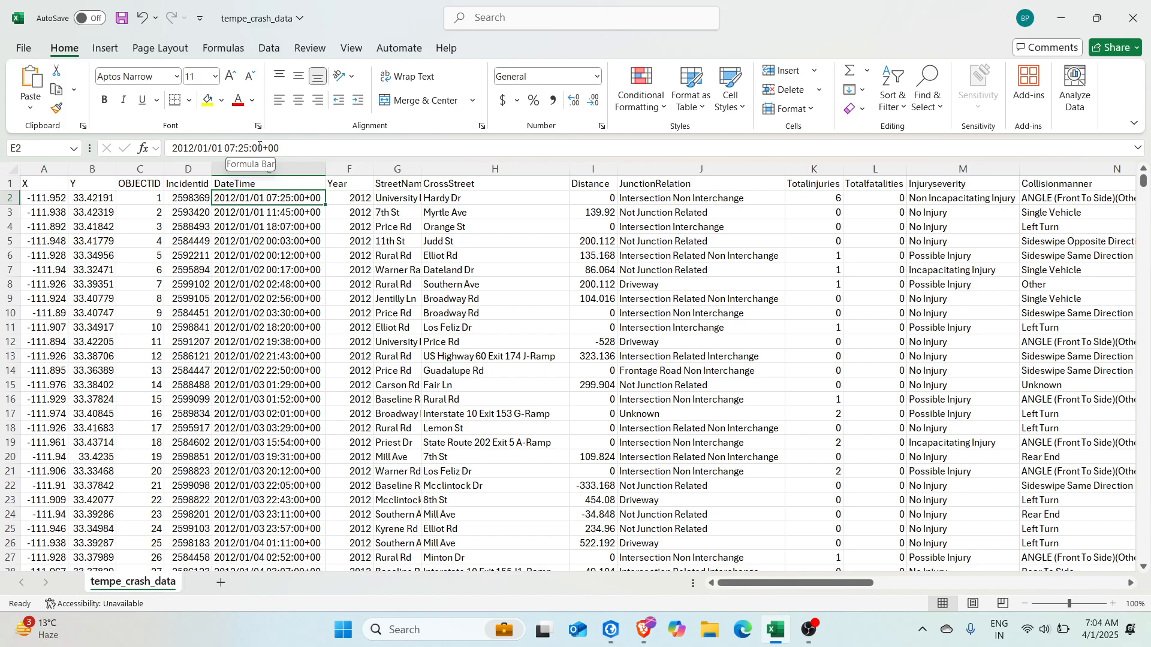
drag(261, 148, 171, 150)
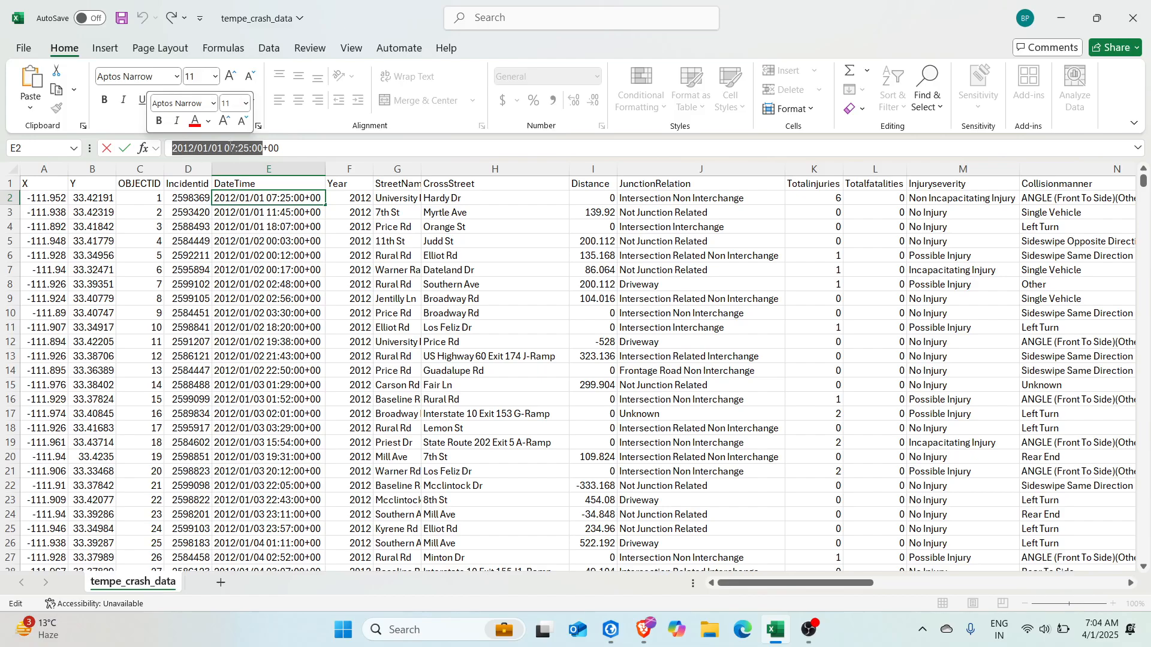
click(272, 148)
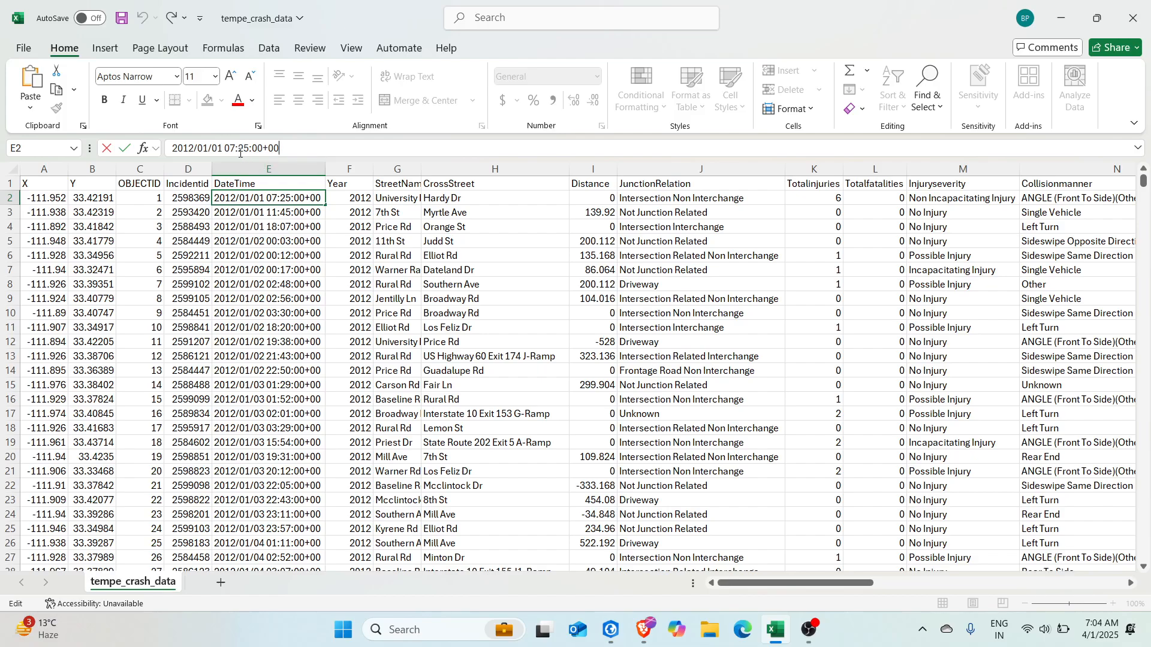
drag(224, 147, 262, 148)
key(Escape)
Copy the whole DateTime column and paste it into column A of a new sheet.
right_click(271, 173)
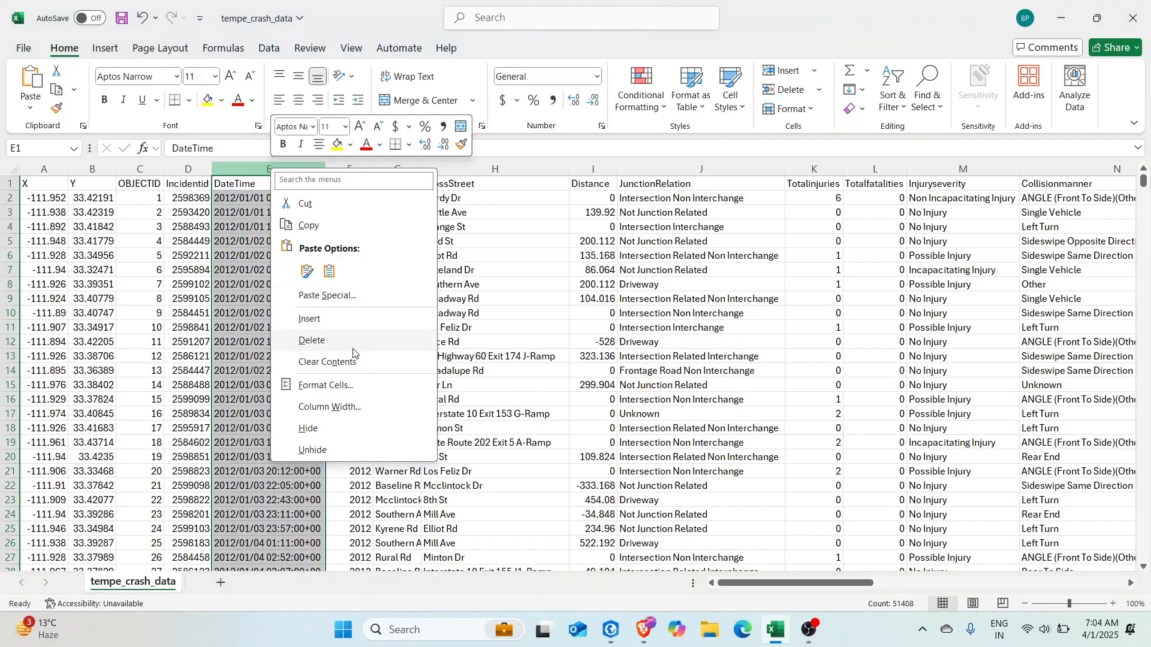
click(317, 232)
click(221, 583)
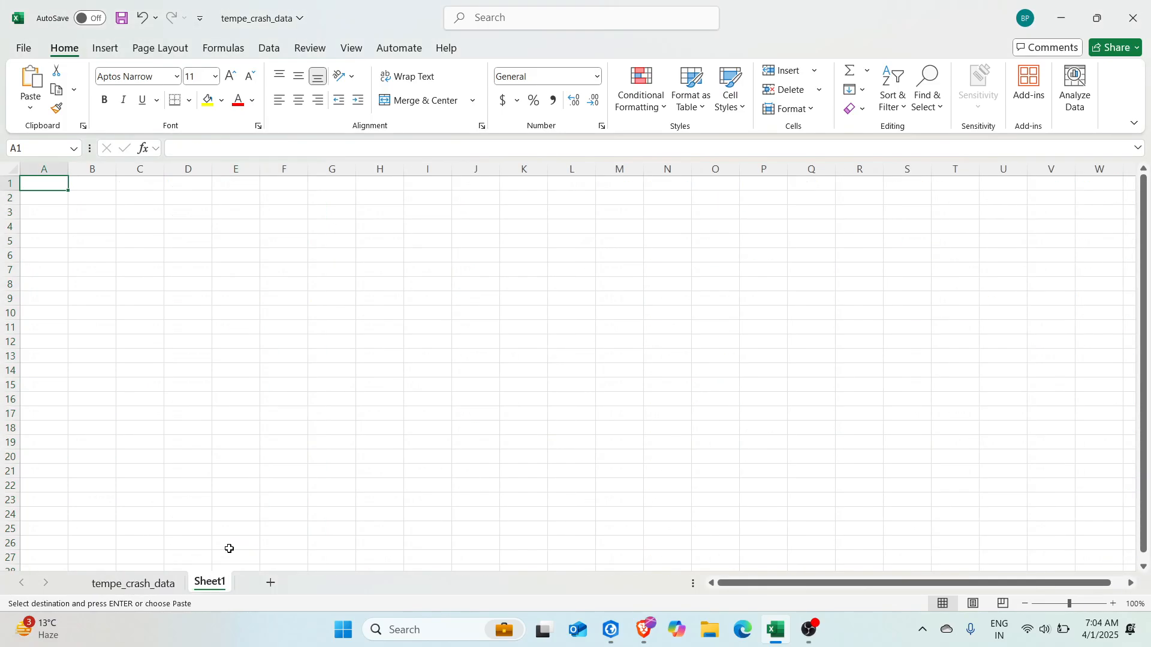
right_click(47, 171)
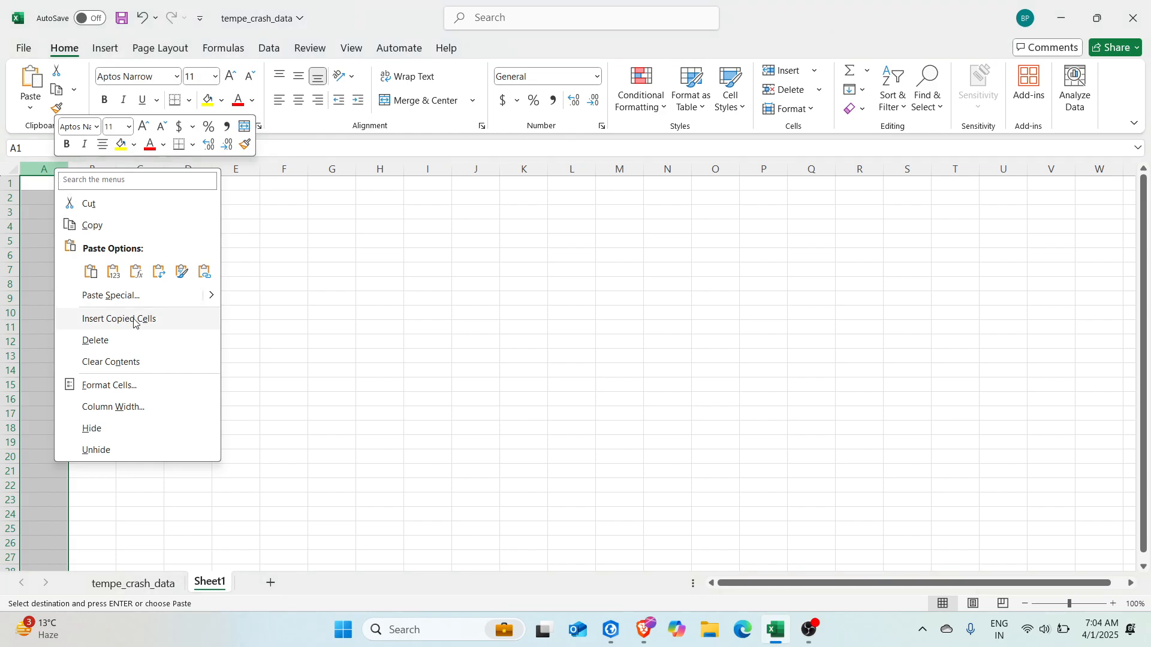
click(90, 272)
click(198, 298)
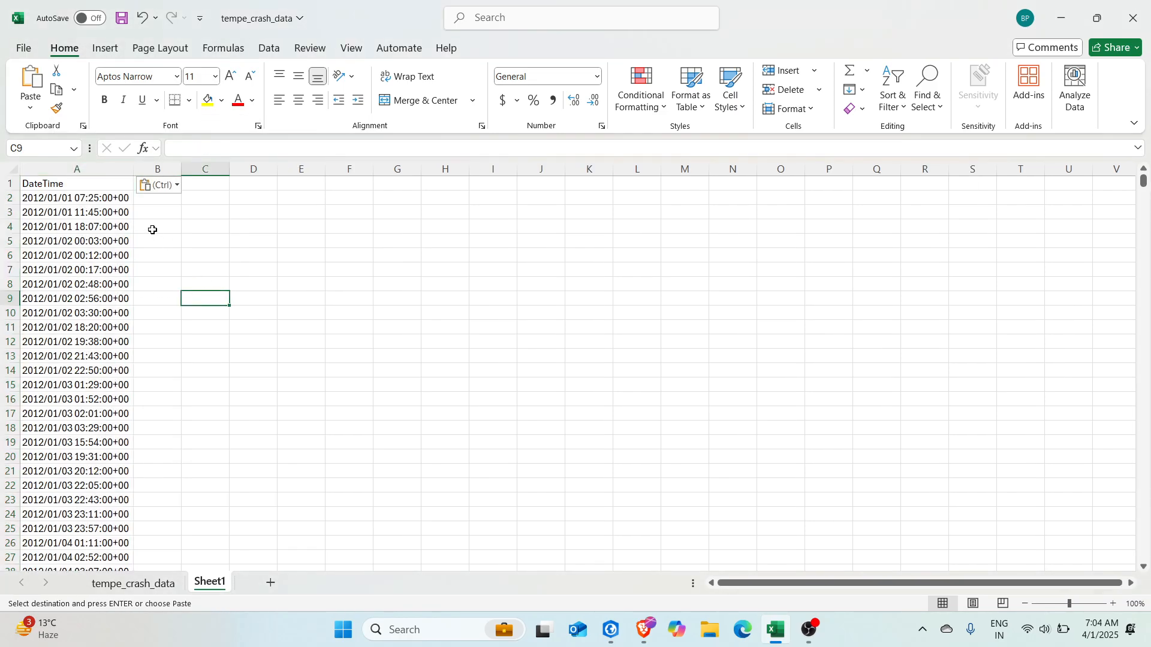
Split column A with Text to Columns as delimited data, adding space and "+" to the tab delimiter.
click(69, 168)
click(269, 48)
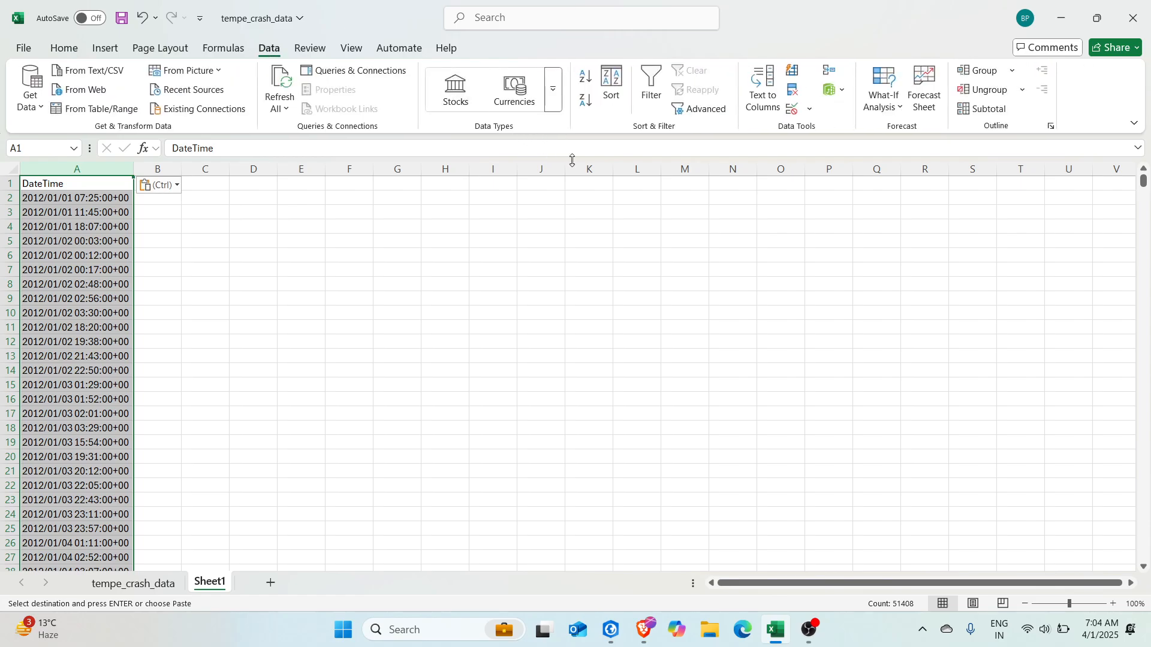
click(764, 91)
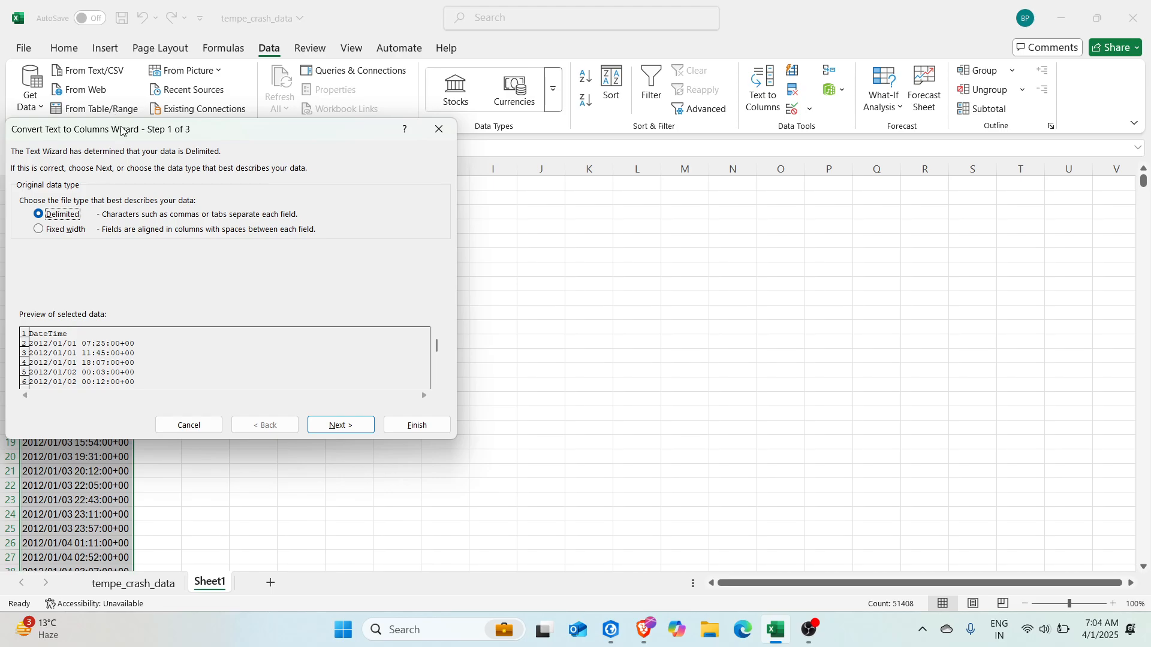
drag(121, 130, 539, 61)
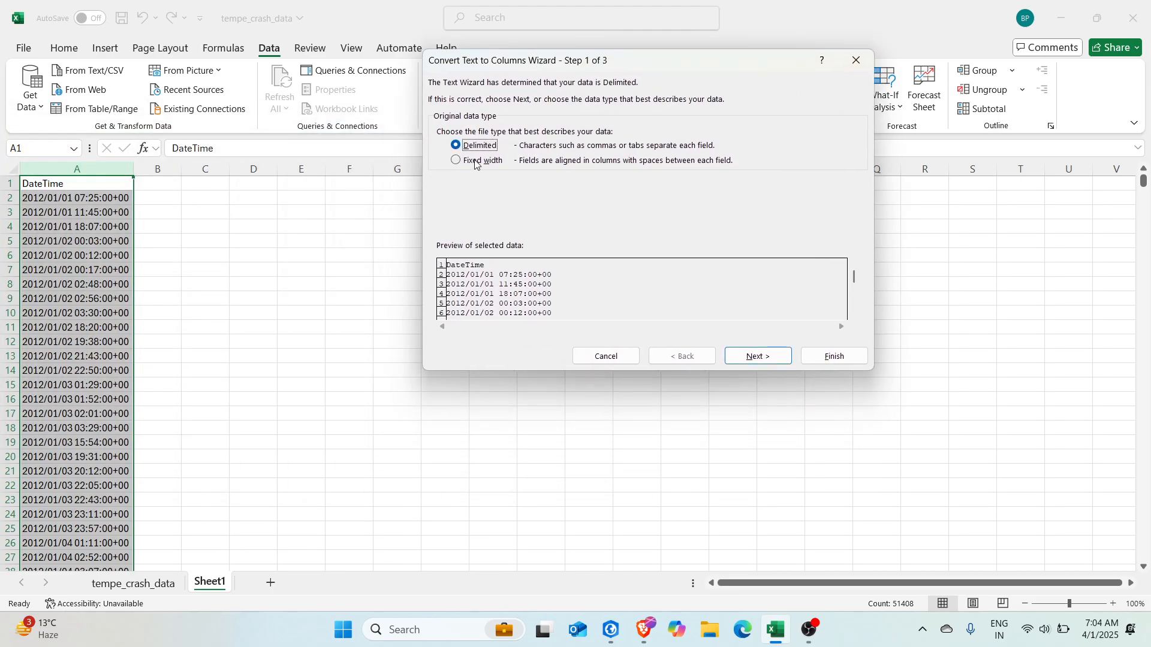
click(772, 359)
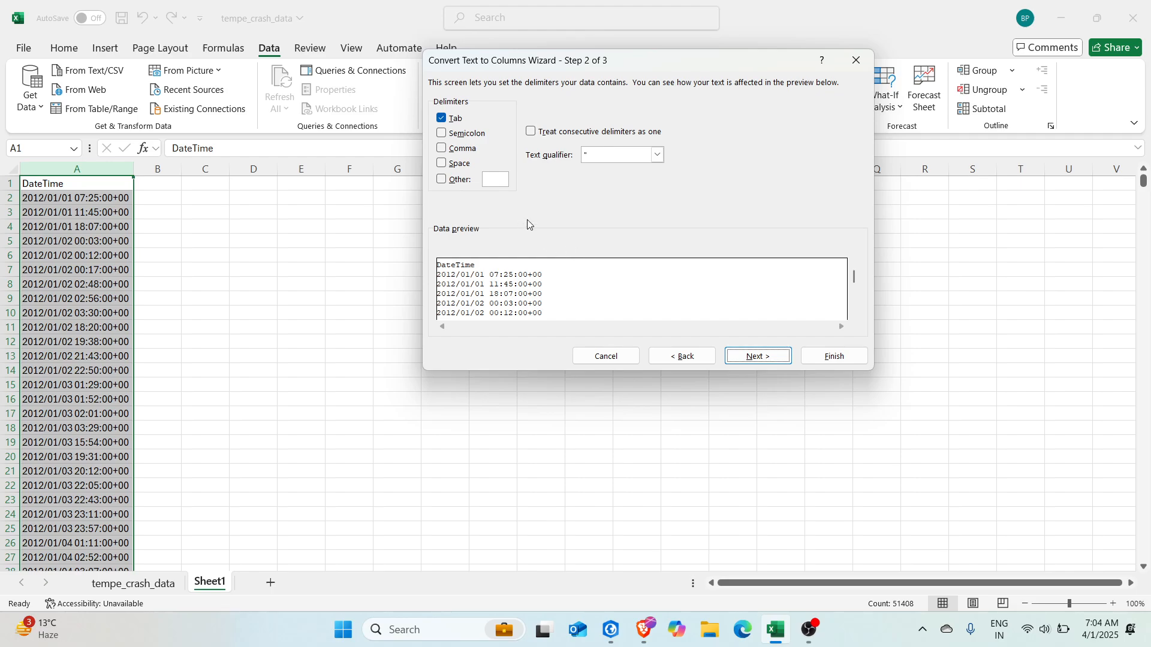
click(450, 165)
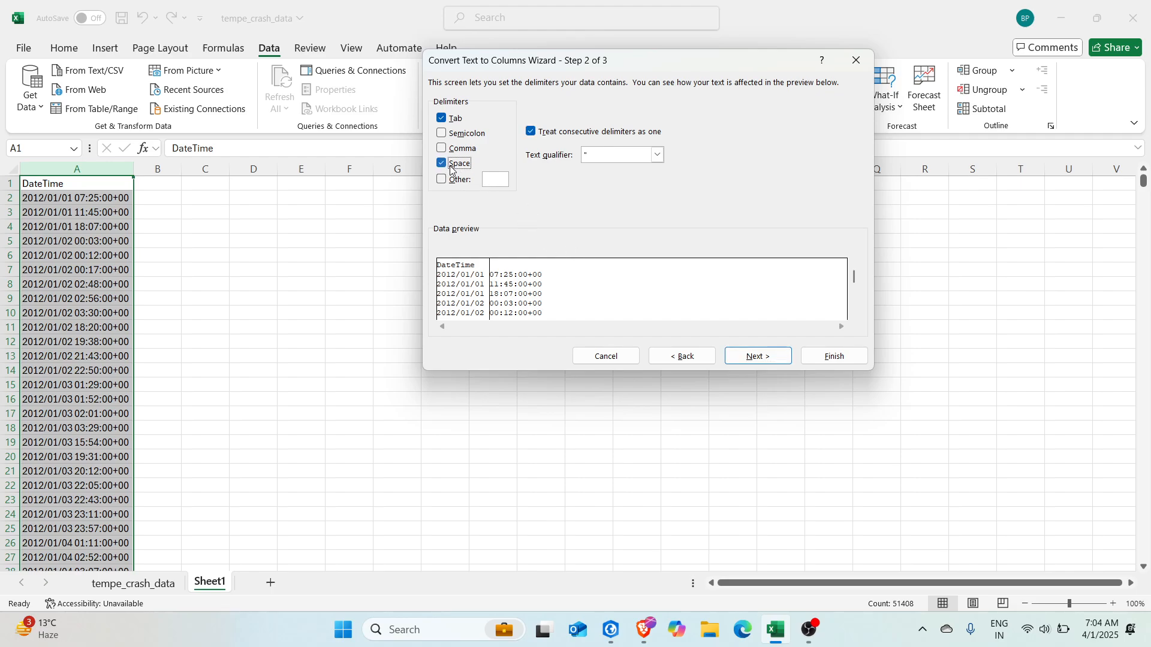
click(503, 181)
text(+)
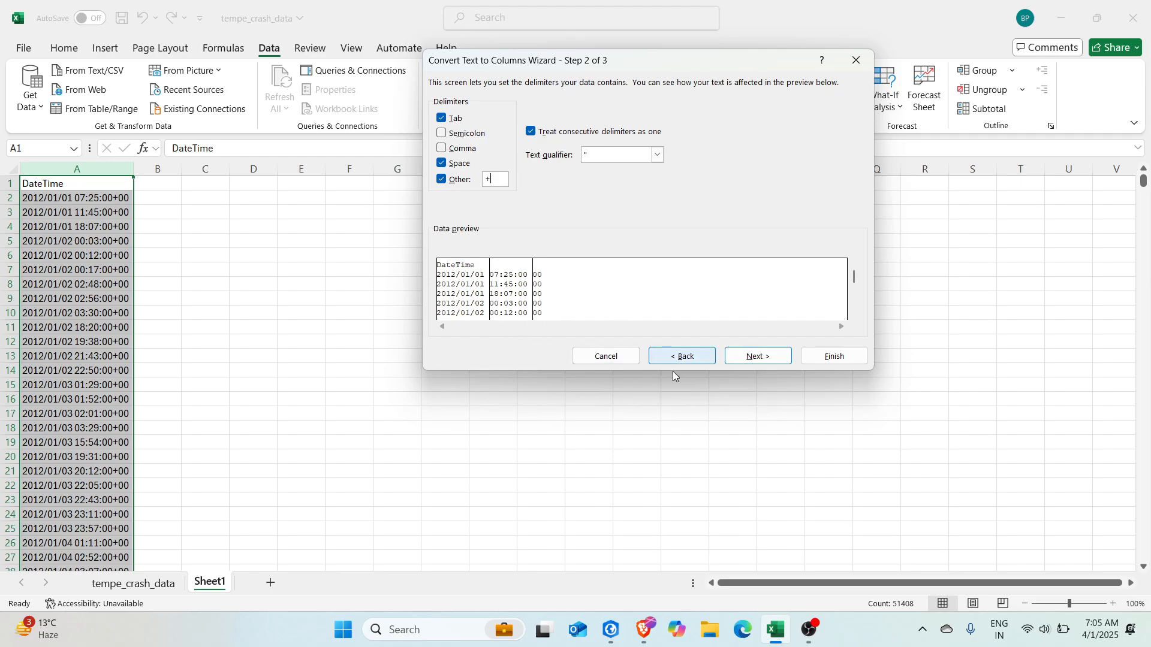
click(836, 358)
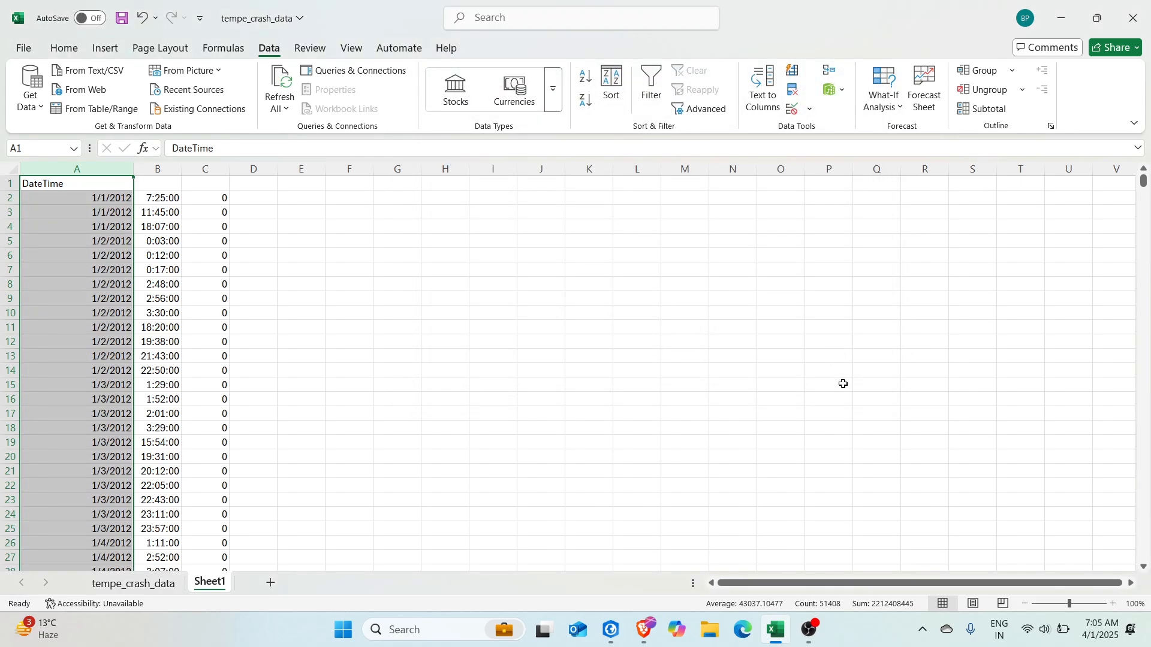
click(306, 312)
Enter the headers "date" in A1 and "time" in B1, and delete the leftover column C of zeros.
click(96, 186)
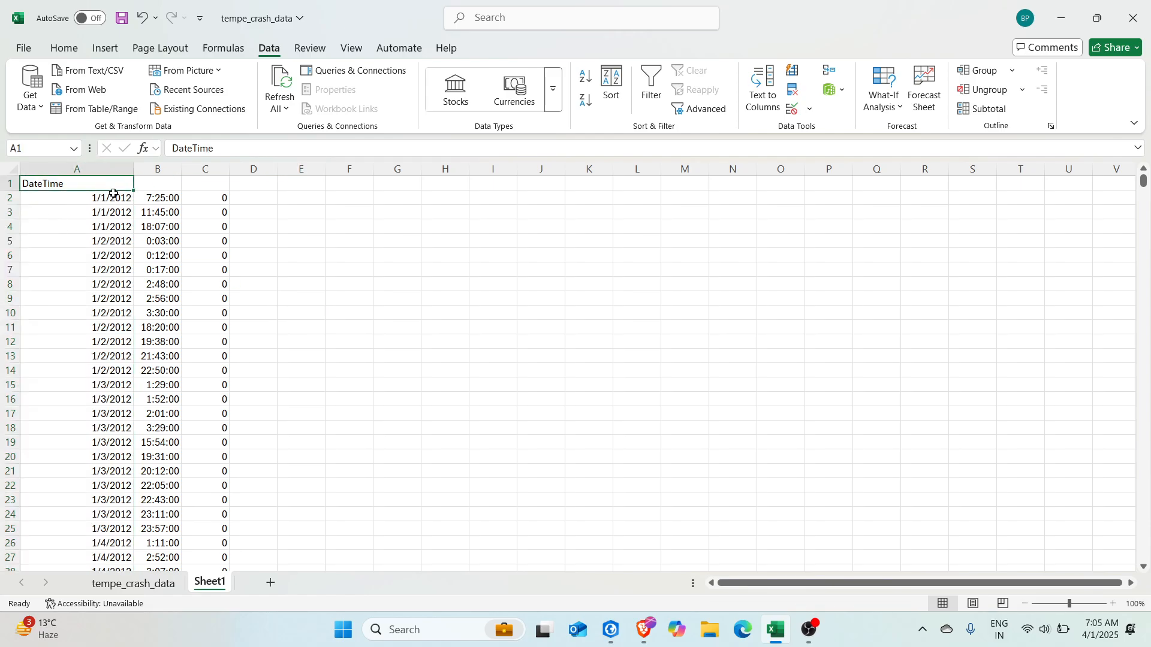
text(date)
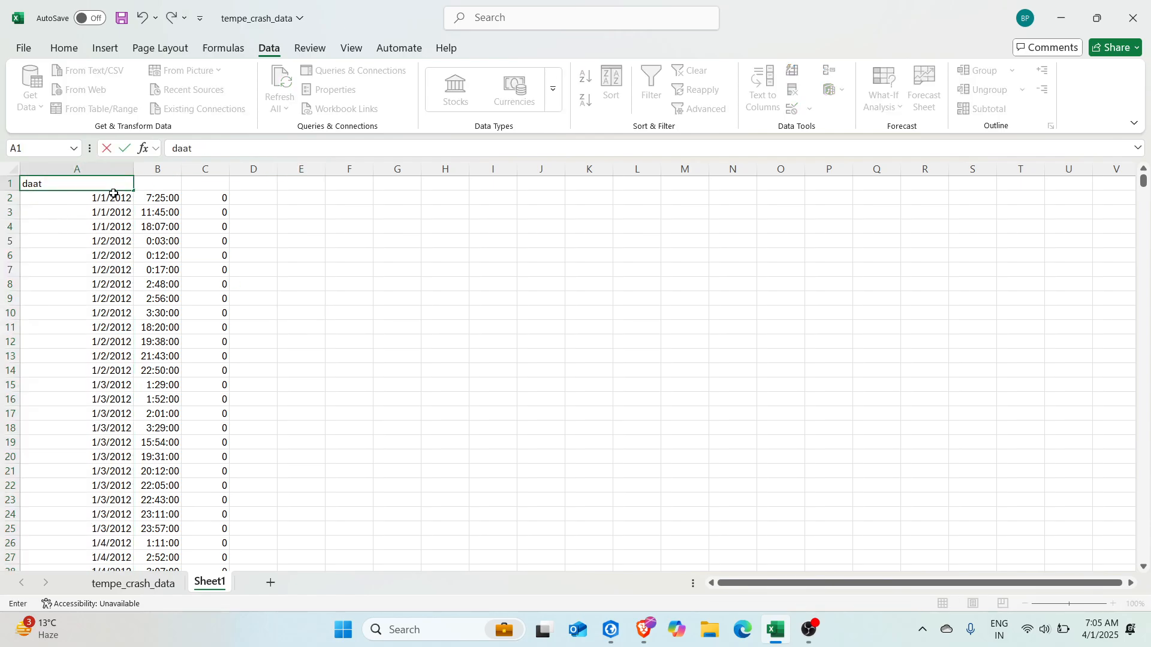
key(Tab)
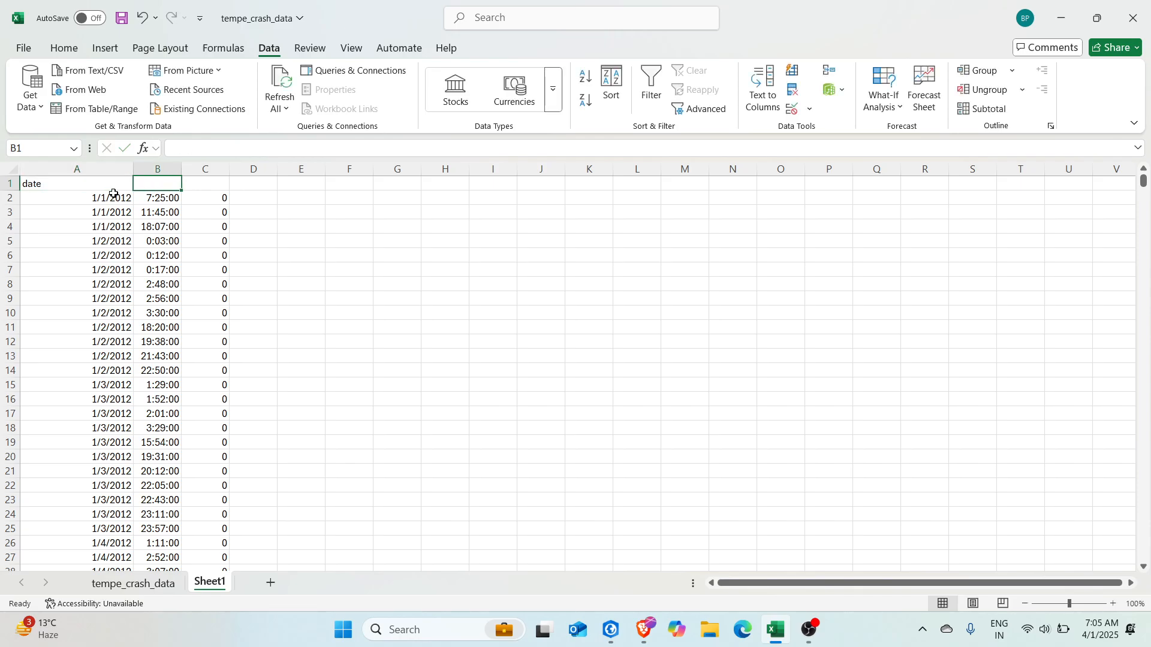
text(time)
key(Tab)
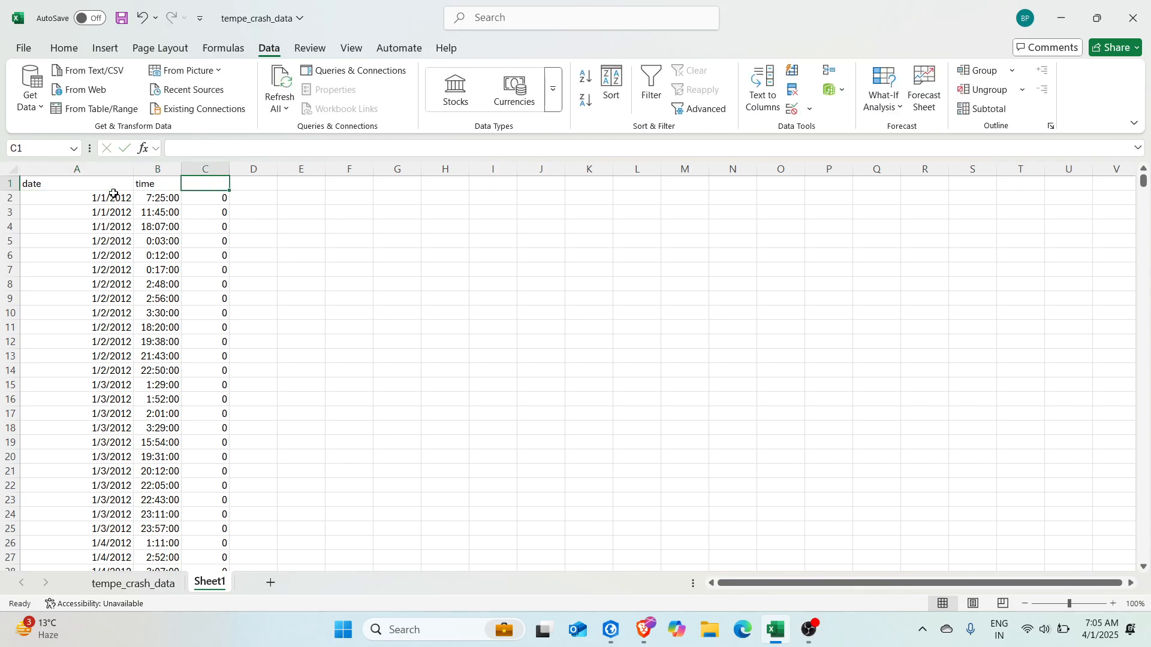
right_click(226, 170)
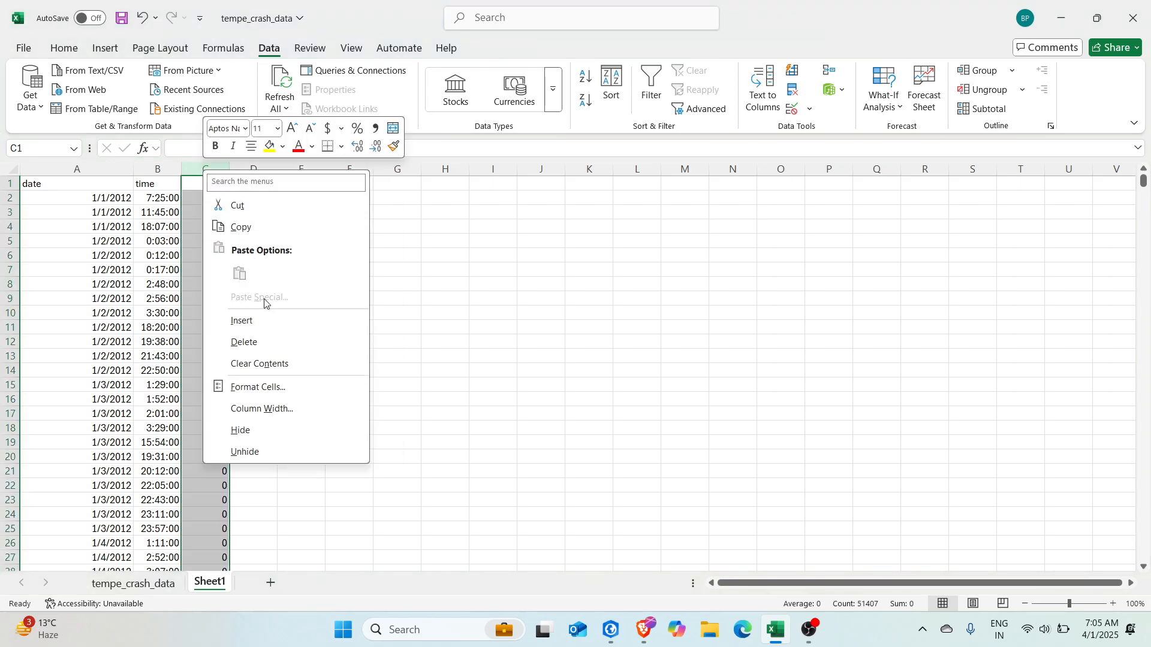
click(244, 342)
Copy the date and time columns from Sheet1 into the tempe_crash_data sheet after Longitude, starting at AJ1.
drag(69, 170, 168, 186)
key(ctrl+c)
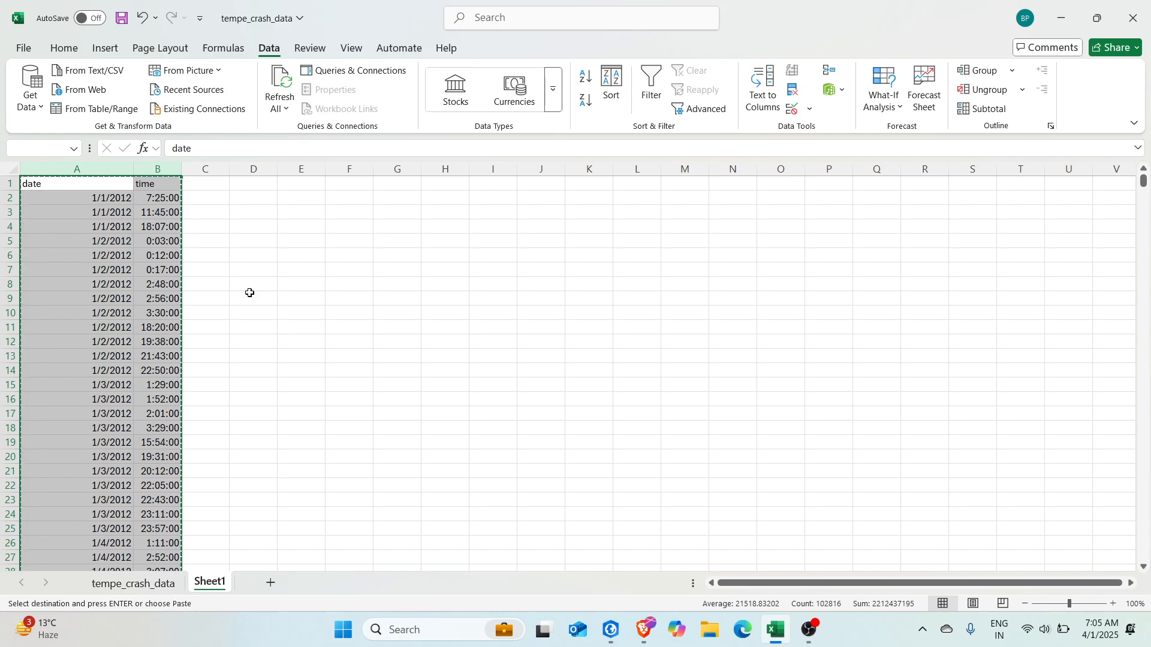
click(133, 584)
drag(730, 583, 1007, 583)
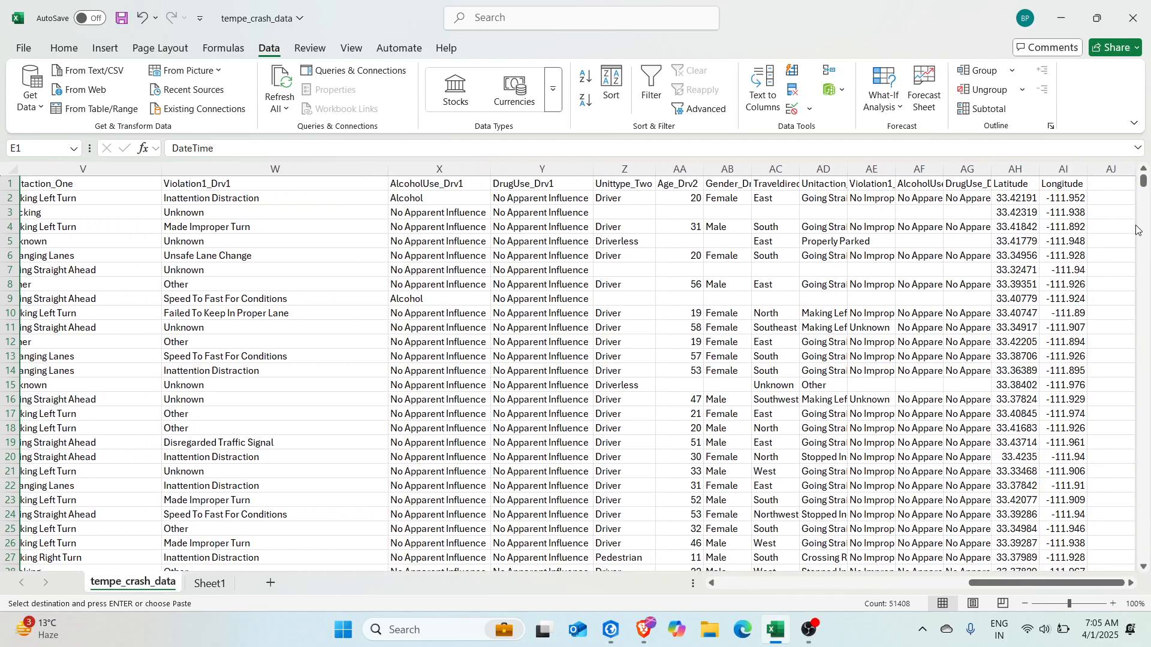
click(1112, 181)
key(ctrl+v)
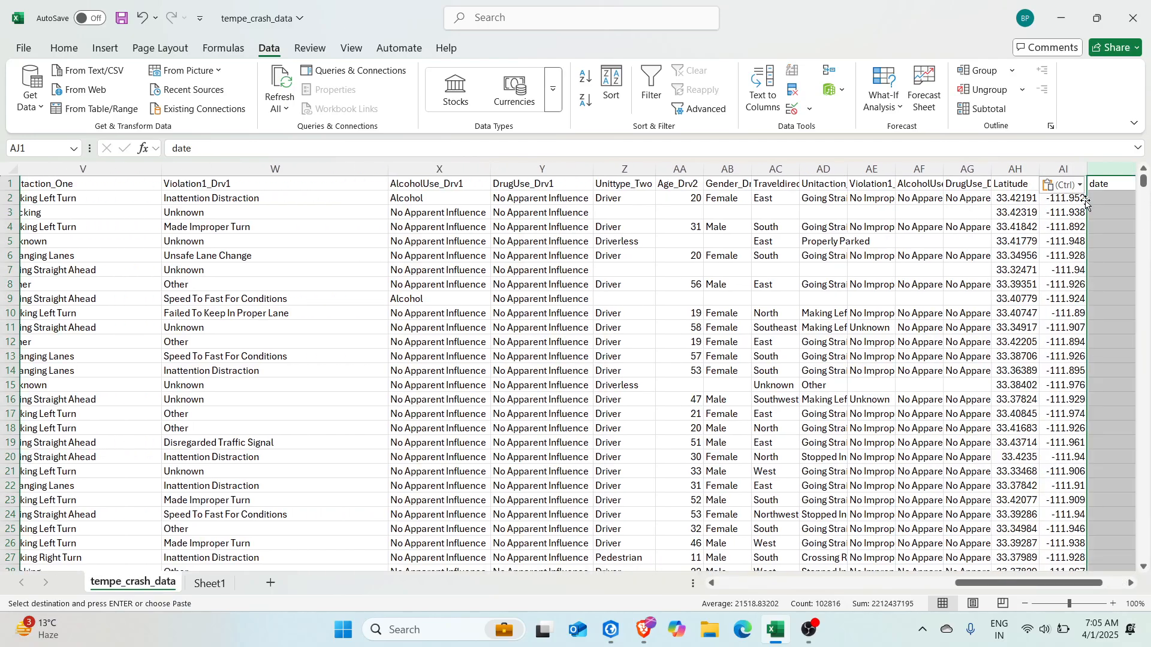
drag(1004, 578, 1027, 581)
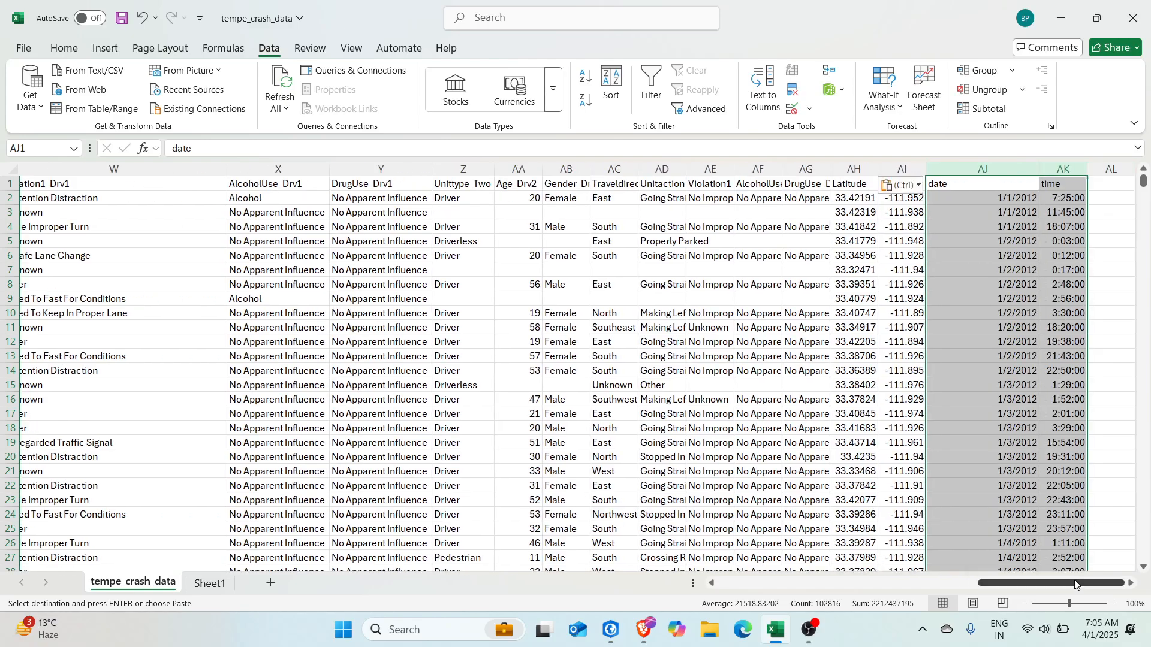
Center all cell contents of the tempe_crash_data sheet horizontally and align them to the middle vertically.
click(906, 168)
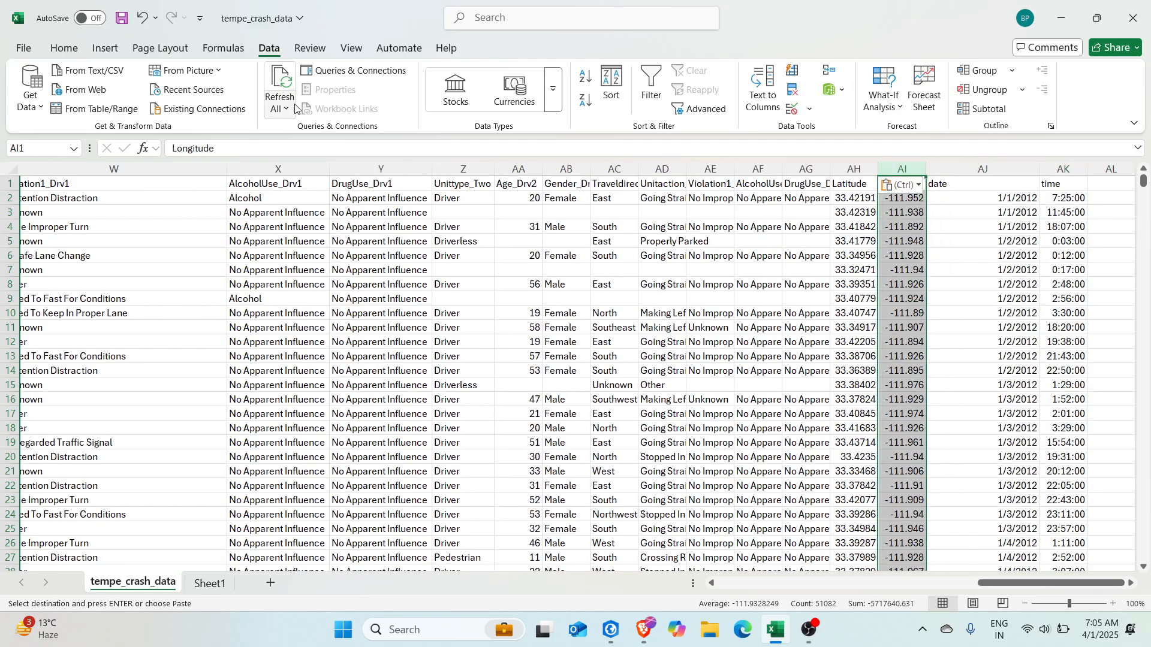
click(965, 167)
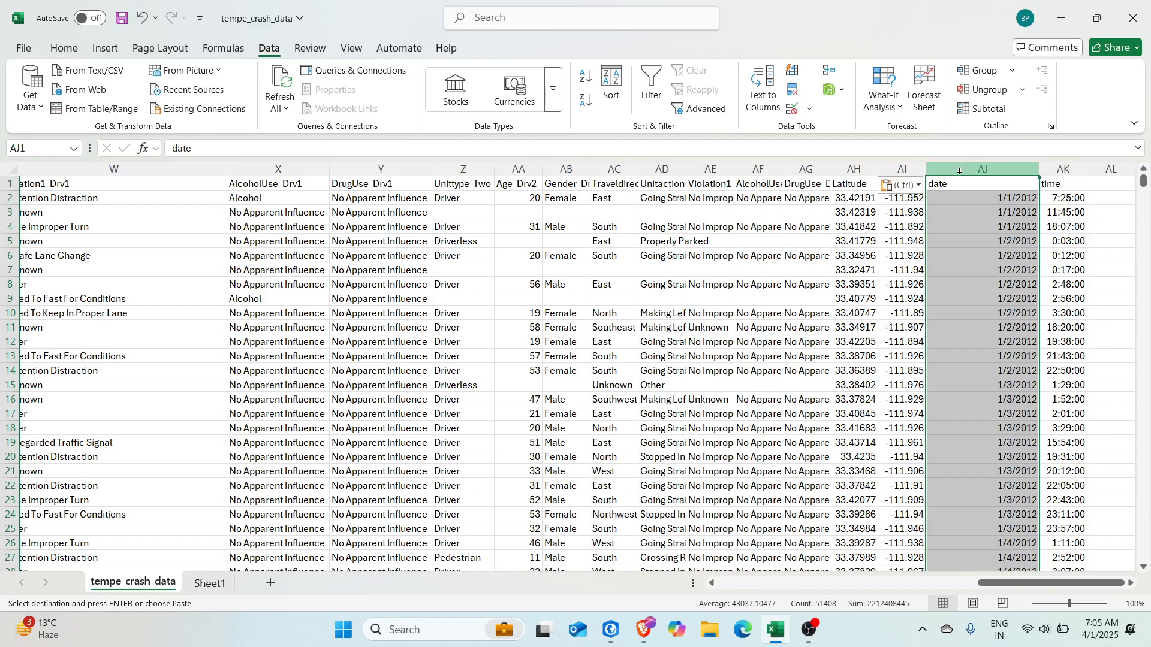
key(ctrl+a)
click(64, 48)
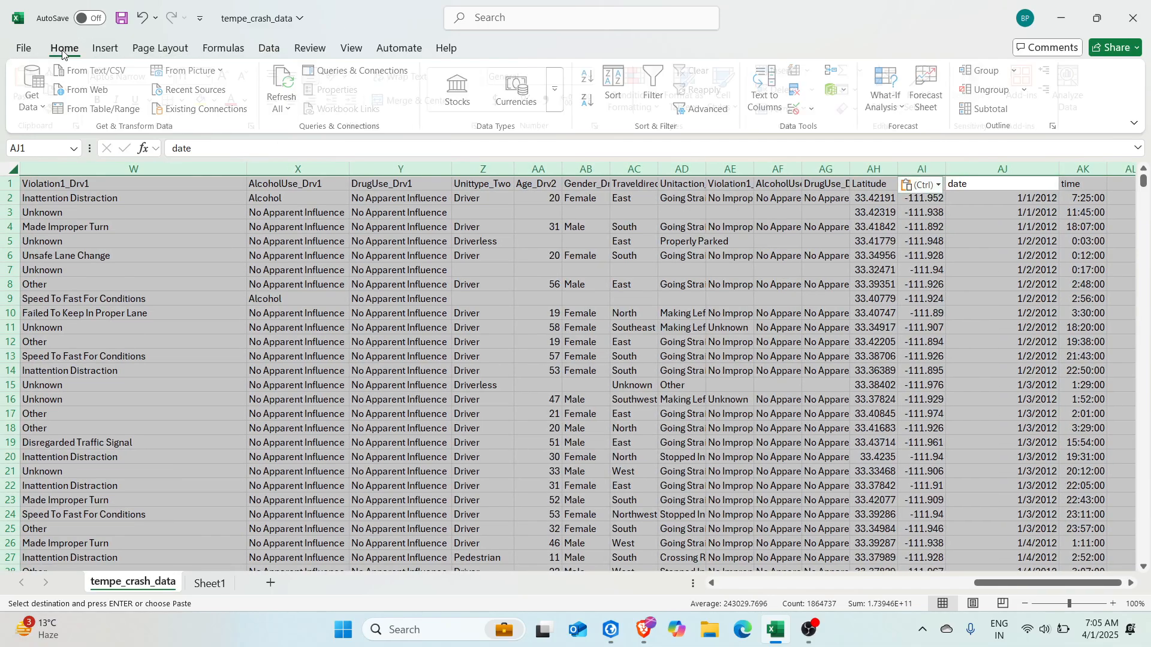
click(299, 100)
click(300, 76)
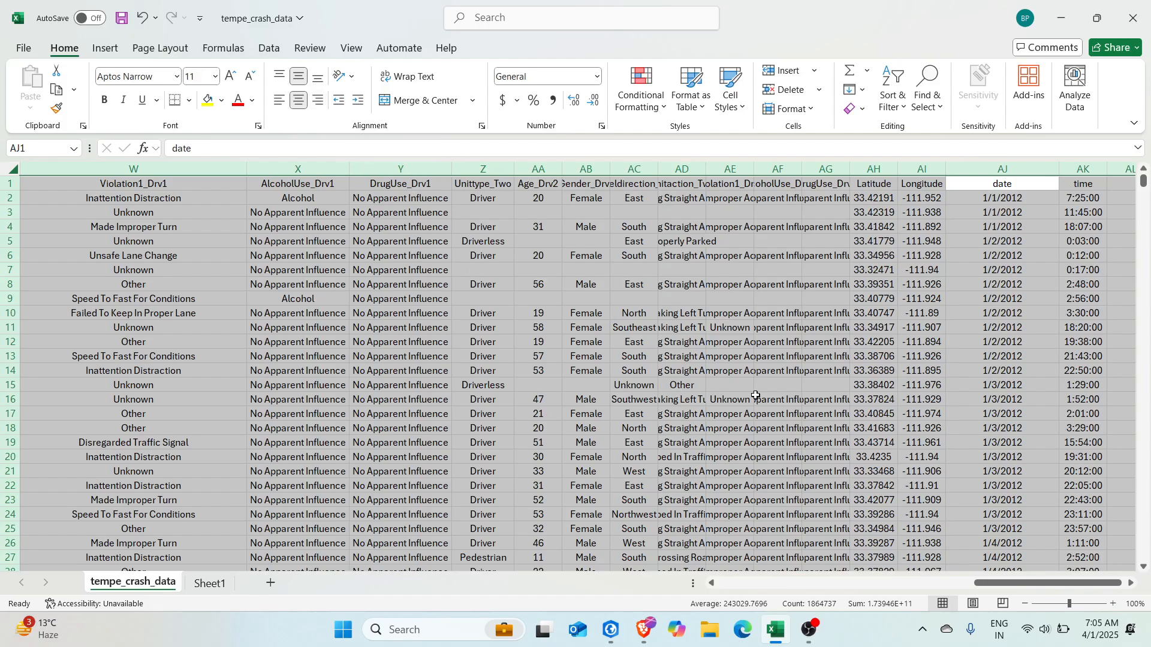
click(806, 371)
click(1095, 198)
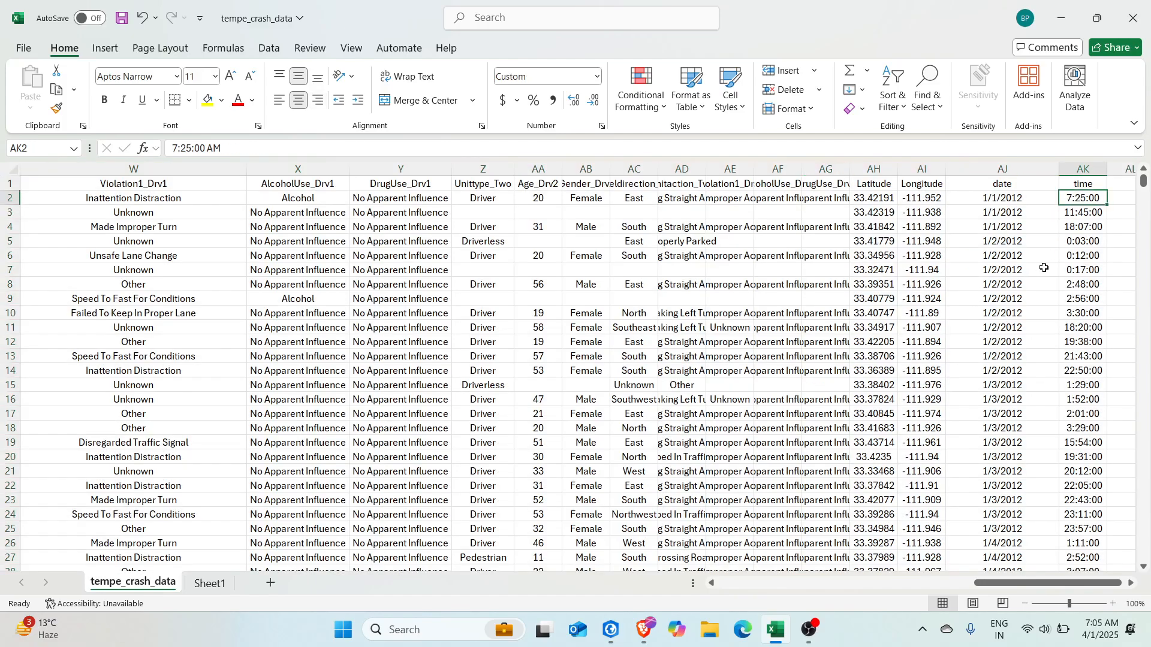
Add filters to every column header in row 1 of the tempe_crash_data sheet.
click(7, 184)
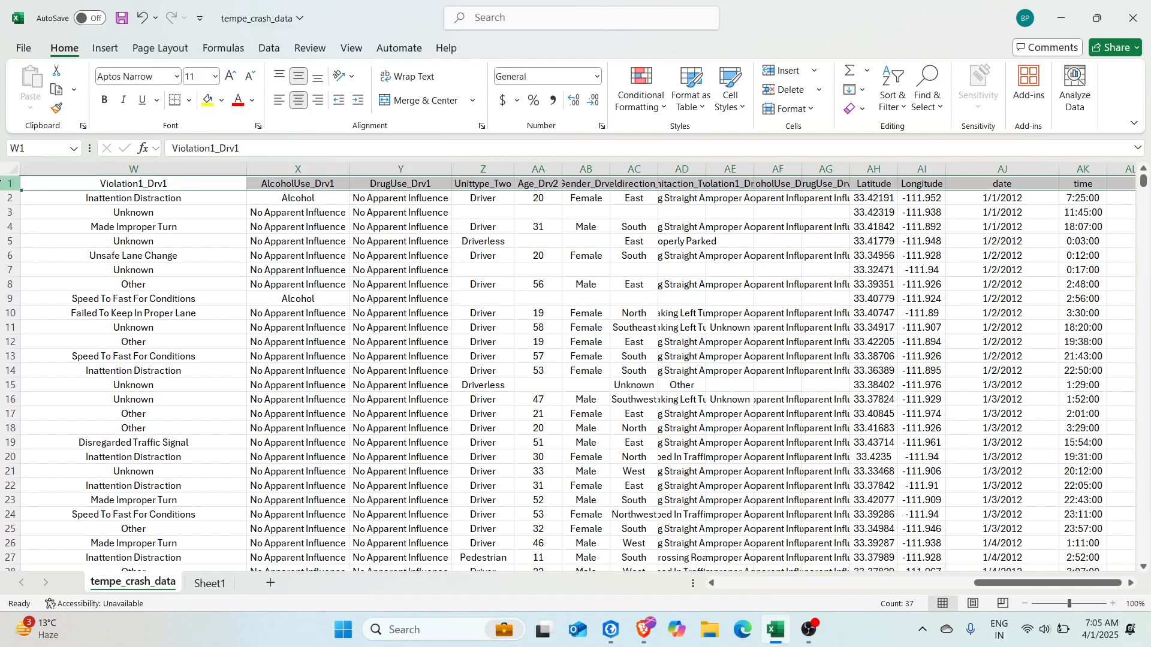
key(ctrl+shift+l)
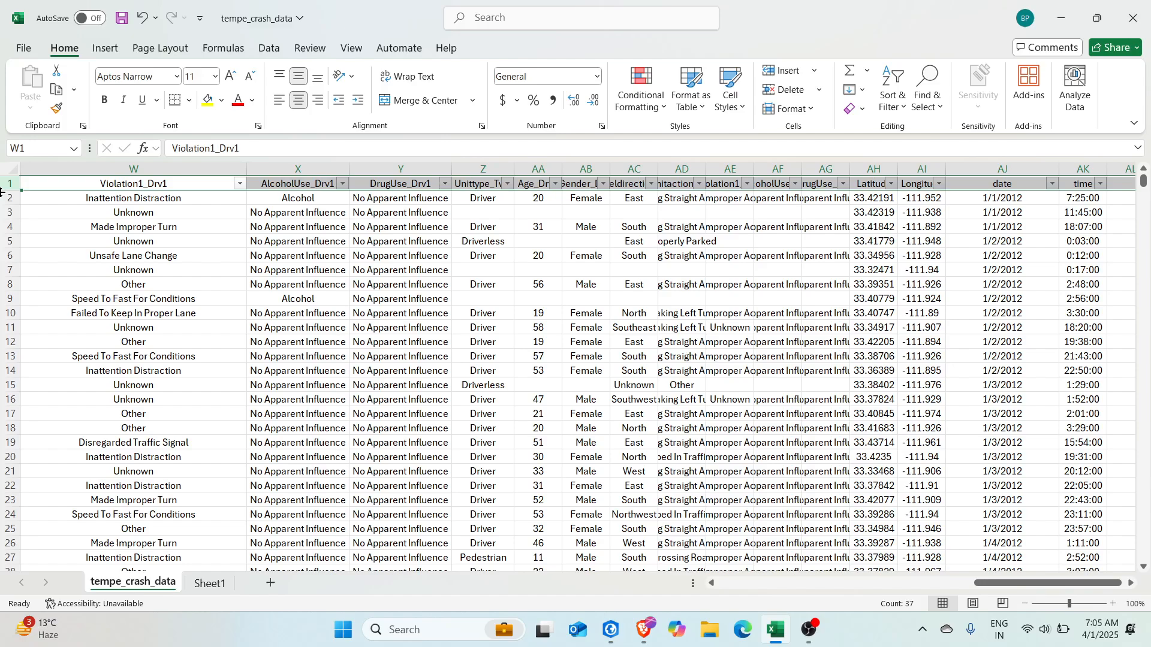
click(892, 96)
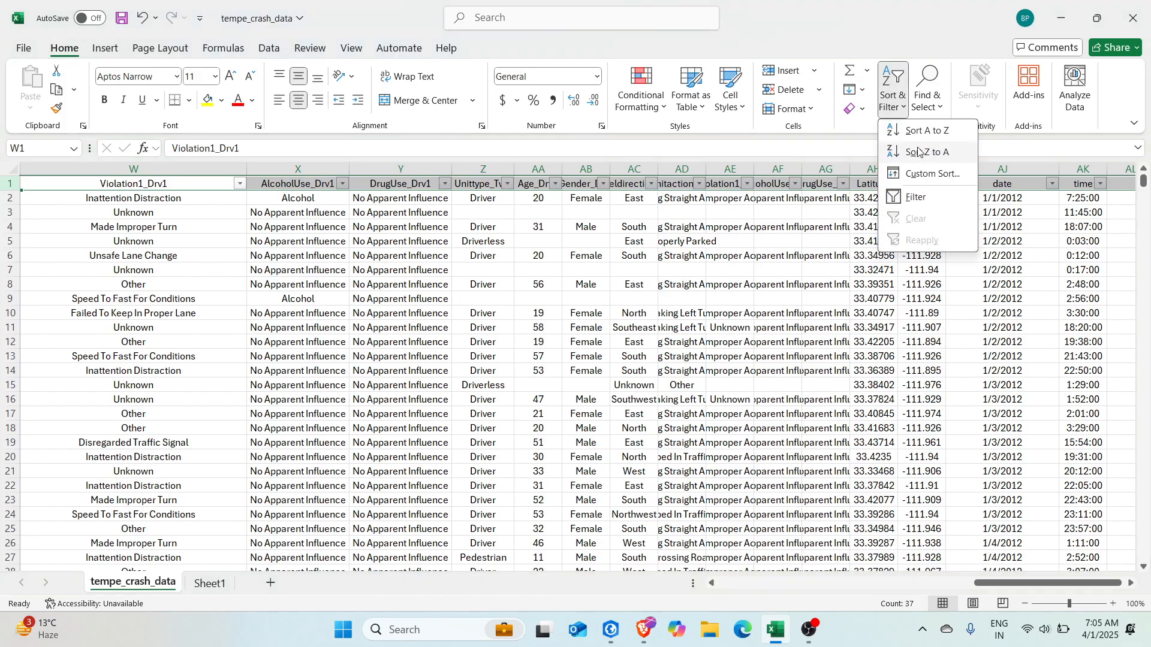
click(748, 322)
click(1008, 269)
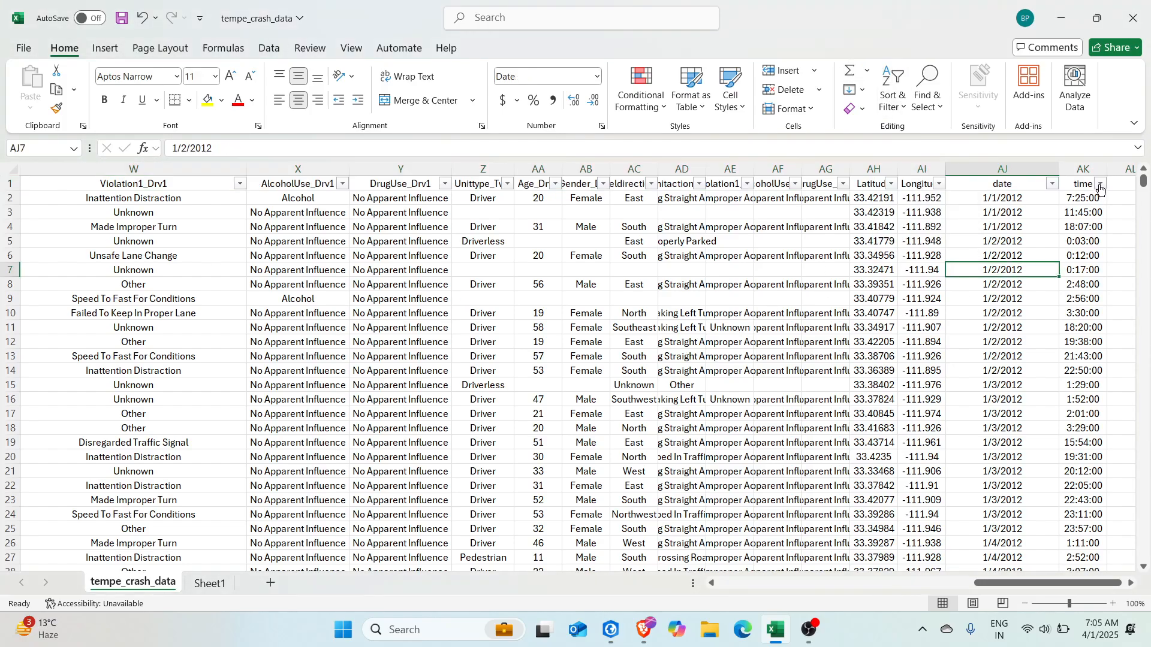
Review the time column's filter values from start to end for irregular or blank entries, leaving the filter unapplied.
click(1101, 187)
scroll(1015, 426, down, 10)
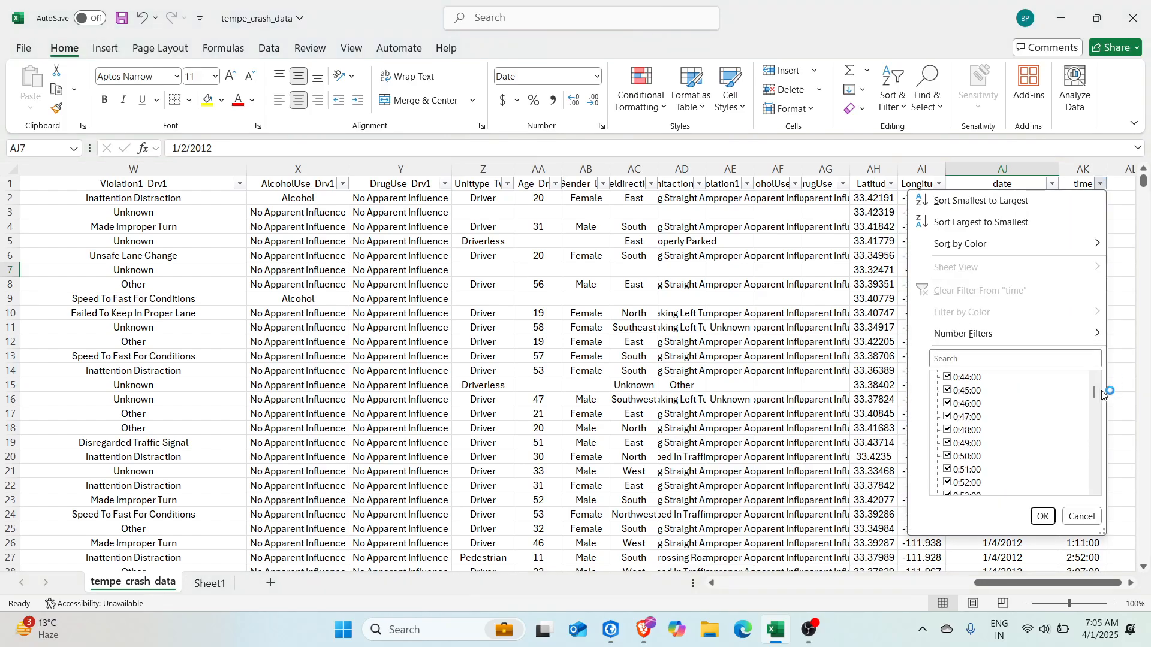
mouse_move(1095, 393)
mouse_down()
mouse_move(1093, 494)
mouse_move(1087, 397)
mouse_up()
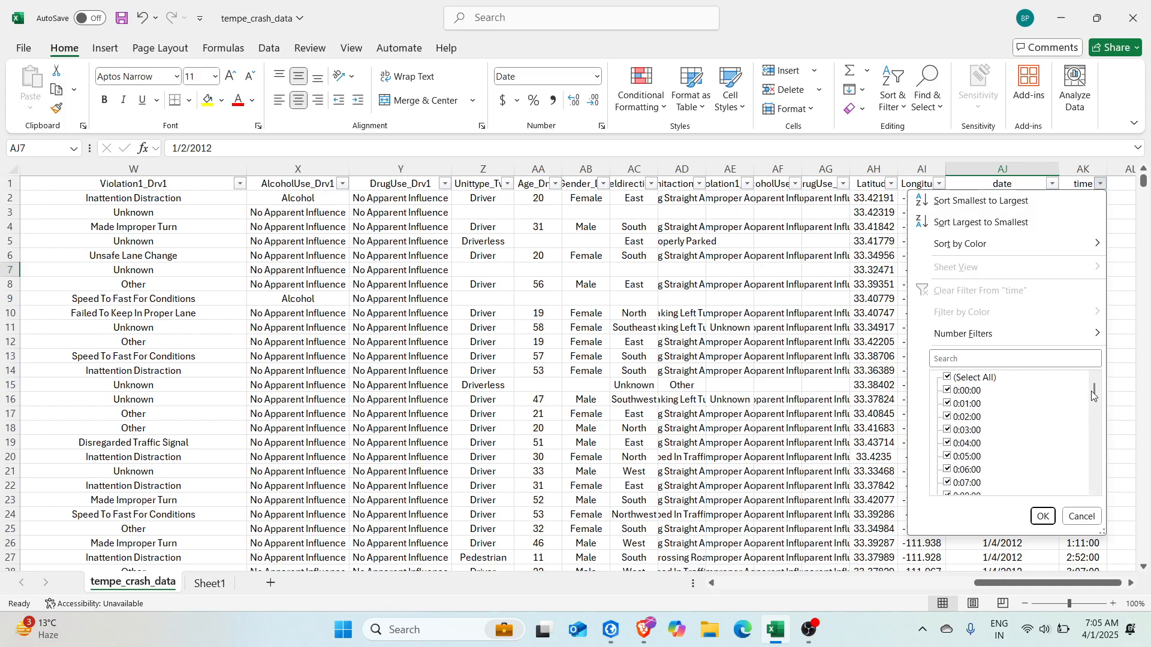
drag(1091, 394, 1114, 508)
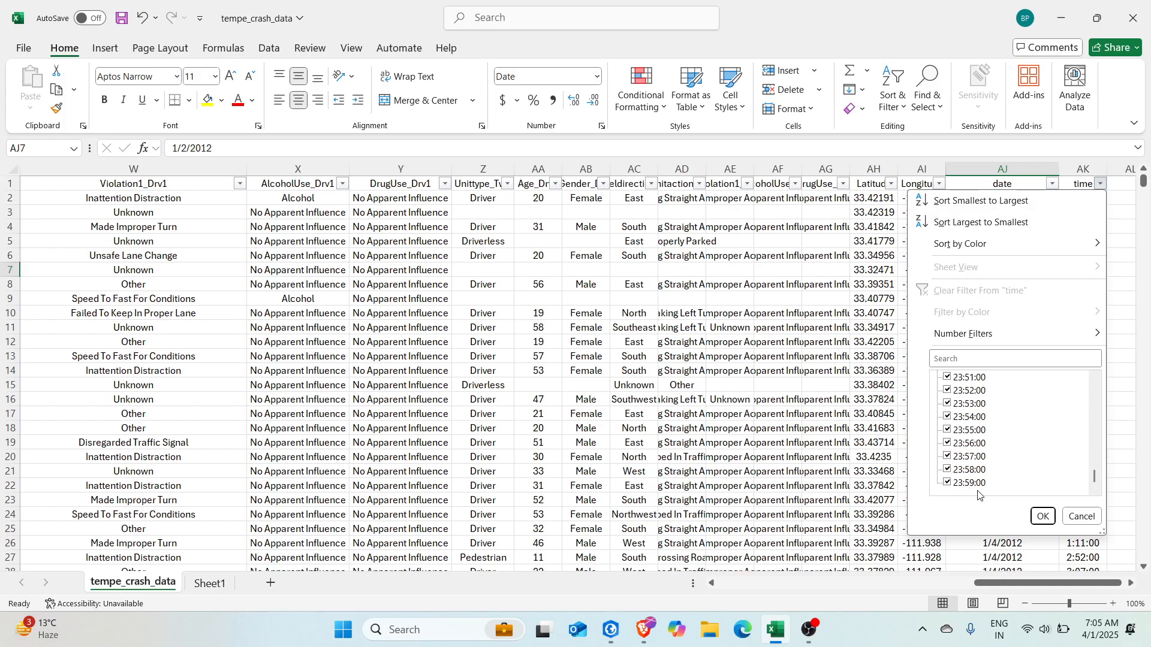
click(1082, 517)
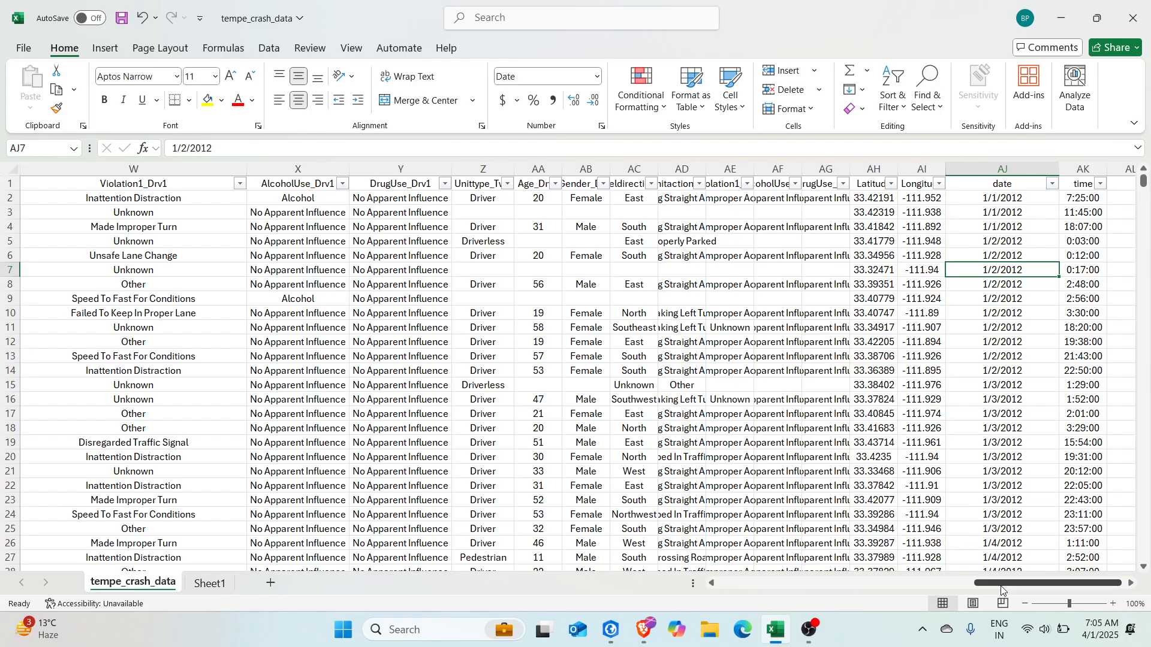
Review the filter values of the Year and Incidentid columns without applying a filter.
drag(1000, 584, 460, 593)
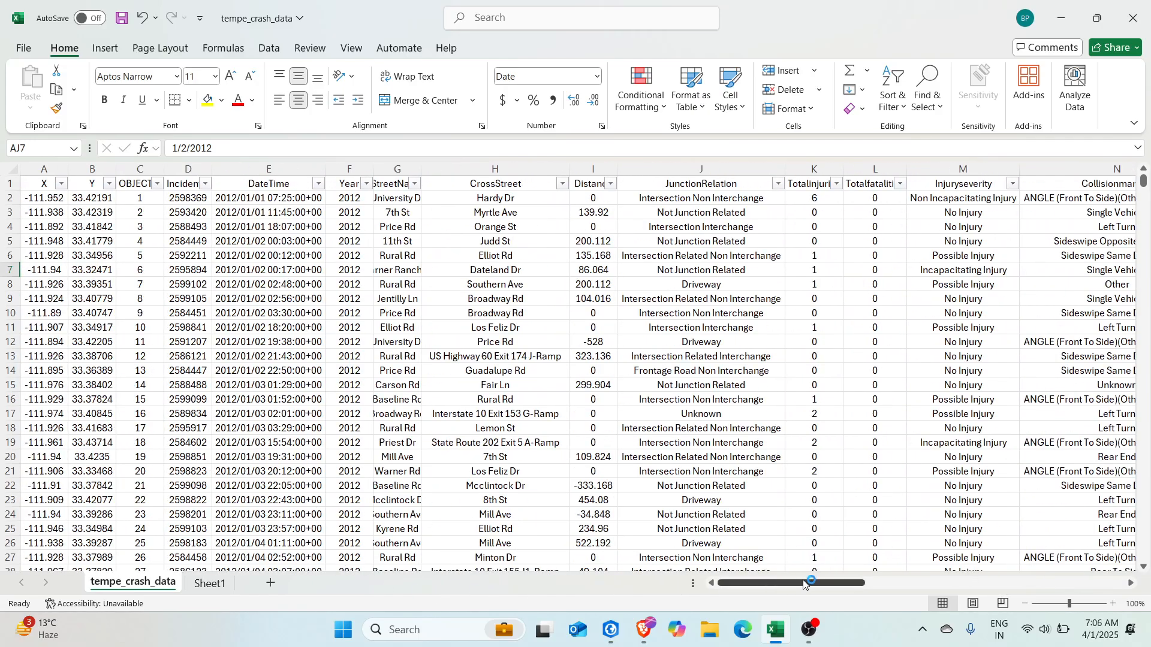
click(367, 183)
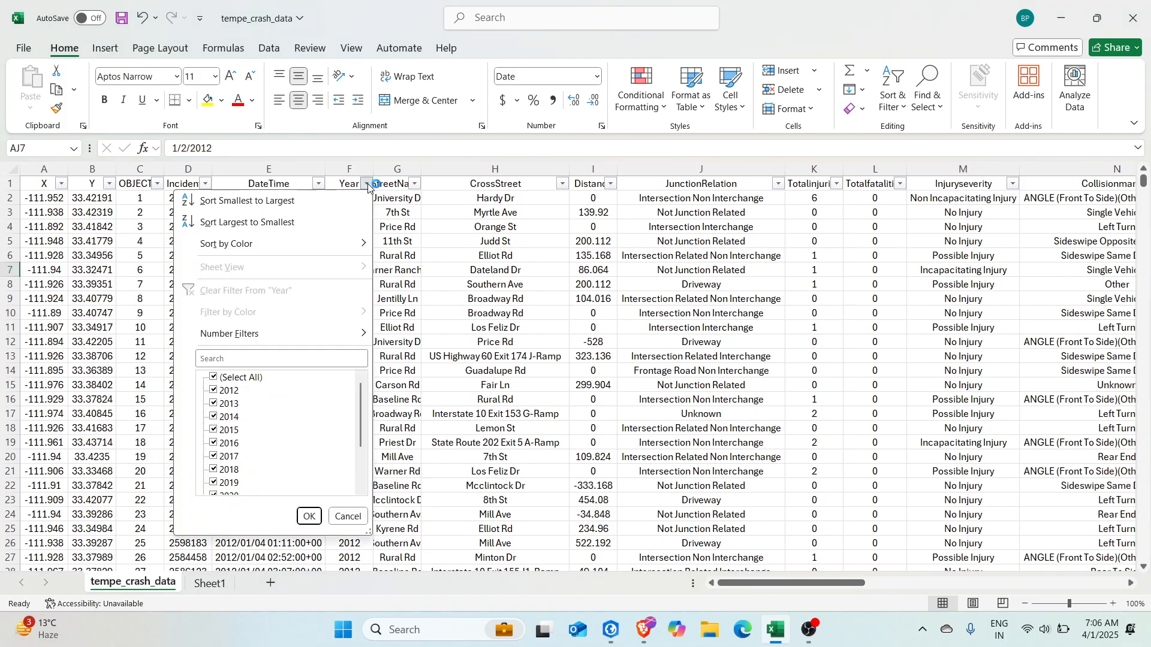
scroll(295, 425, down, 1)
scroll(255, 459, up, 1)
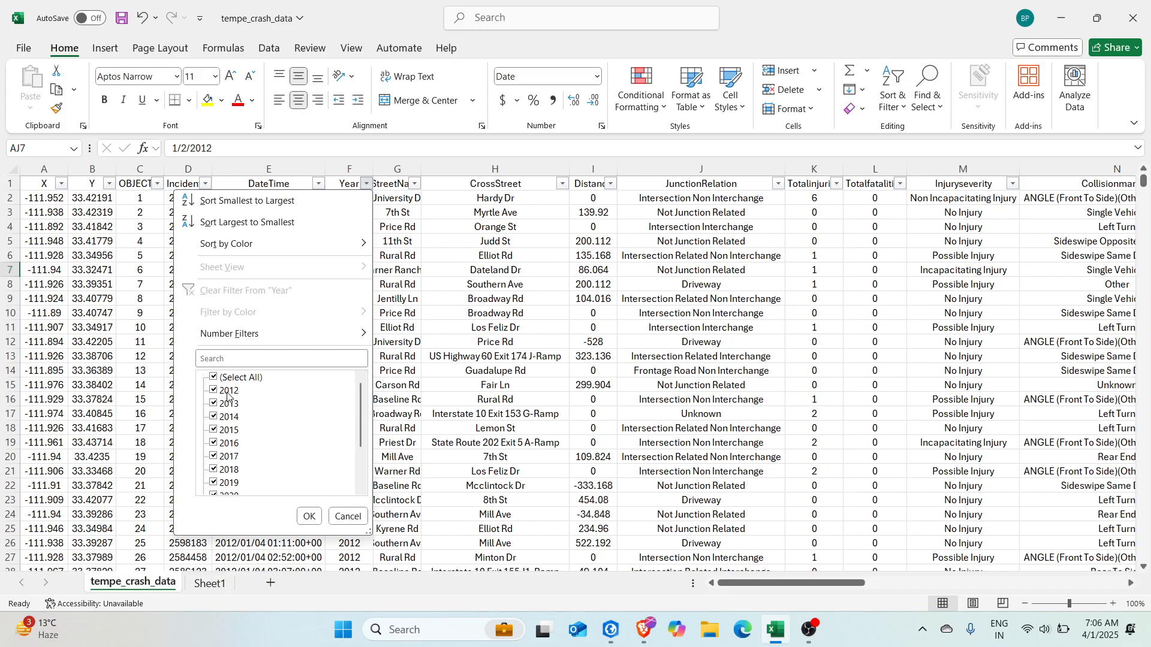
scroll(258, 441, down, 2)
scroll(244, 491, up, 2)
click(347, 516)
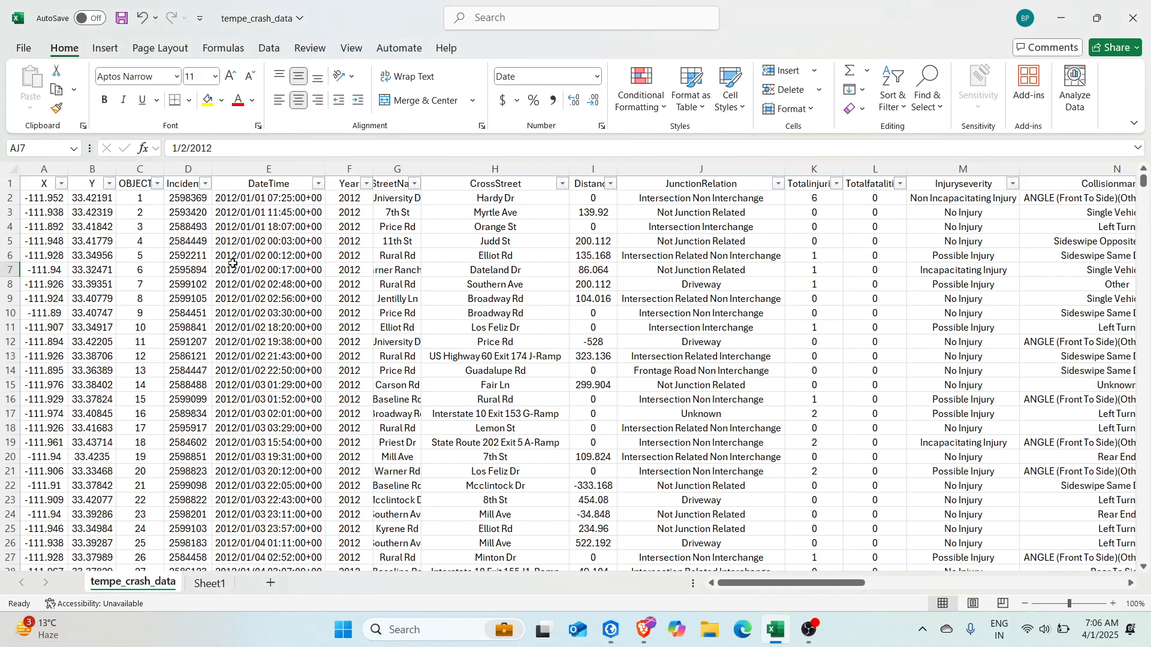
click(205, 183)
scroll(158, 445, down, 3)
scroll(158, 445, down, 3)
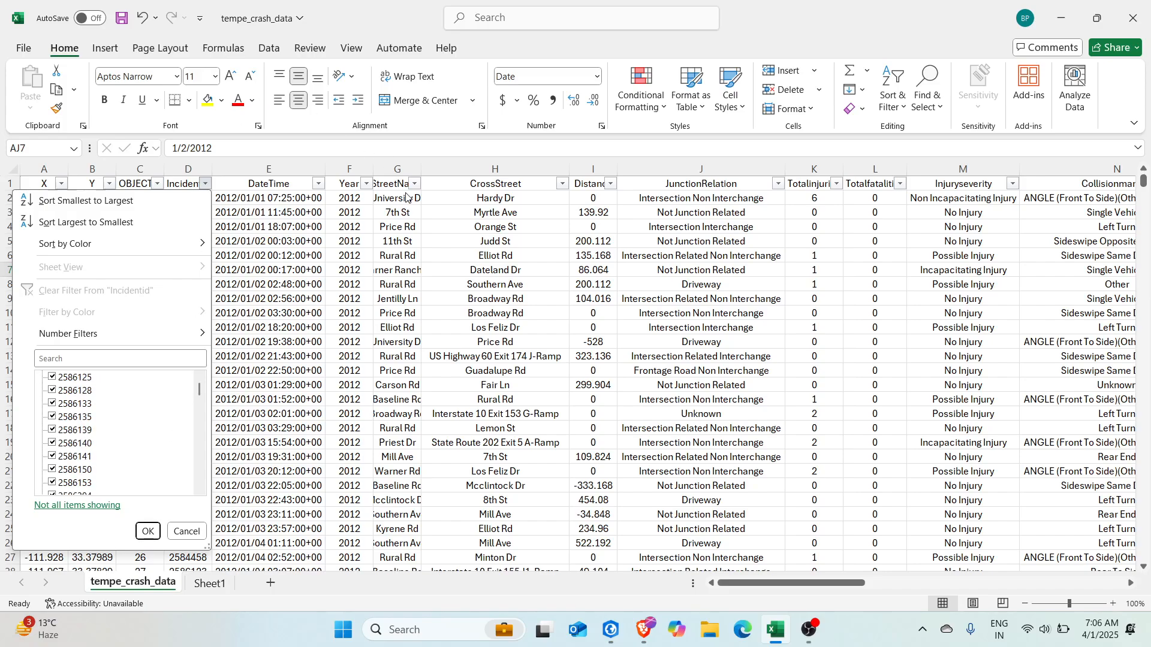
click(456, 286)
Examine the StreetName column's full list of filter values for inconsistent or blank entries, without filtering.
click(415, 184)
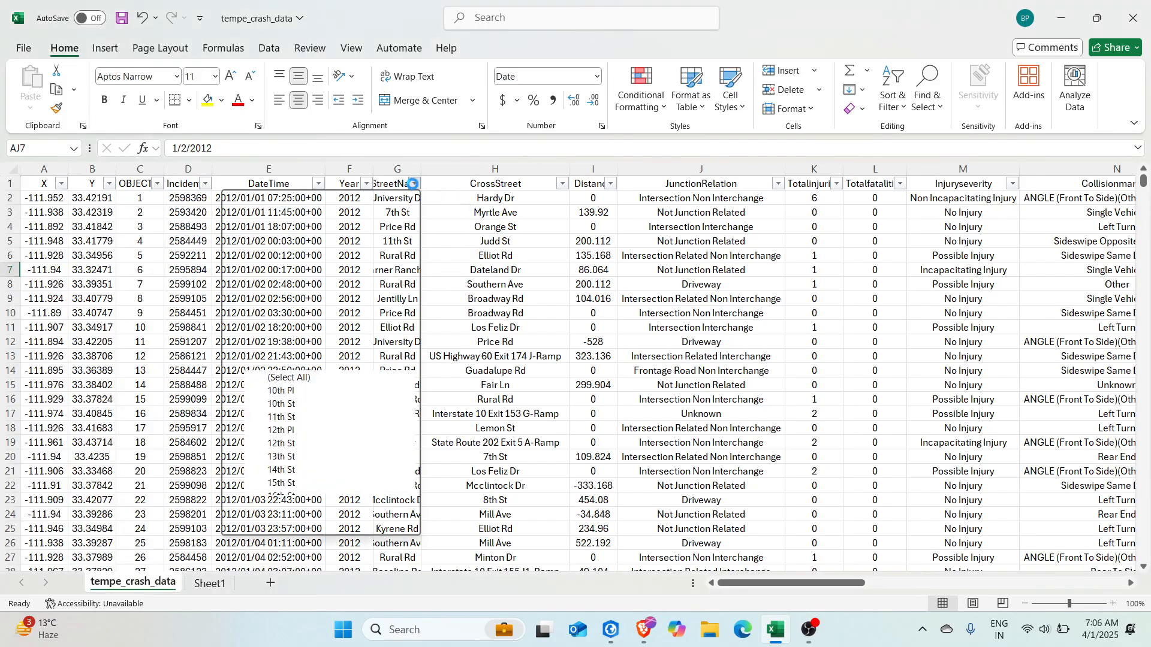
scroll(335, 456, down, 6)
scroll(334, 469, down, 10)
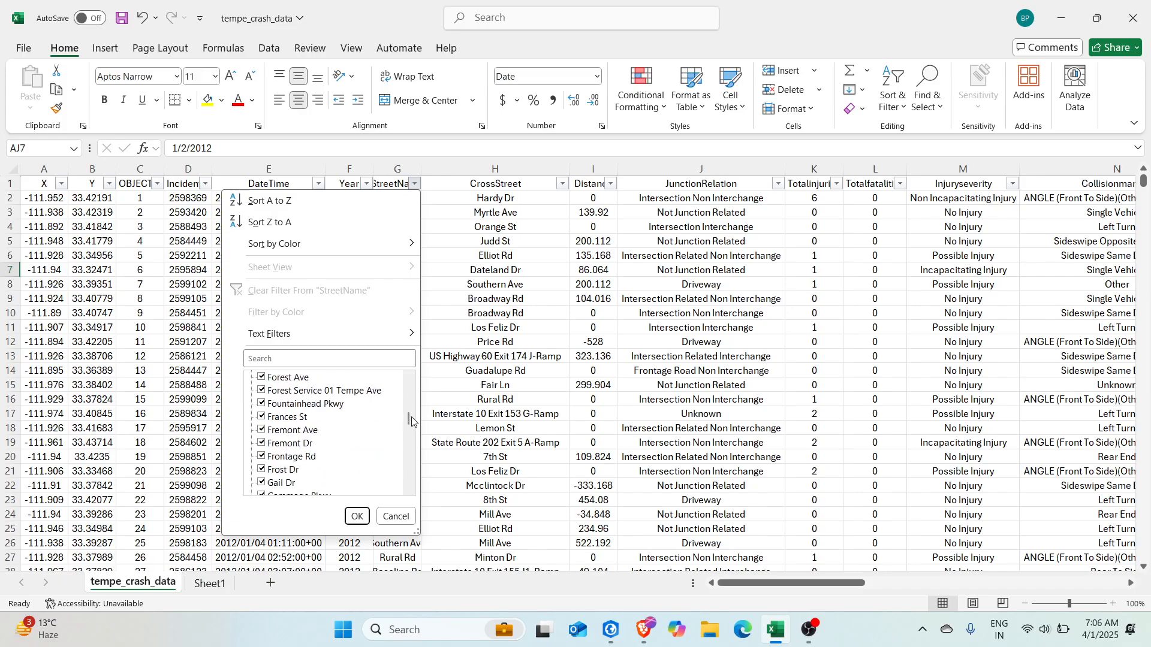
drag(412, 421, 415, 493)
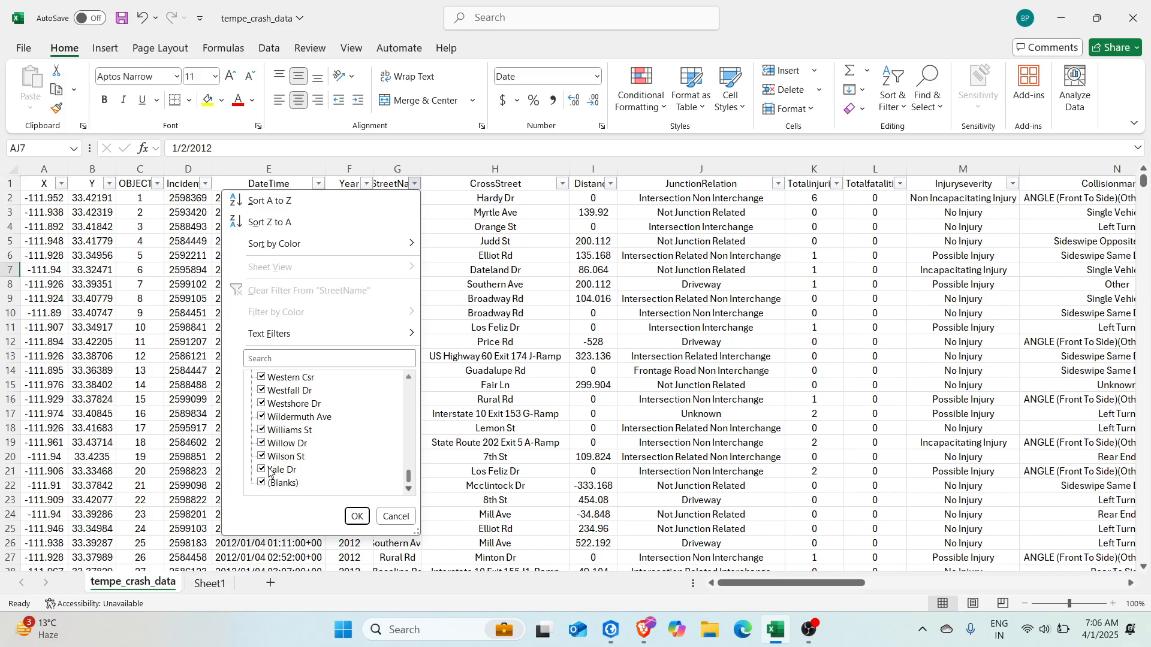
scroll(270, 473, up, 3)
scroll(404, 471, up, 1)
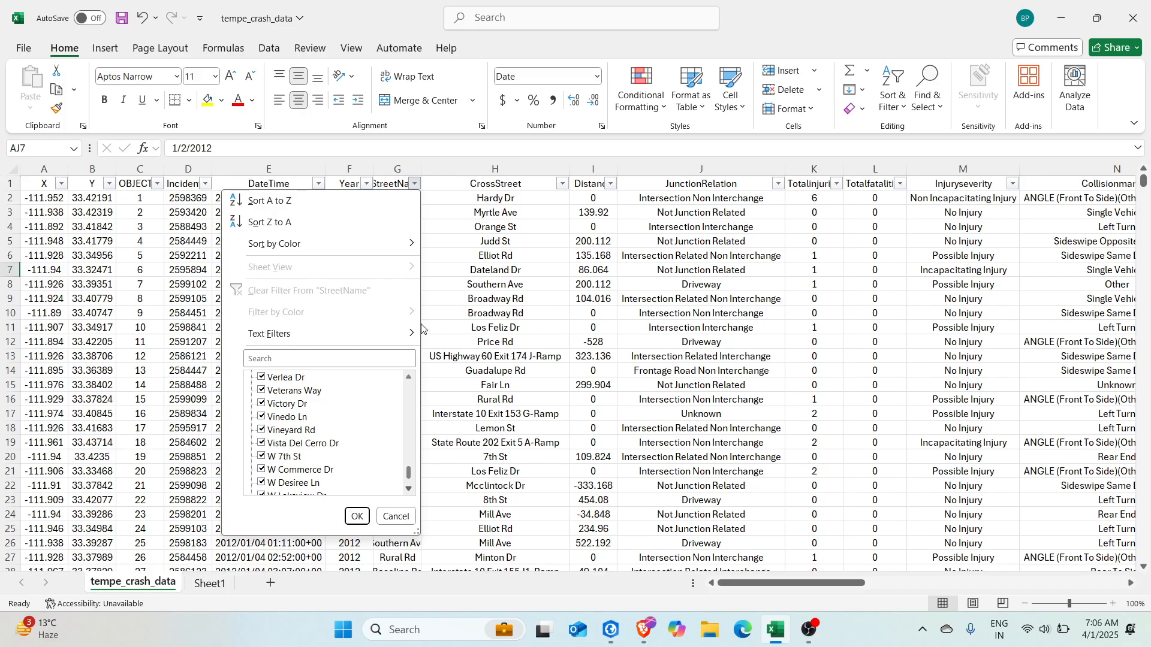
drag(408, 473, 409, 387)
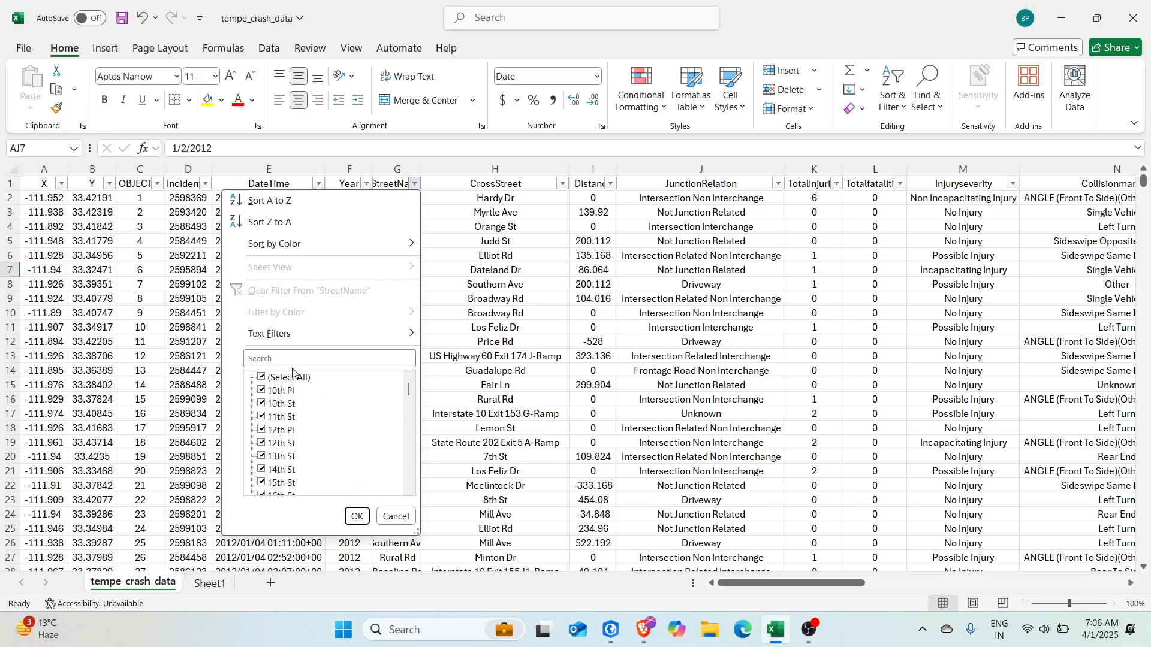
click(396, 516)
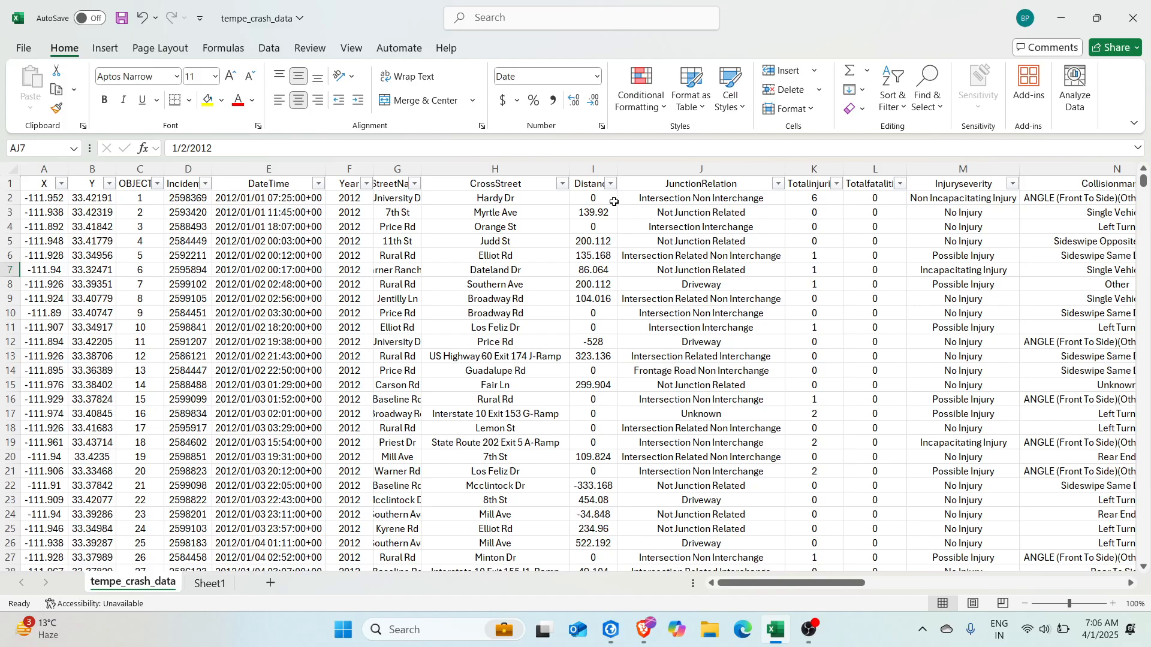
Check the Distance column's filter values through to the end of the list, without filtering.
click(608, 183)
scroll(576, 436, down, 3)
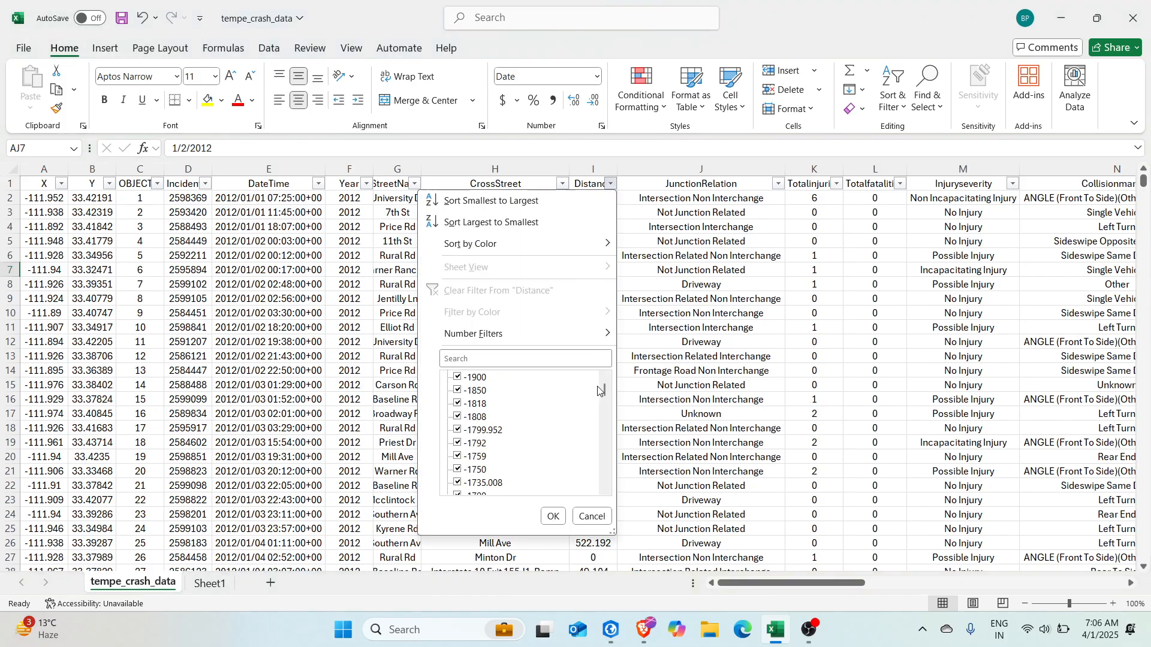
drag(601, 391, 624, 491)
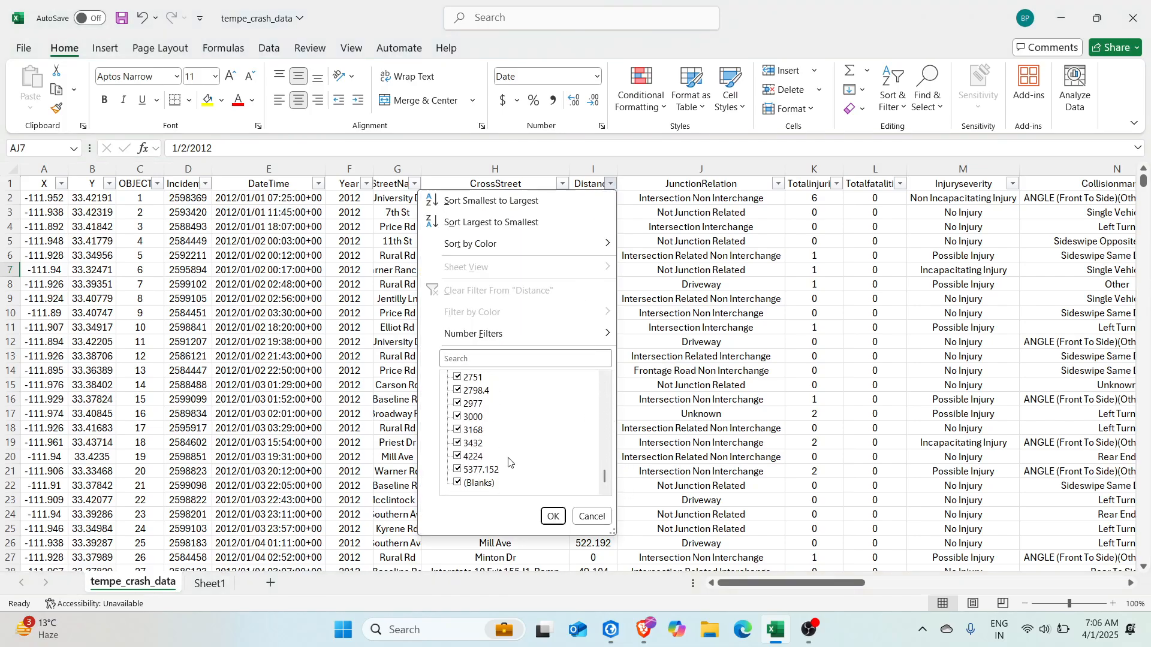
click(592, 516)
Examine the JunctionRelation column's filter values for numeric codes, unknown categories and blanks, without filtering.
drag(748, 589, 792, 589)
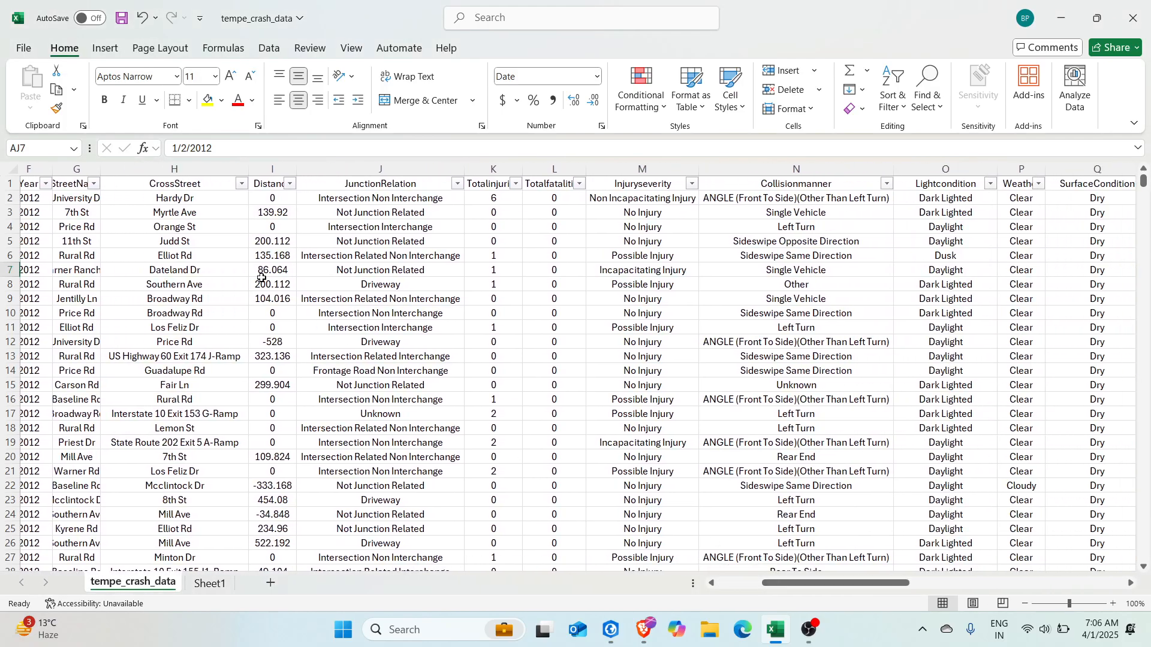
click(433, 204)
click(412, 257)
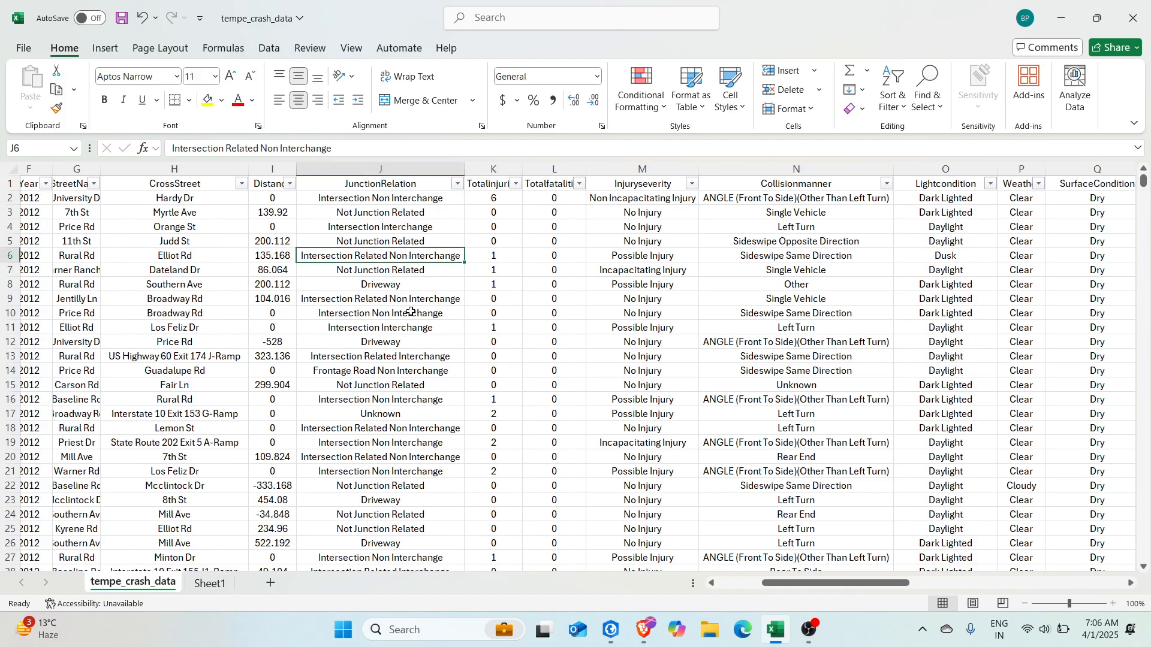
click(458, 184)
scroll(412, 432, down, 5)
scroll(408, 443, up, 3)
scroll(410, 441, up, 5)
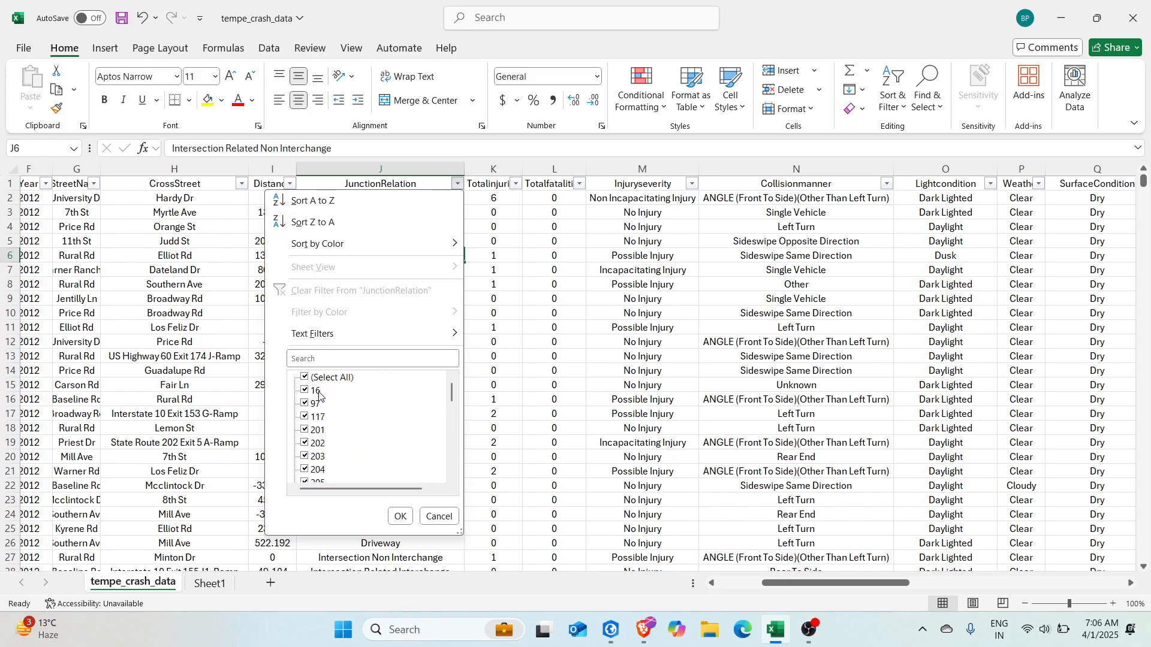
scroll(311, 391, down, 10)
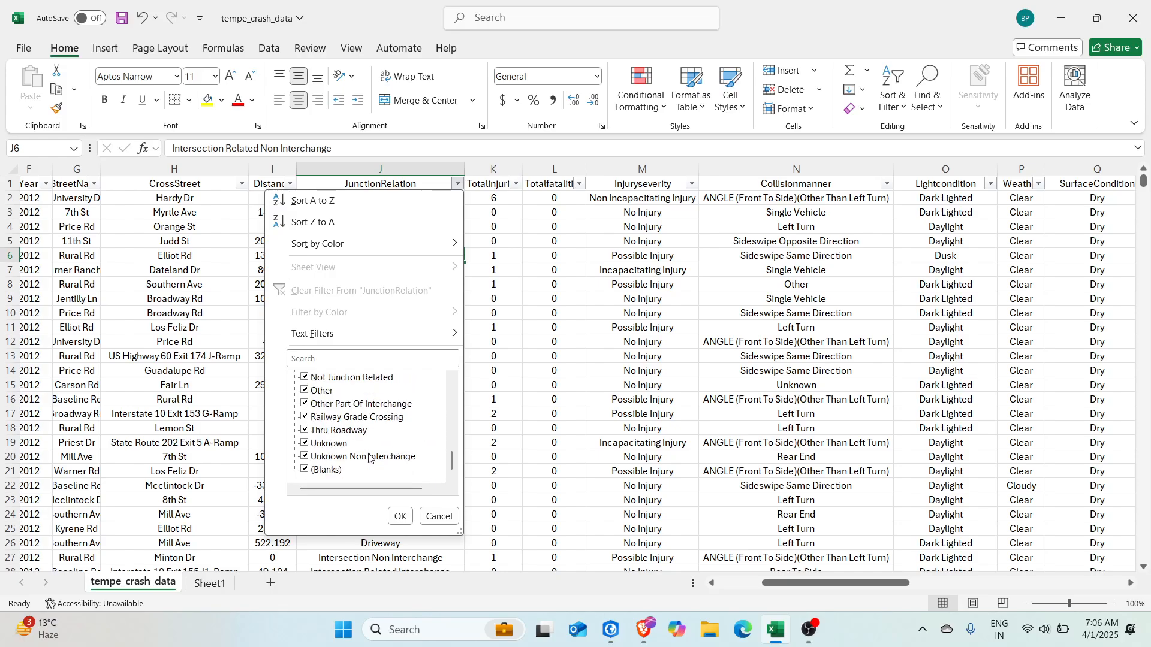
scroll(369, 458, up, 5)
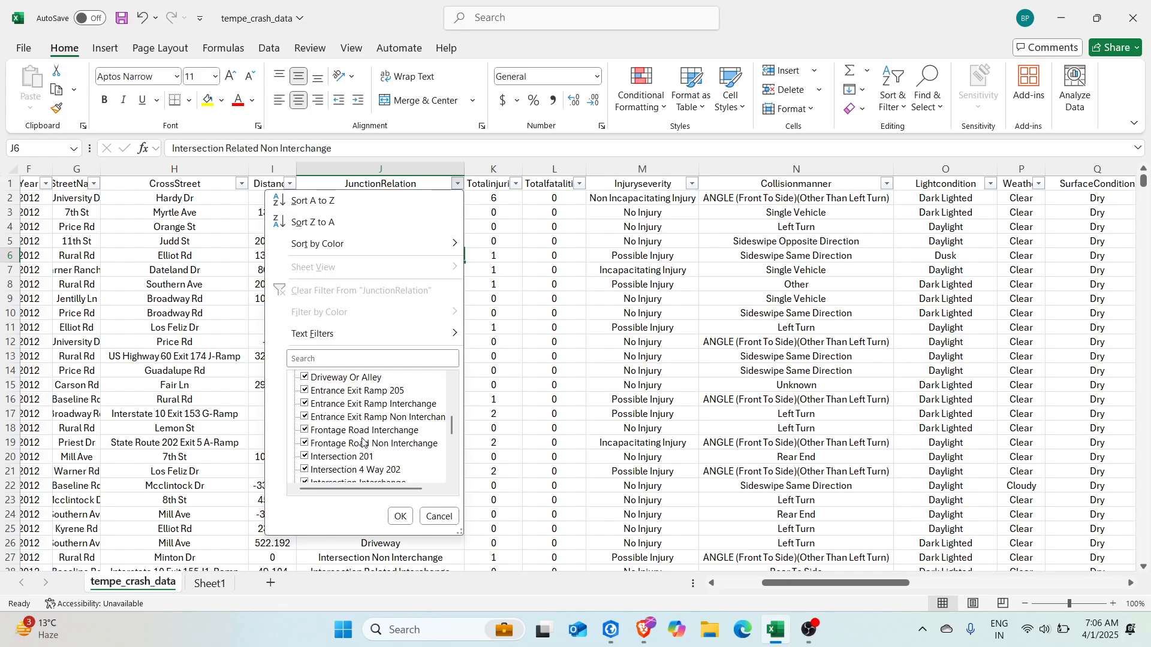
click(441, 517)
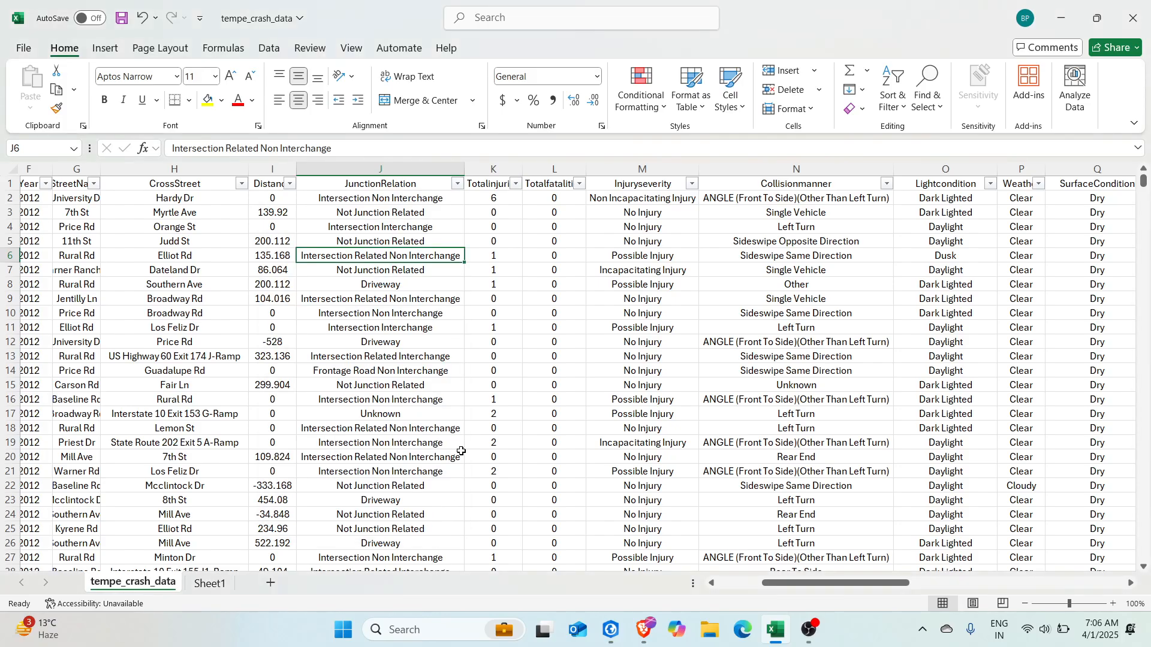
Check the filter values of the Totalinjuries and Totalfatalities columns without applying a filter.
click(516, 184)
scroll(446, 447, down, 2)
scroll(431, 450, up, 2)
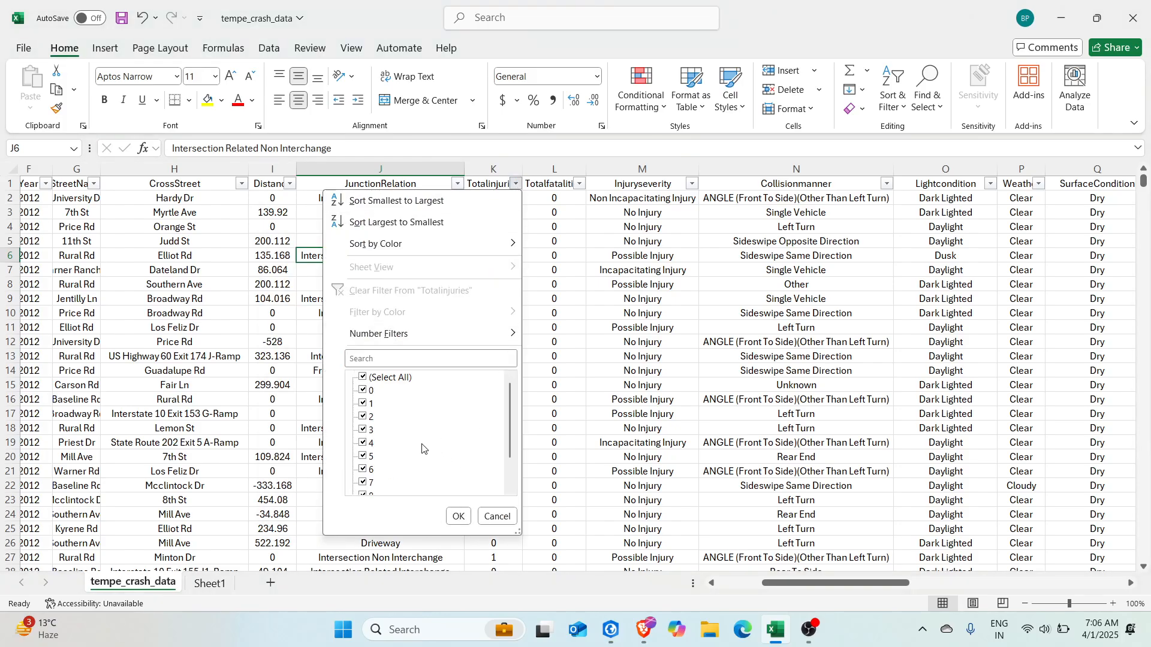
scroll(381, 397, down, 1)
scroll(386, 421, up, 1)
click(497, 516)
click(580, 183)
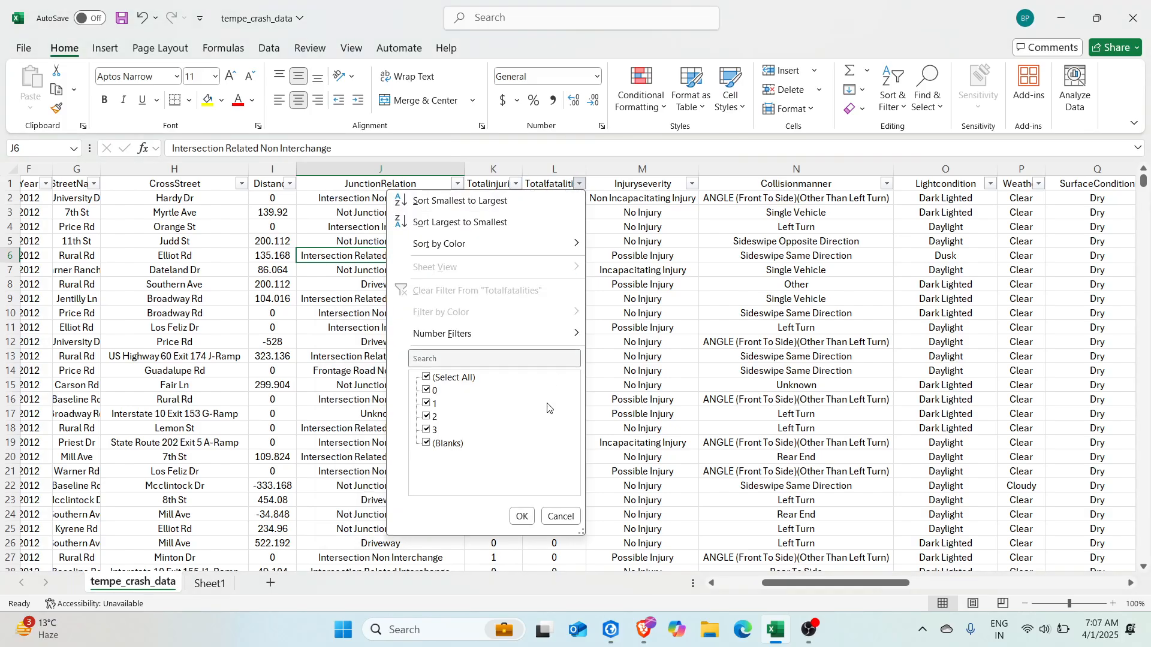
click(574, 517)
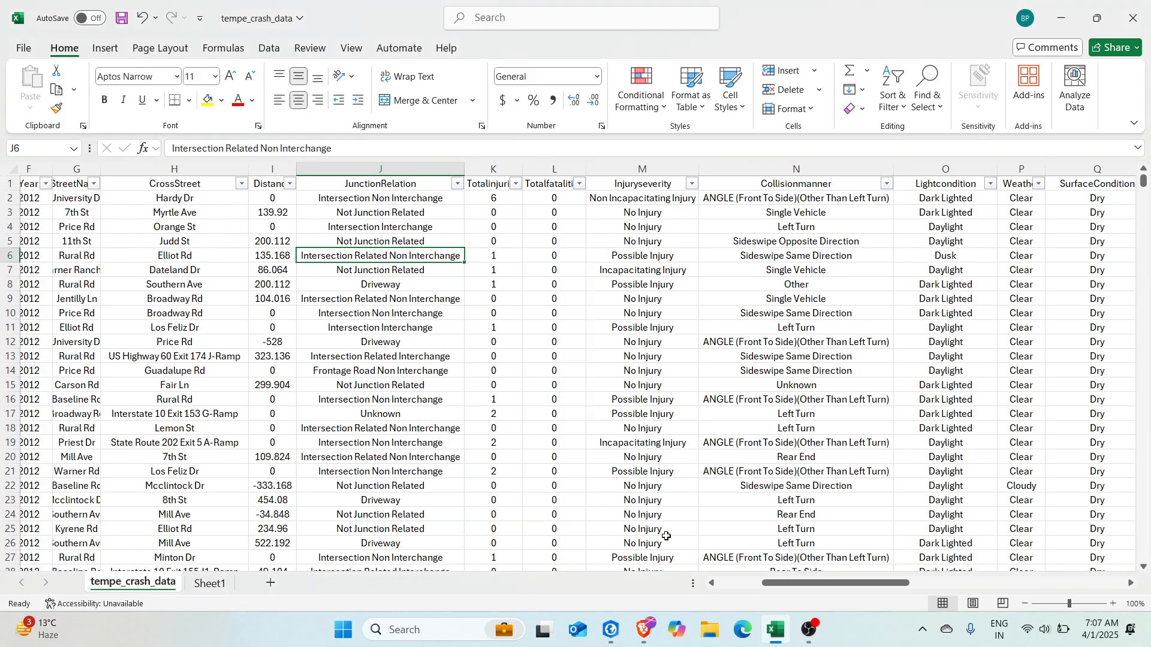
Examine the Age_Drv1 column's full list of filter values for implausible ages and blanks, without filtering.
drag(807, 586, 905, 586)
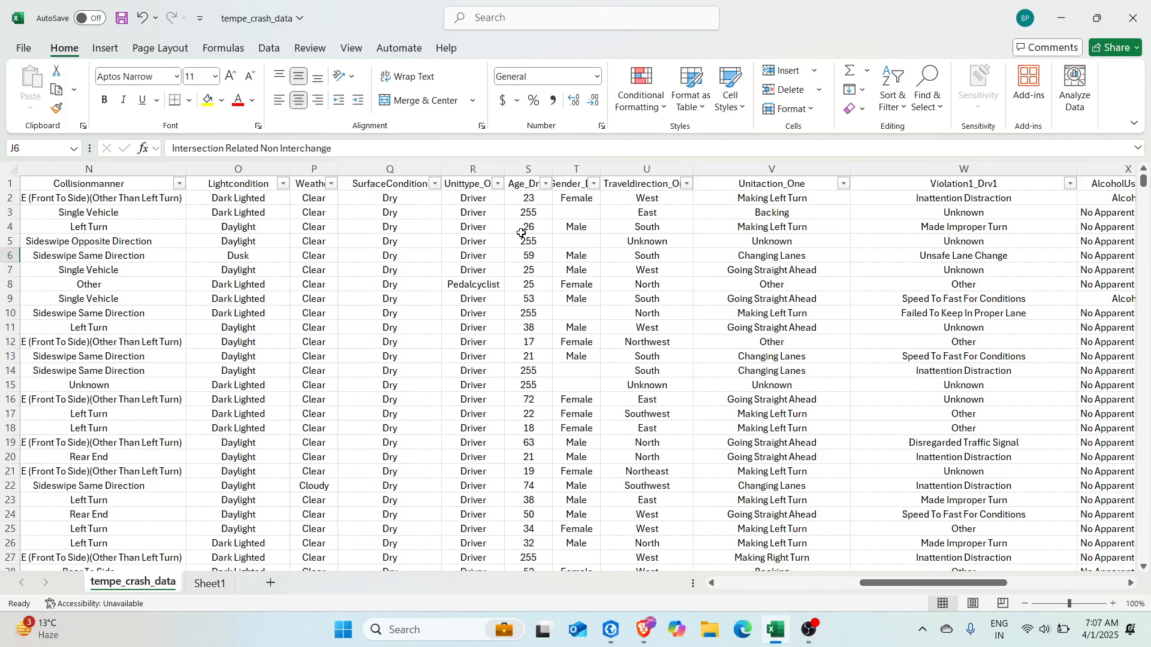
click(544, 184)
scroll(479, 446, down, 20)
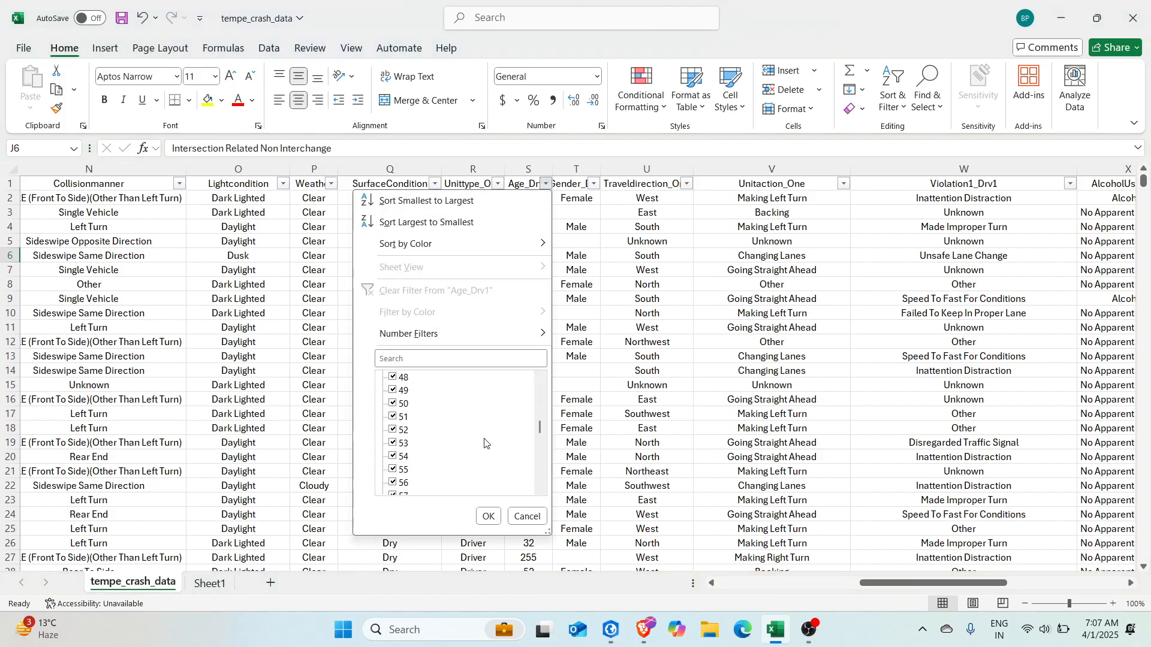
scroll(478, 446, down, 13)
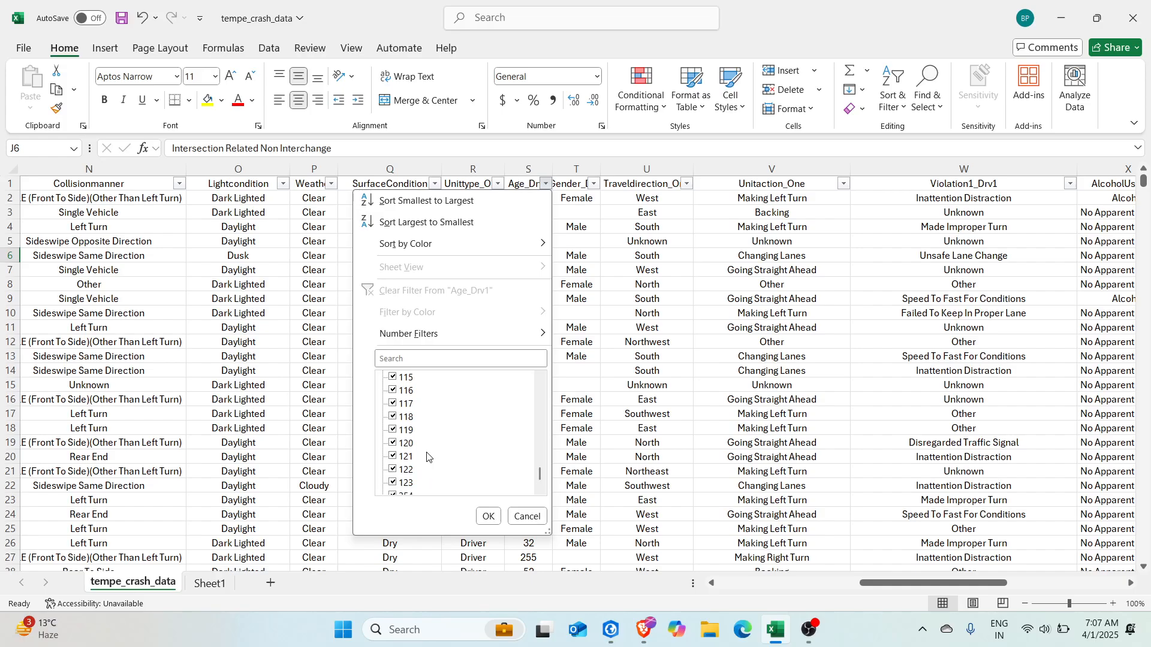
scroll(420, 412, up, 2)
scroll(407, 437, down, 1)
scroll(431, 459, down, 1)
scroll(470, 458, down, 1)
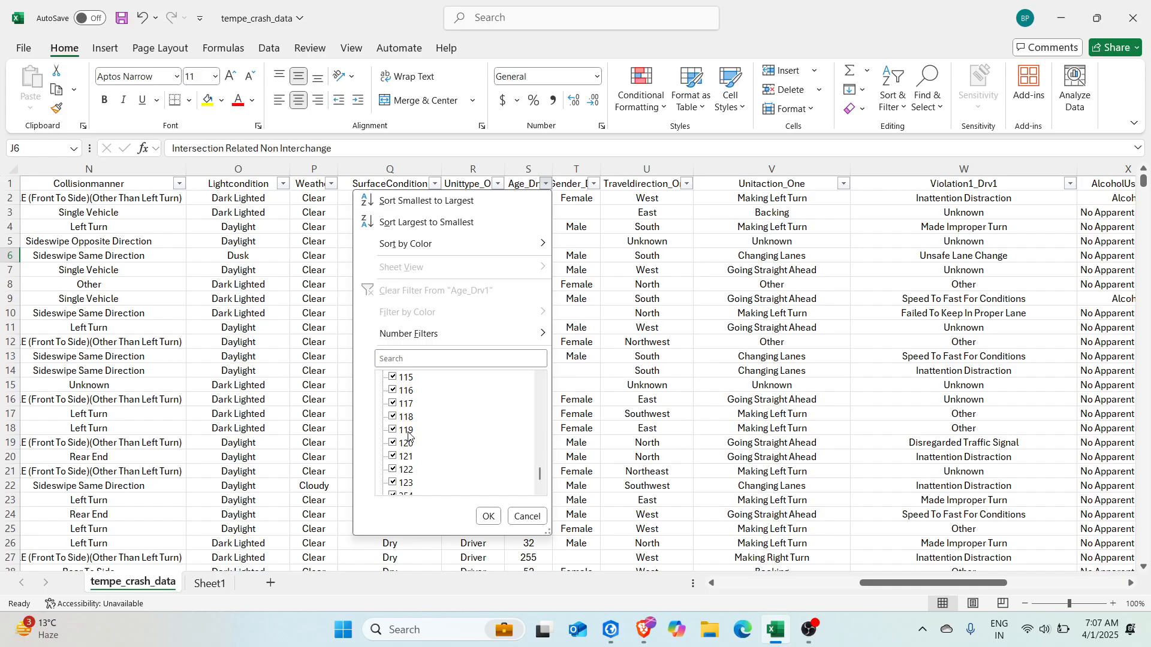
scroll(445, 475, down, 1)
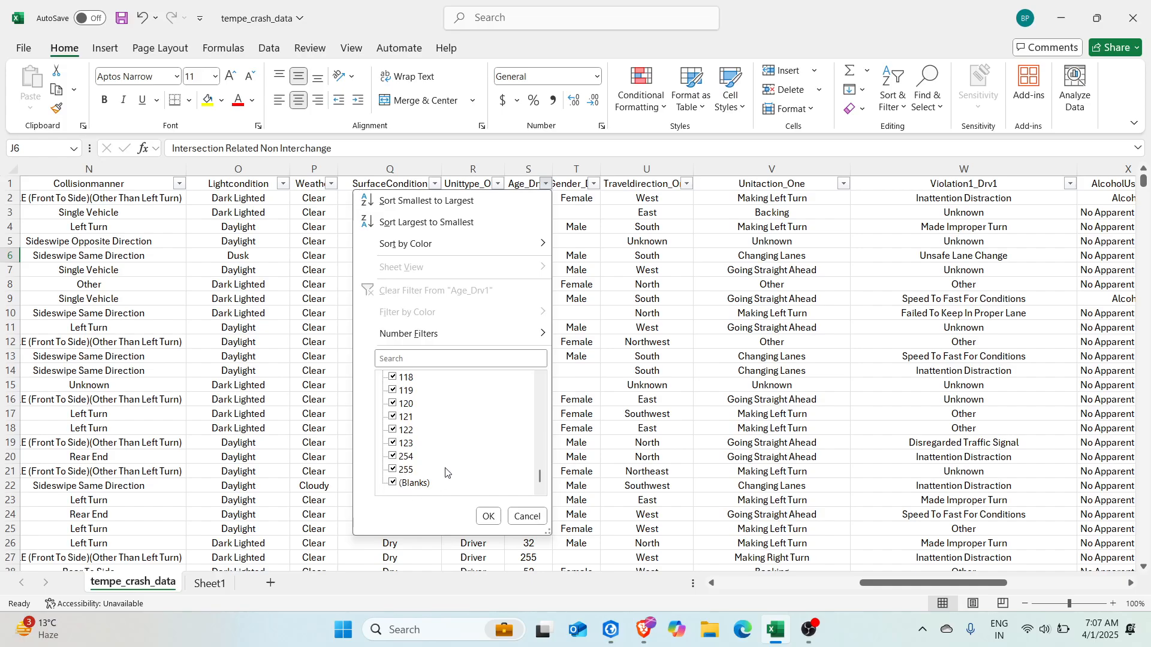
scroll(437, 468, up, 10)
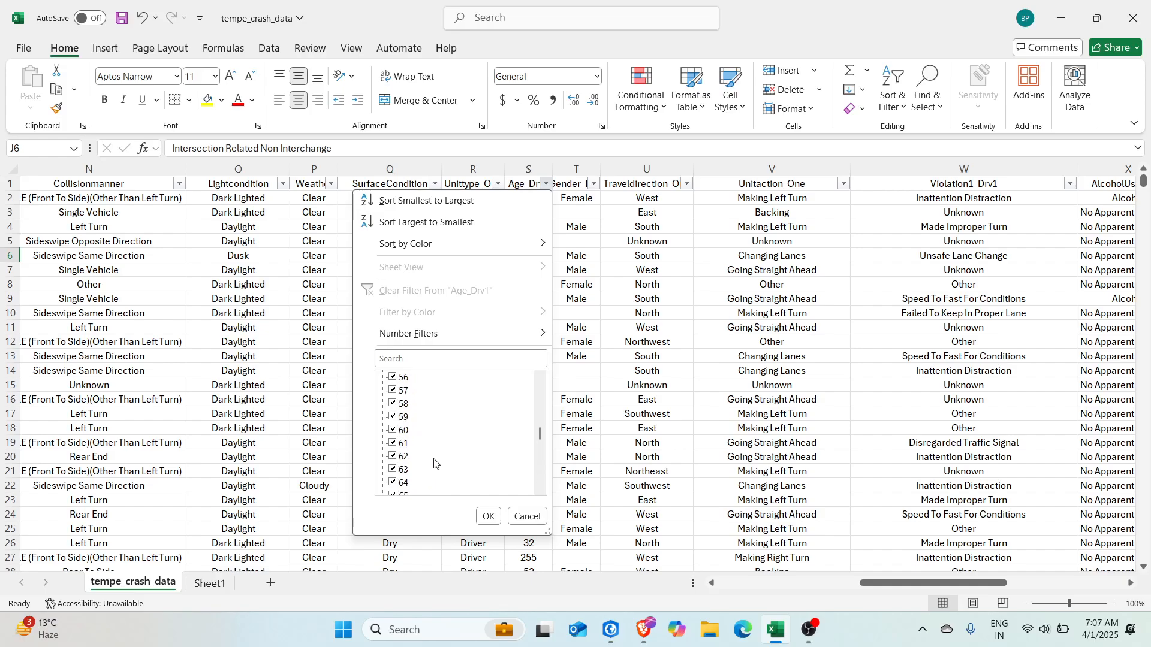
scroll(444, 474, down, 10)
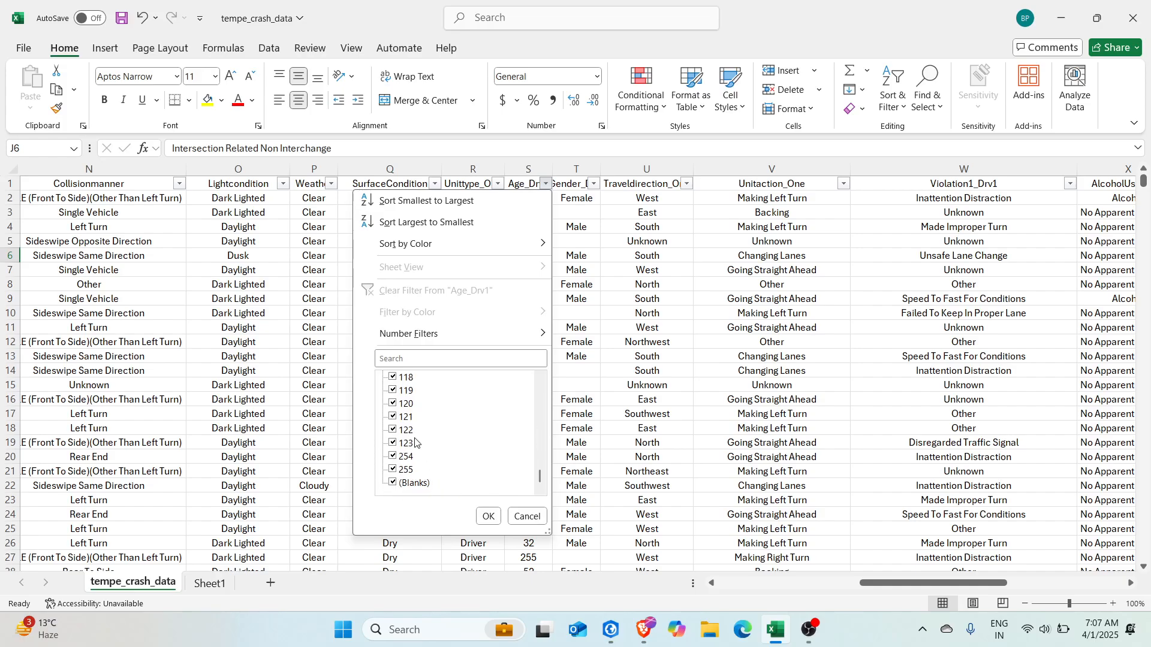
scroll(420, 445, up, 2)
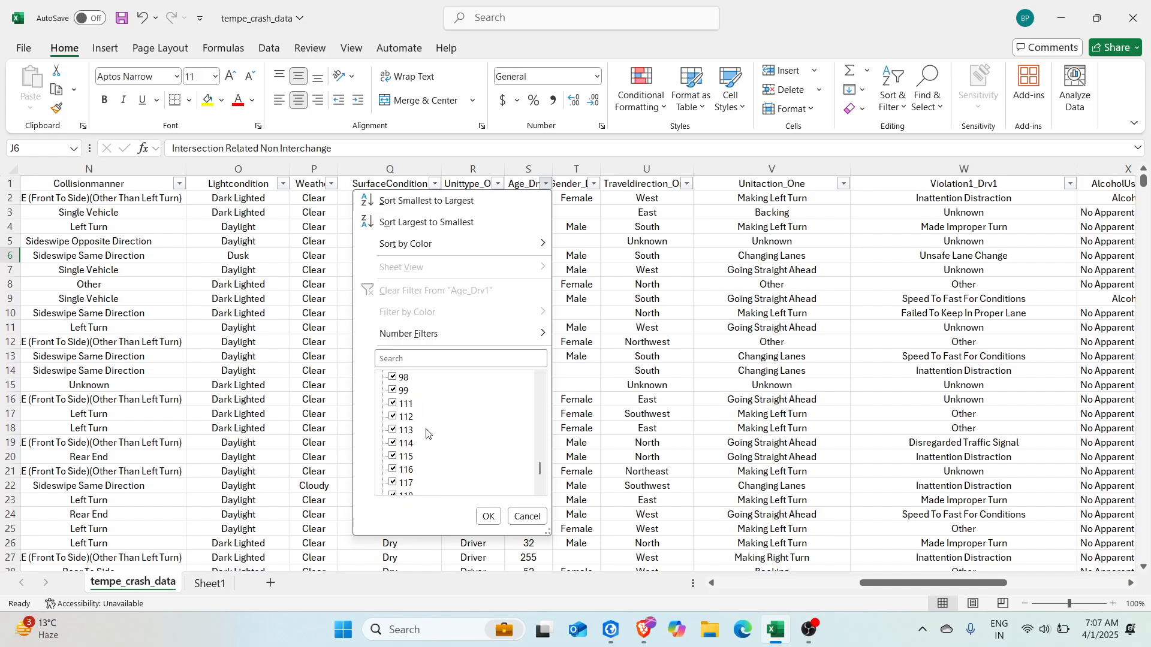
scroll(422, 450, down, 2)
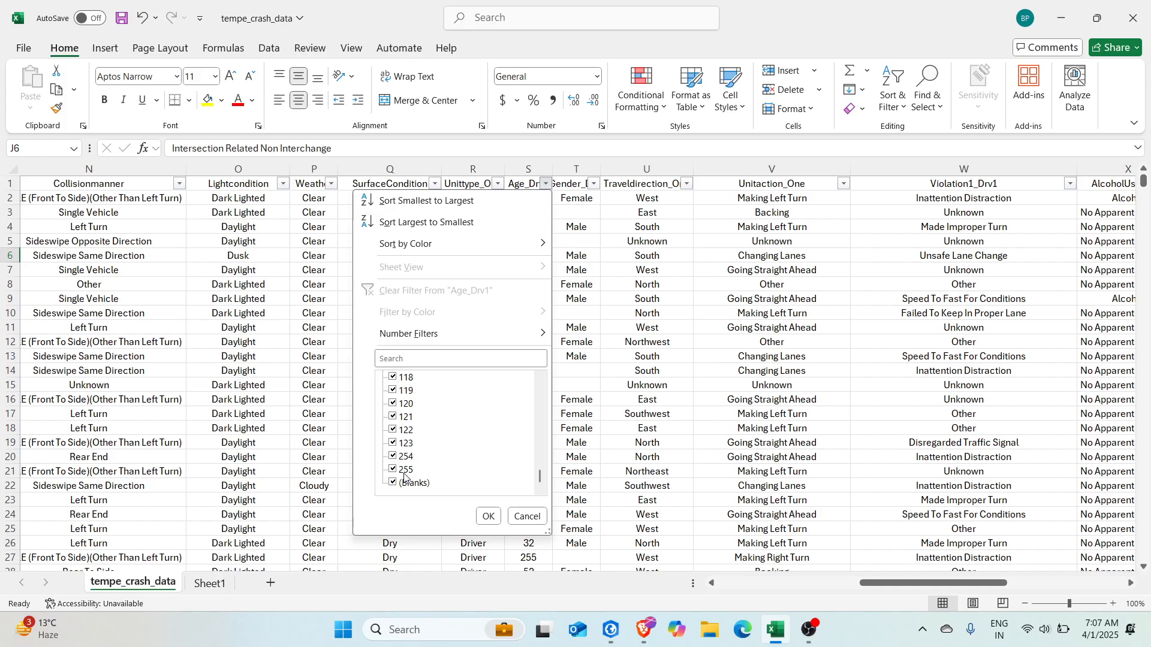
scroll(423, 449, up, 1)
scroll(404, 424, down, 1)
scroll(467, 461, up, 4)
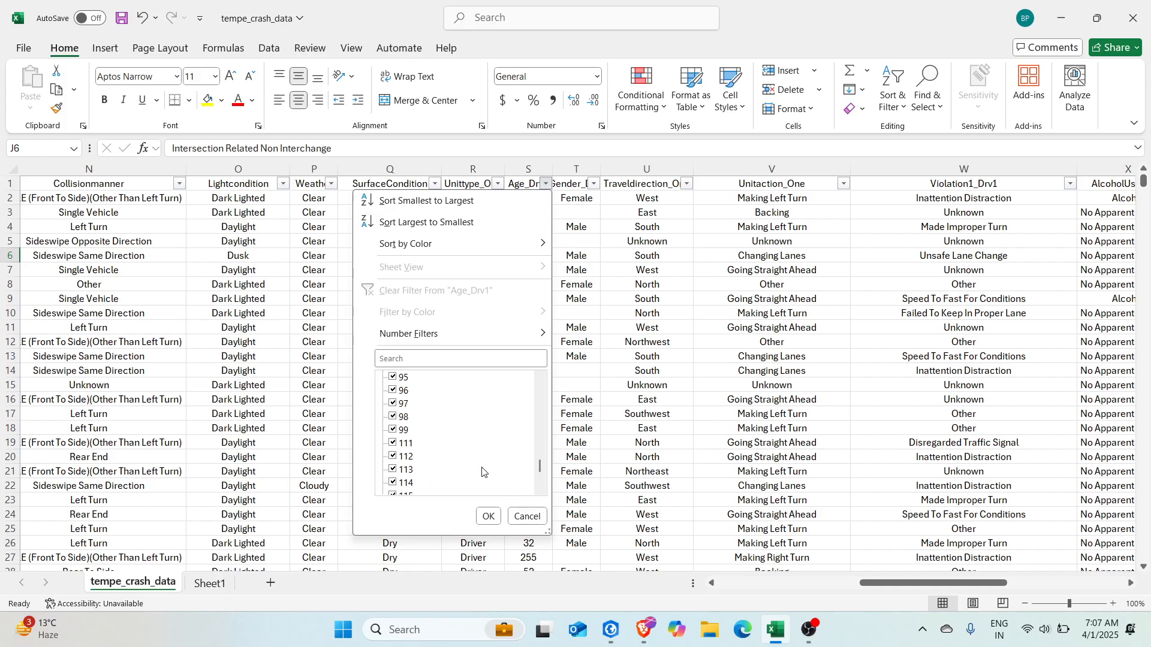
click(532, 519)
Sort the crash data by the Age_Drv1 column from largest to smallest.
scroll(458, 306, down, 1)
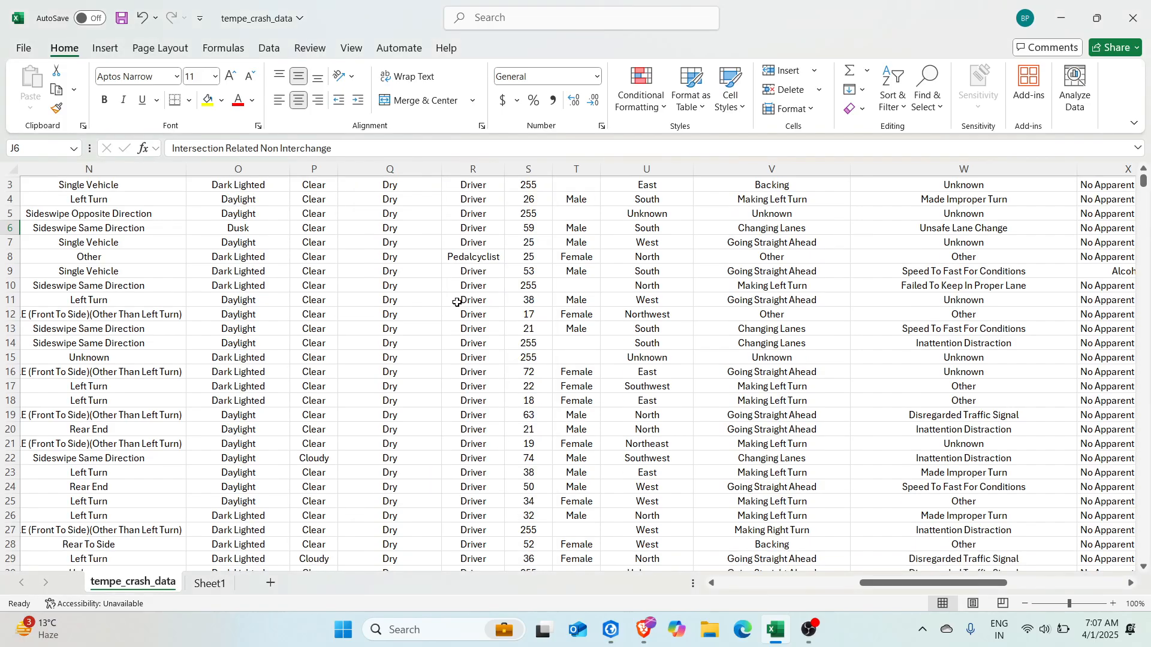
scroll(456, 309, up, 1)
click(546, 183)
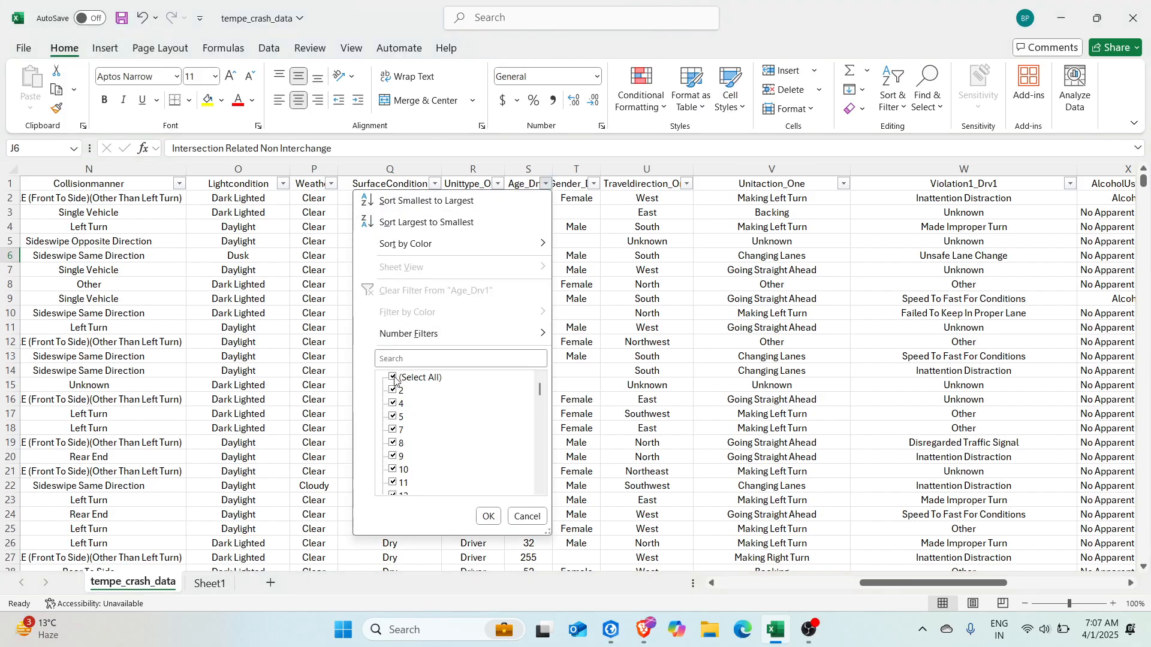
click(431, 223)
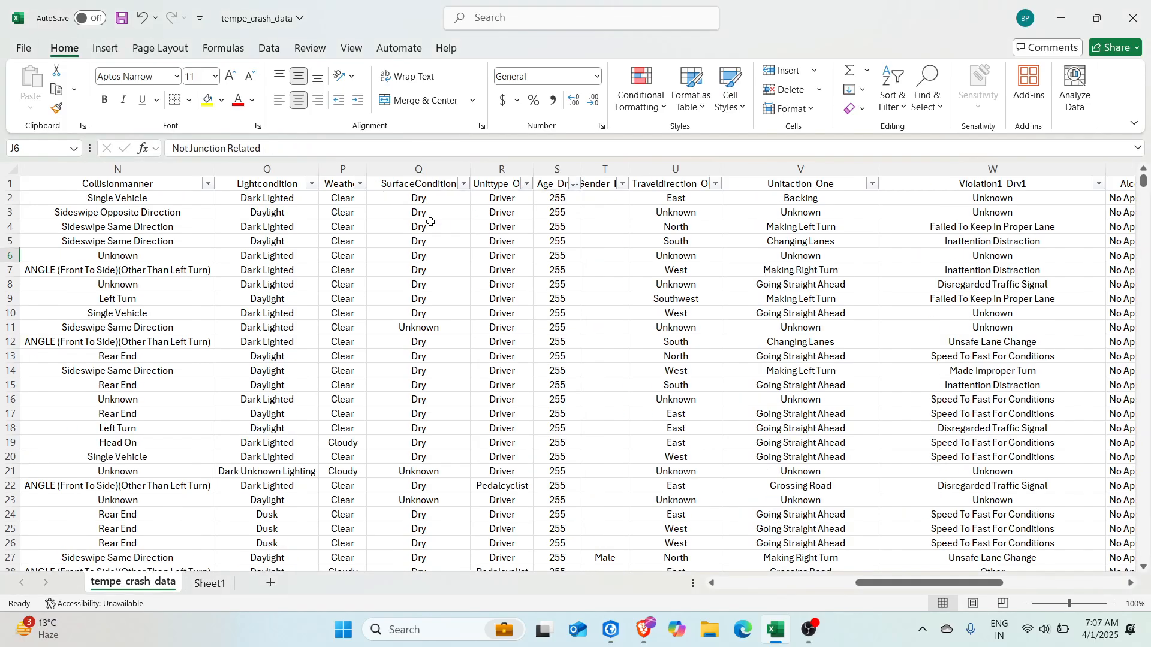
Examine the sorted Age_Drv1 column for implausibly high driver ages, from the first records down past row 5,800.
click(561, 202)
click(554, 314)
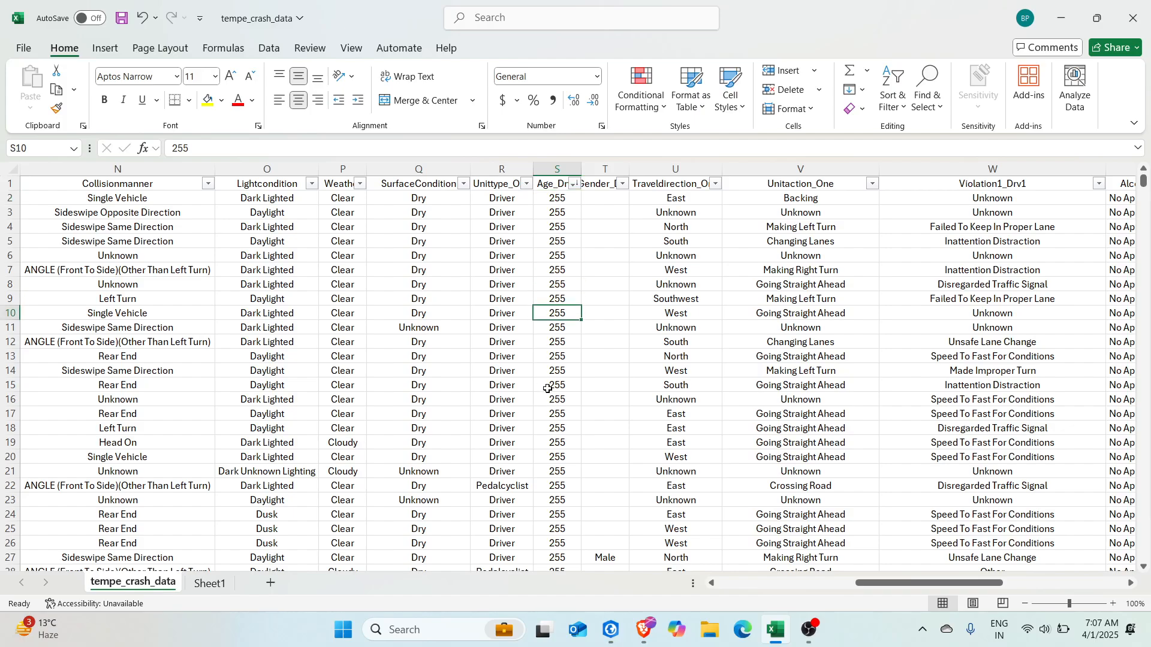
scroll(548, 390, down, 10)
scroll(552, 373, up, 11)
click(560, 199)
scroll(533, 480, down, 20)
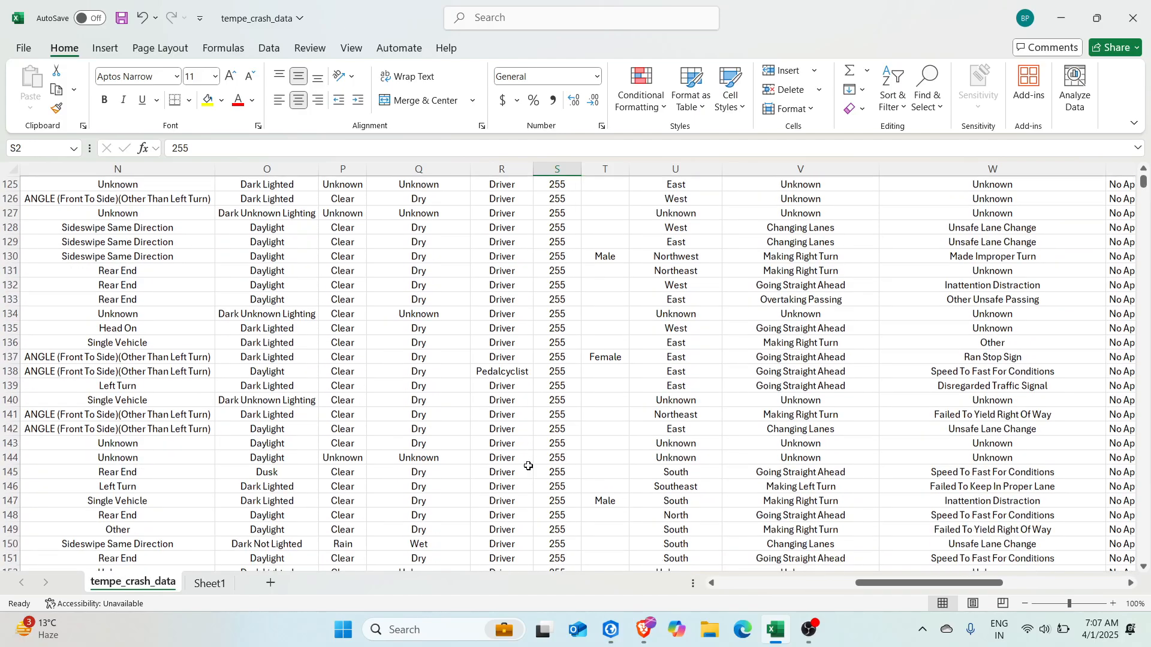
scroll(528, 466, down, 20)
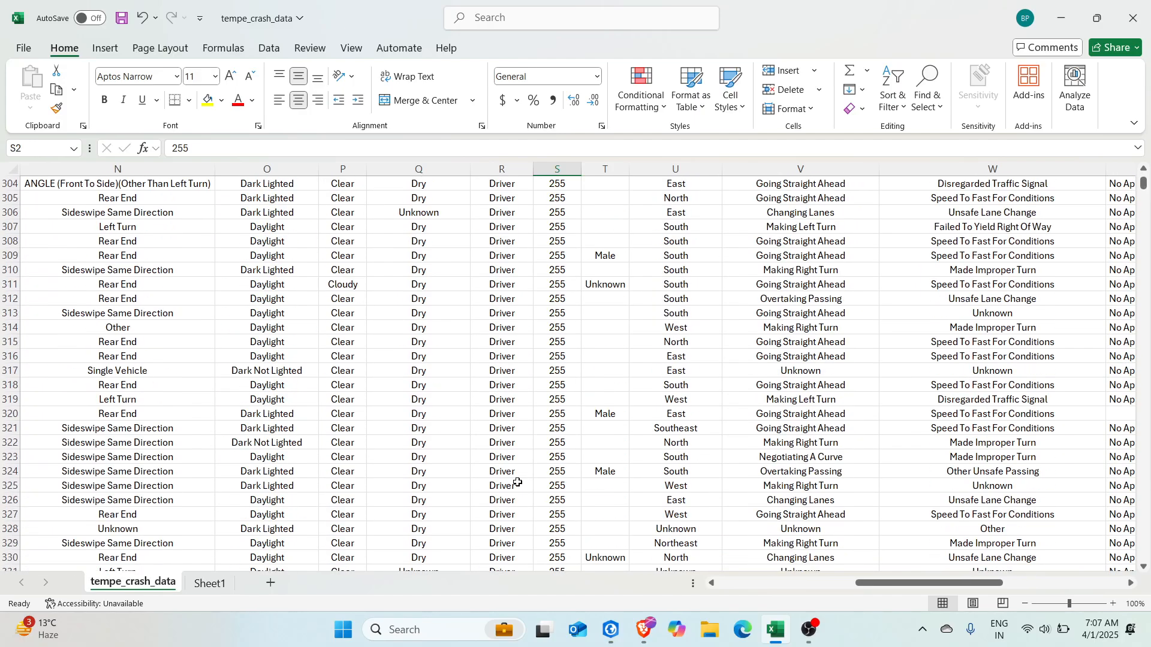
scroll(518, 482, down, 6)
drag(1145, 186, 1146, 223)
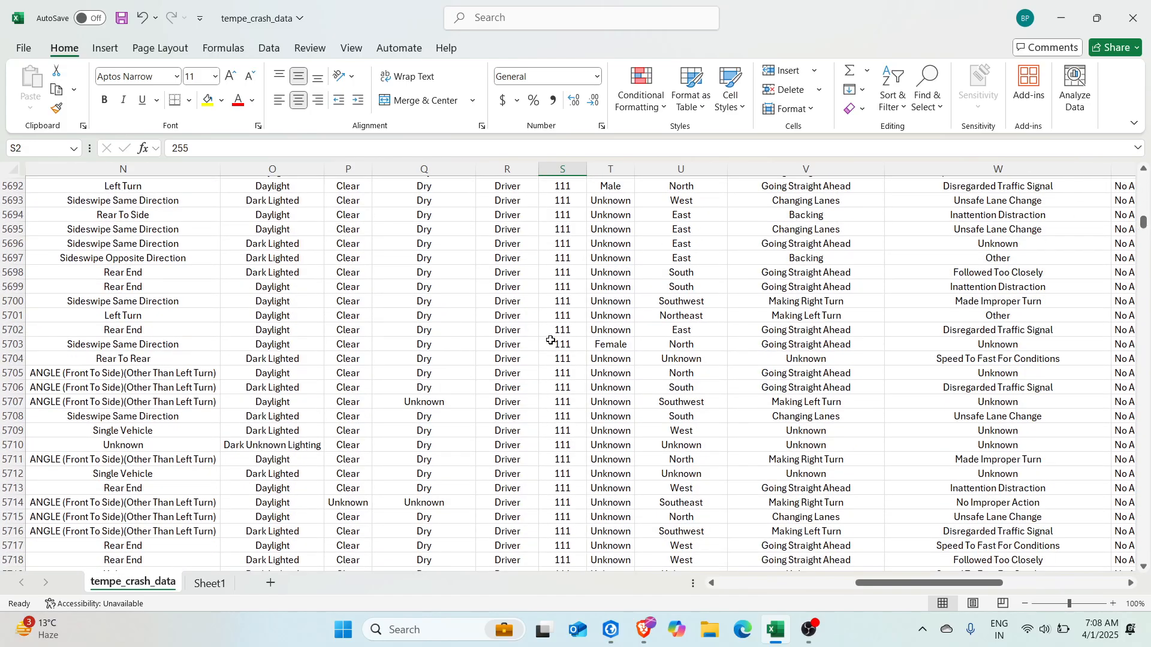
scroll(550, 340, down, 20)
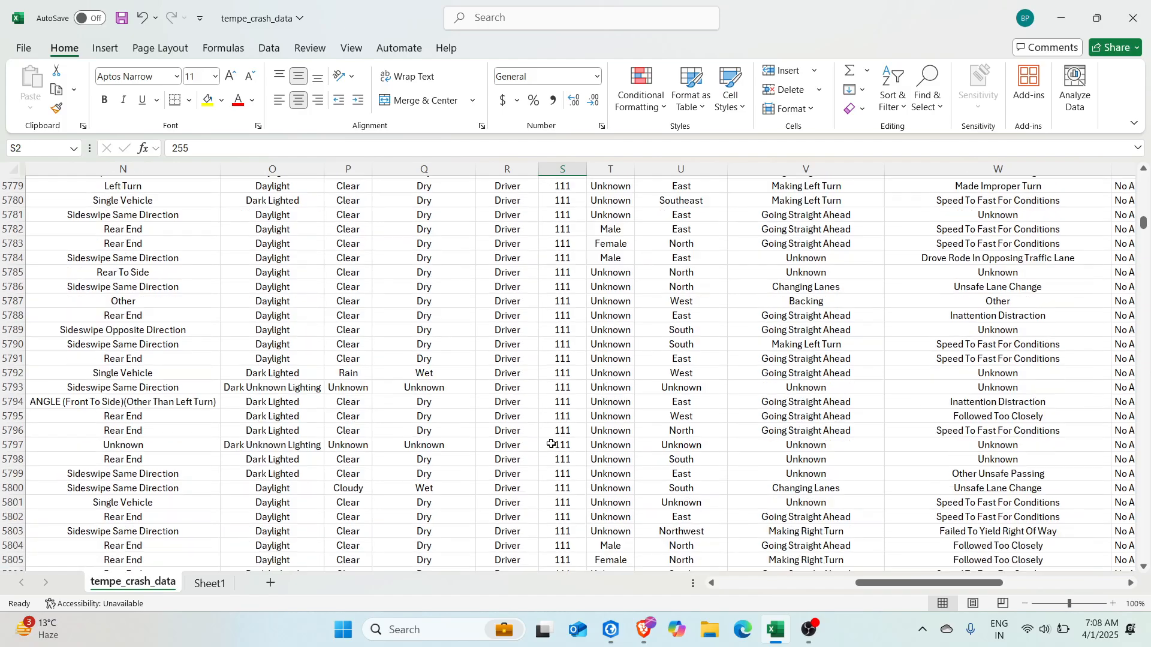
scroll(550, 444, down, 20)
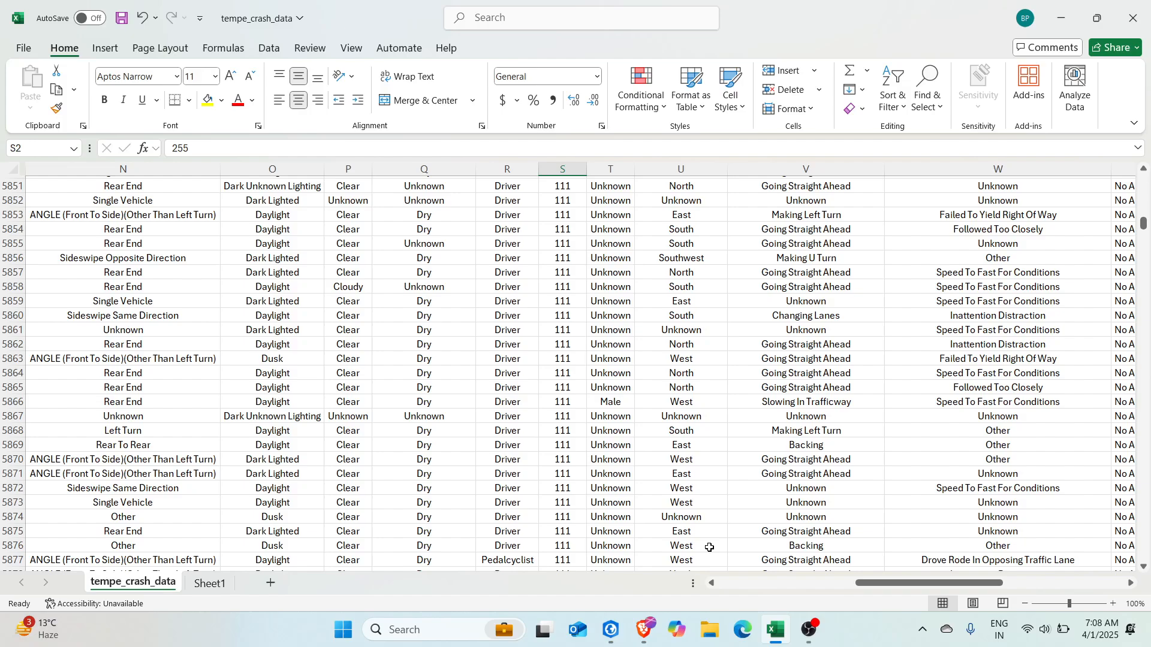
Compare the high-age Age_Drv1 records with the neighbouring injury, collision and gender columns, going back up to the first record.
drag(886, 582, 849, 584)
scroll(934, 444, up, 20)
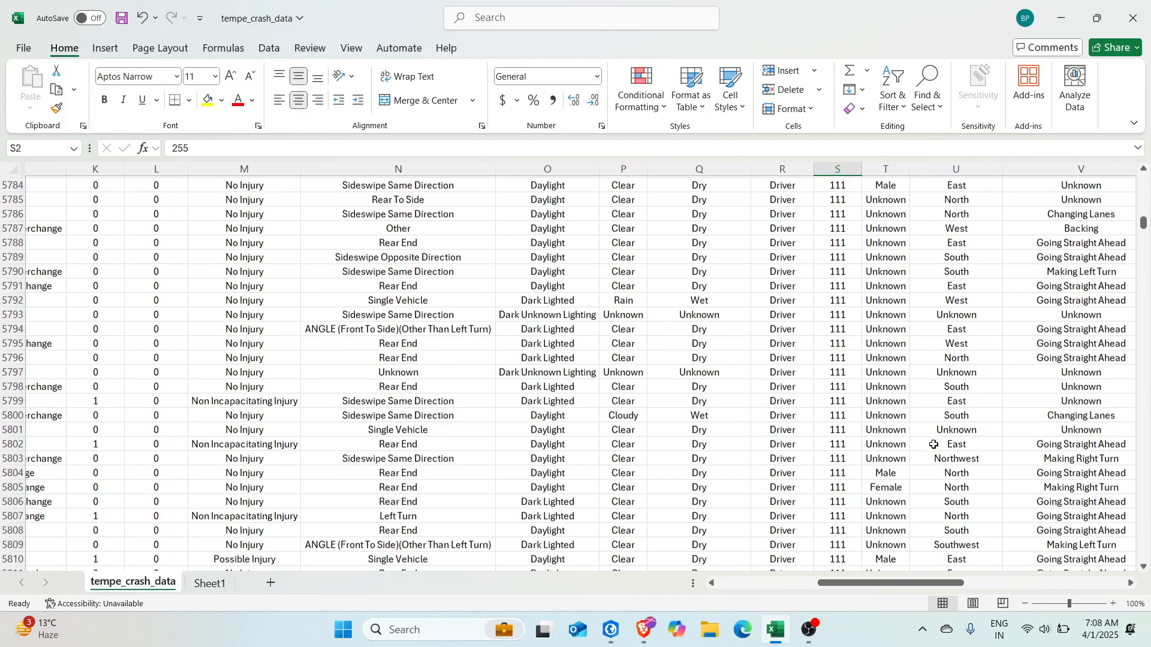
scroll(933, 445, up, 20)
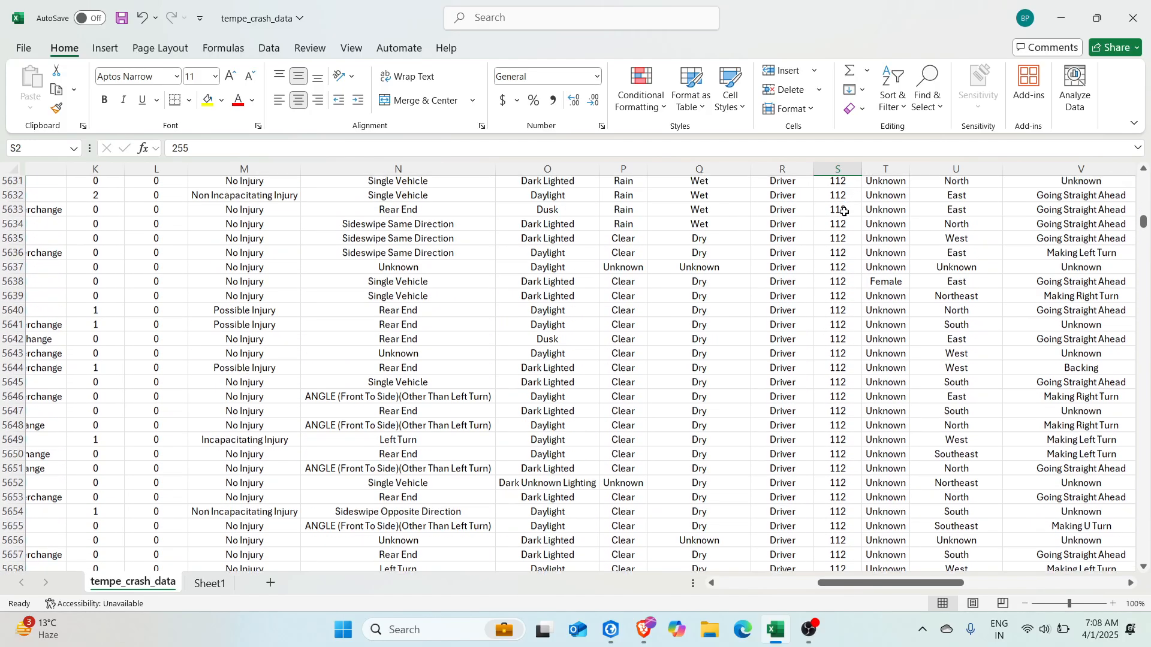
scroll(844, 211, up, 15)
drag(1143, 223, 1144, 178)
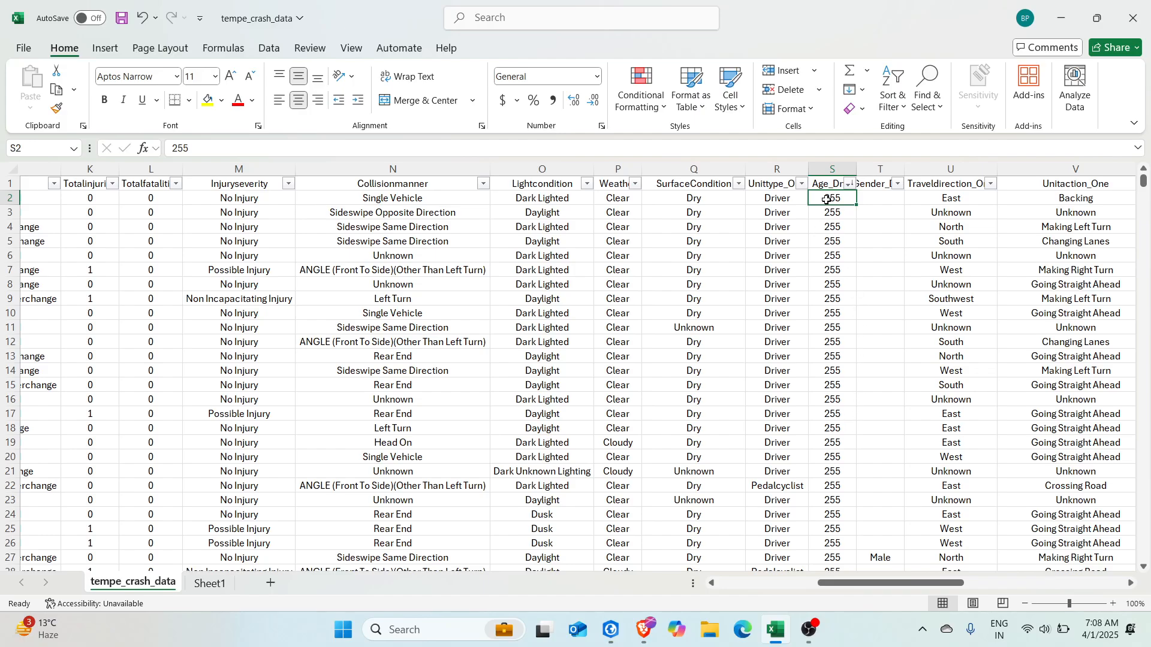
scroll(828, 490, down, 17)
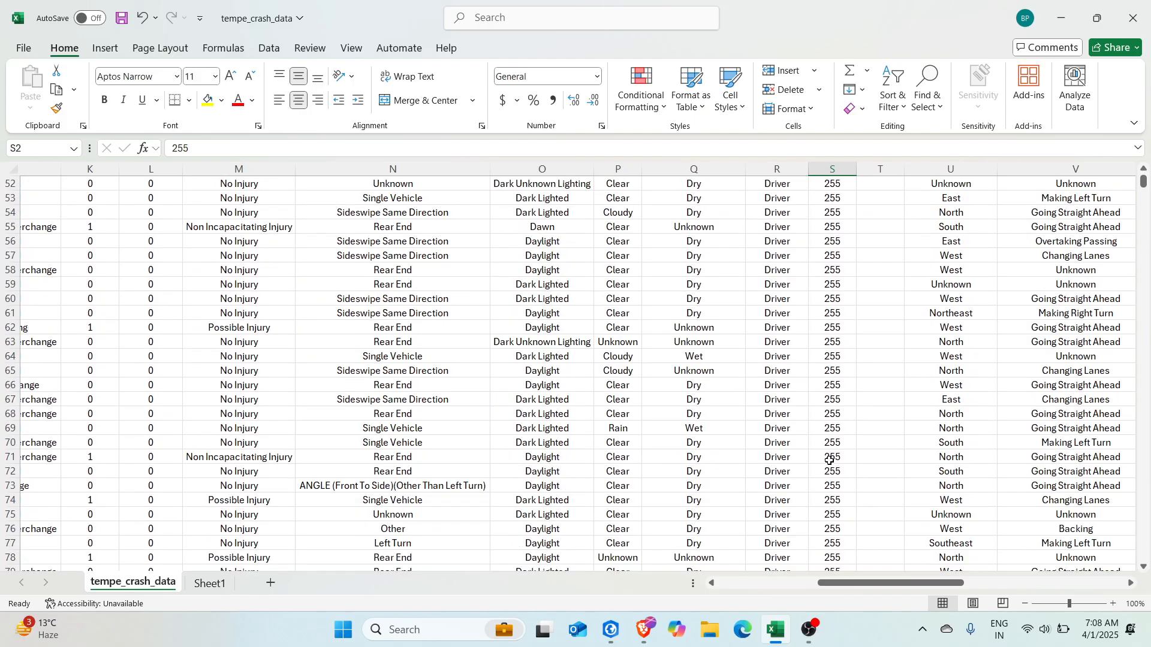
scroll(829, 463, up, 17)
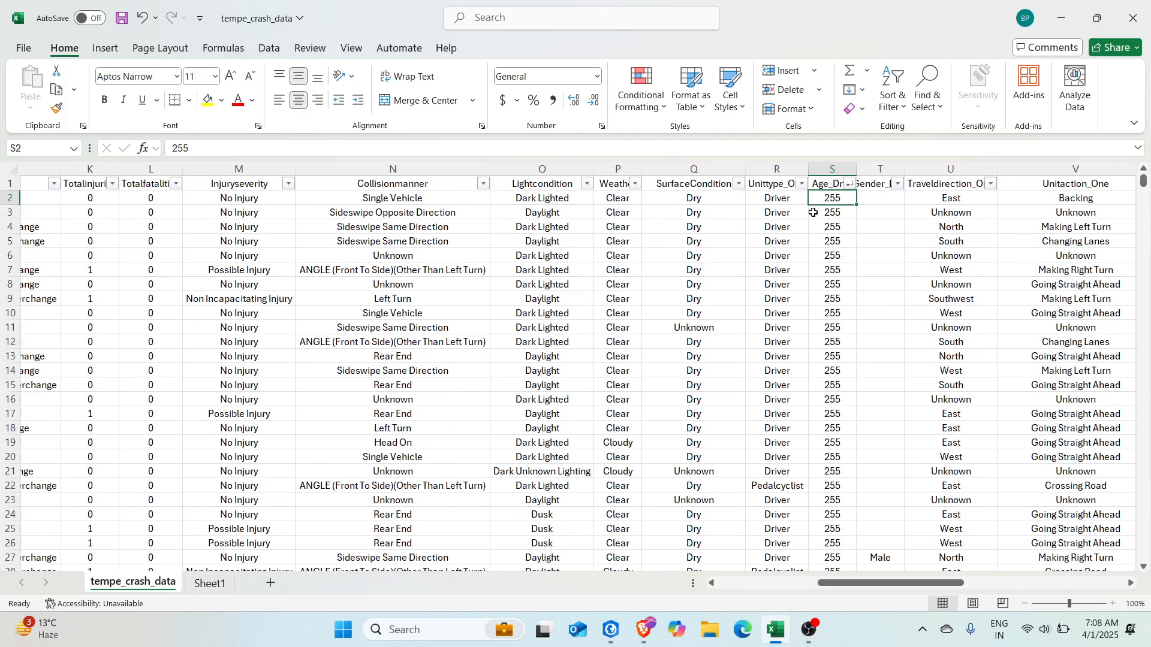
Check the Age_Drv2 column's filter values through to the end of the list, without filtering.
drag(869, 583, 960, 582)
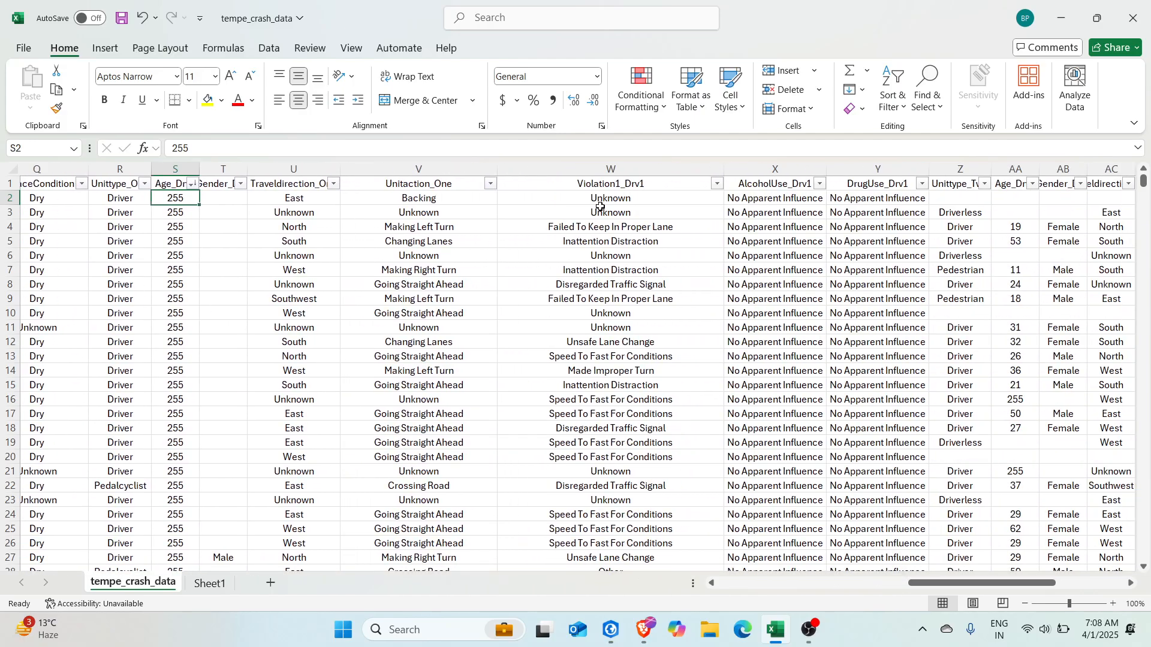
scroll(901, 467, right, 2)
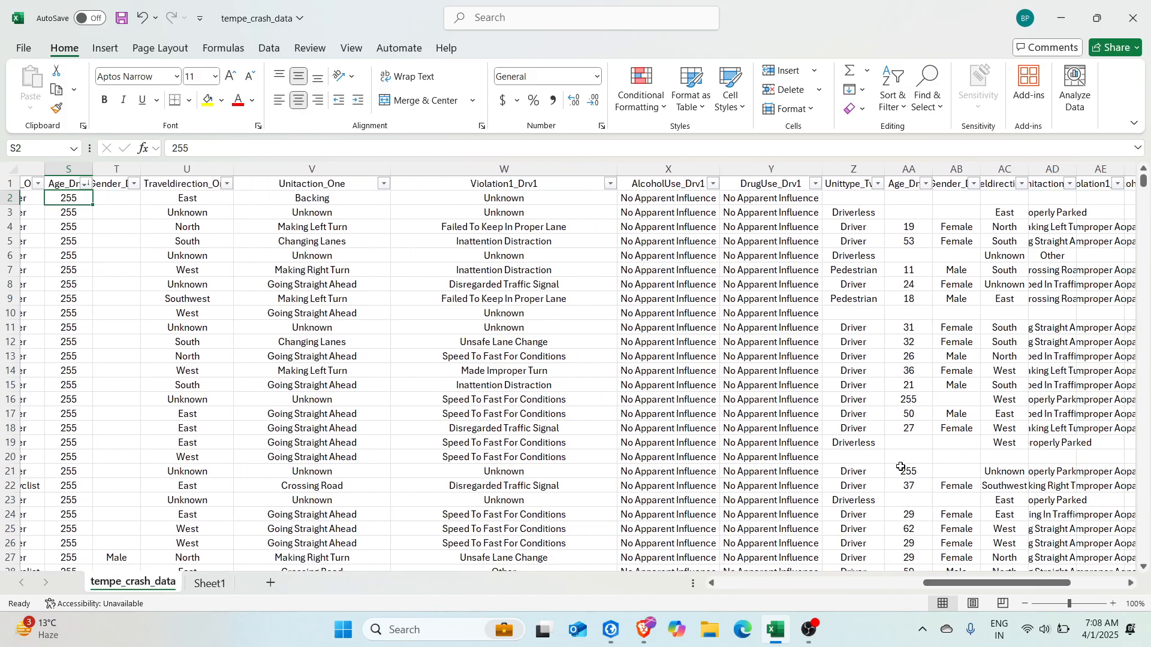
click(927, 183)
scroll(869, 475, down, 20)
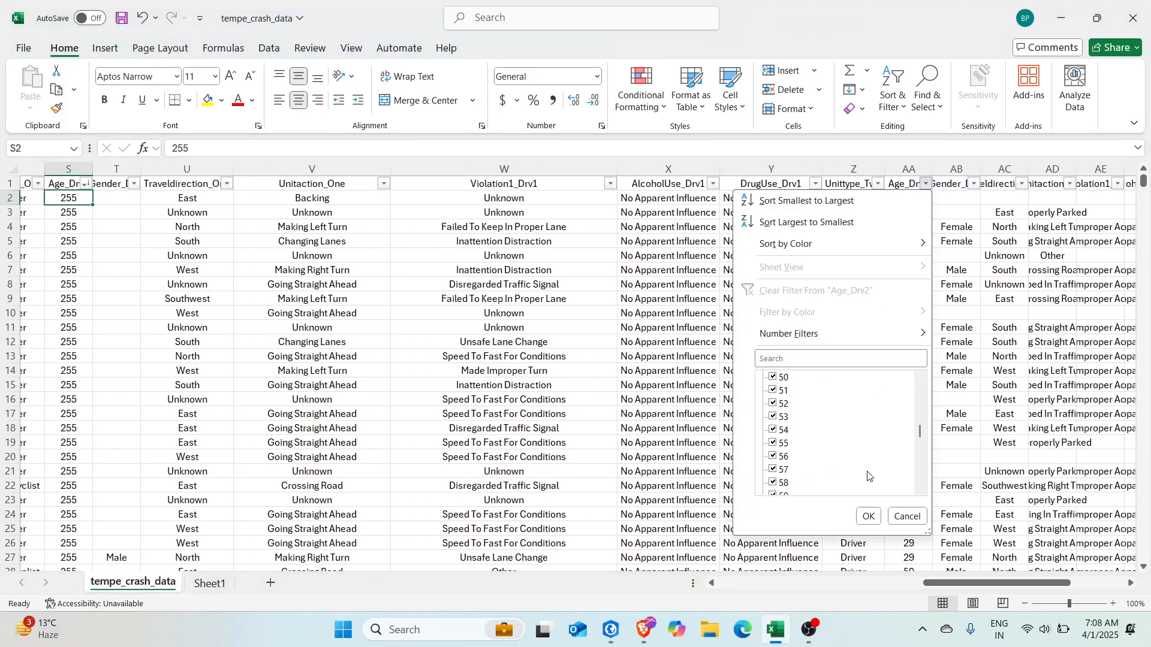
scroll(868, 475, down, 12)
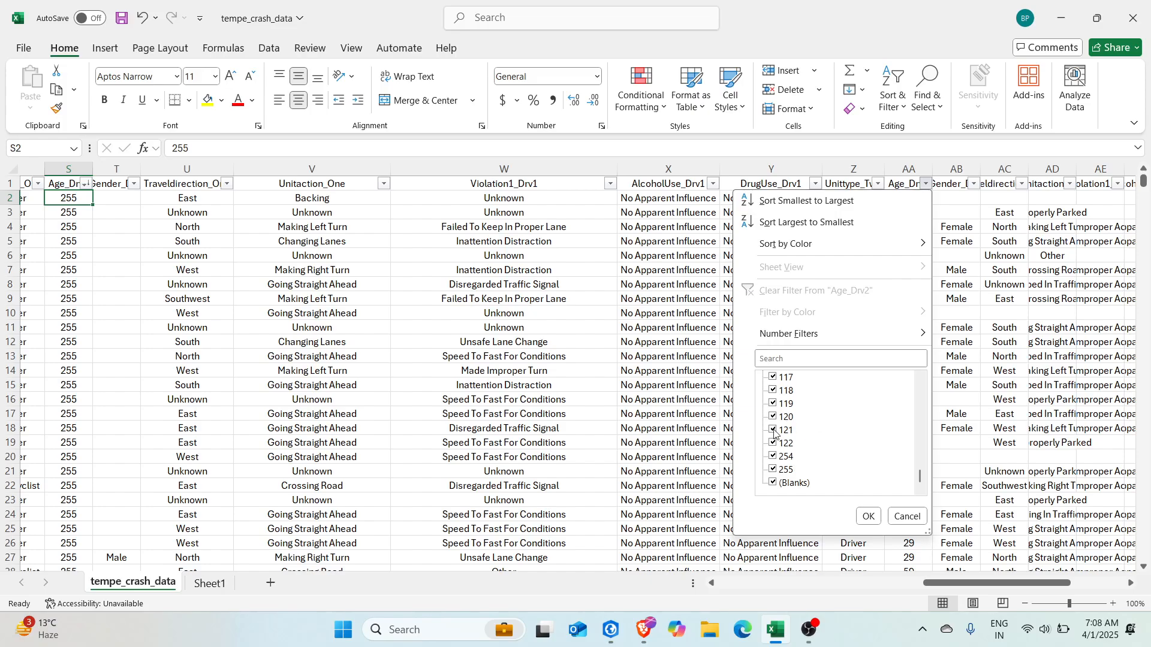
click(907, 516)
Inspect several cells of the time column to compare their displayed and stored time formats, leaving the contents unedited.
drag(1019, 590, 1103, 592)
click(1064, 459)
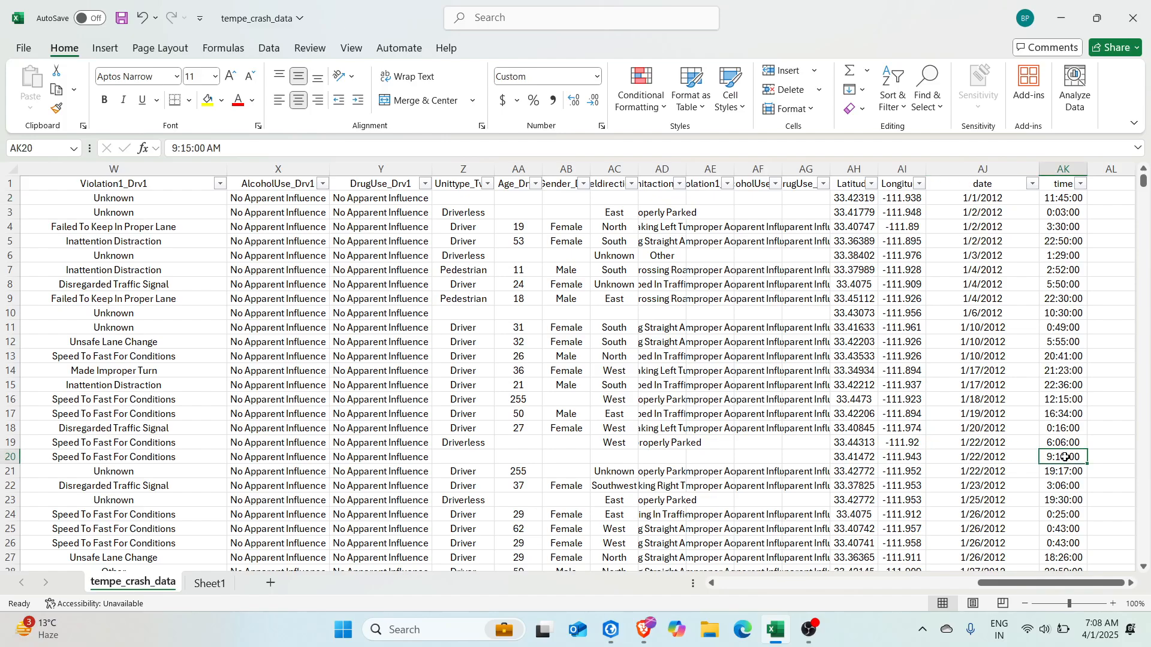
click(1065, 415)
click(1082, 524)
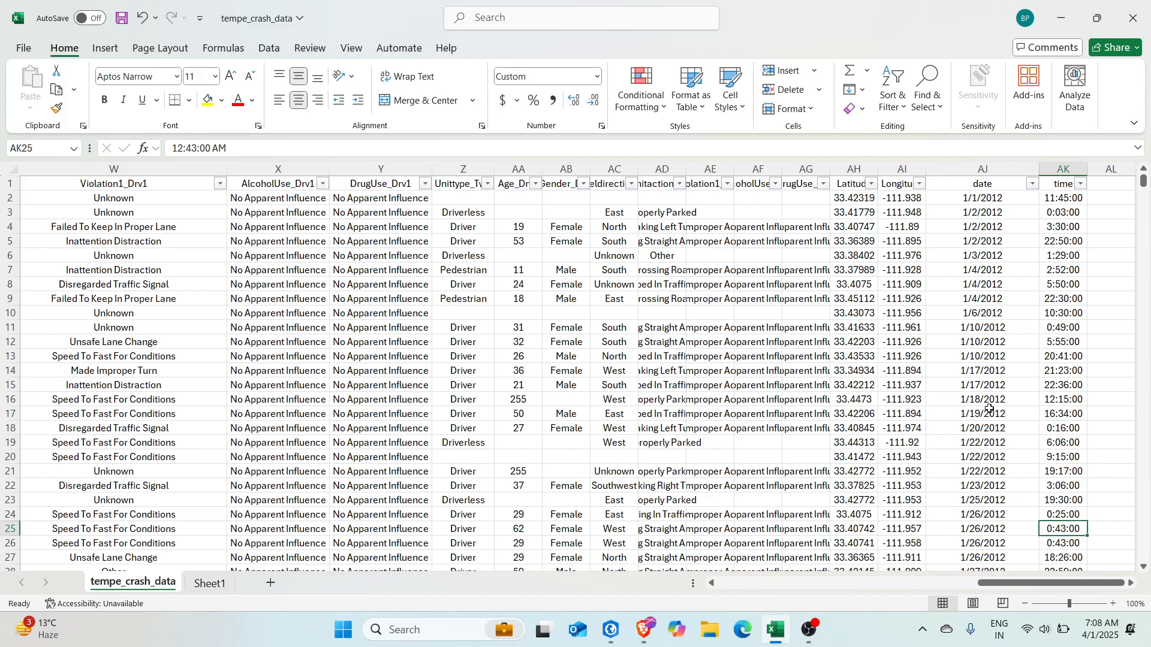
scroll(988, 407, right, 1)
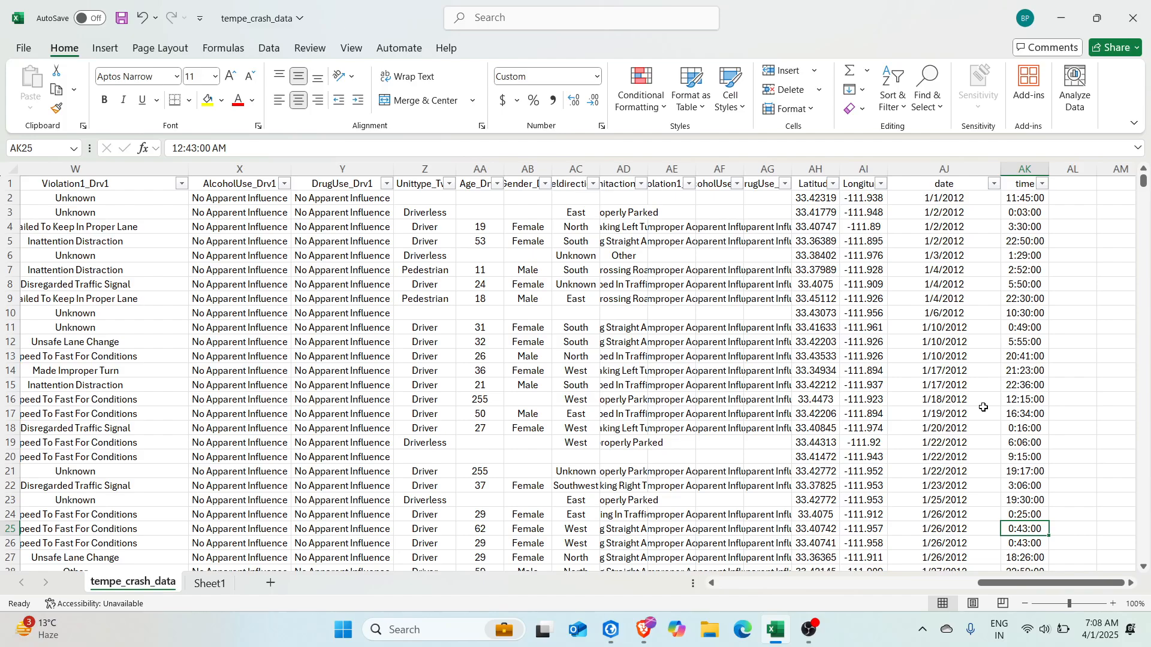
double_click(1019, 216)
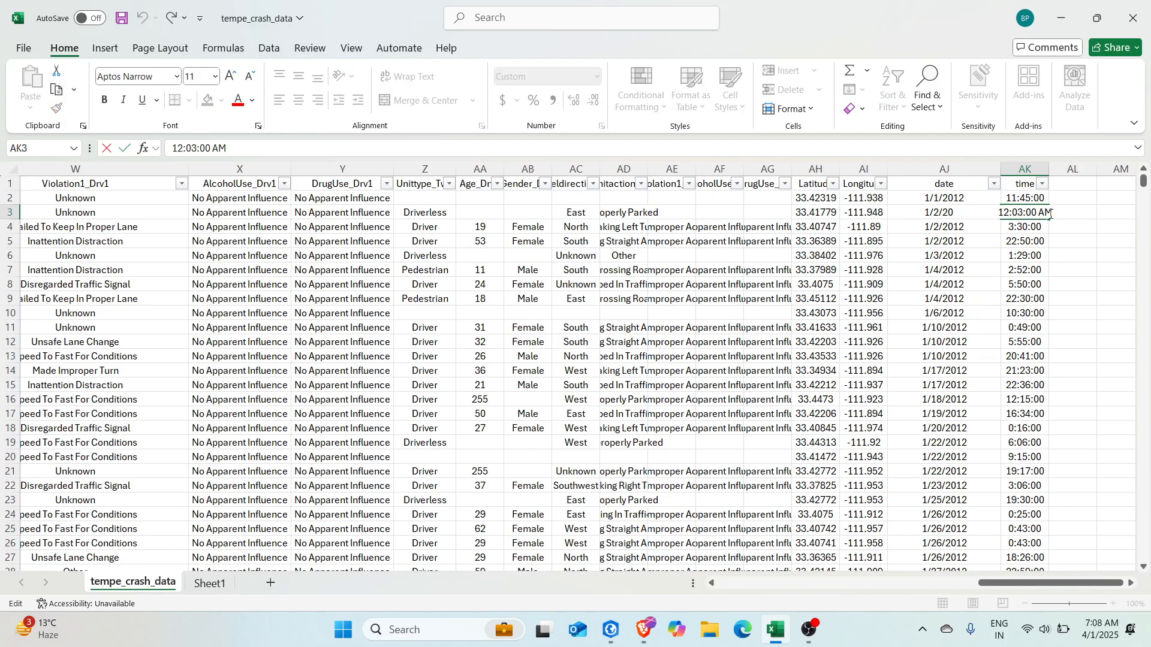
key(Escape)
Check the time column's filter values through to the end of the list, keeping all values selected.
click(1043, 184)
scroll(933, 472, down, 5)
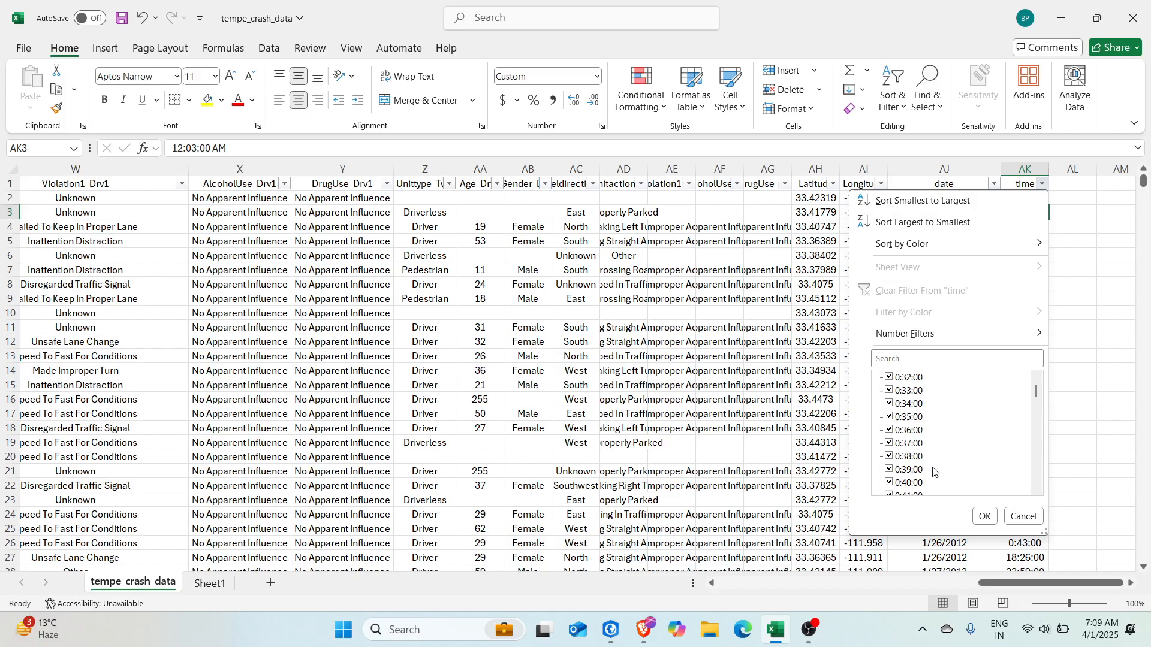
scroll(934, 472, down, 5)
drag(1036, 393, 1055, 509)
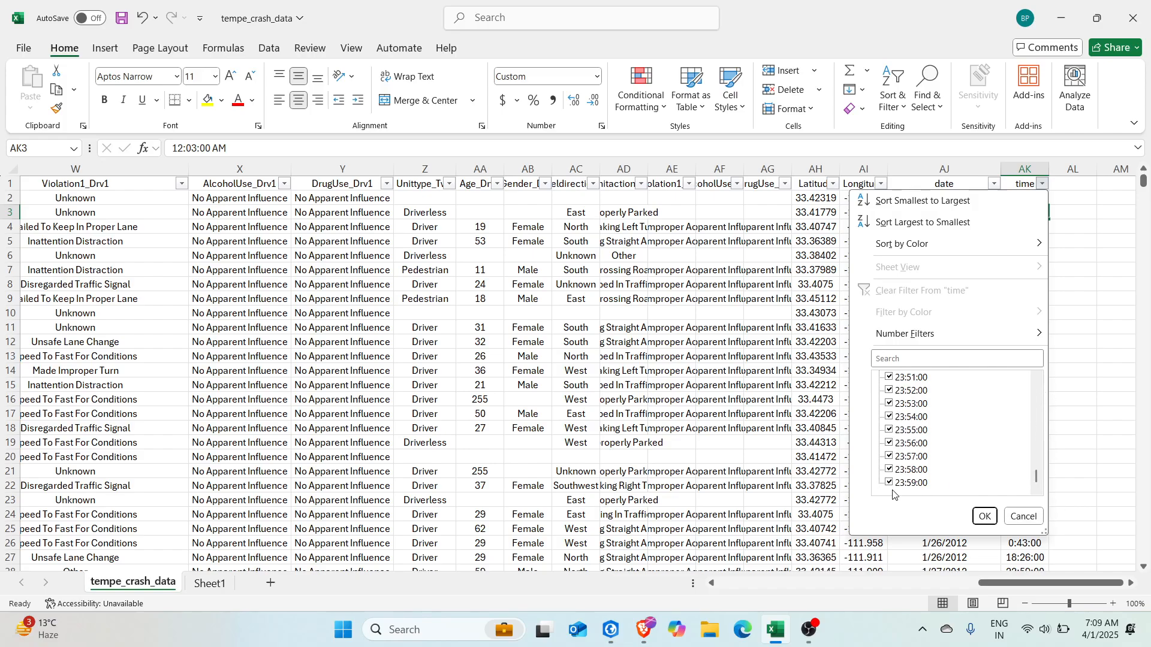
click(985, 516)
Check the date column's filter values from 2024 down to 2012 and expand a year's months, keeping everything selected.
click(995, 184)
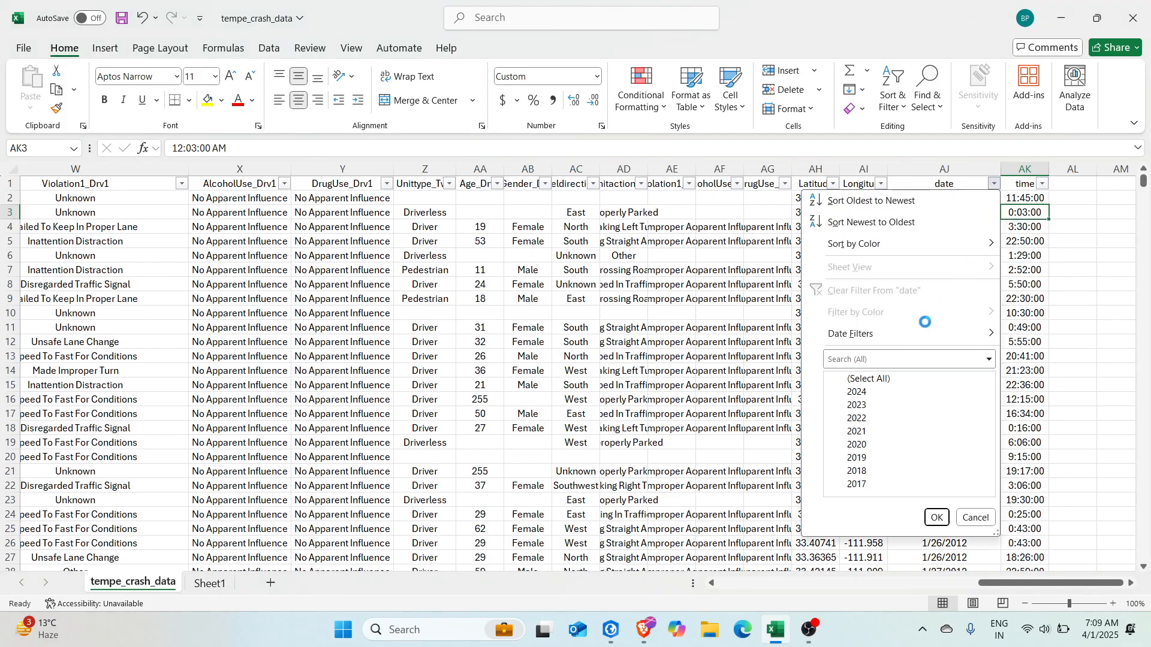
click(832, 392)
click(832, 392)
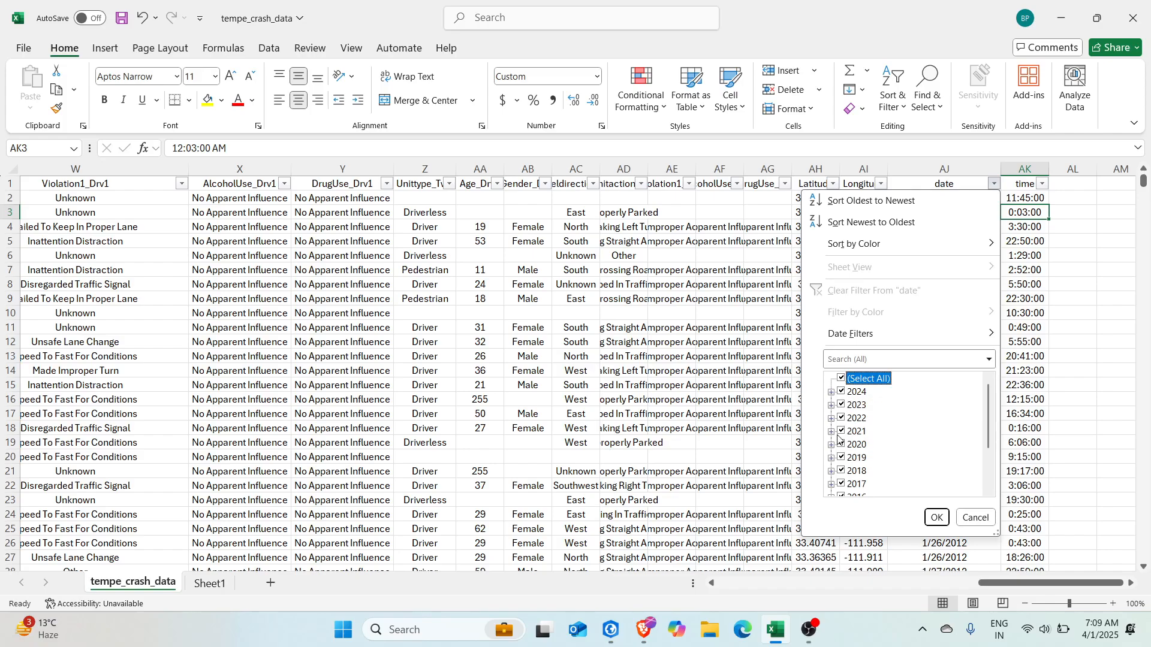
scroll(869, 471, down, 2)
click(832, 485)
scroll(839, 467, down, 1)
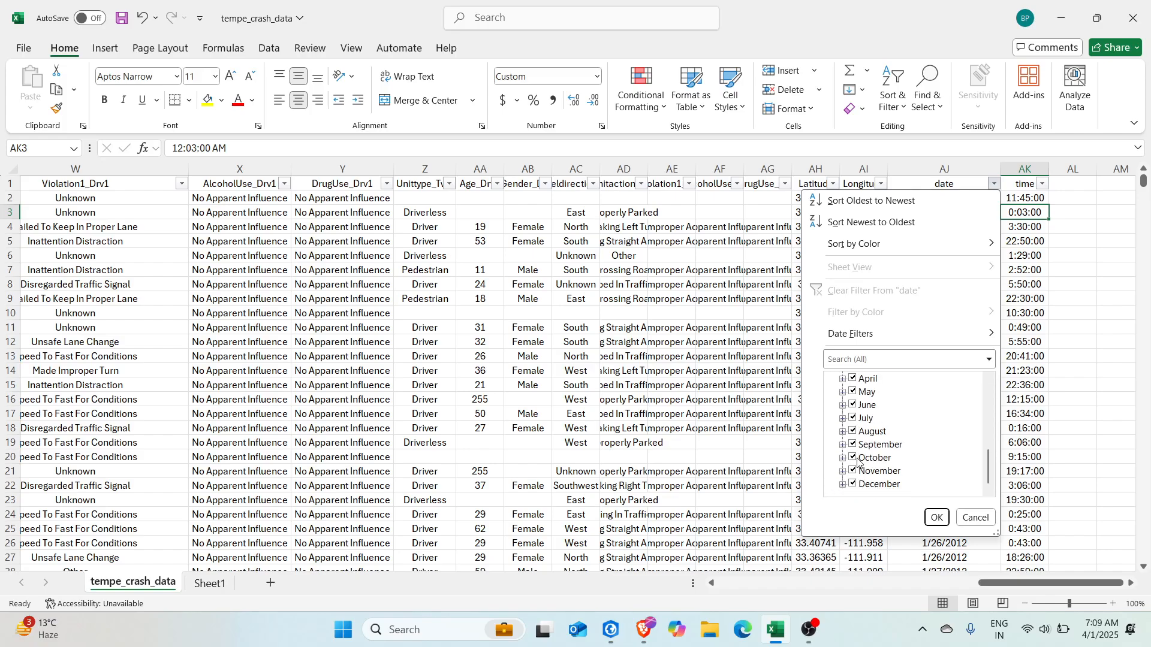
scroll(845, 444, up, 6)
scroll(864, 431, down, 6)
scroll(866, 477, up, 3)
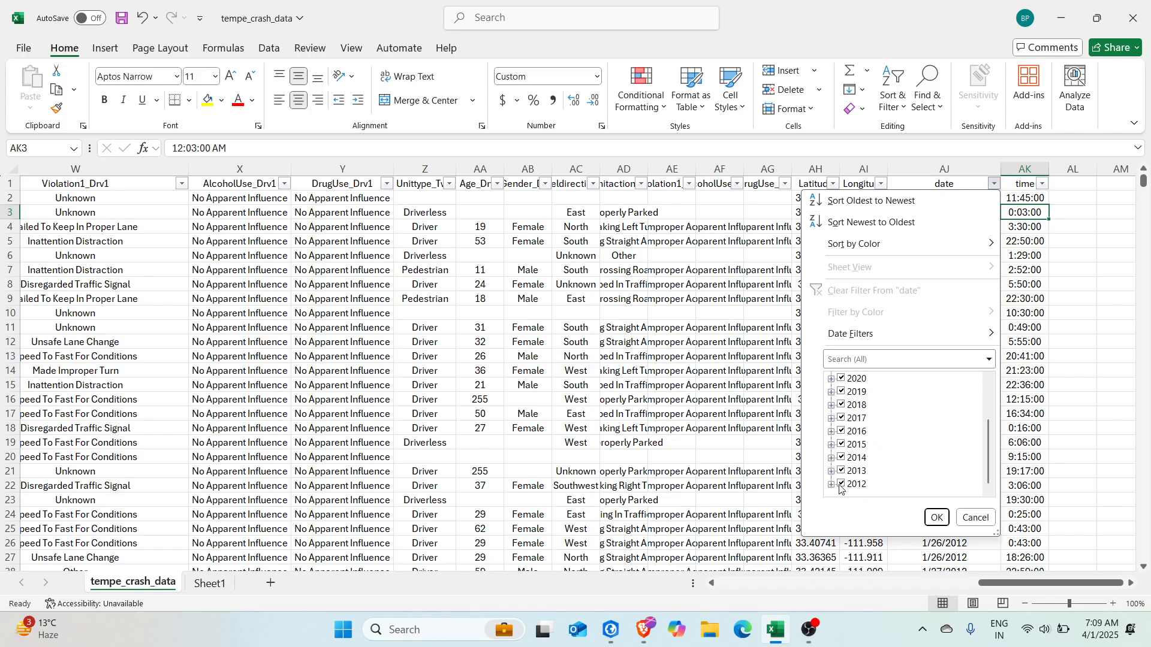
click(937, 518)
click(665, 387)
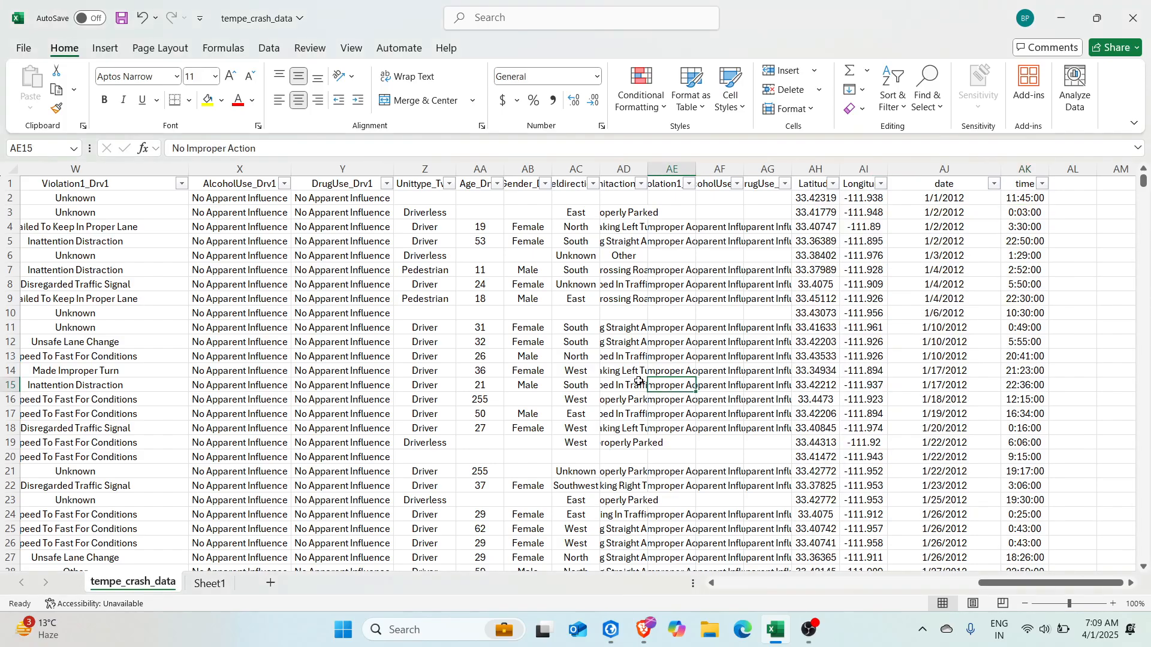
Save the tempe_crash_data file and open the folder that contains it.
key(ctrl+s)
click(24, 48)
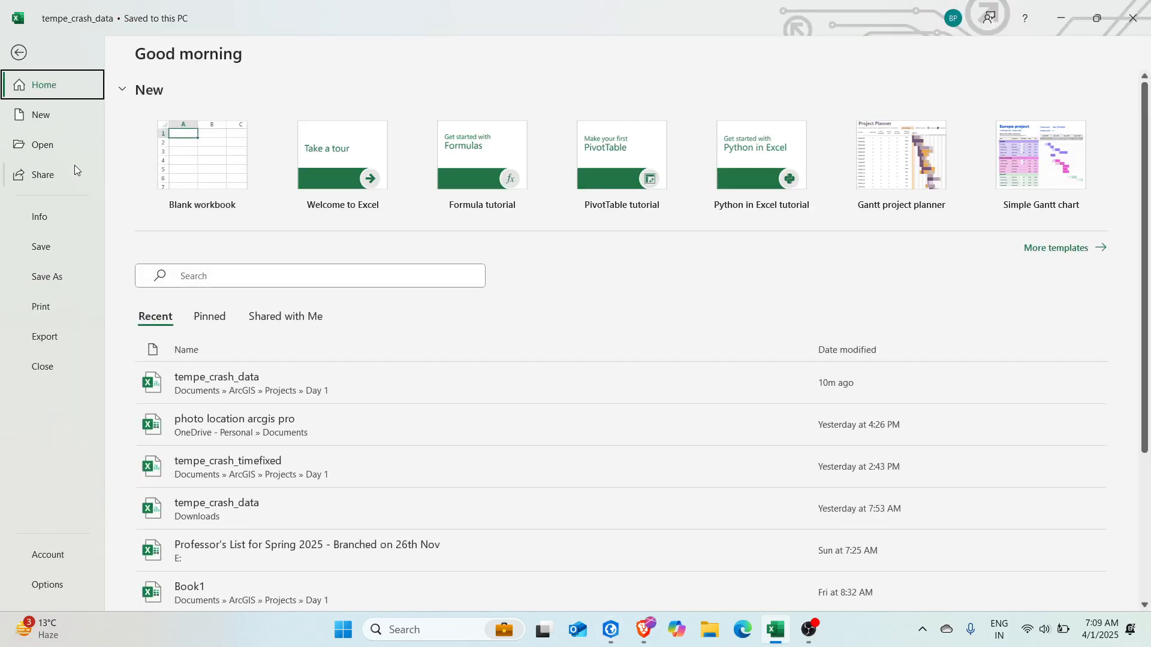
click(39, 217)
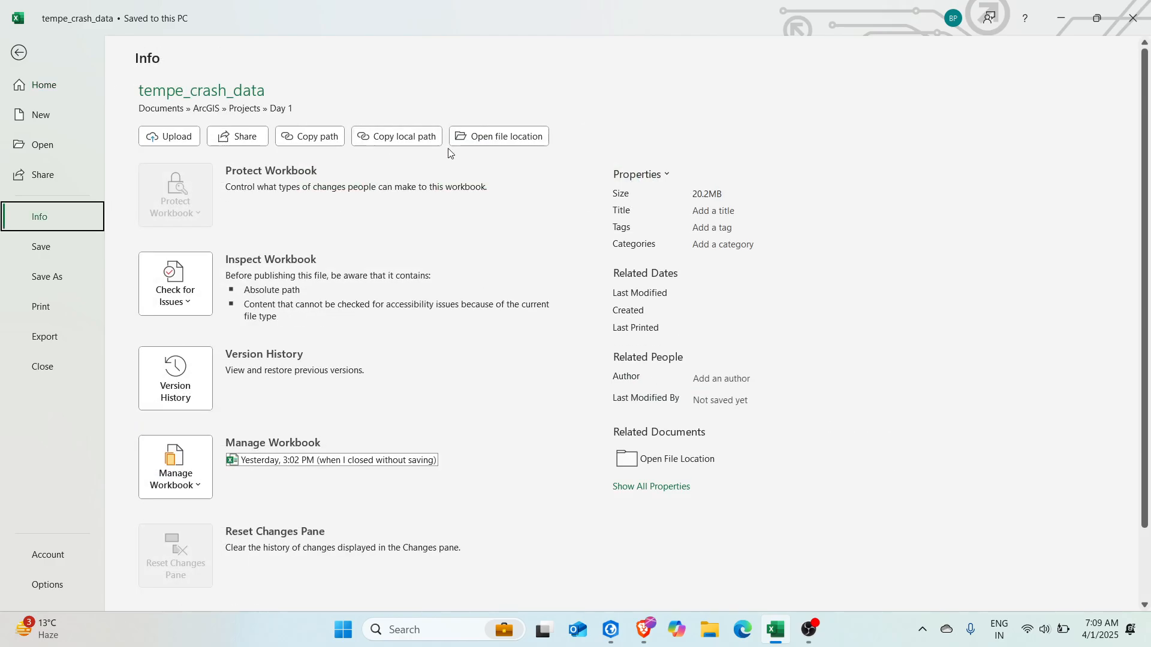
click(503, 142)
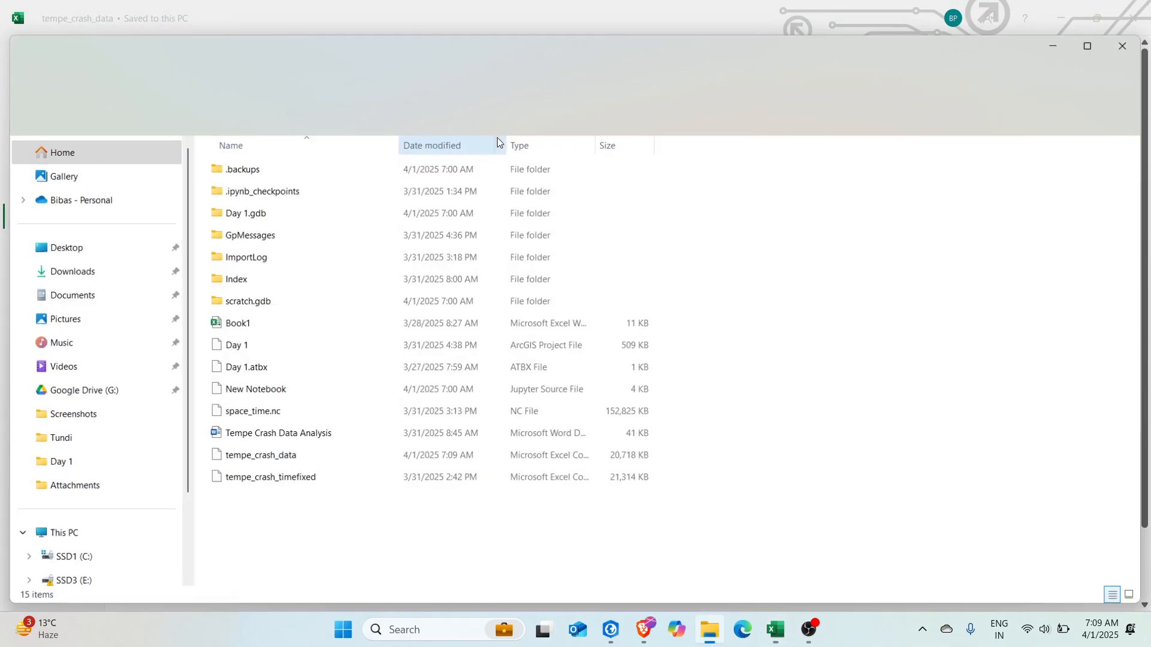
Switch to ArcGIS Pro and add tempe_crash_data from the Day 1 folder window to the map as a standalone table.
drag(339, 41, 2, 6)
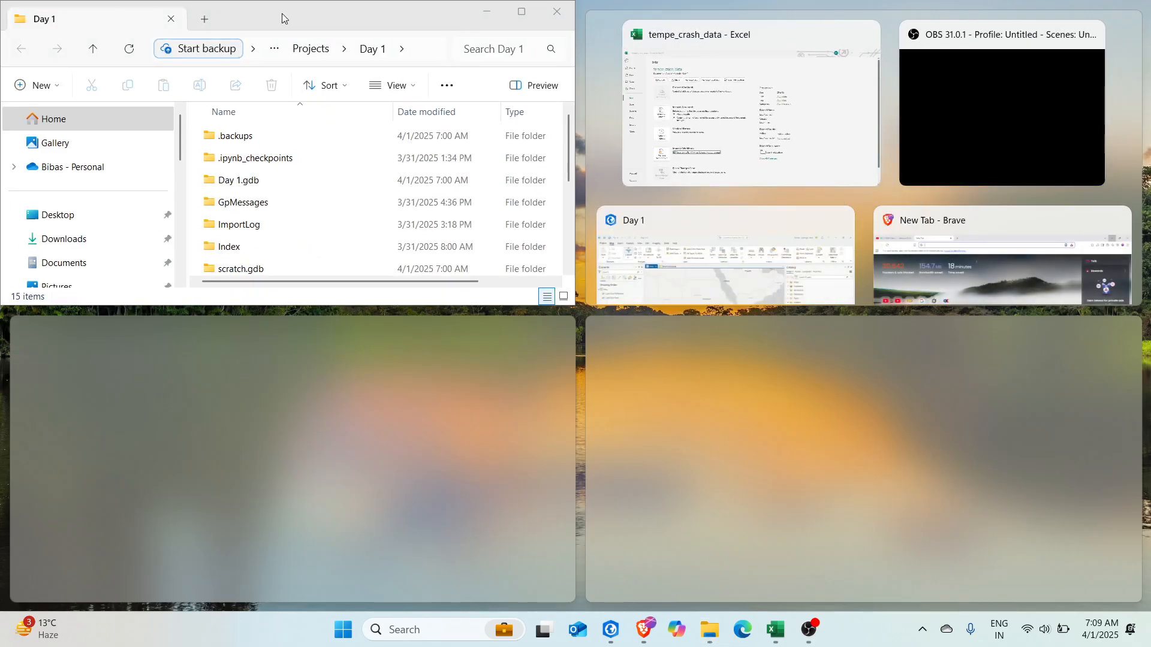
click(282, 13)
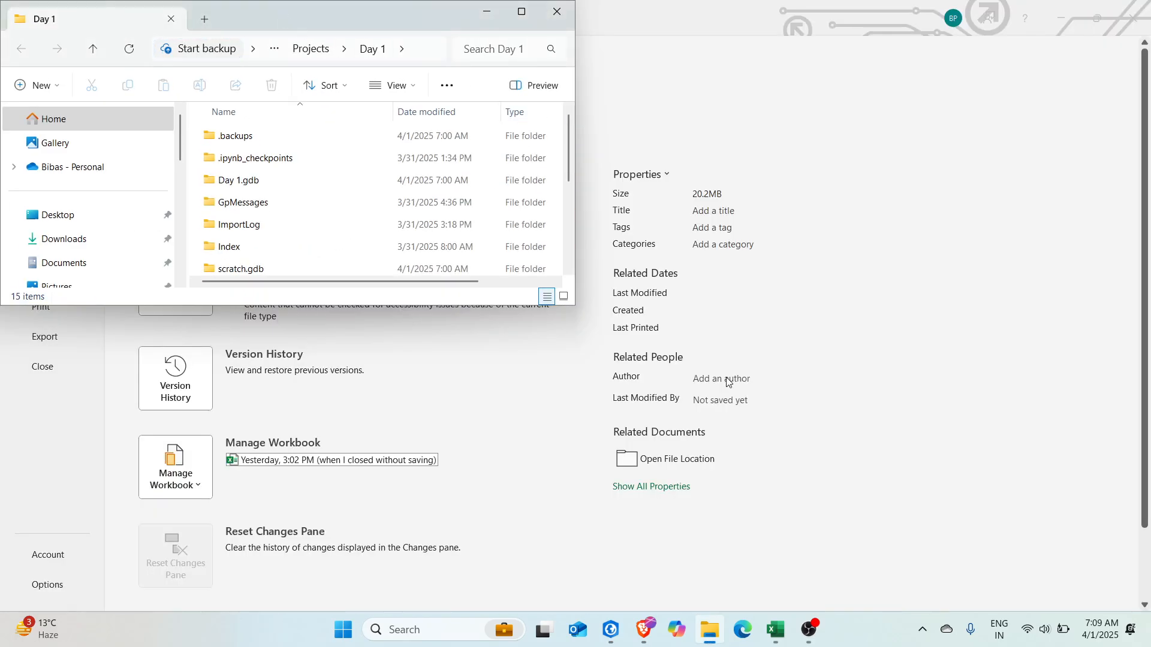
click(611, 630)
key(alt+Tab)
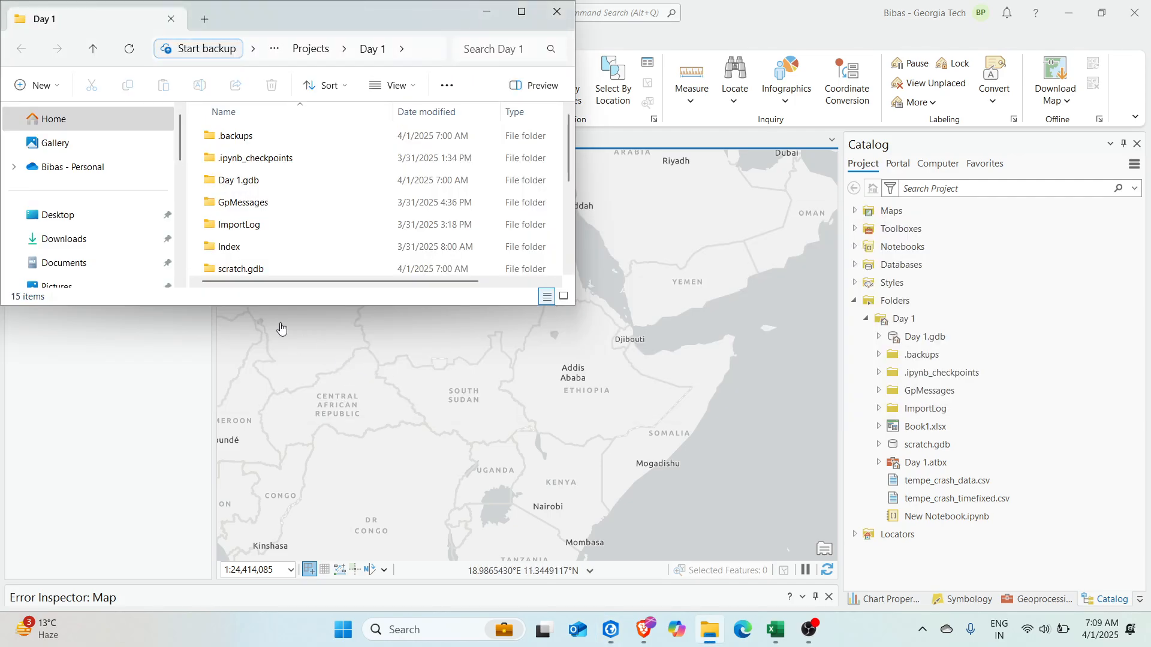
scroll(321, 273, down, 3)
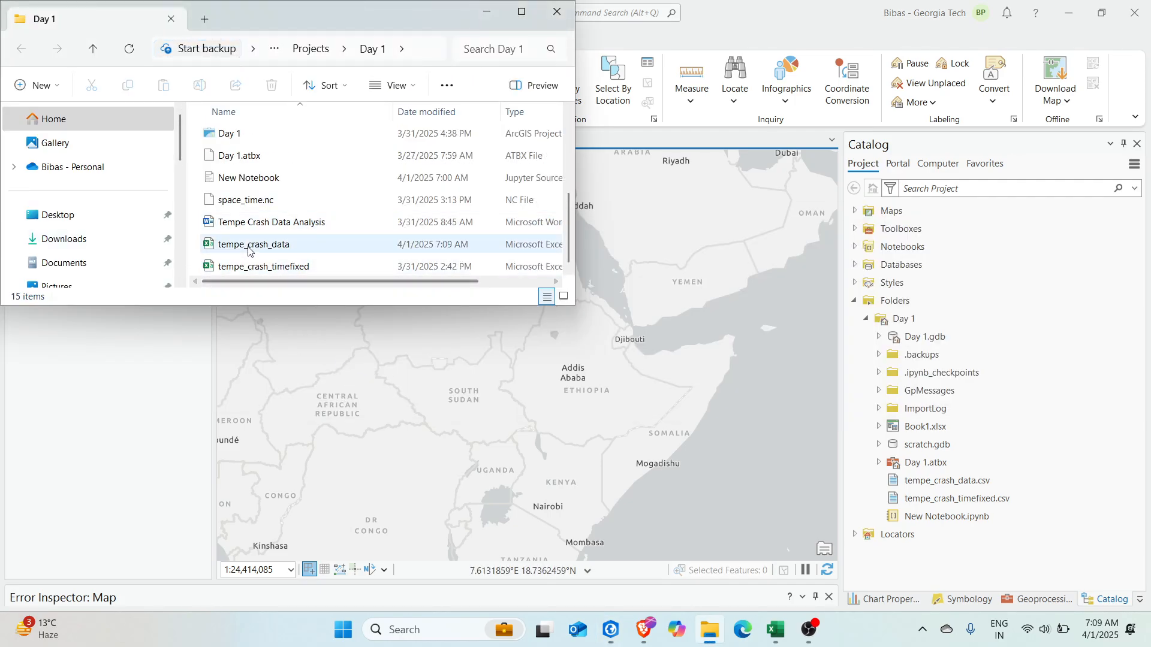
drag(261, 247, 113, 408)
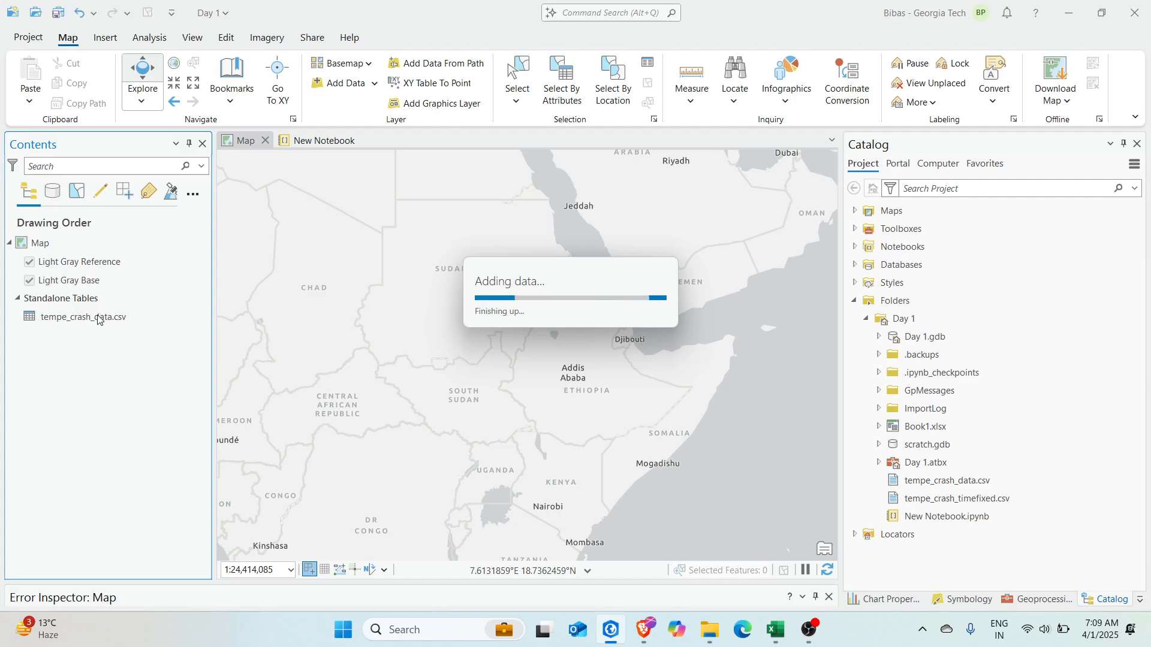
Open the tempe_crash_data.csv table and enlarge its view below the map.
click(86, 321)
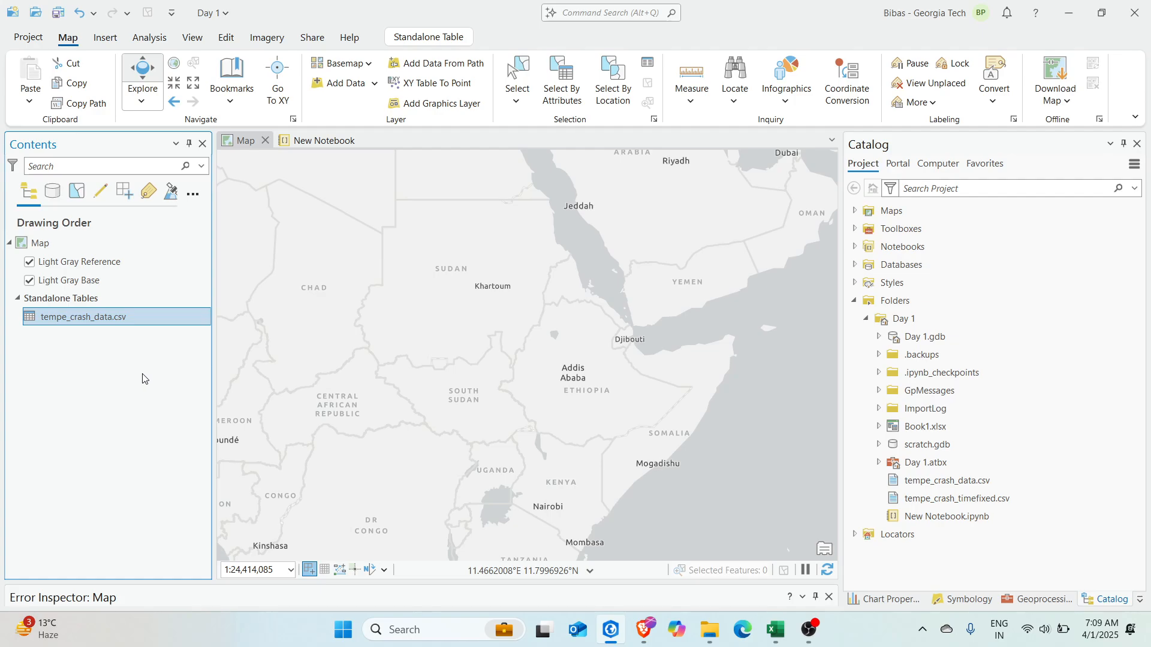
right_click(76, 319)
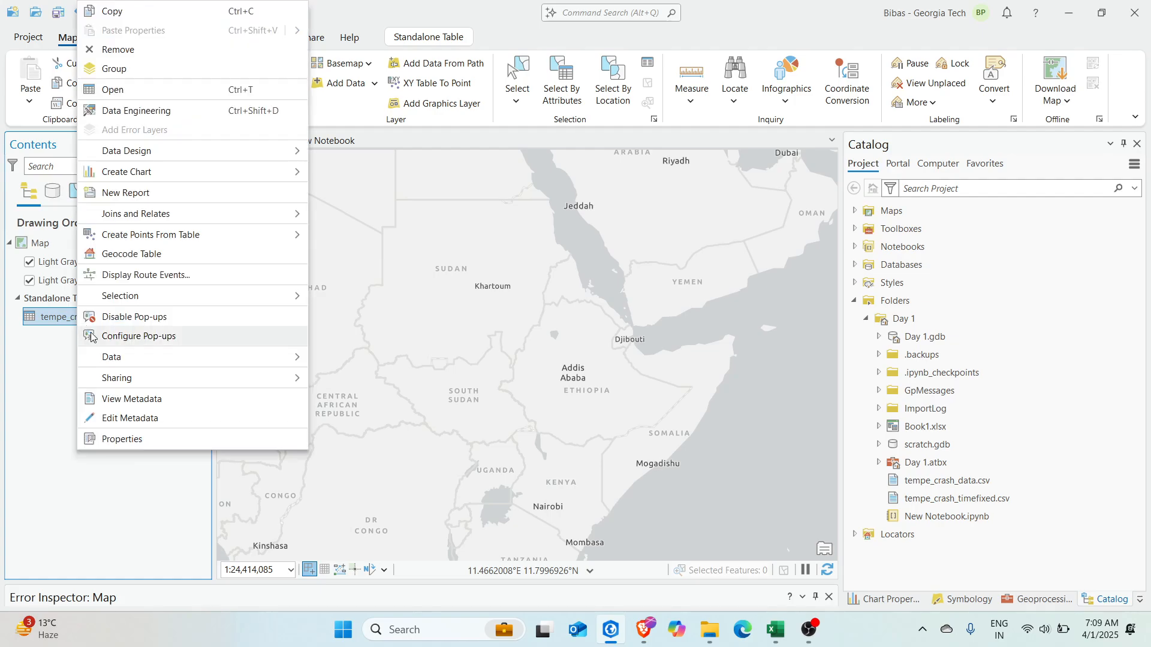
click(180, 96)
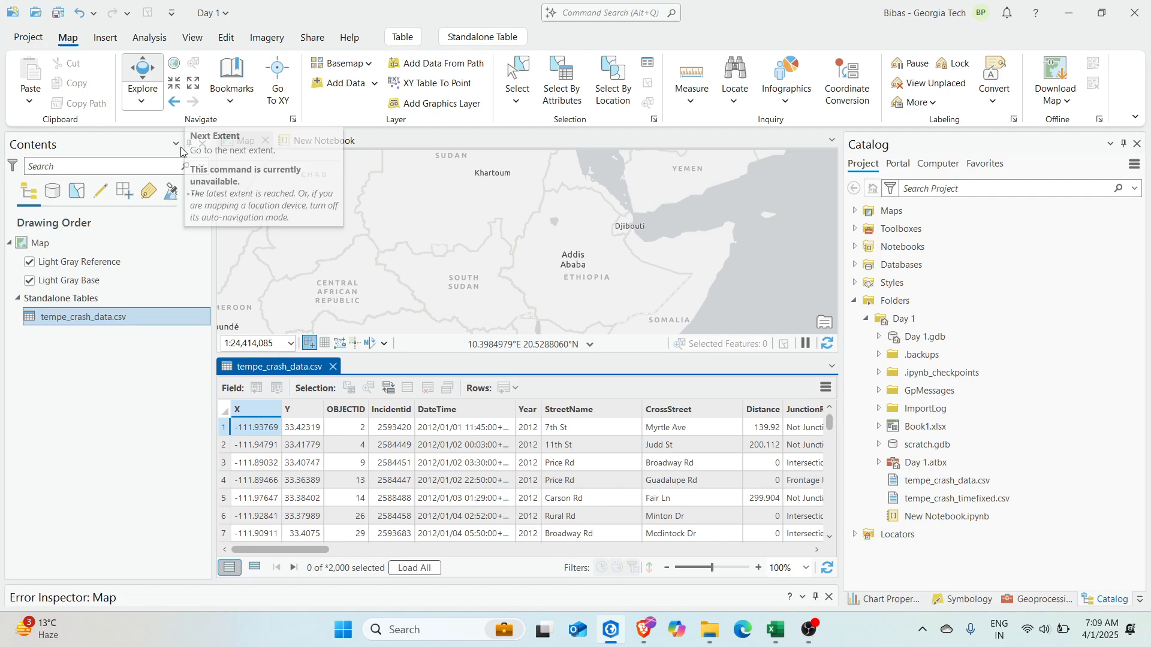
drag(479, 355, 480, 318)
Examine the first record's Longitude, date and time fields at the end of the table, and return to the first columns.
drag(327, 551, 787, 567)
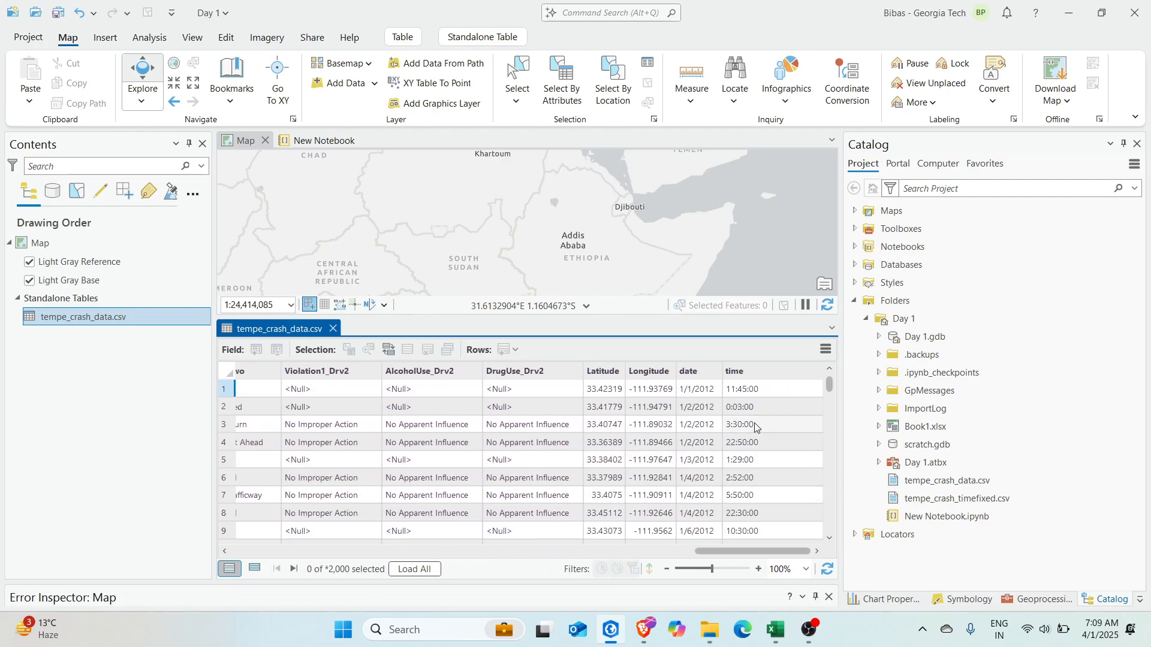
click(762, 390)
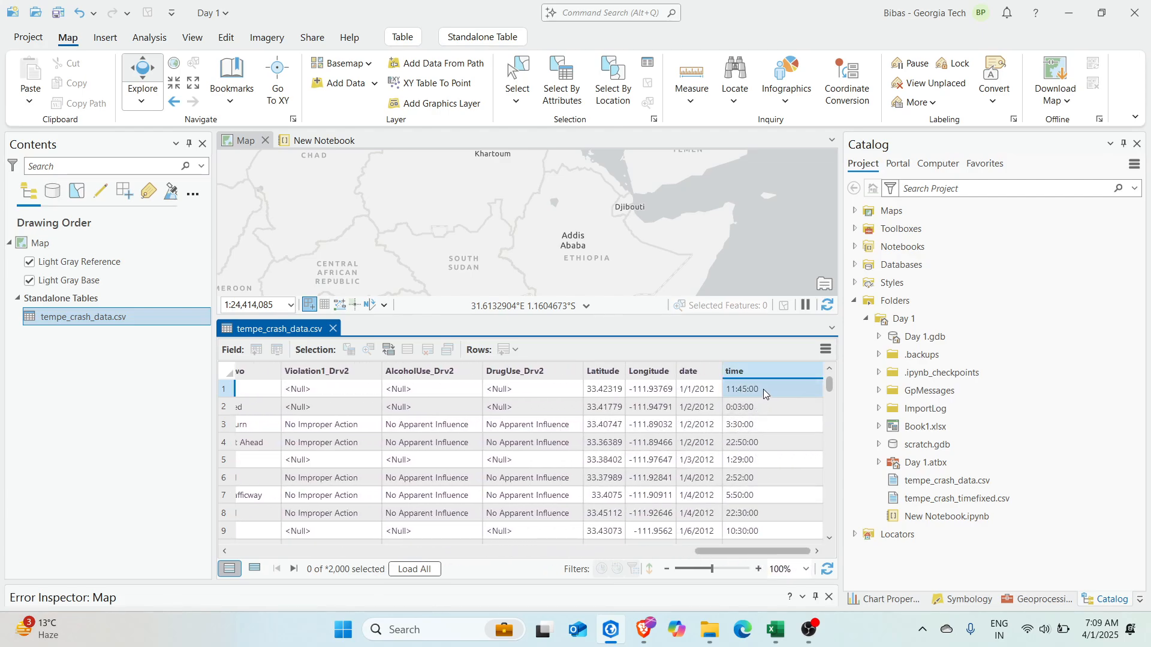
click(696, 389)
click(654, 388)
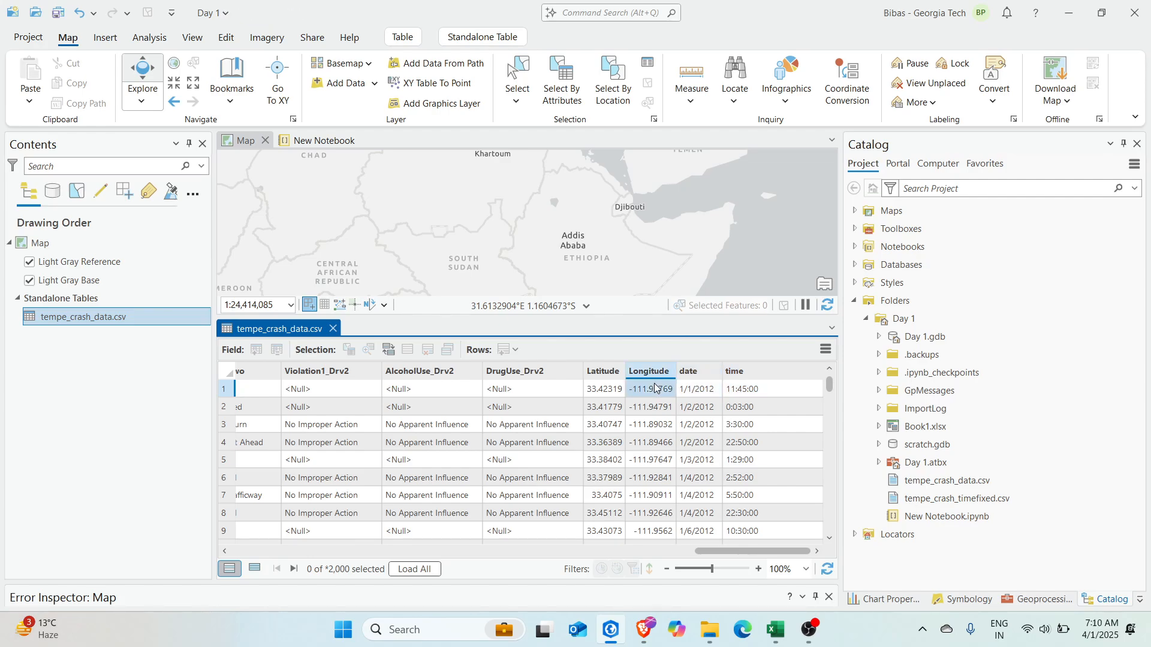
click(714, 395)
click(738, 396)
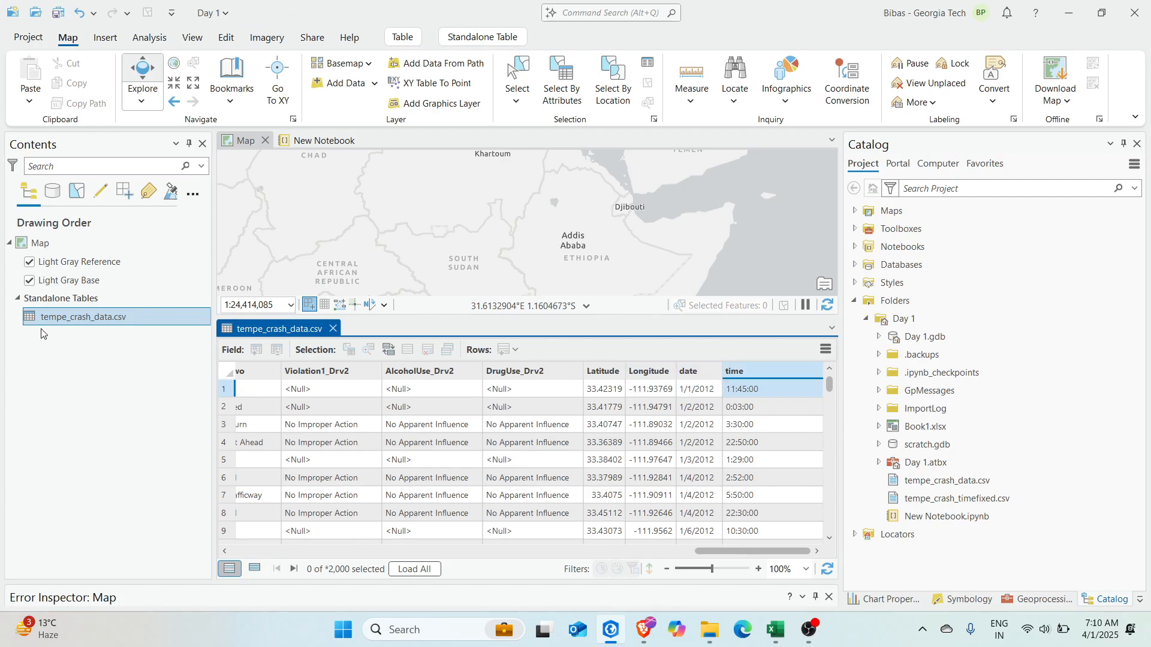
drag(749, 551, 152, 467)
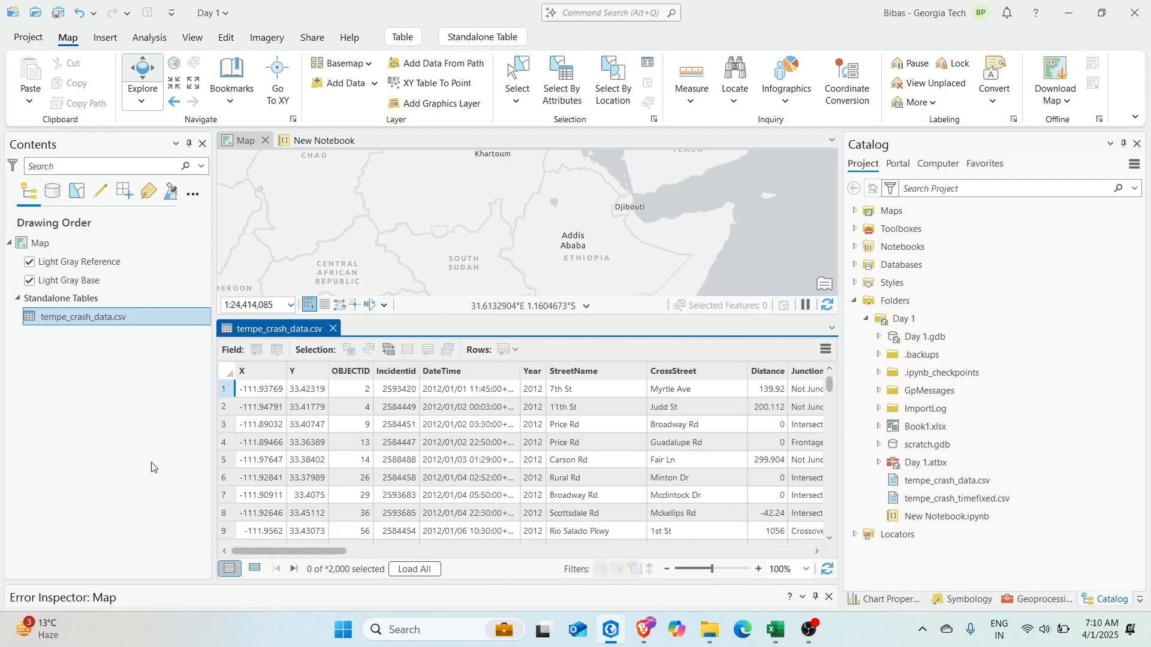
right_click(94, 327)
click(82, 327)
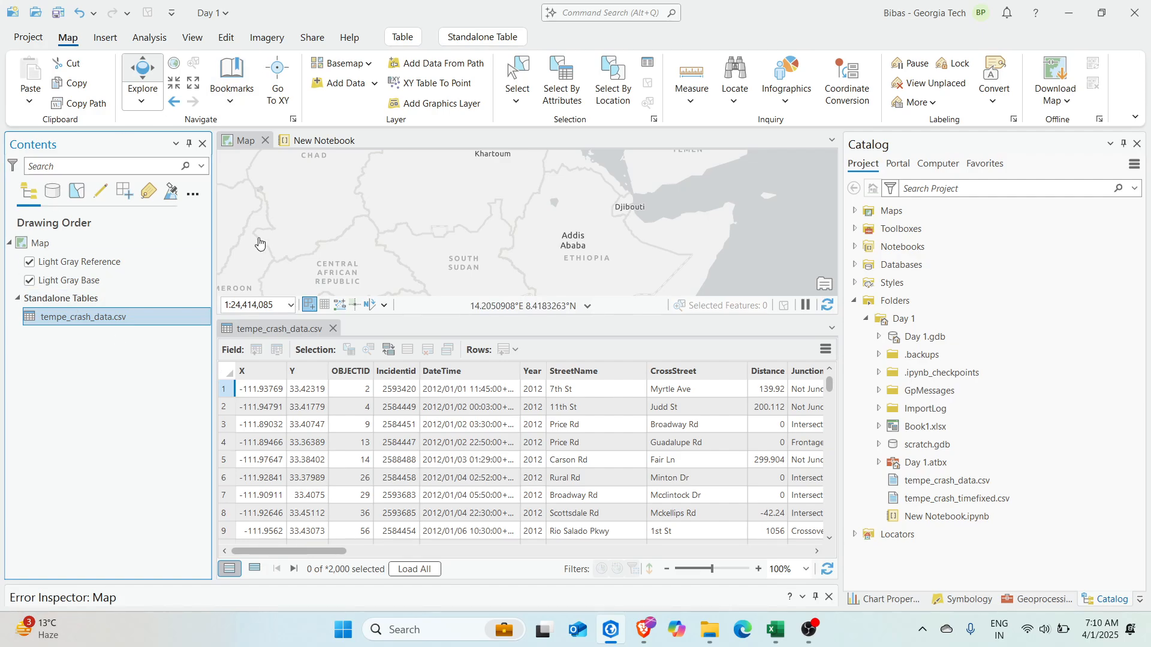
click(251, 144)
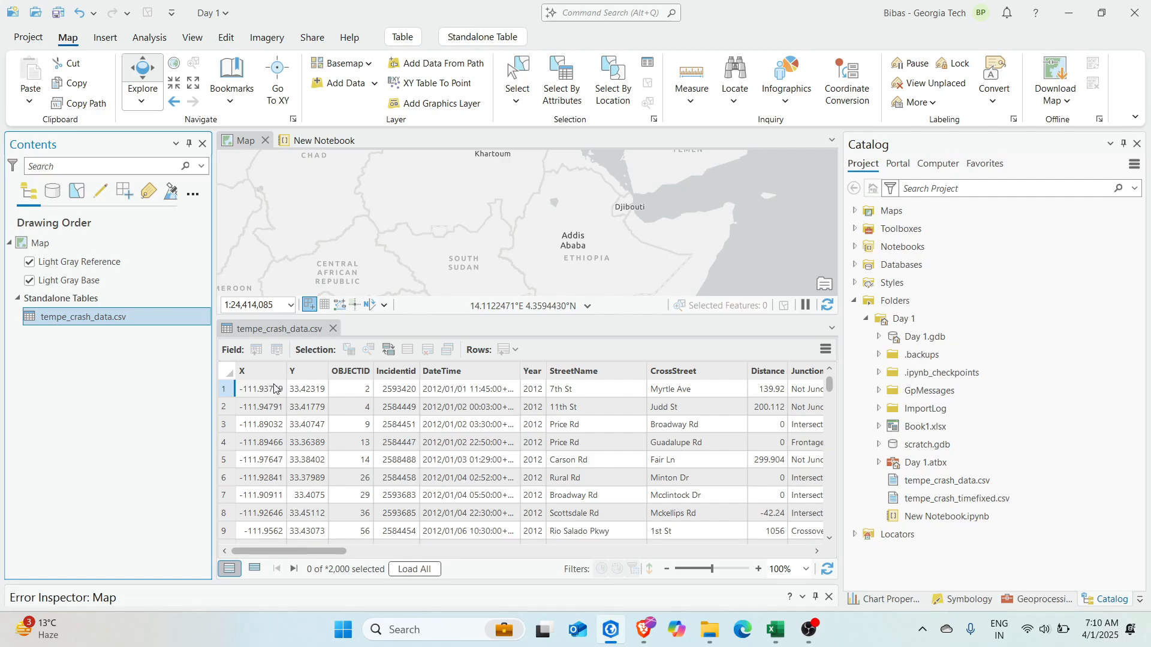
Run XY Table To Point on tempe_crash_data.csv with Longitude as X, Latitude as Y, no Z field and GCS_WGS_1984, outputting tempe_crash_data_XYTableToPoint.
right_click(109, 314)
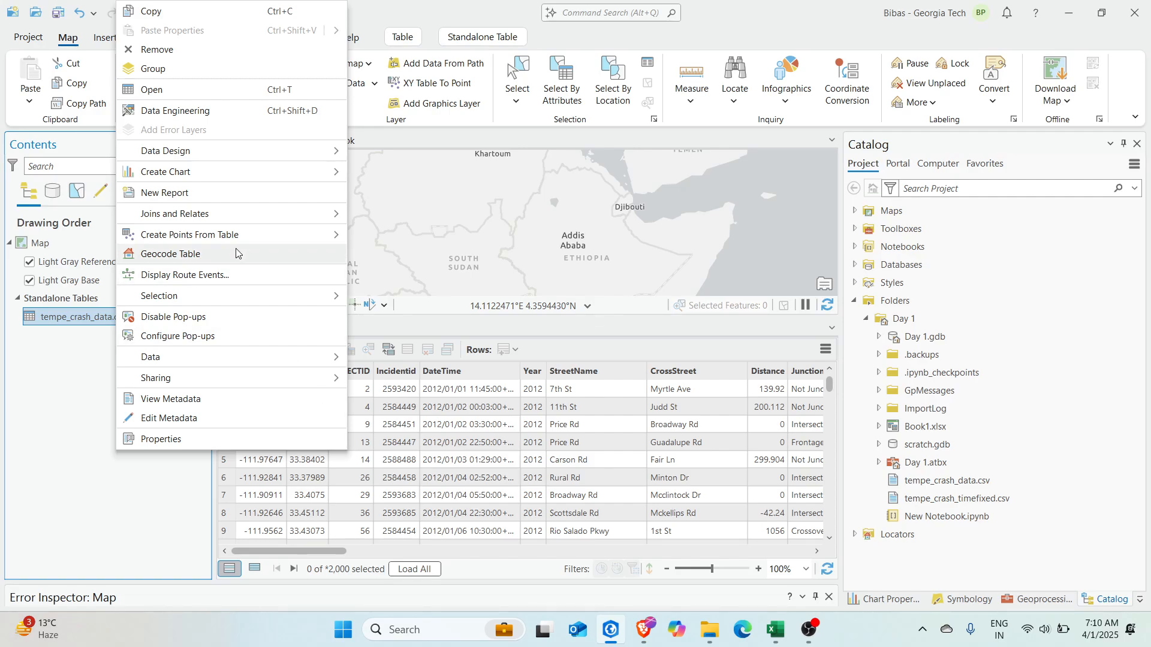
mouse_move(248, 232)
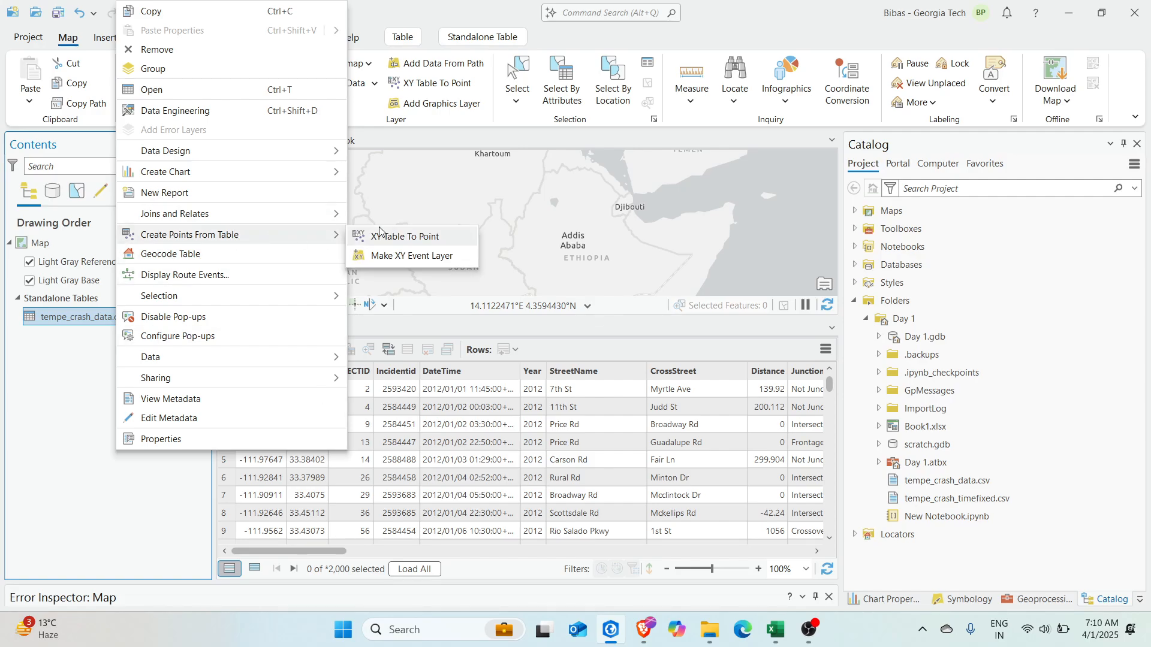
click(401, 236)
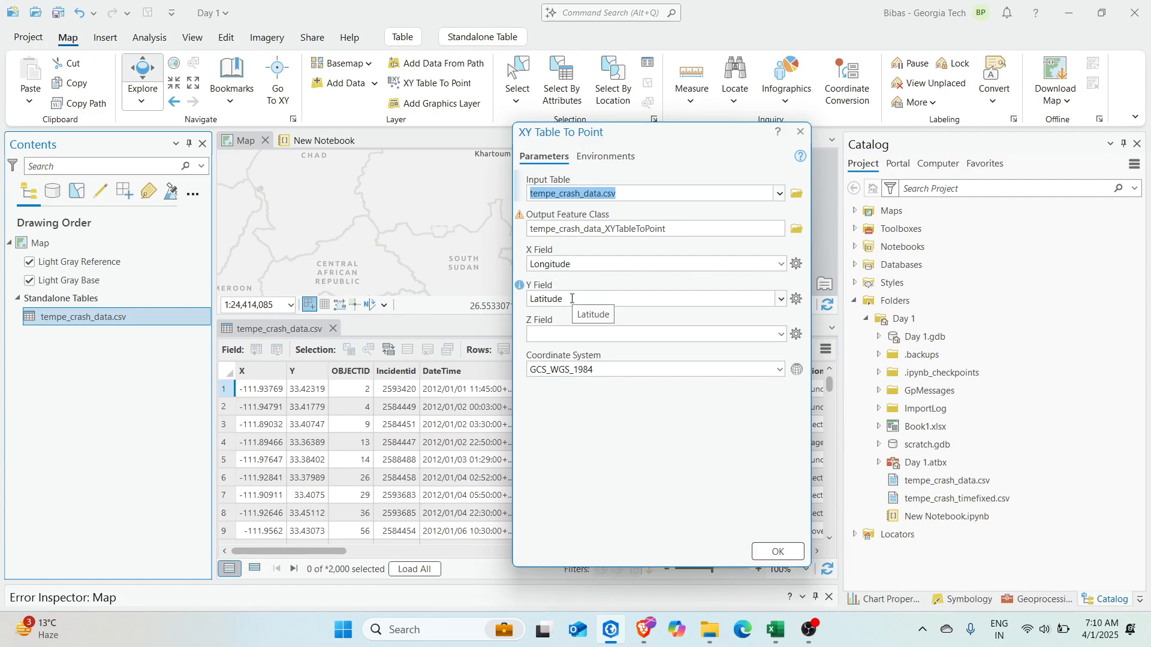
click(781, 335)
click(640, 284)
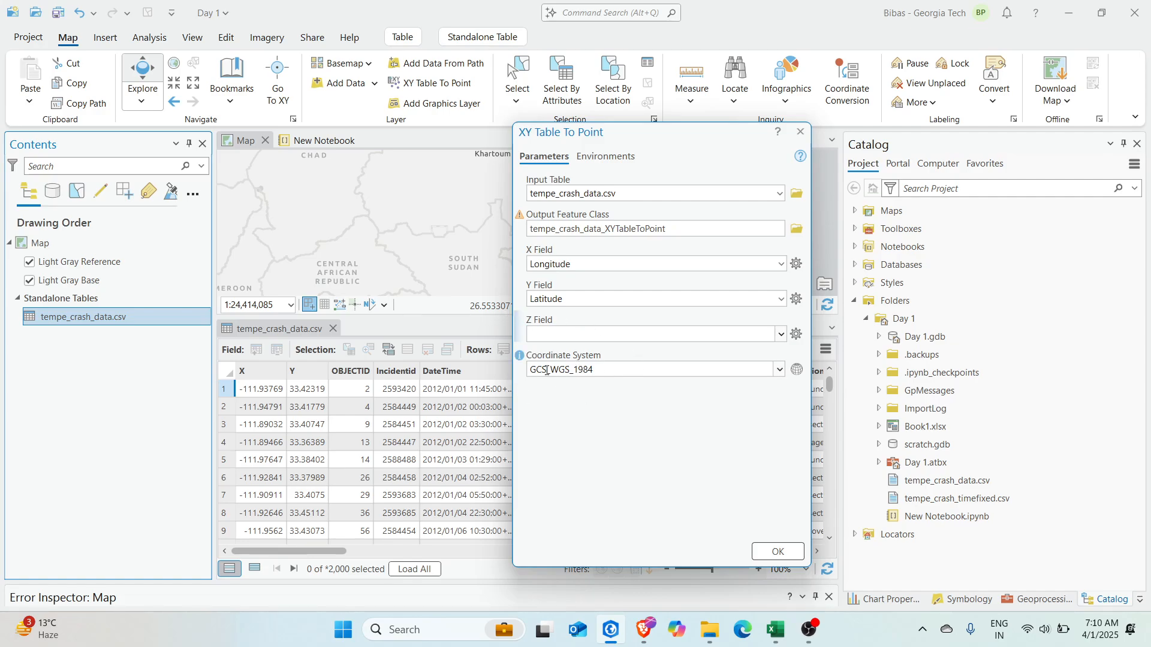
click(778, 551)
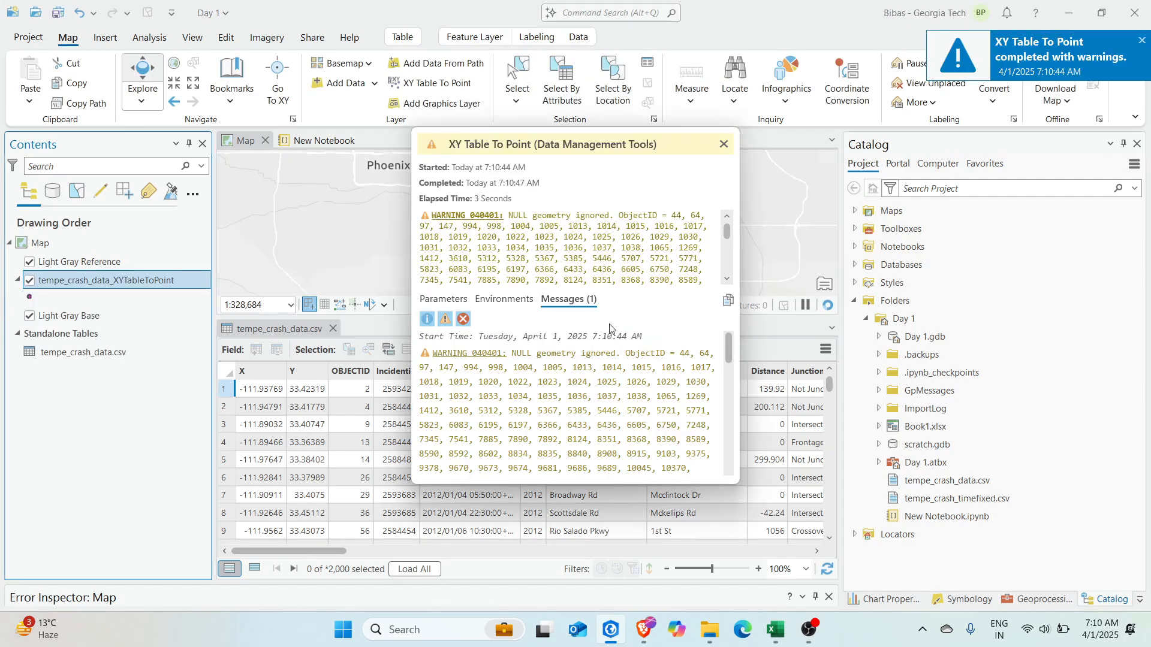
Read through the XY Table To Point warning messages about ignored geometry, and close the message window.
drag(524, 367, 597, 460)
click(610, 412)
scroll(609, 407, down, 12)
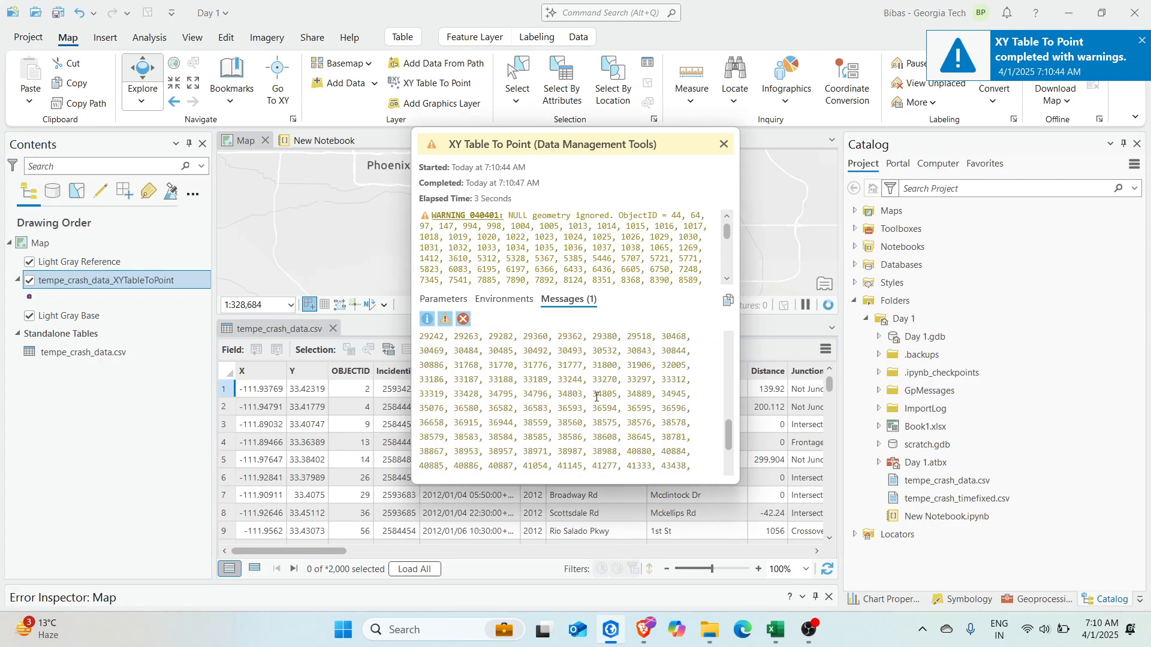
scroll(572, 396, up, 12)
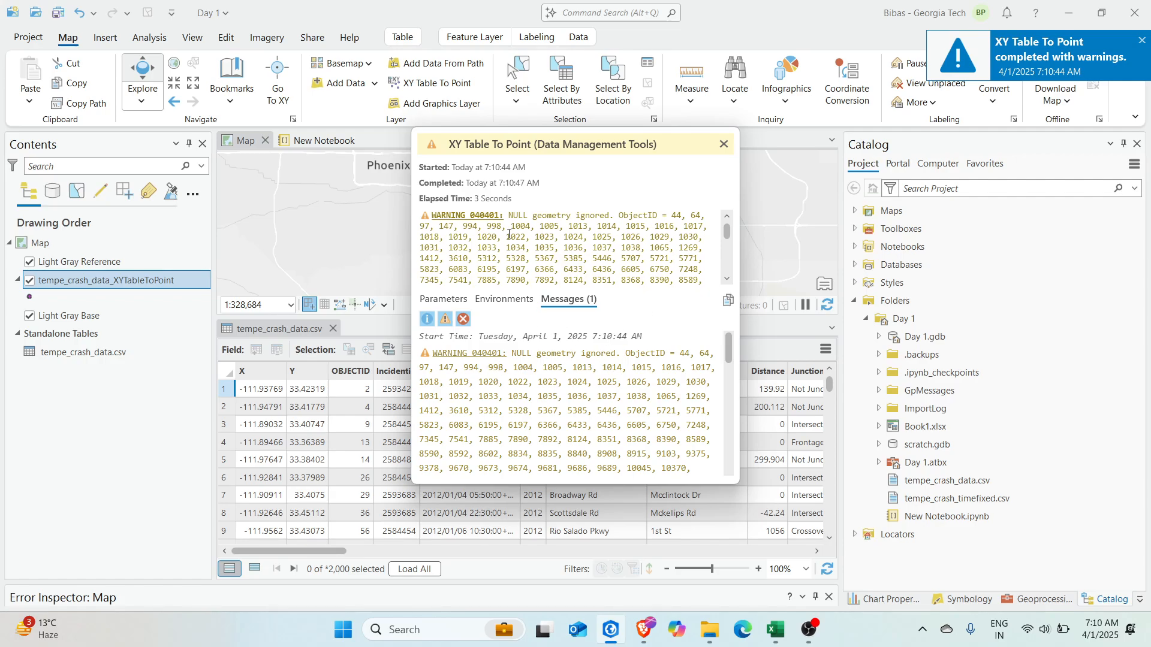
drag(670, 145, 697, 140)
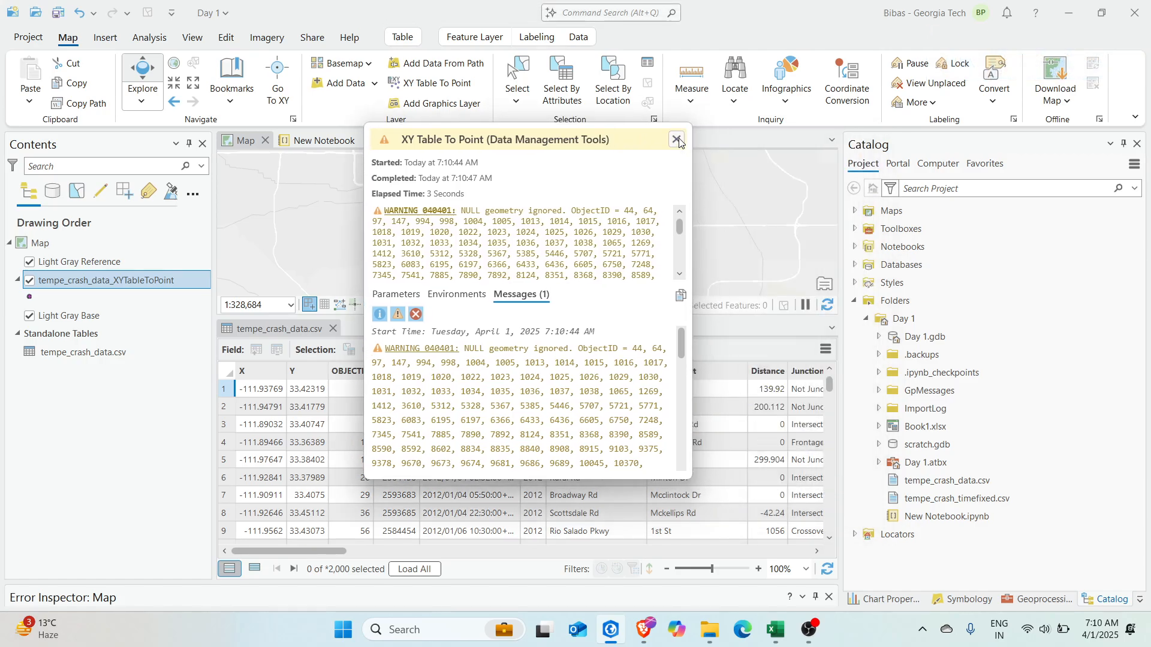
click(675, 140)
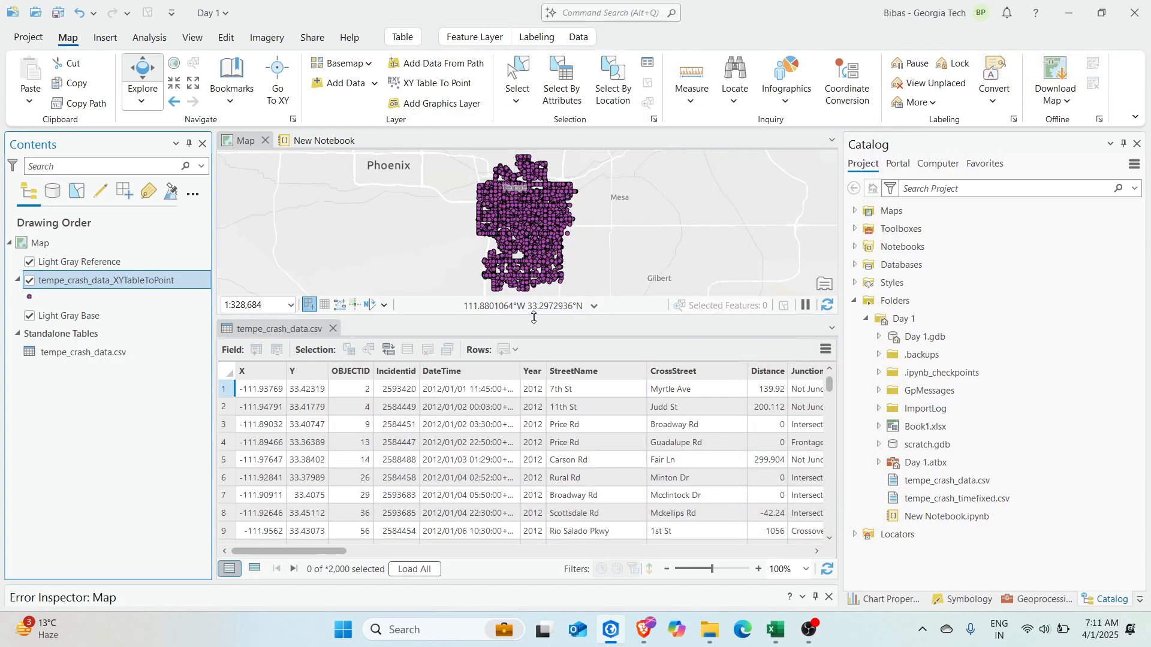
Close the tempe_crash_data.csv table and inspect the crash points on the map, switching the point layer off and on and viewing Tempe closer.
click(324, 336)
click(333, 328)
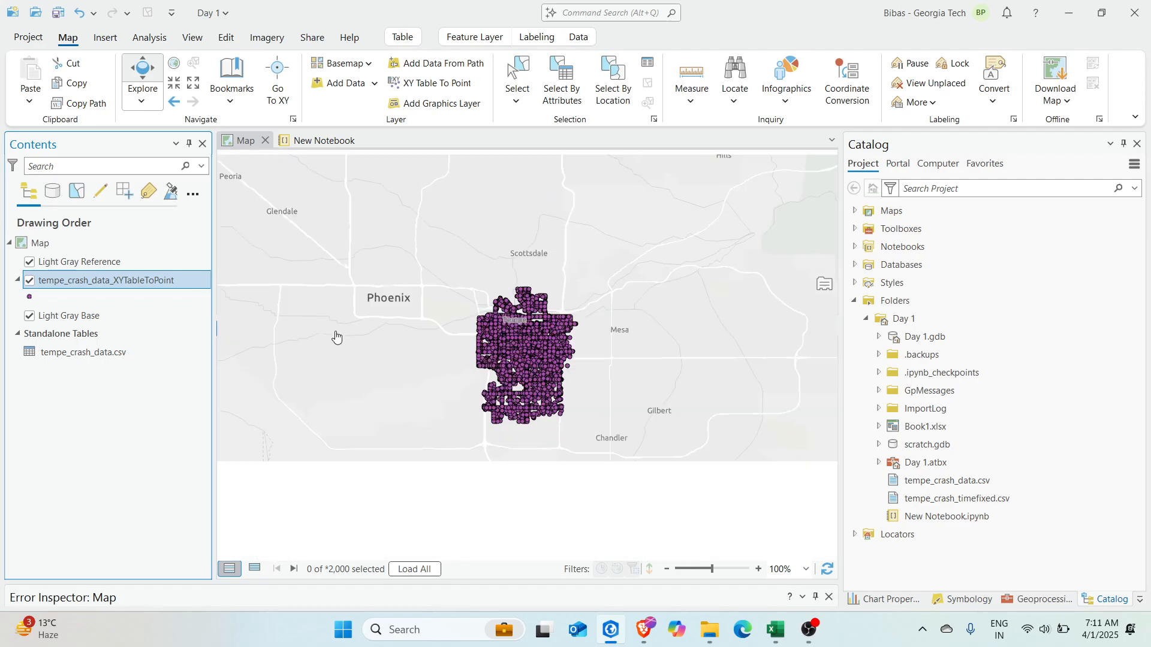
click(29, 280)
click(29, 281)
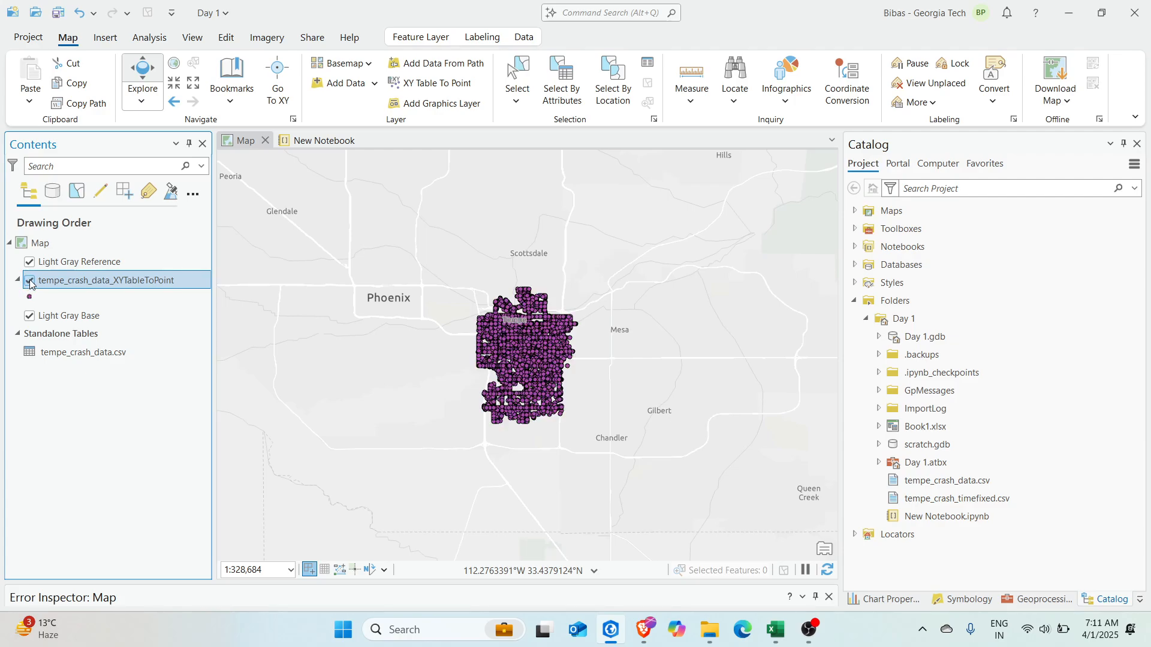
click(30, 281)
click(30, 281)
click(30, 281)
click(30, 281)
scroll(452, 380, up, 5)
scroll(635, 339, down, 2)
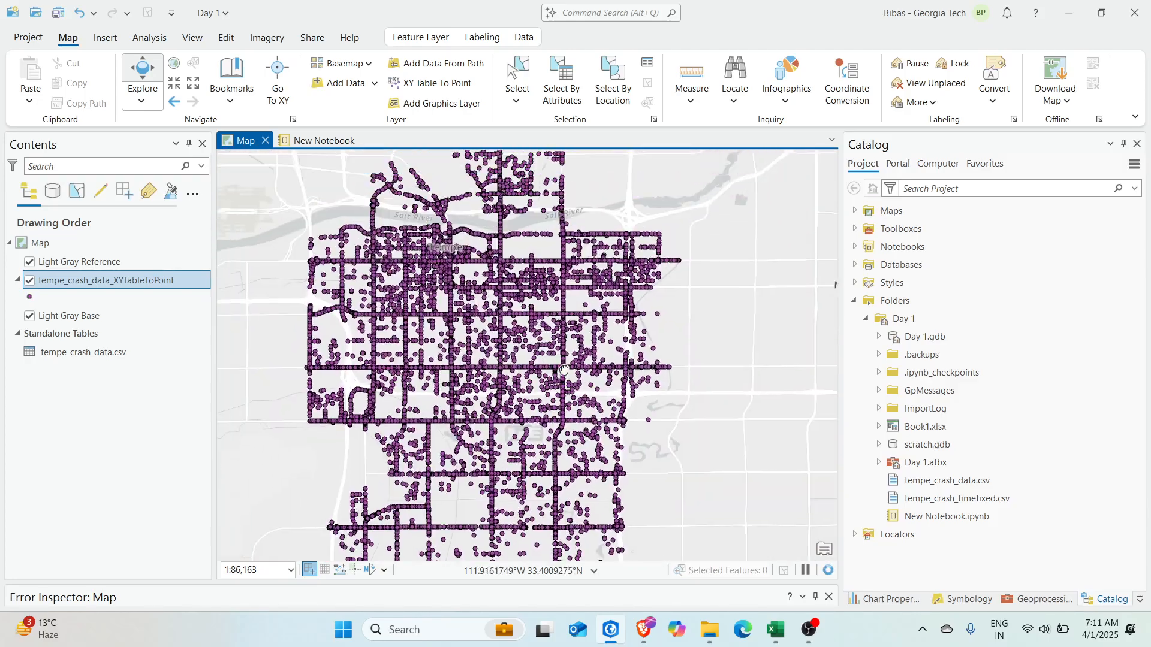
Examine the pop-up attributes of a crash point at Broadway Rd and Rural Rd, down to its date and time, and close it.
scroll(523, 322, up, 3)
scroll(563, 325, down, 1)
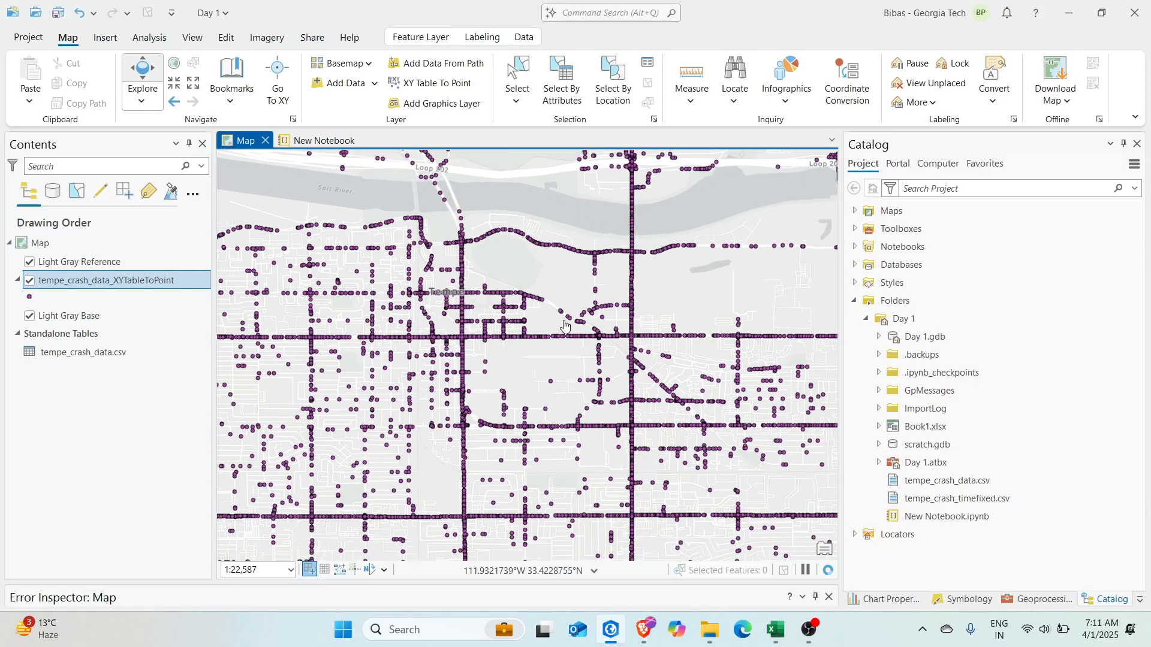
drag(570, 383, 477, 256)
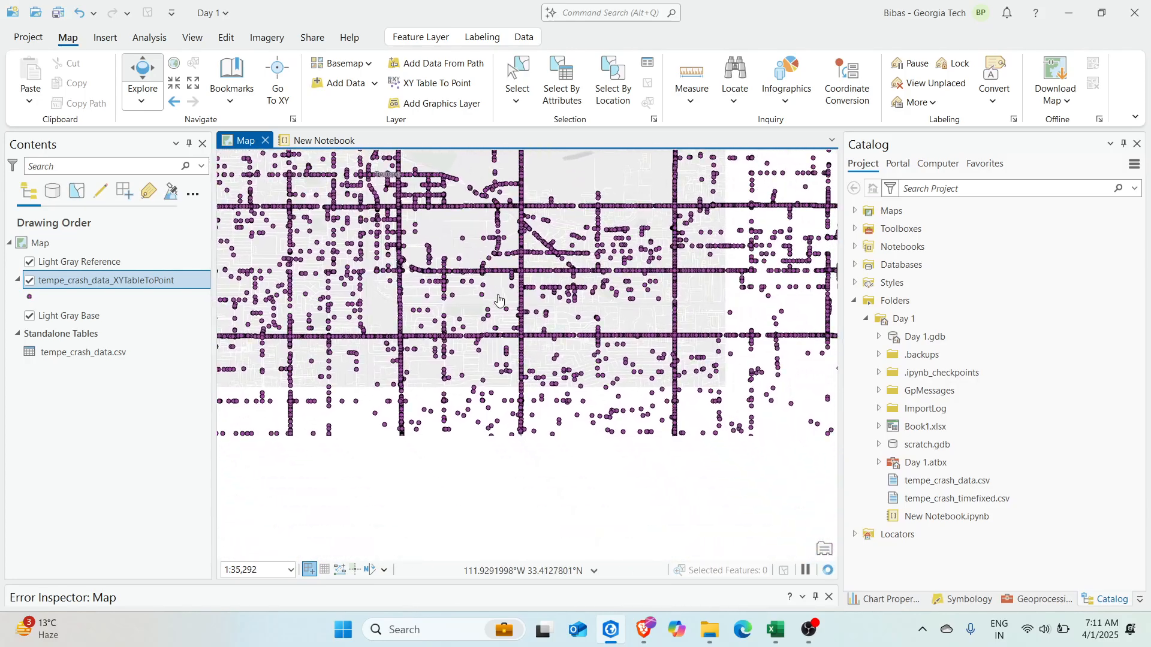
click(521, 340)
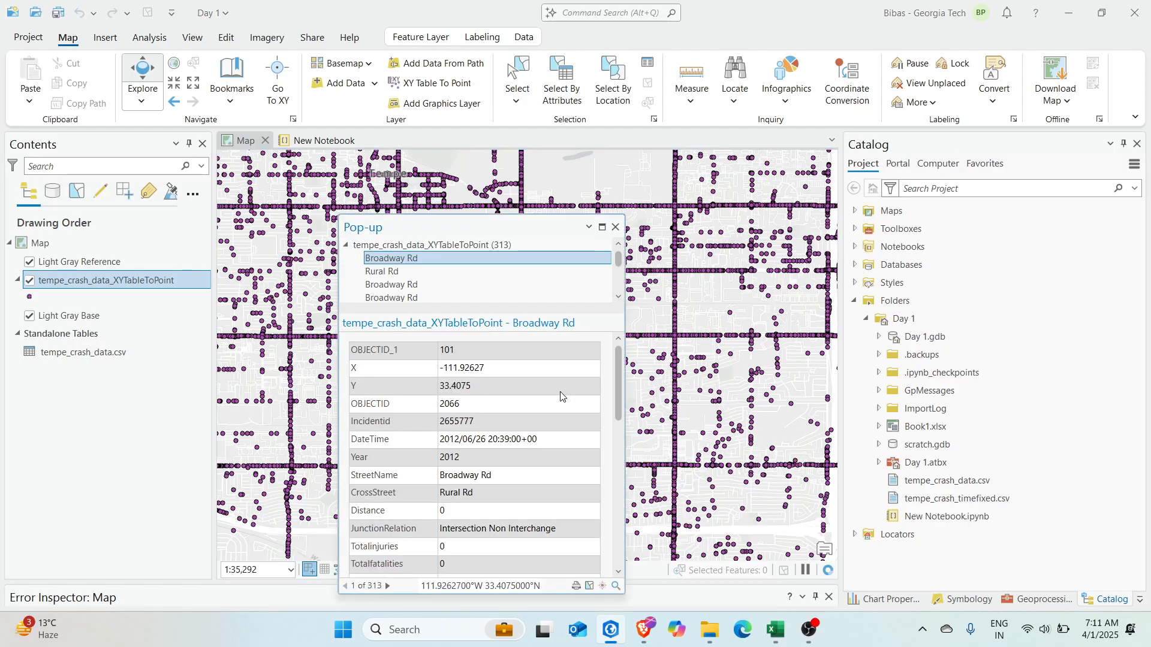
scroll(522, 411, down, 5)
scroll(517, 432, up, 10)
scroll(455, 414, down, 10)
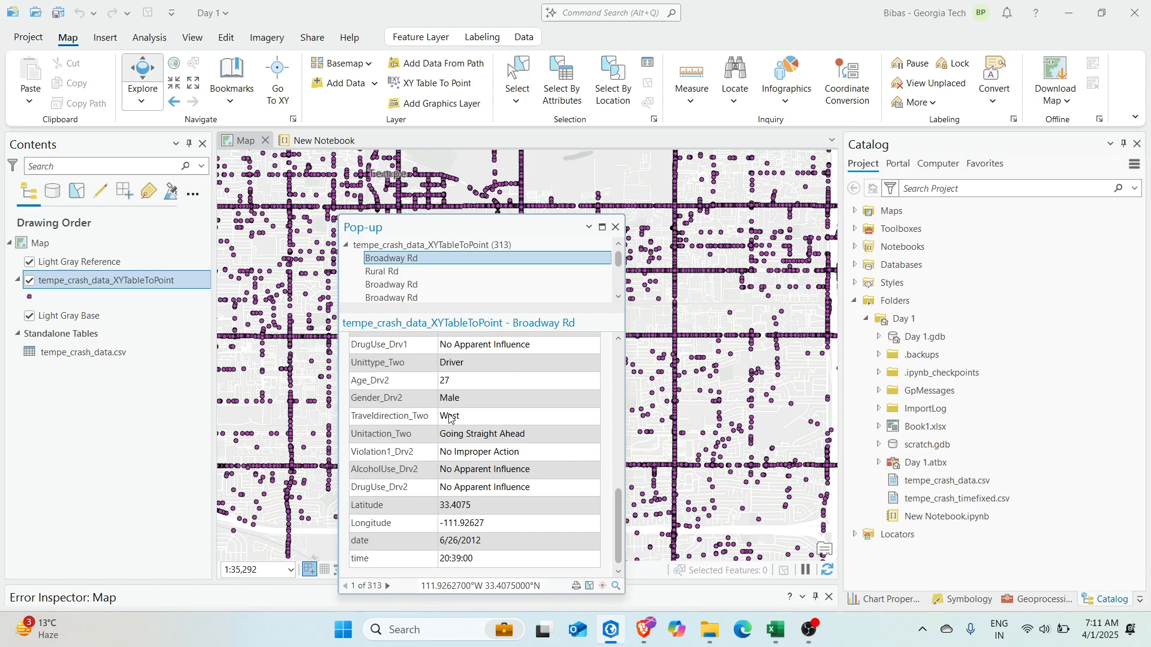
click(616, 228)
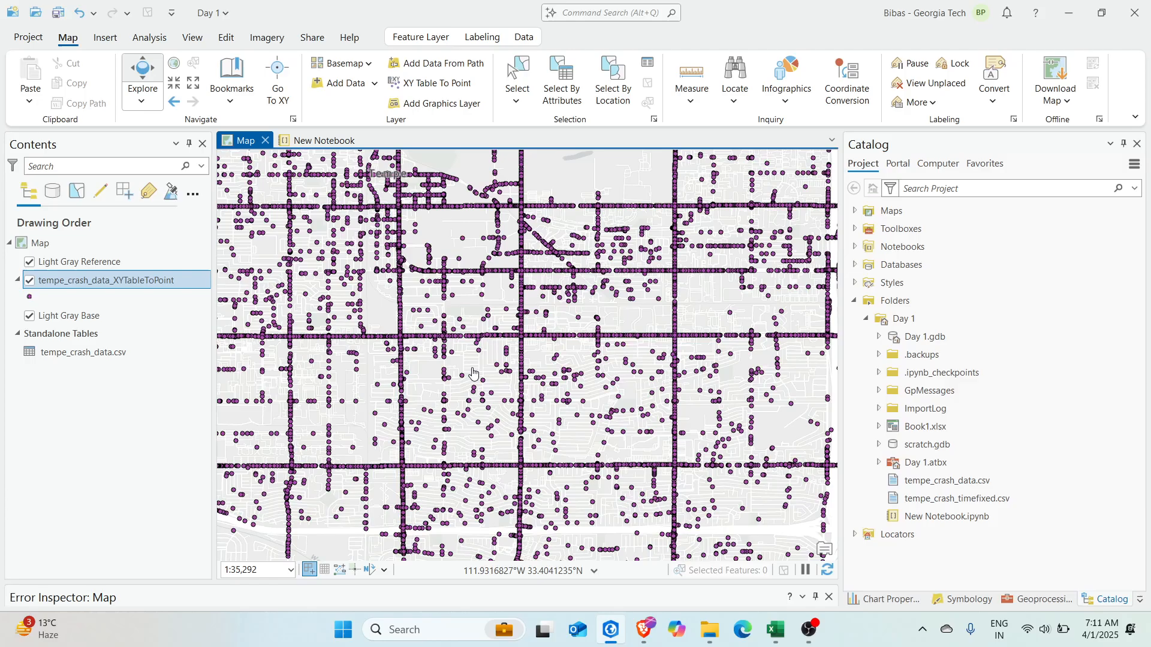
scroll(534, 362, down, 3)
drag(547, 360, 539, 350)
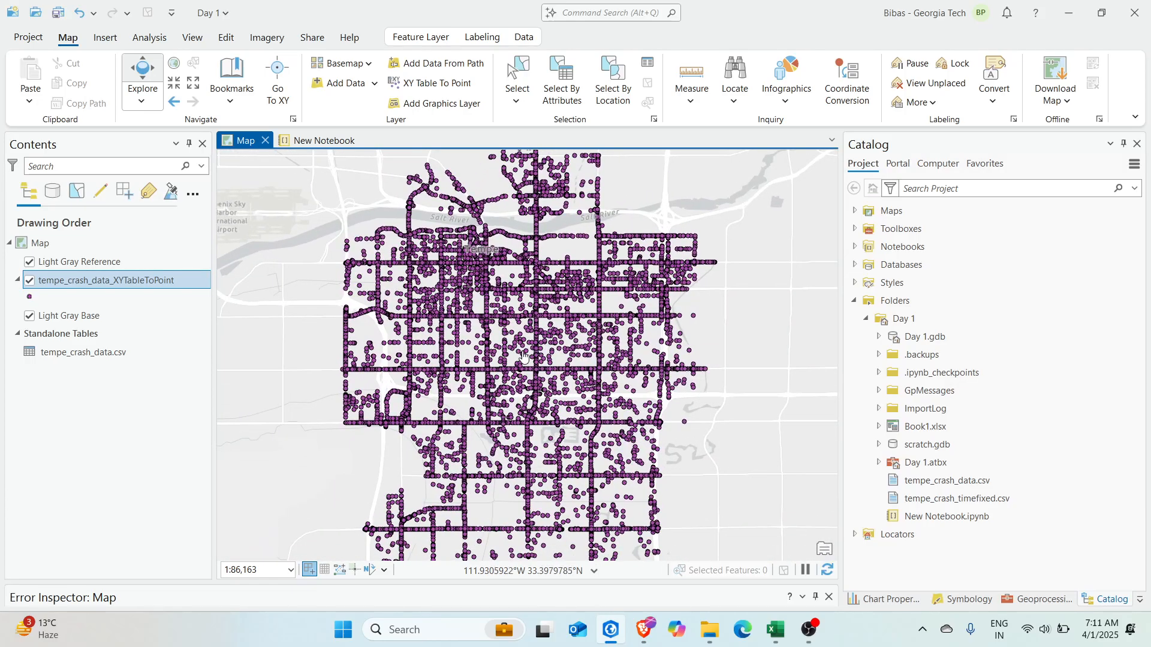
drag(524, 357, 549, 369)
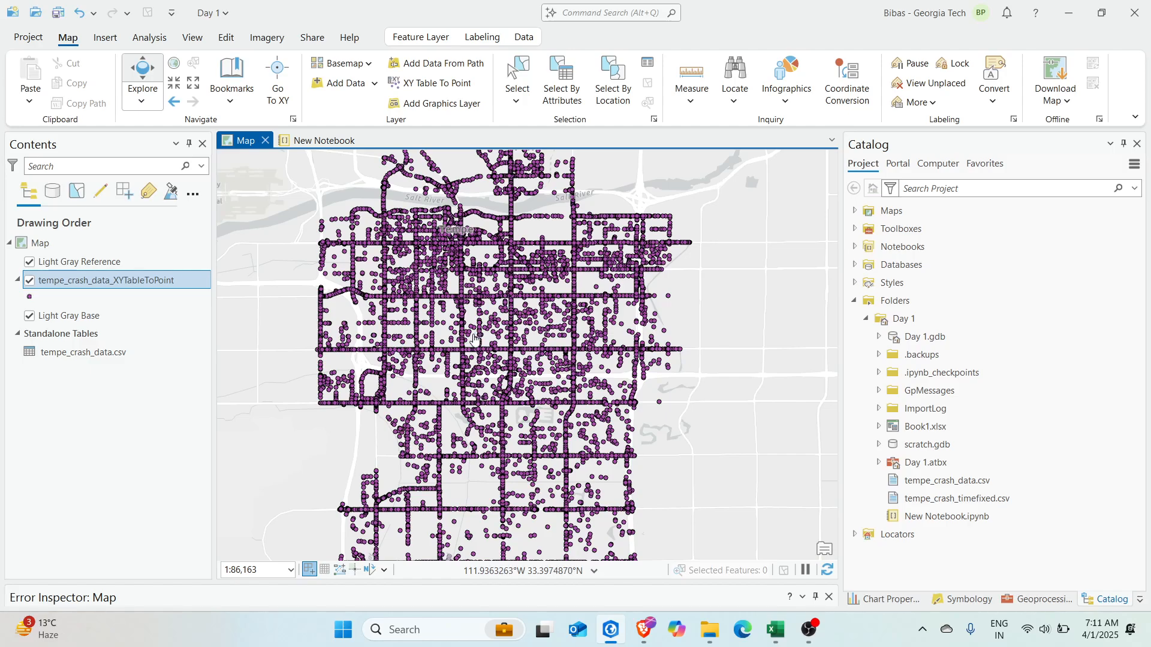
drag(474, 339, 427, 330)
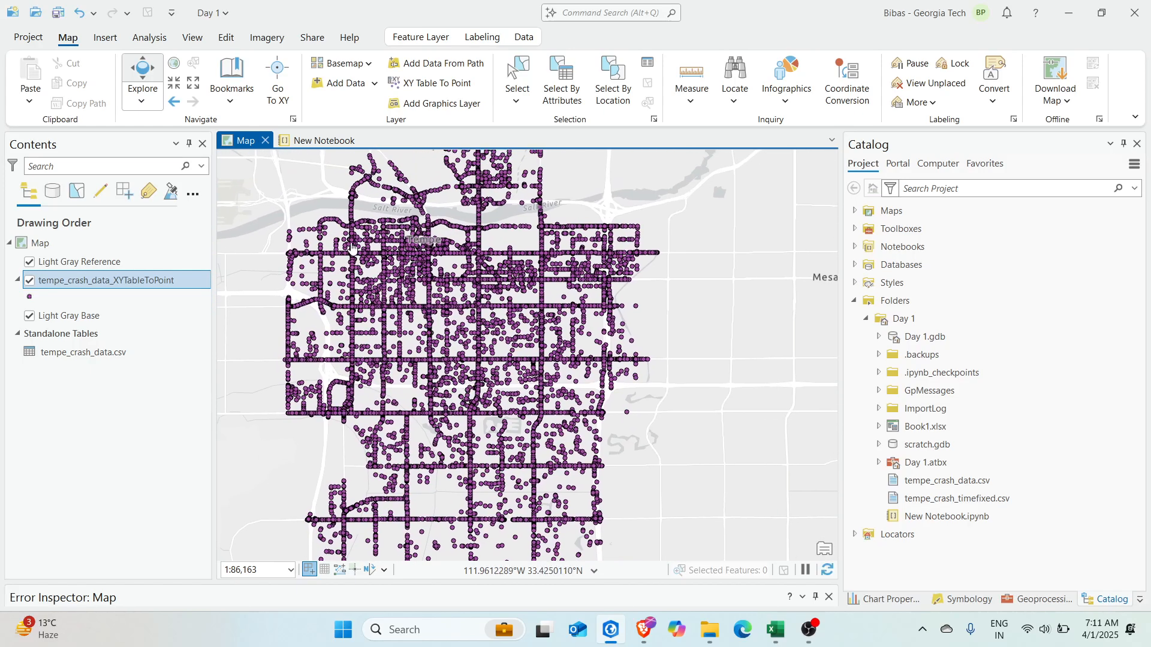
drag(630, 350, 578, 276)
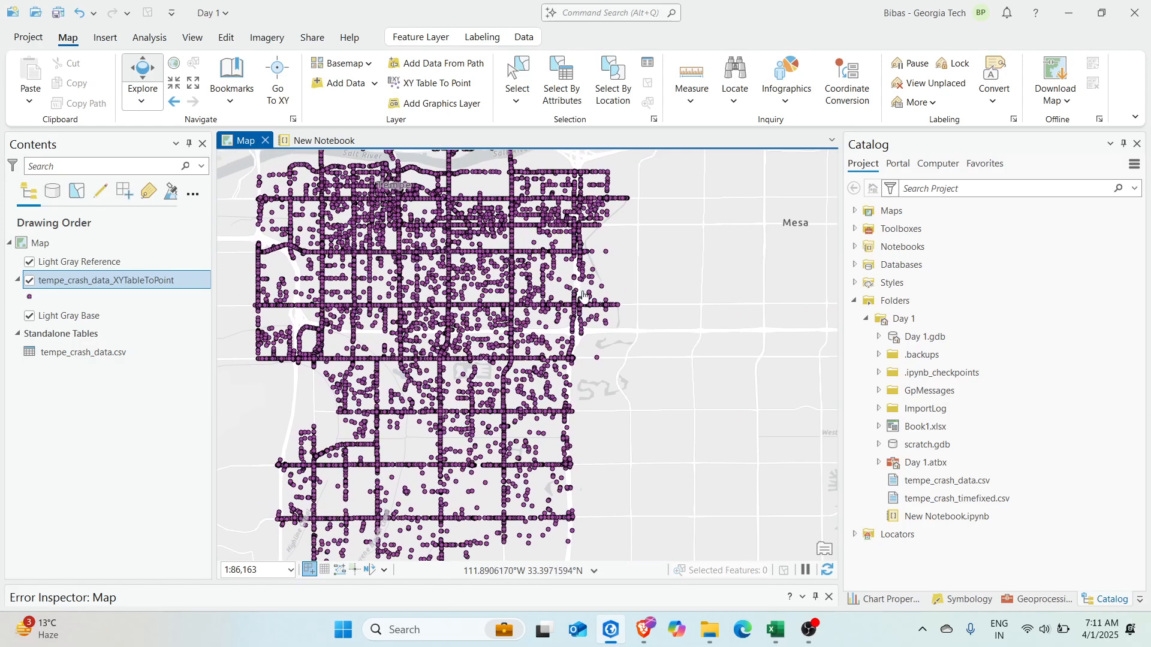
drag(483, 309, 481, 362)
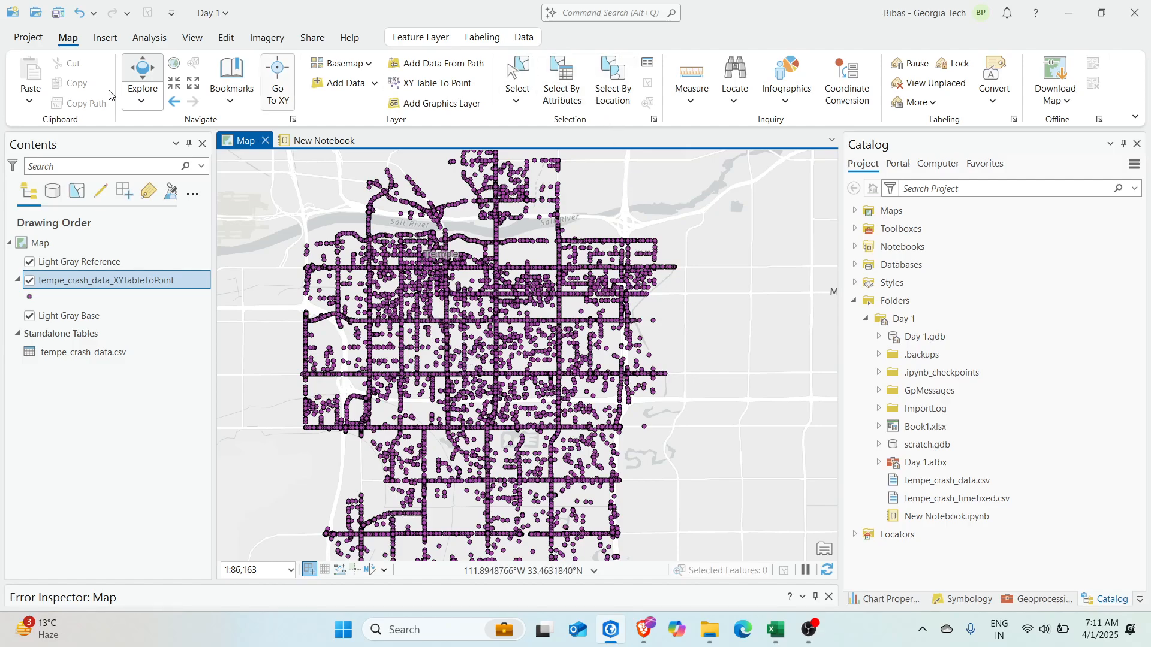
Open Select By Attributes for tempe_crash_data_XYTableToPoint and look through the values available for Age_Drv1.
click(563, 83)
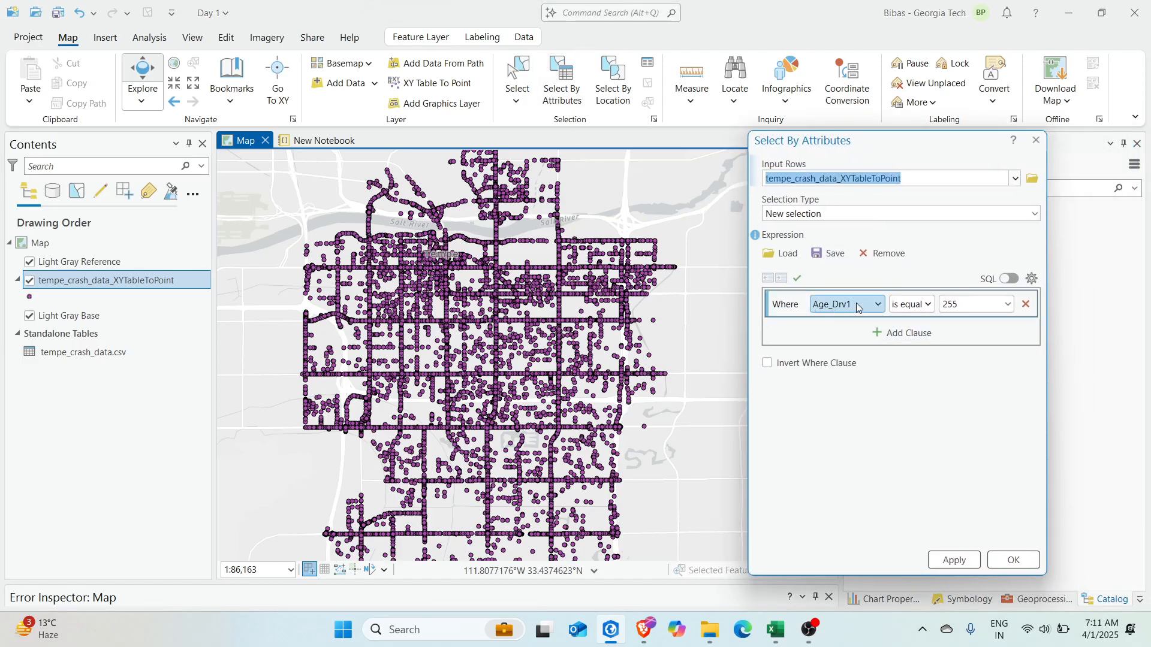
click(858, 307)
click(857, 324)
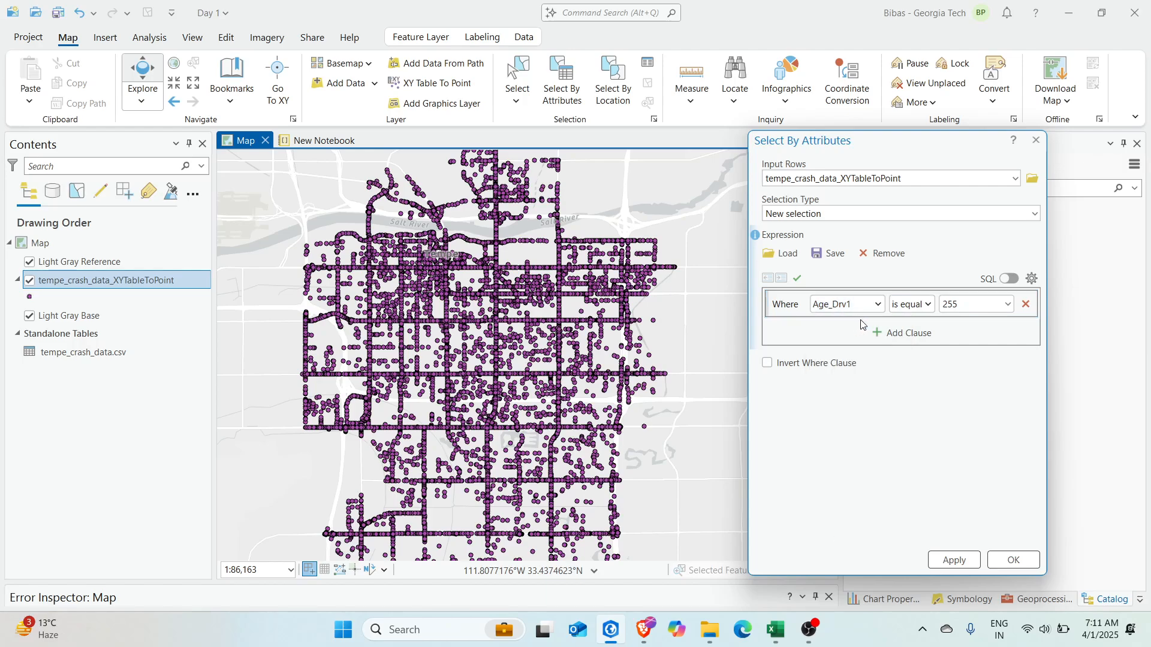
click(929, 306)
click(919, 324)
click(1008, 305)
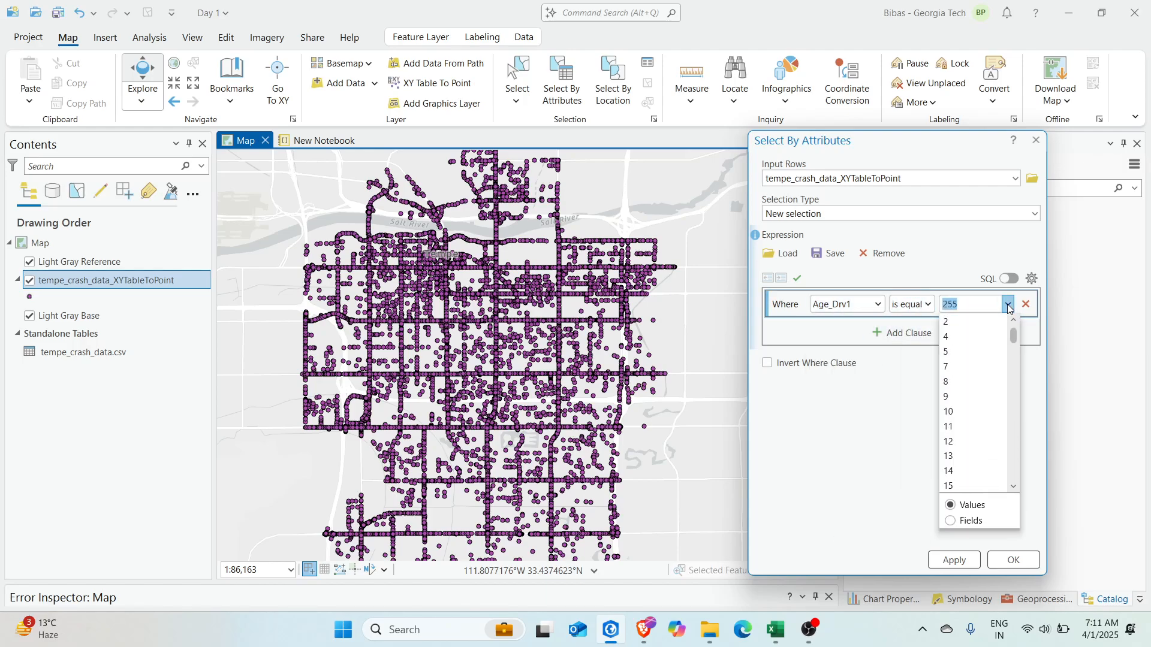
scroll(989, 444, down, 20)
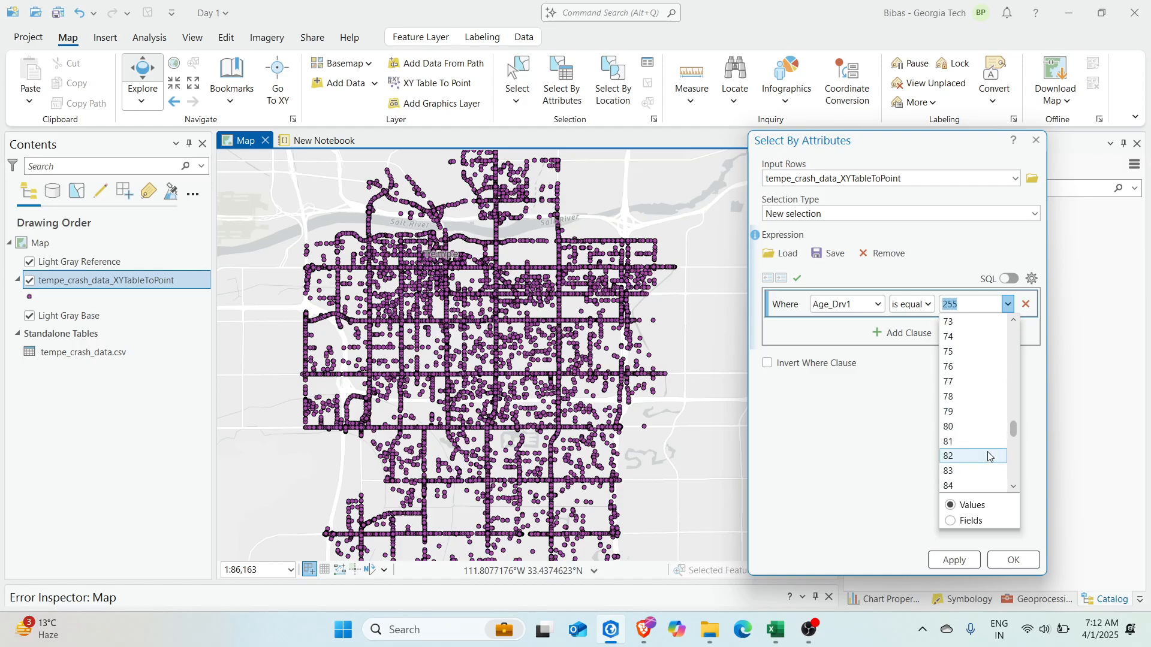
scroll(988, 456, down, 14)
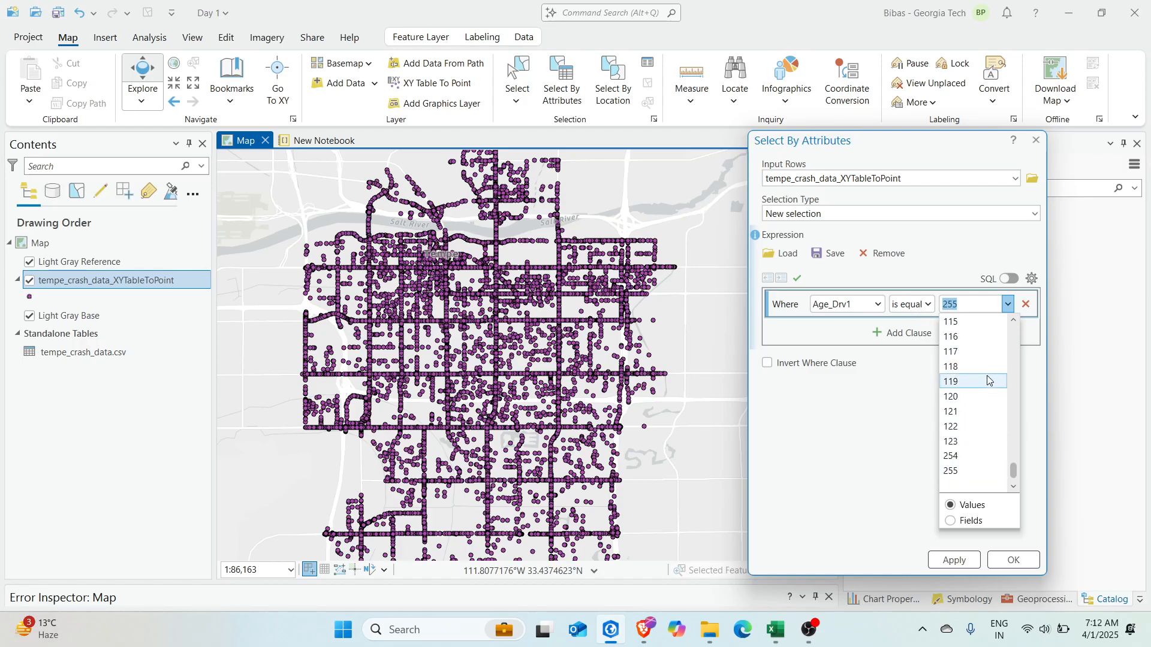
Select the crashes where Age_Drv1 is greater than 118 as a new selection.
click(929, 307)
click(929, 307)
click(926, 356)
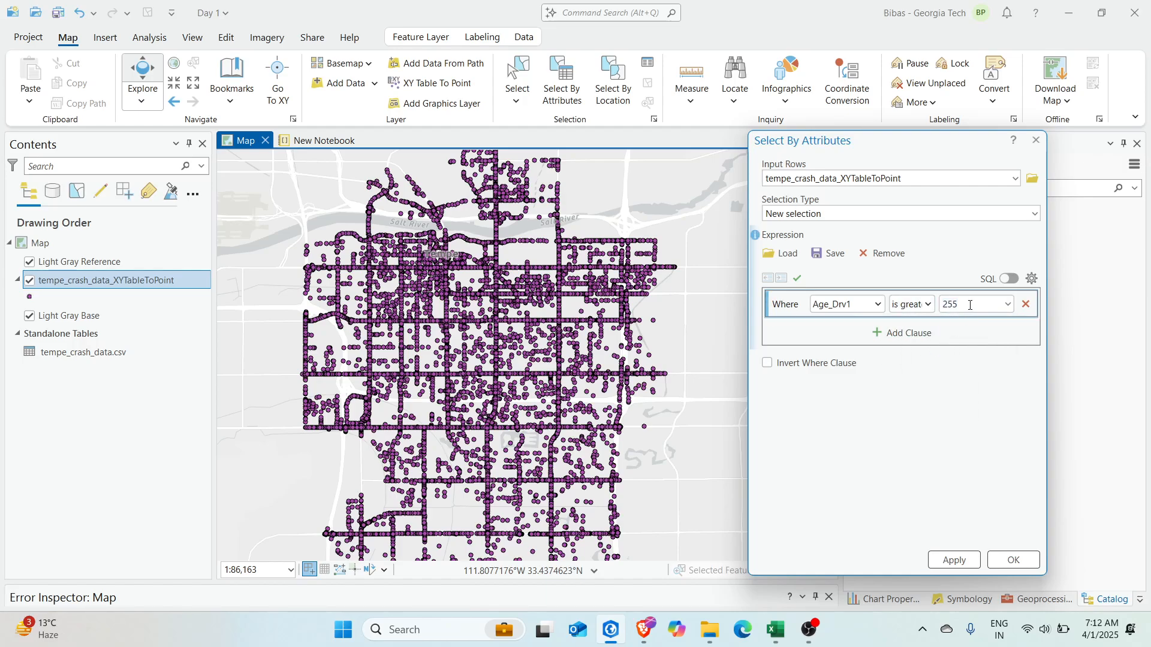
key(BackSpace)
key(BackSpace)
key(BackSpace)
text(118)
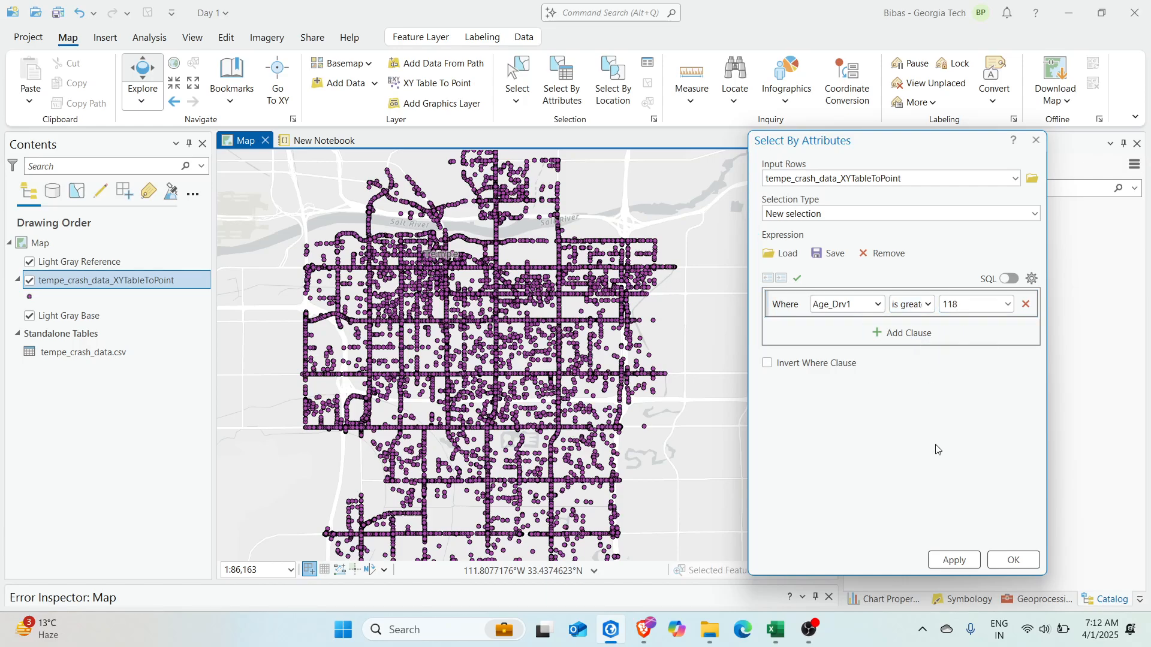
click(960, 559)
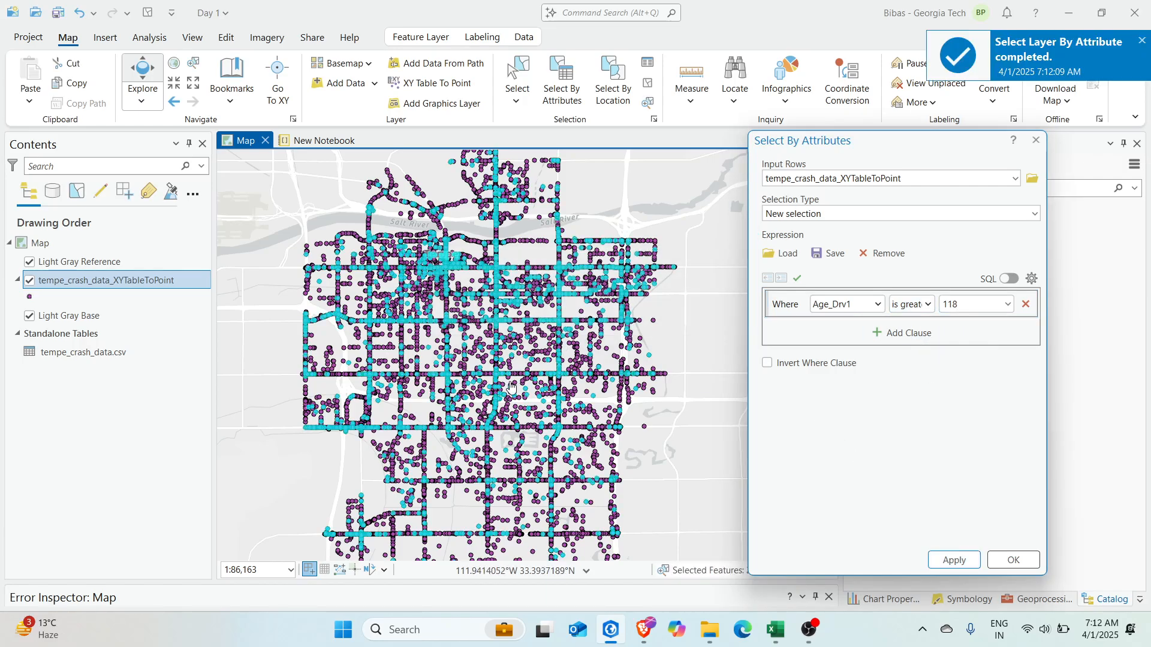
Inspect the selected crash points across Tempe and clear the selection, closing Select By Attributes.
drag(572, 365, 586, 274)
drag(613, 489, 615, 391)
drag(562, 215, 583, 382)
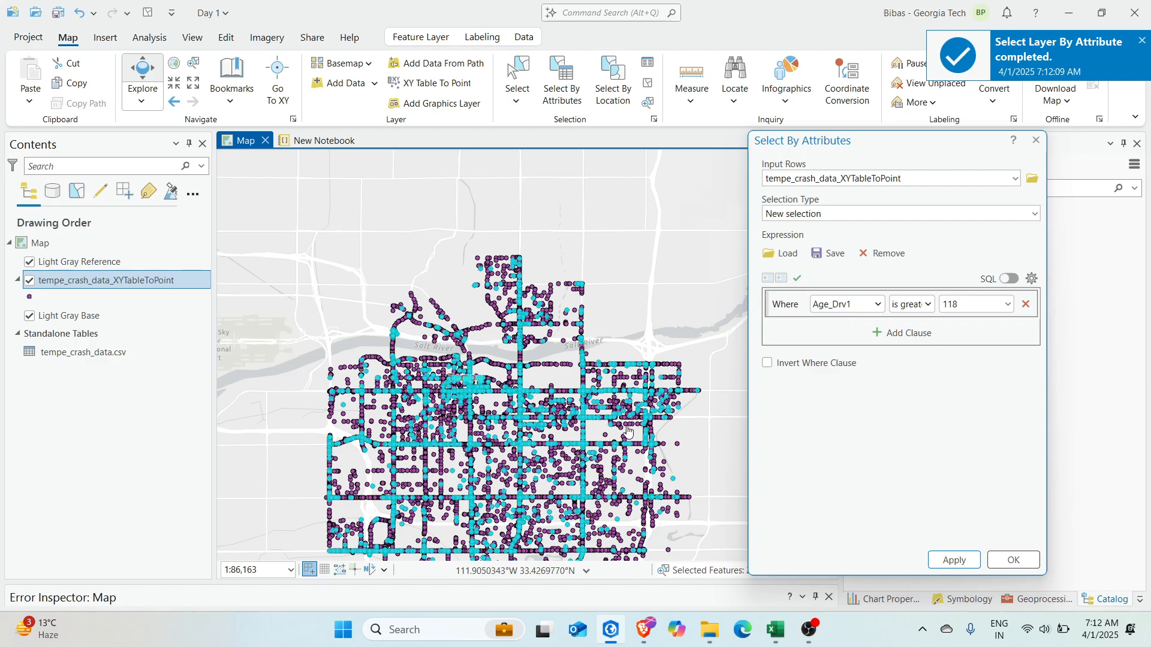
scroll(582, 382, up, 3)
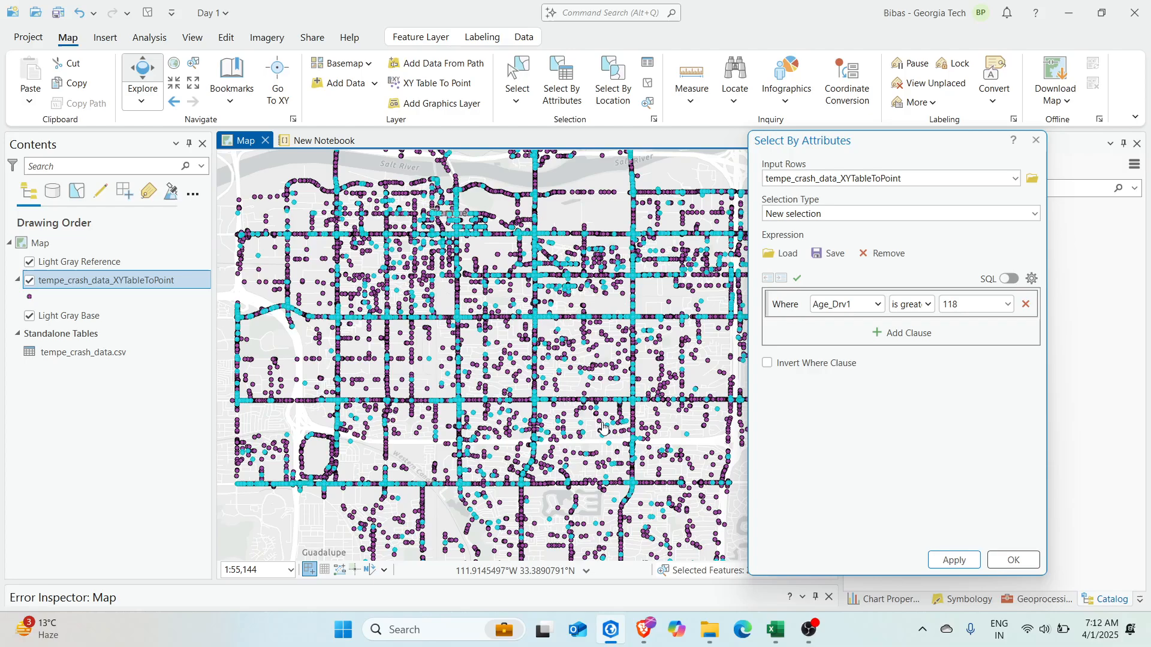
click(1036, 142)
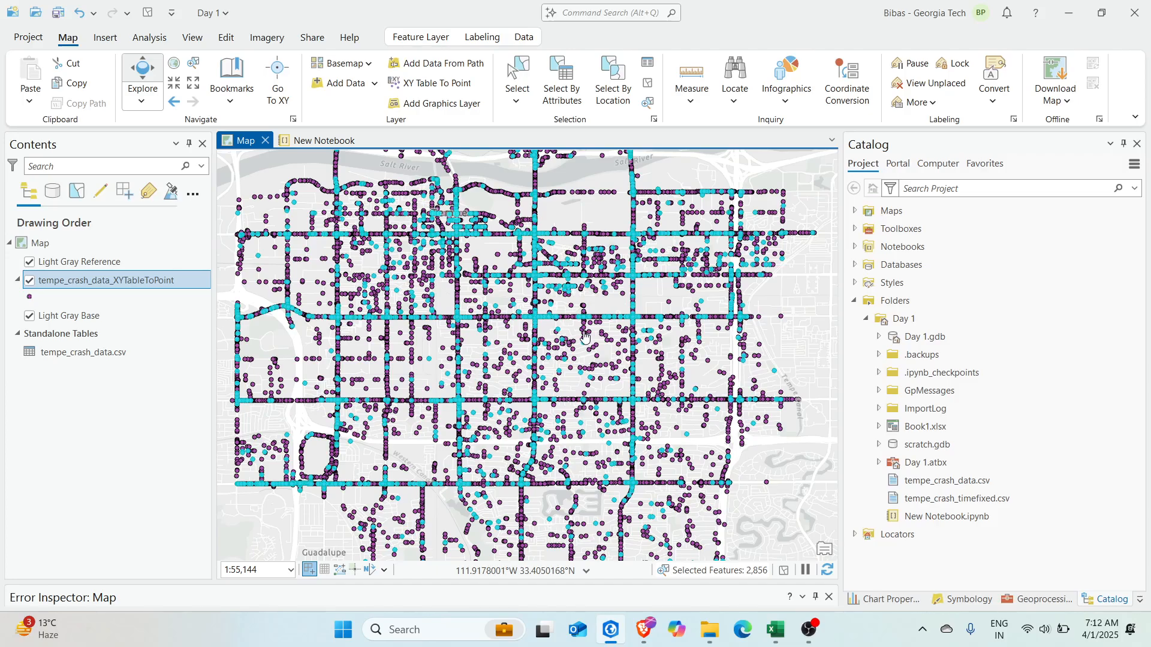
scroll(585, 337, down, 2)
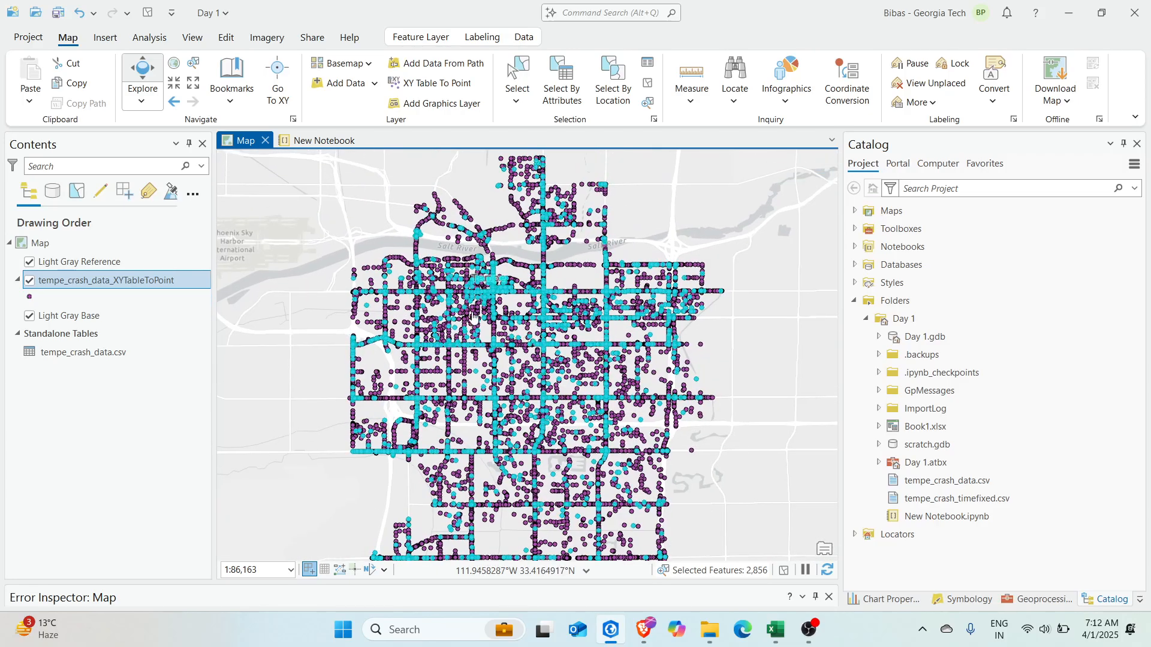
click(517, 77)
click(758, 305)
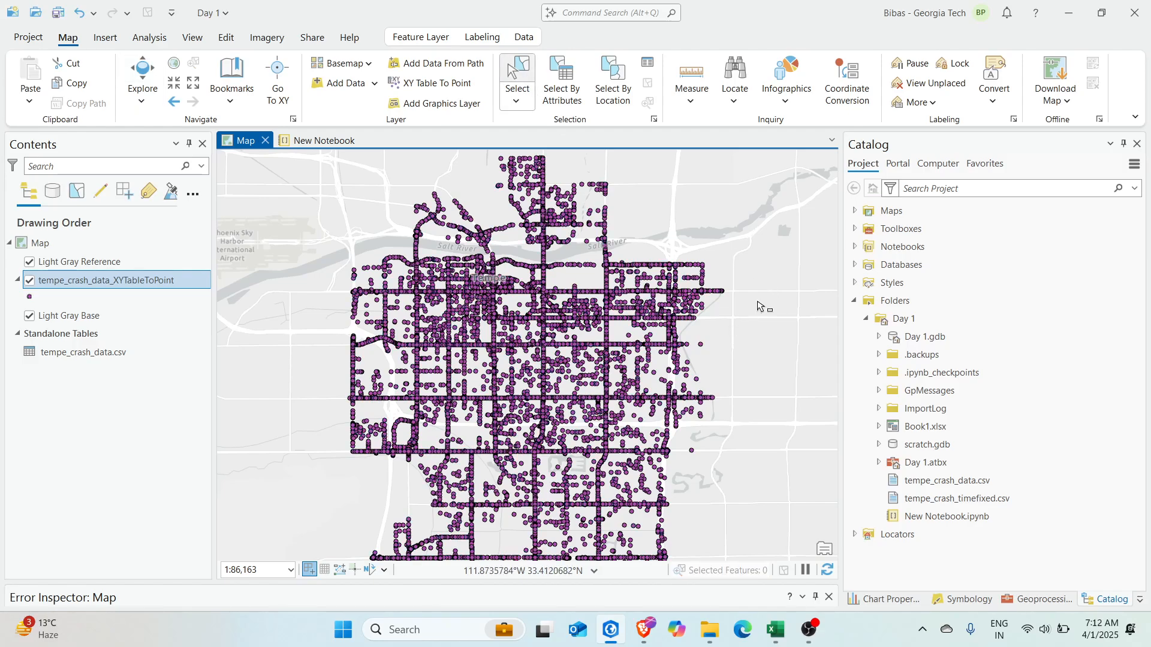
Open the attribute table of tempe_crash_data_XYTableToPoint and examine its junction, injury, fatality and collision fields.
drag(653, 421, 638, 391)
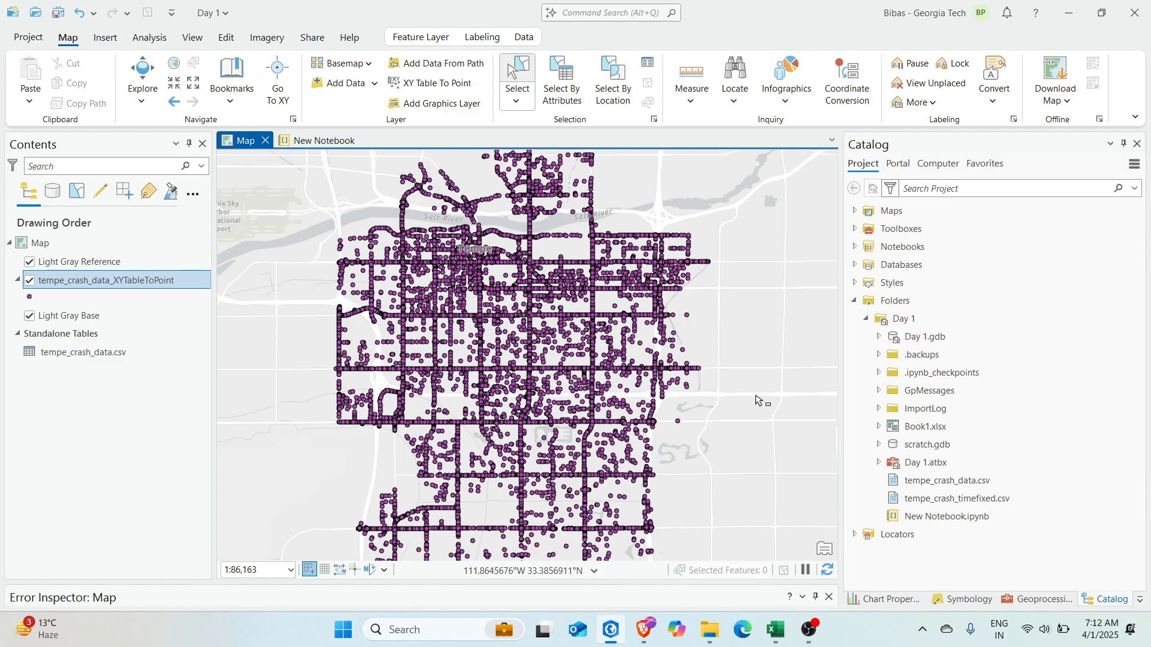
scroll(617, 402, up, 3)
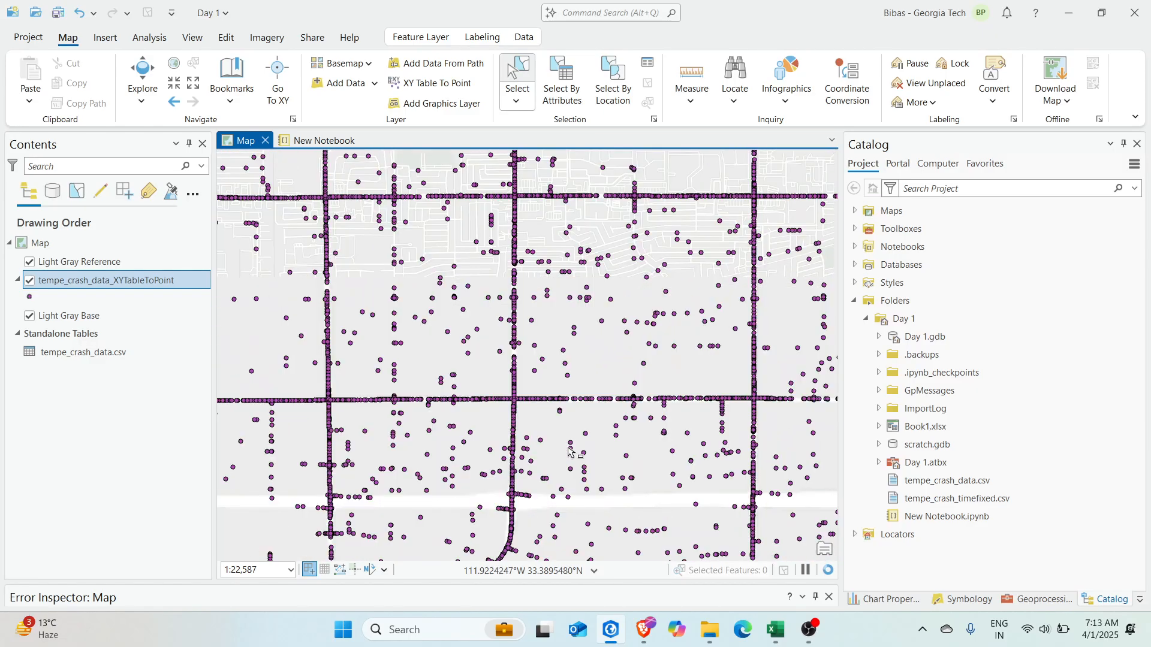
scroll(580, 345, up, 2)
scroll(486, 355, up, 1)
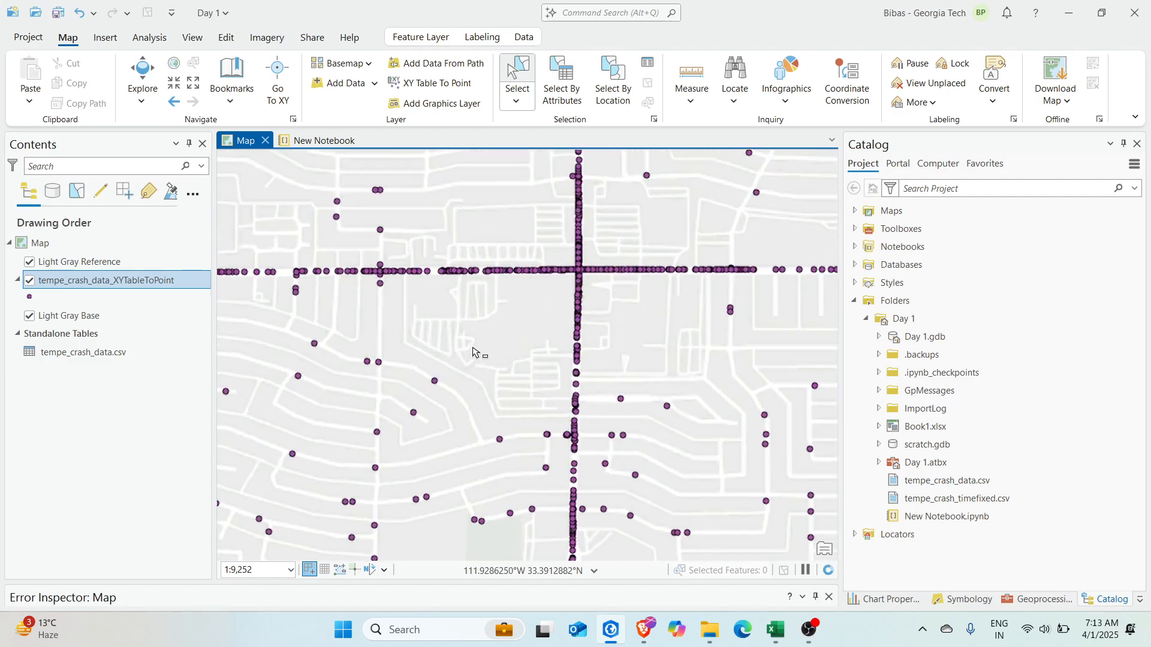
drag(550, 343, 592, 425)
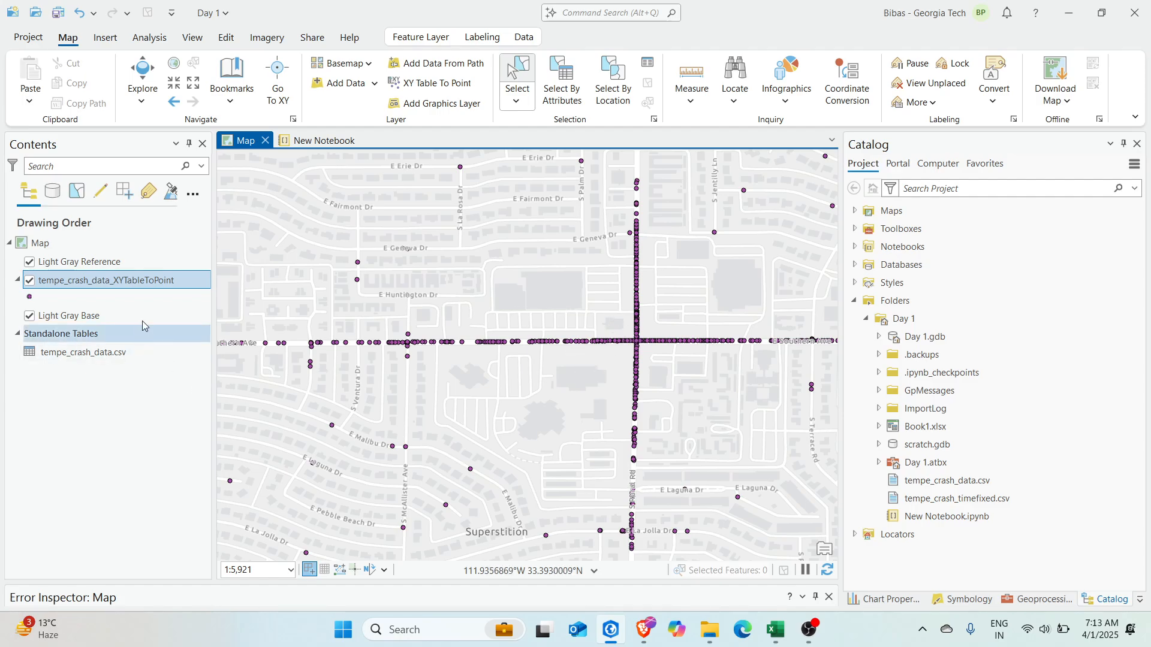
click(132, 284)
right_click(132, 284)
click(192, 170)
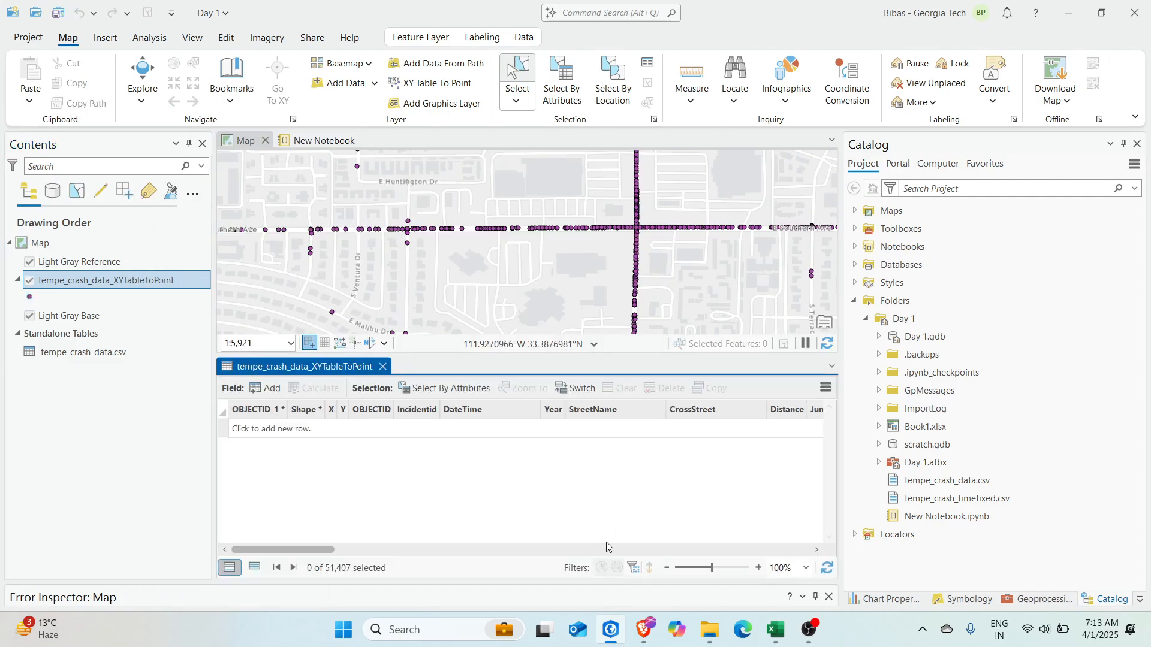
drag(311, 548, 401, 549)
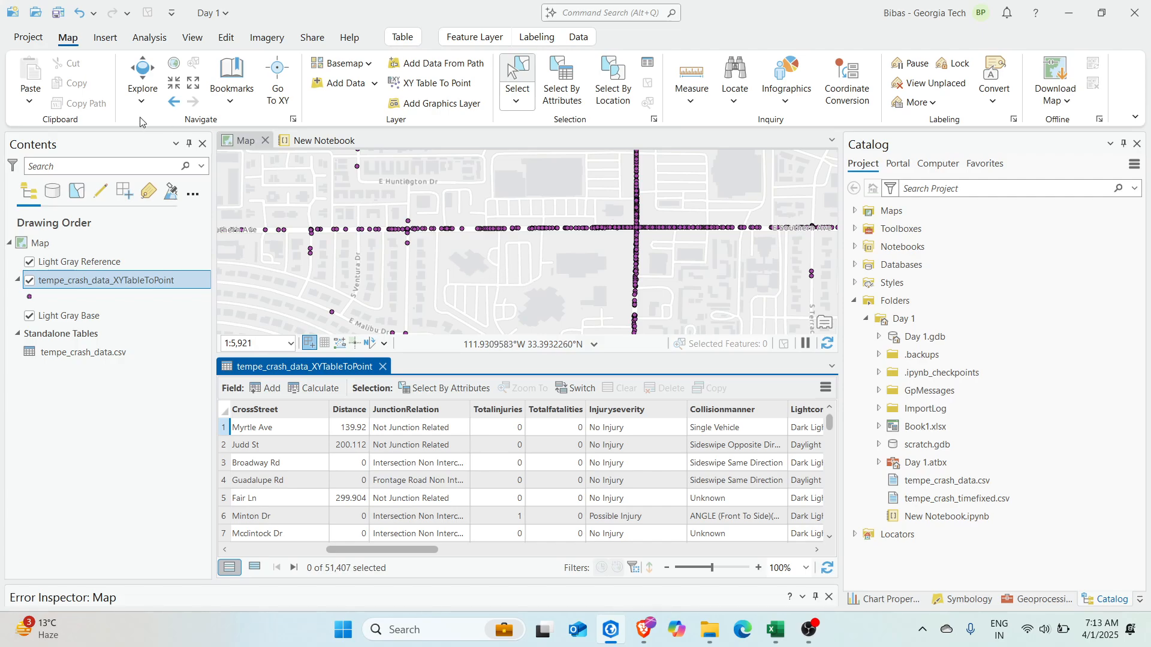
Find and open the Hot Spot Analysis (Getis-Ord Gi*) geoprocessing tool.
click(150, 38)
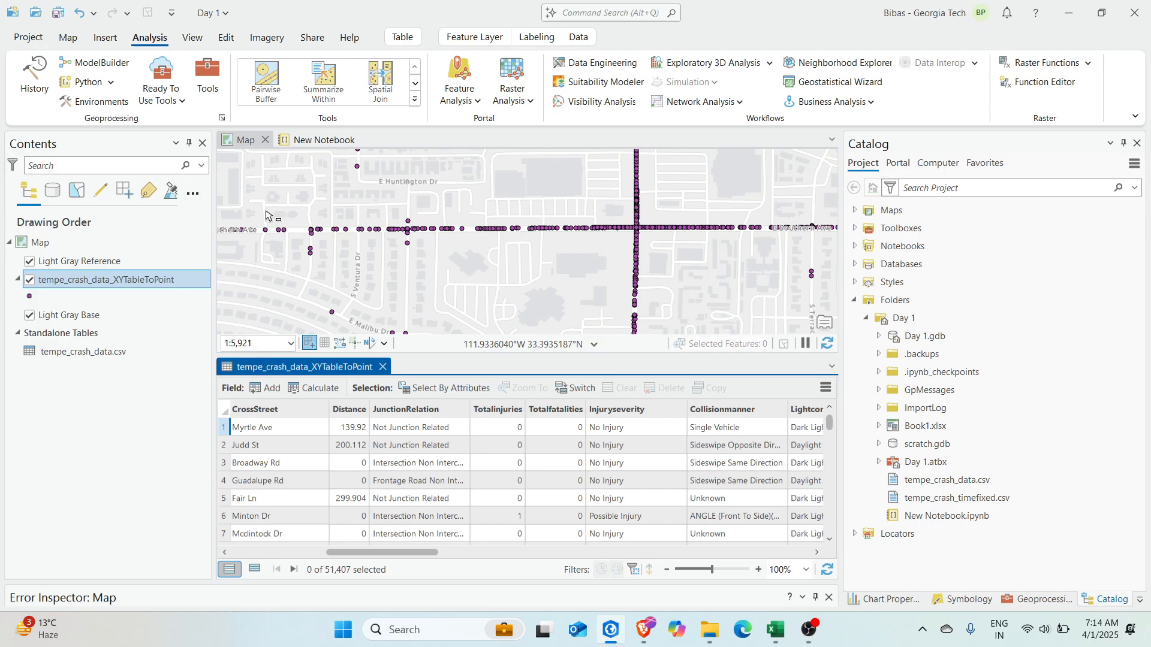
click(208, 78)
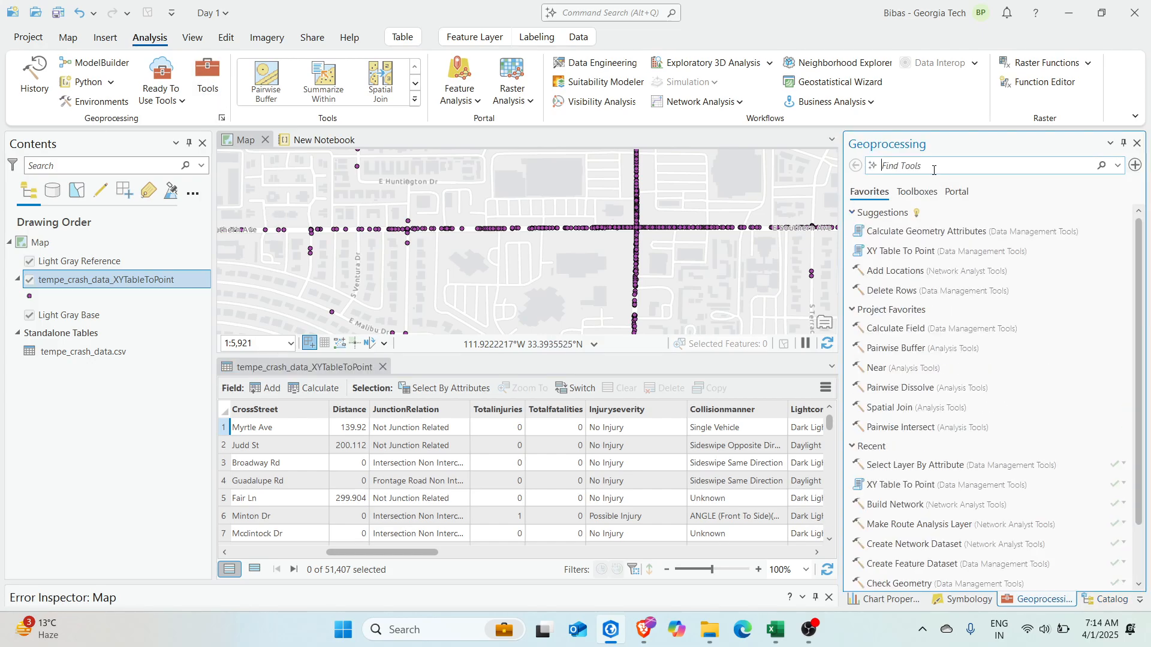
text(hotspot)
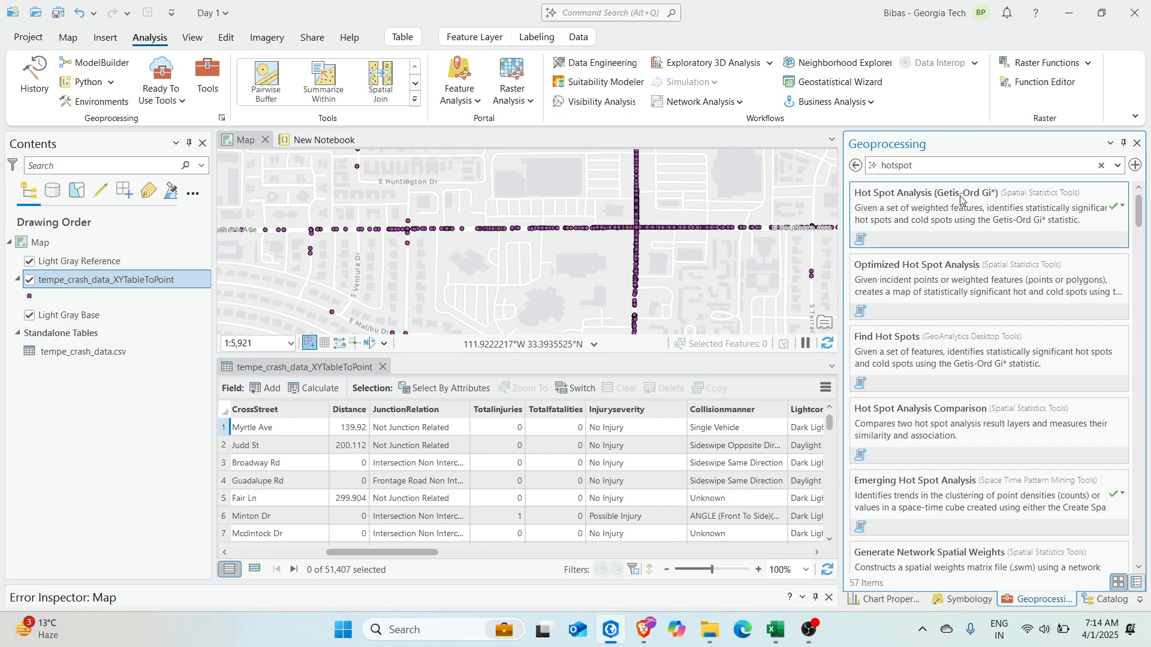
click(985, 194)
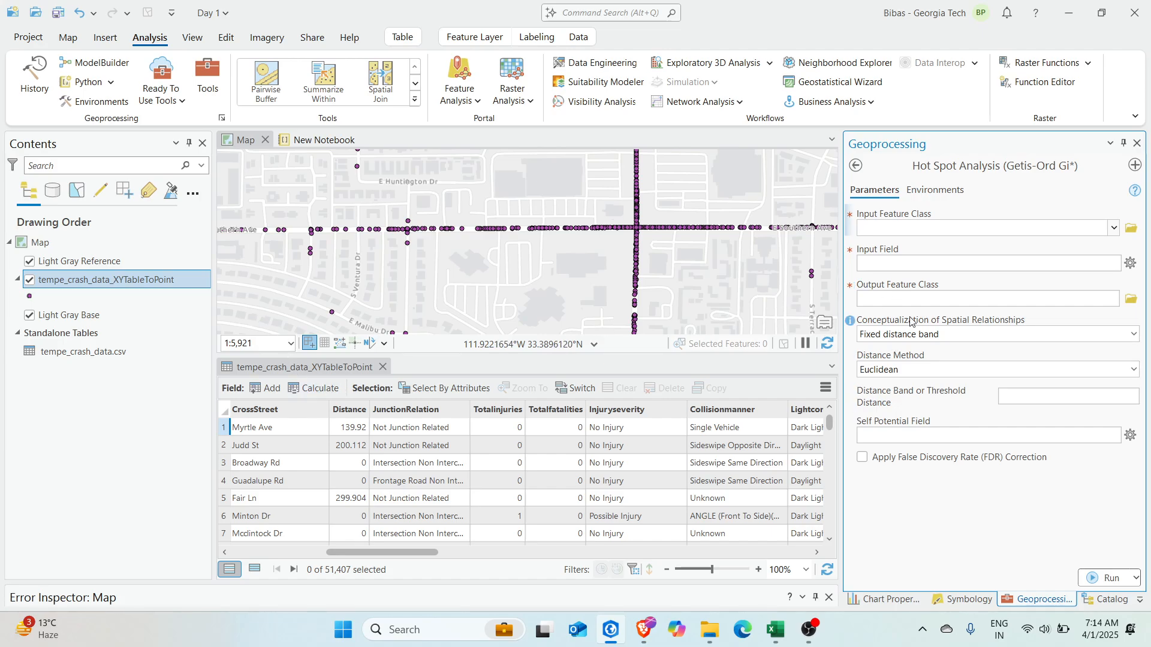
Run Hot Spot Analysis on tempe_crash_data_XYTableToPoint with Totalinjuries as the input field and a distance band of 500.
drag(102, 286, 936, 235)
click(992, 264)
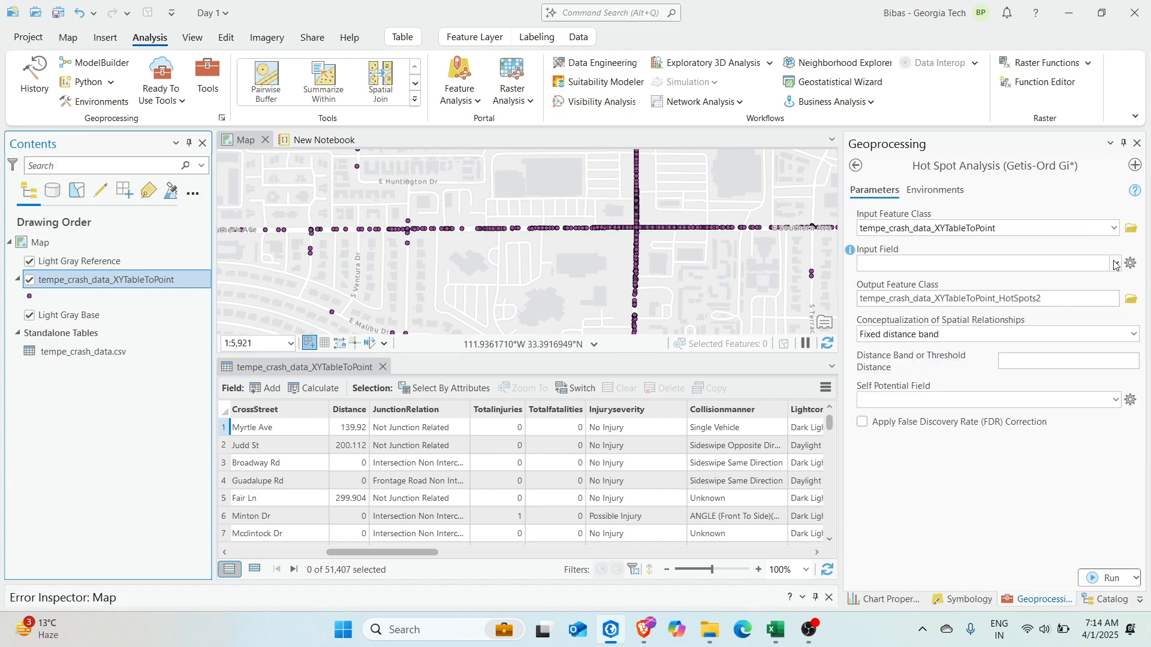
click(928, 378)
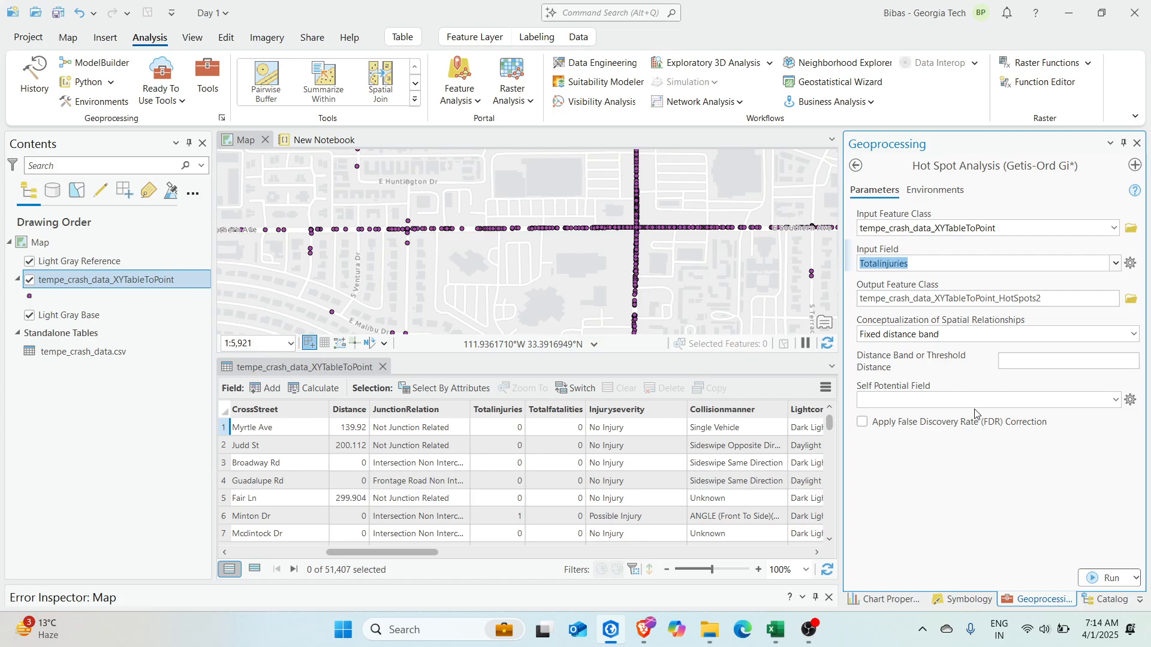
click(1018, 359)
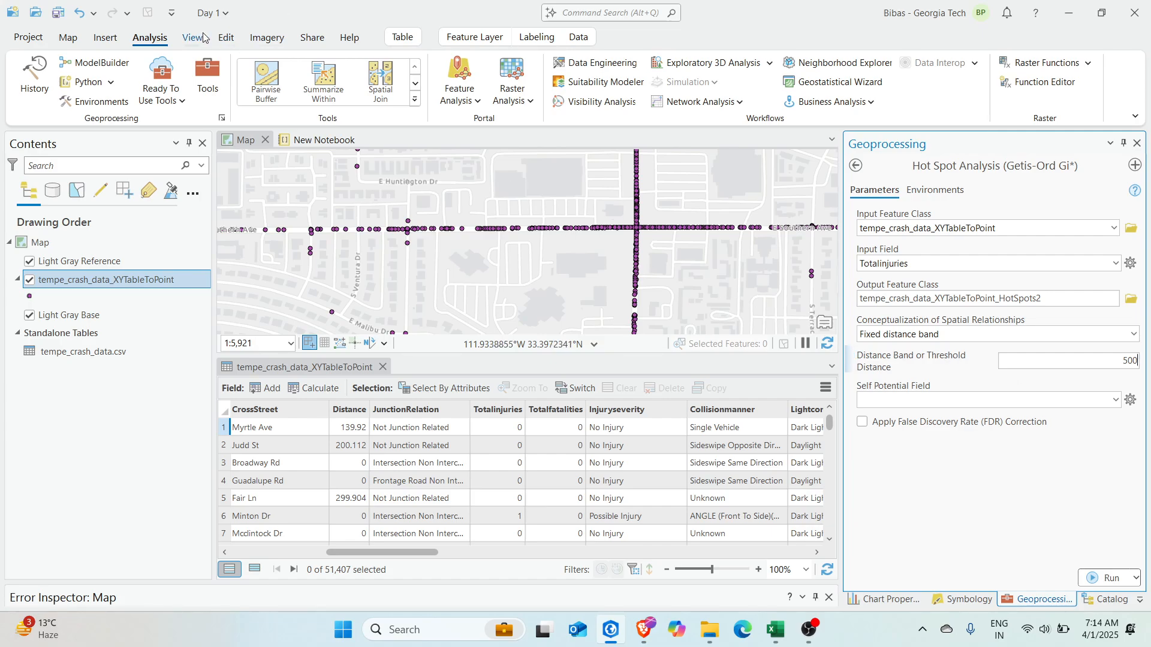
drag(700, 284, 610, 283)
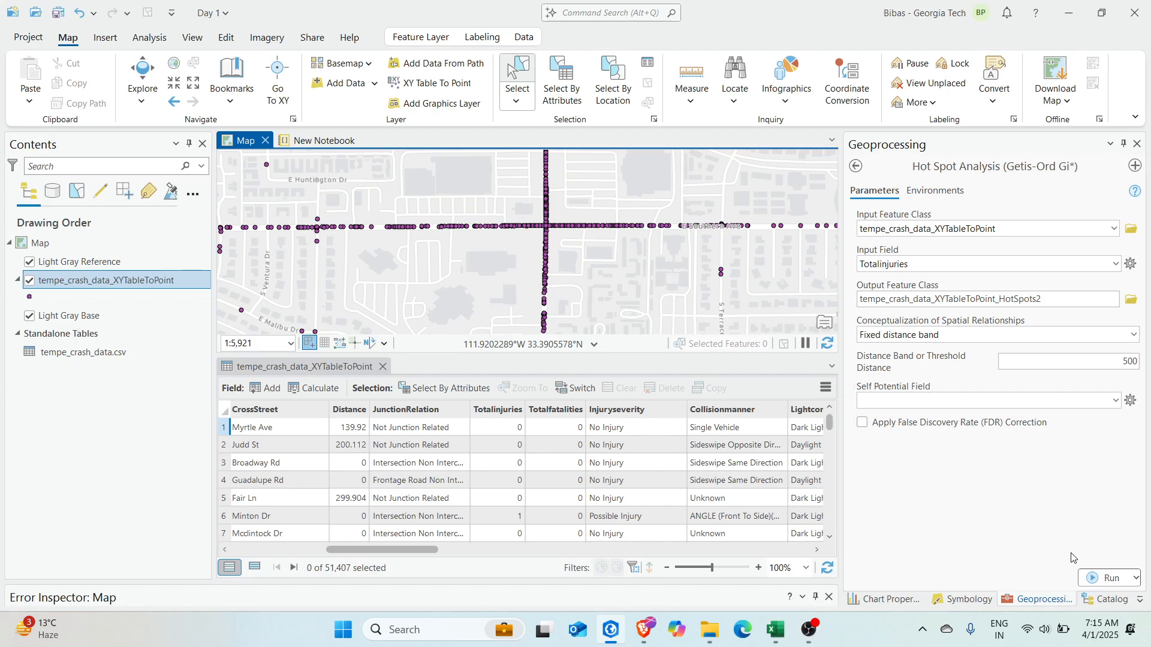
click(1090, 577)
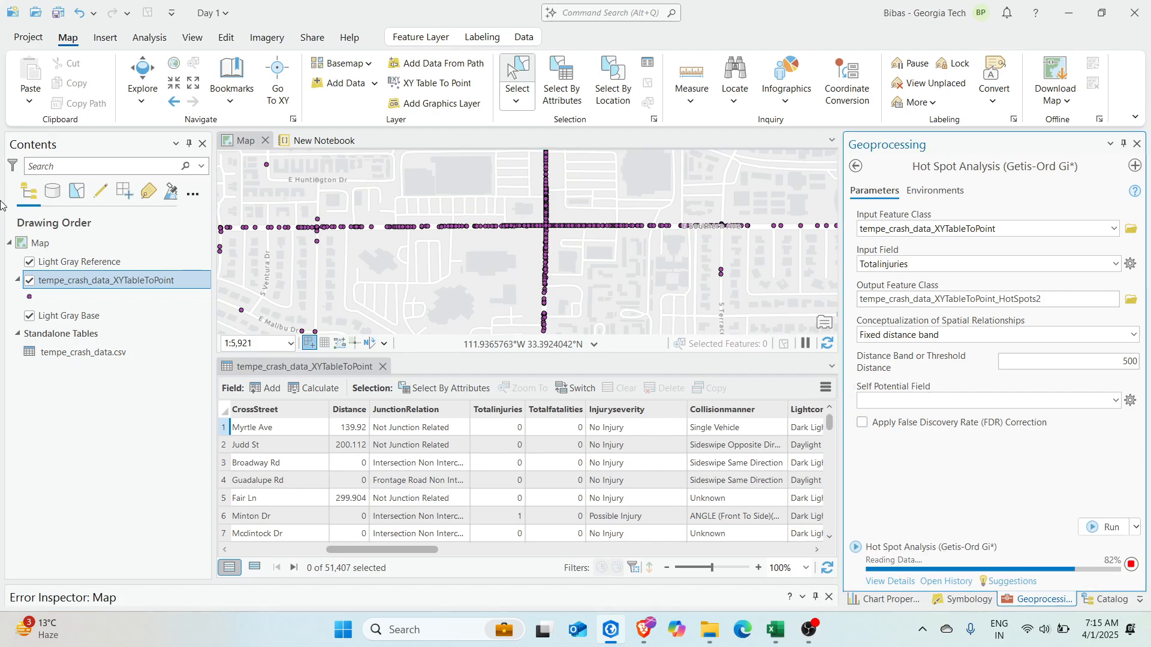
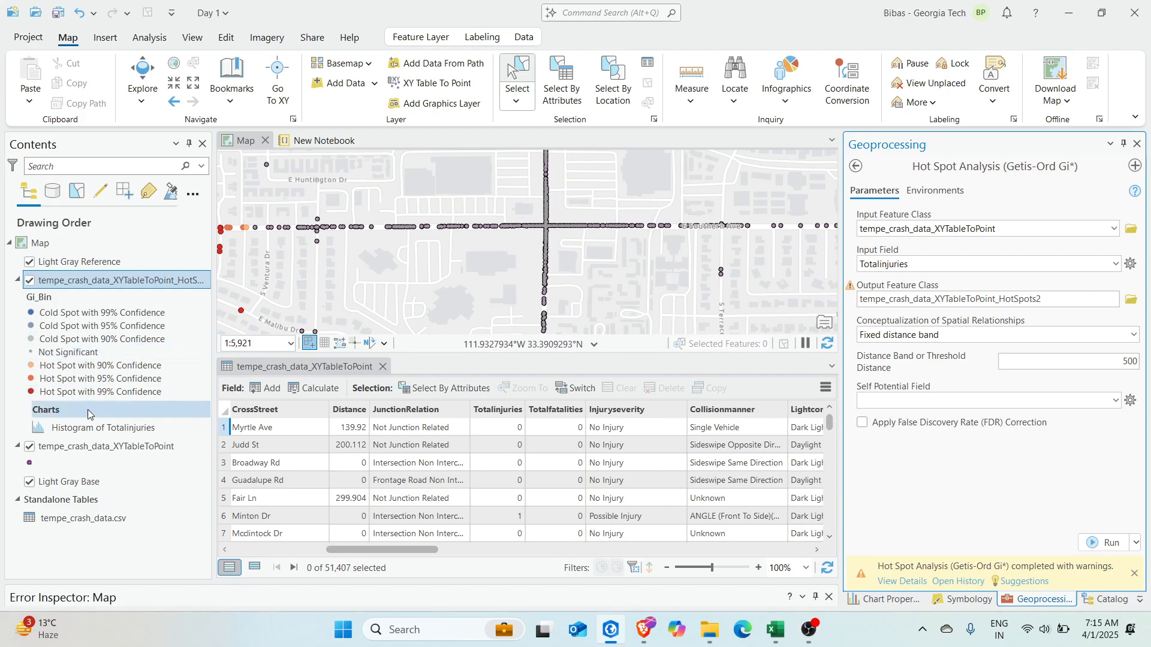
Hide the original tempe_crash_data_XYTableToPoint layer and close its attribute table so the hot spot results fill the map.
click(31, 448)
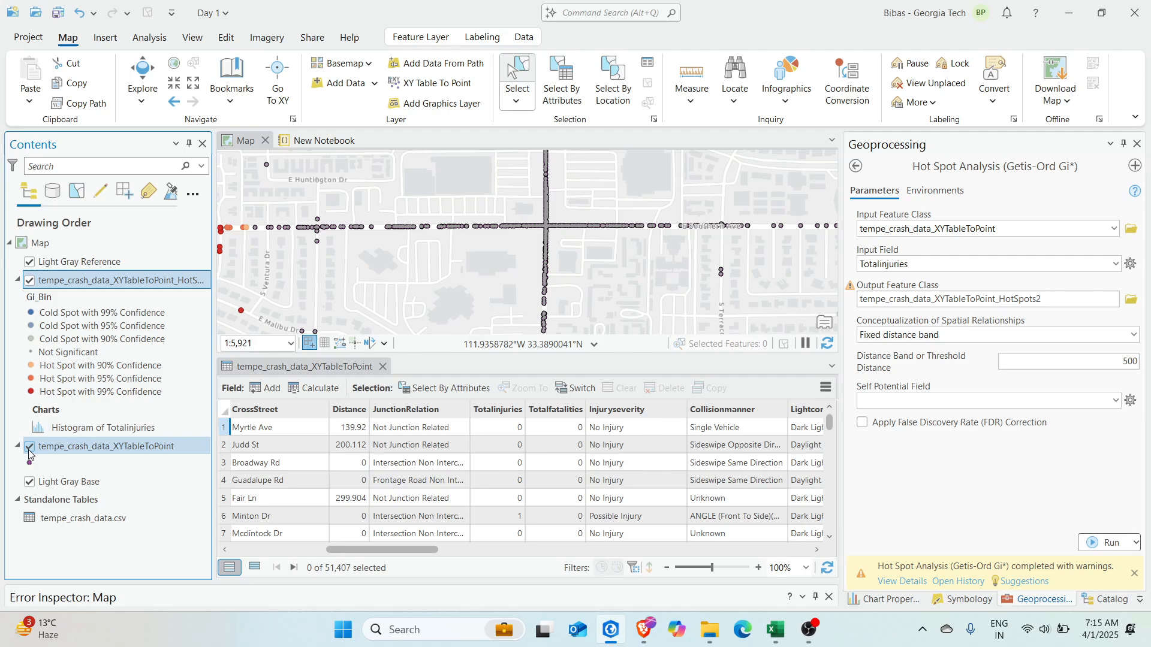
scroll(562, 277, down, 5)
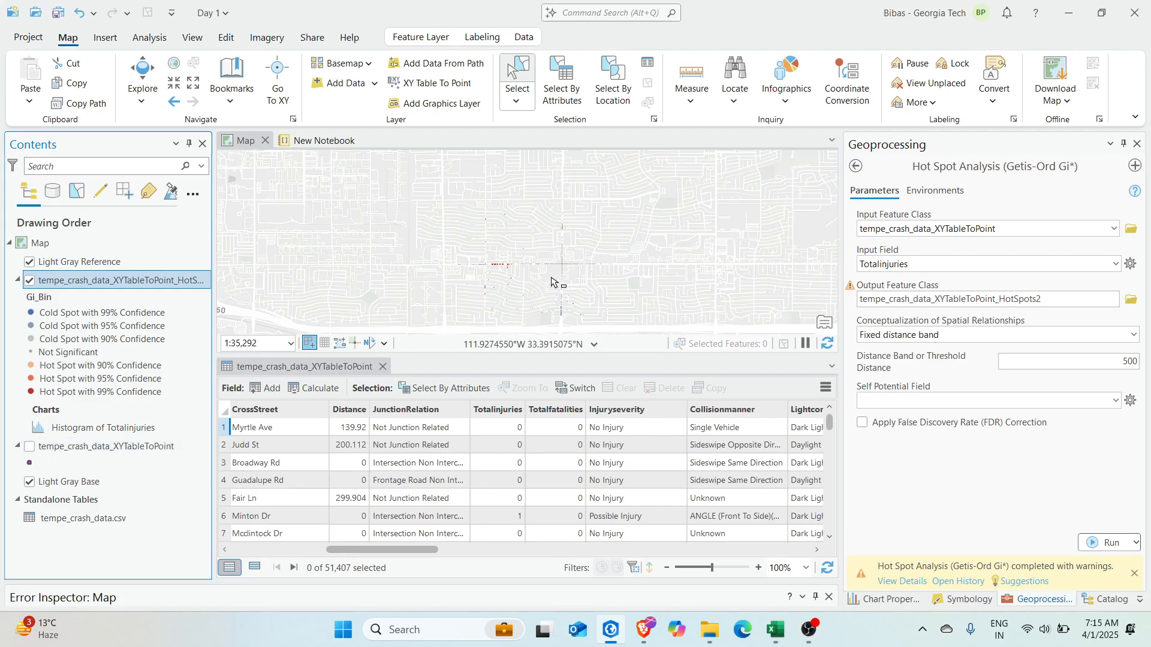
drag(540, 202, 539, 245)
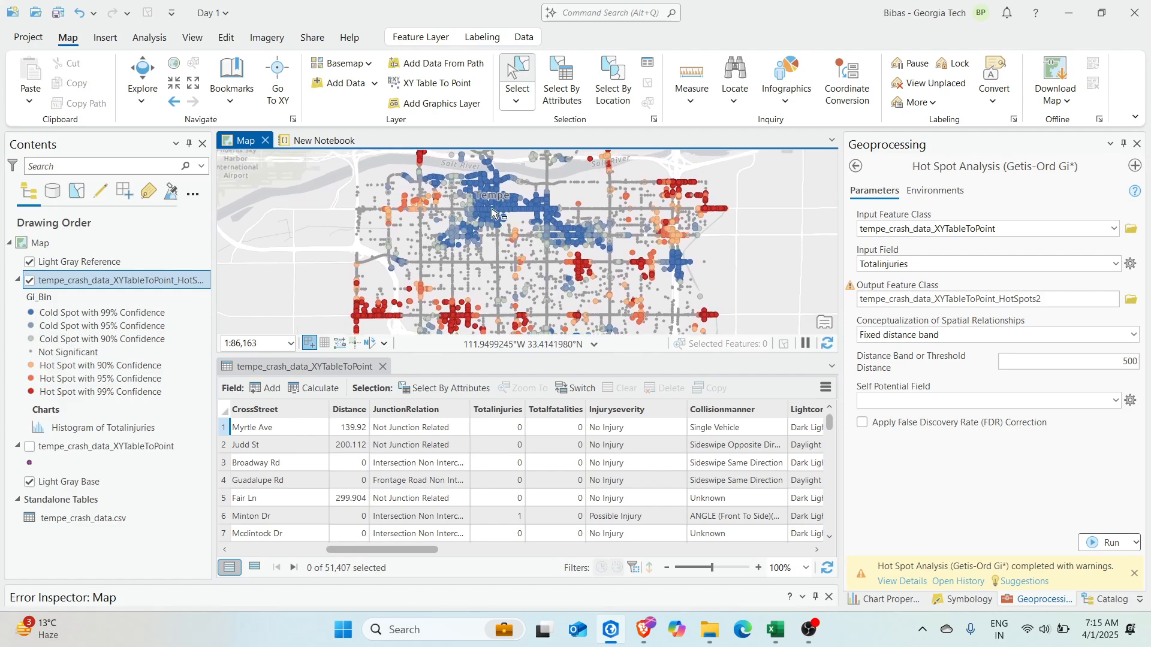
drag(509, 263, 447, 199)
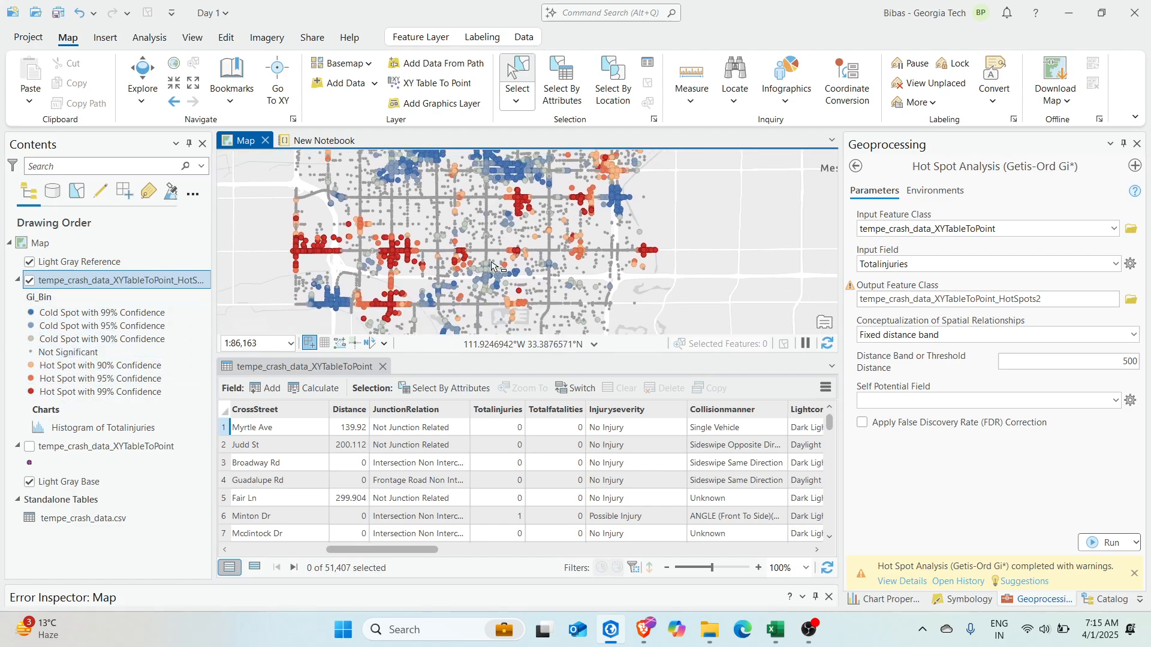
scroll(490, 275, up, 3)
drag(489, 275, 459, 245)
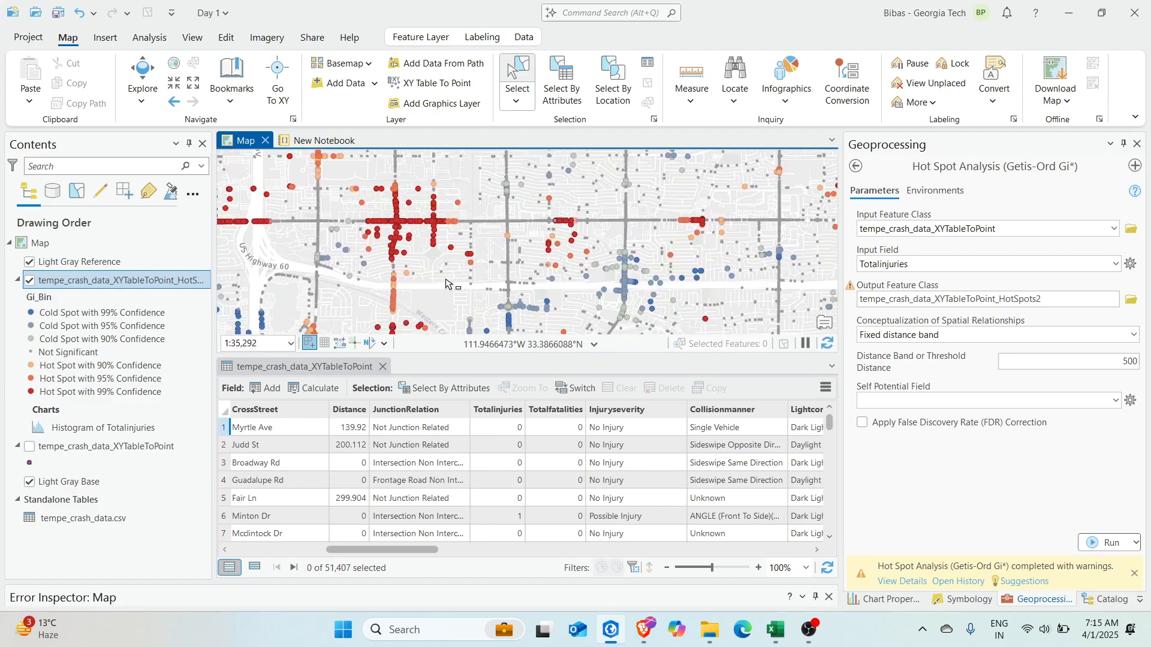
click(383, 366)
Examine the hot spot clusters along the main roads and intersections around US Highway 60.
drag(448, 332, 564, 388)
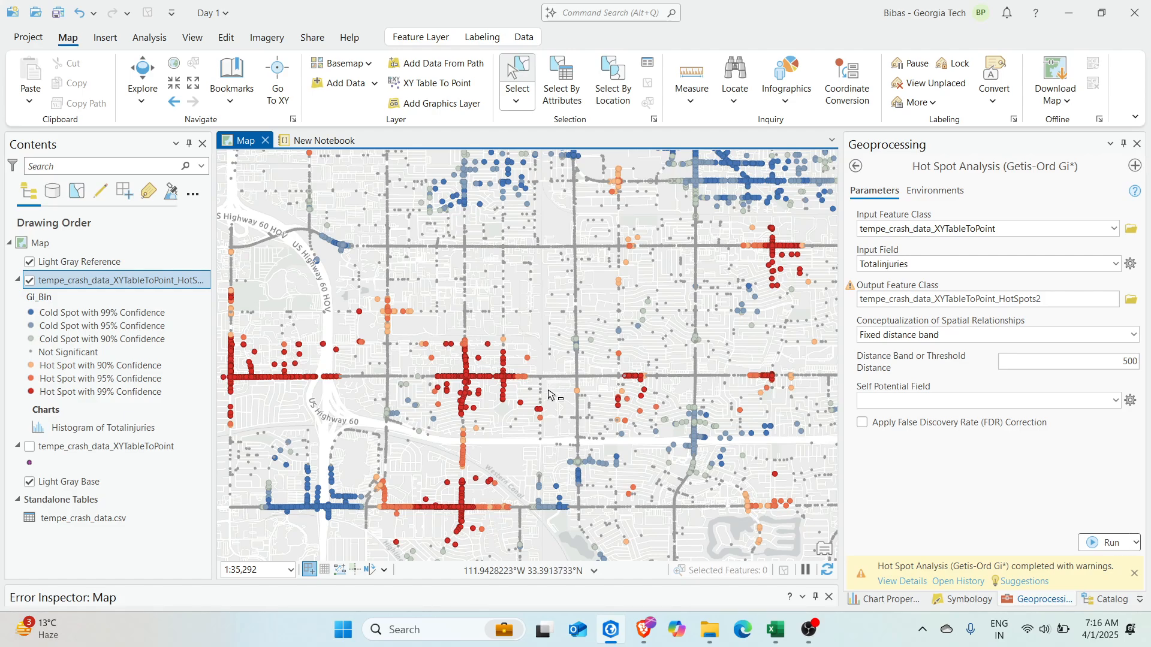
drag(464, 400, 461, 388)
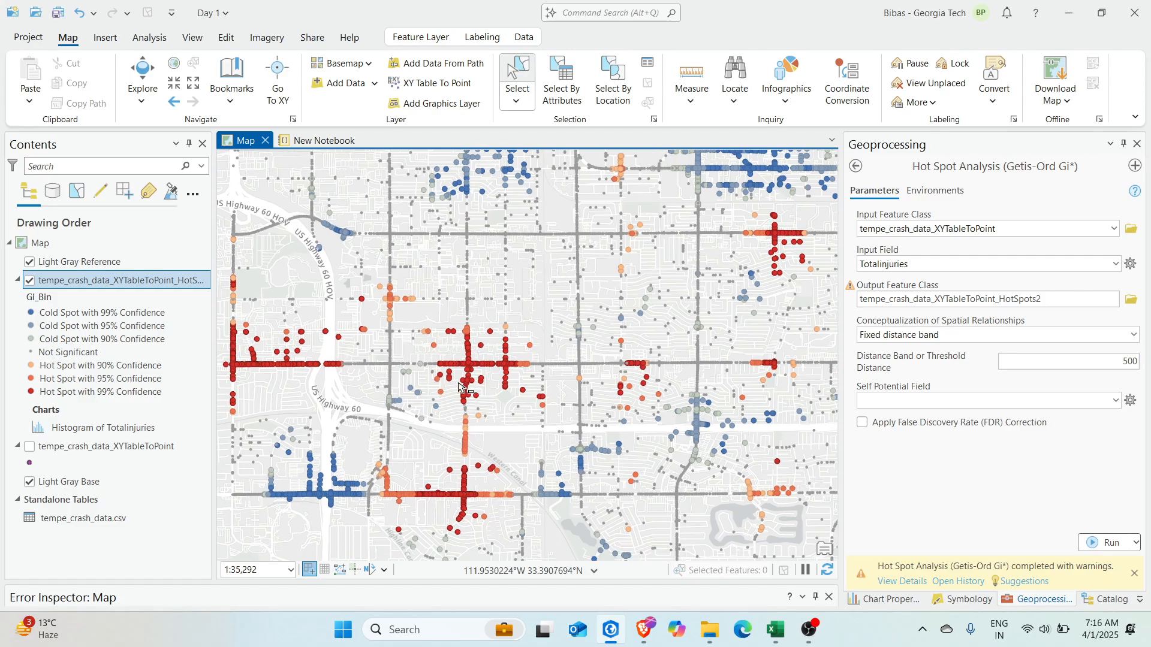
scroll(460, 386, up, 2)
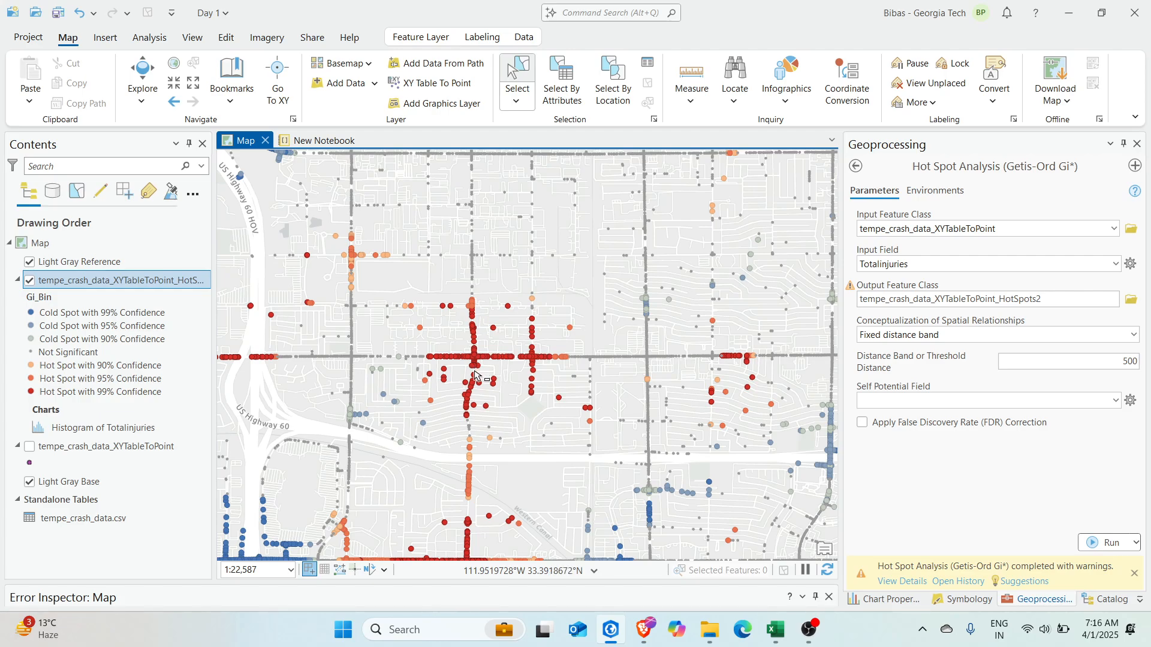
drag(503, 397, 282, 368)
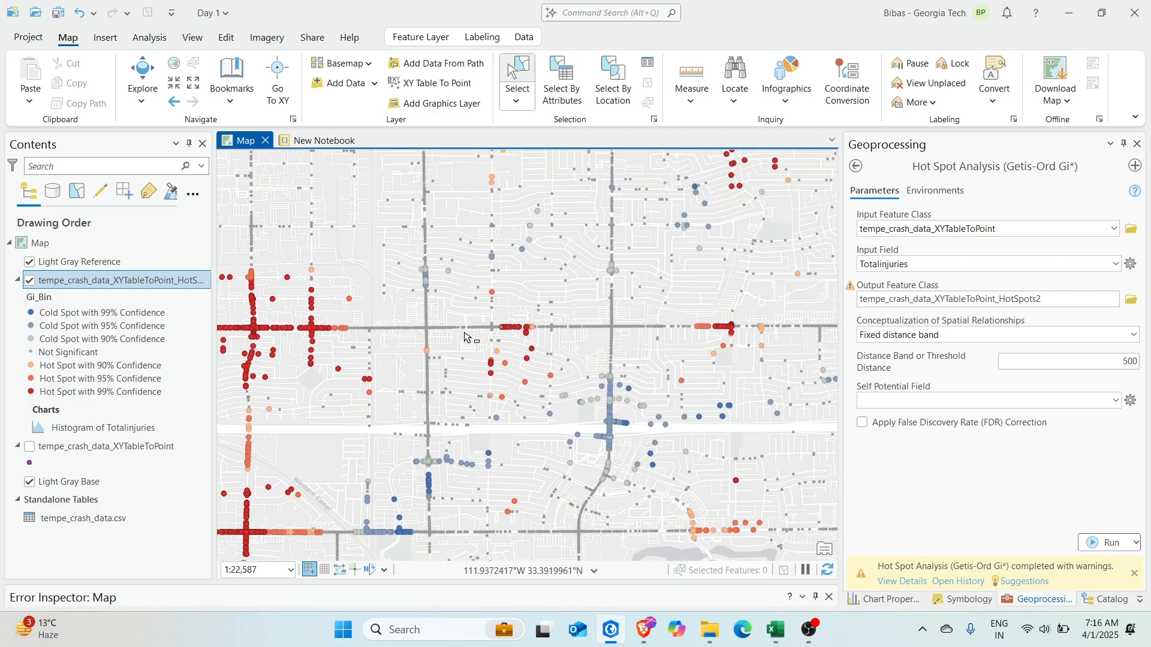
drag(426, 360, 593, 344)
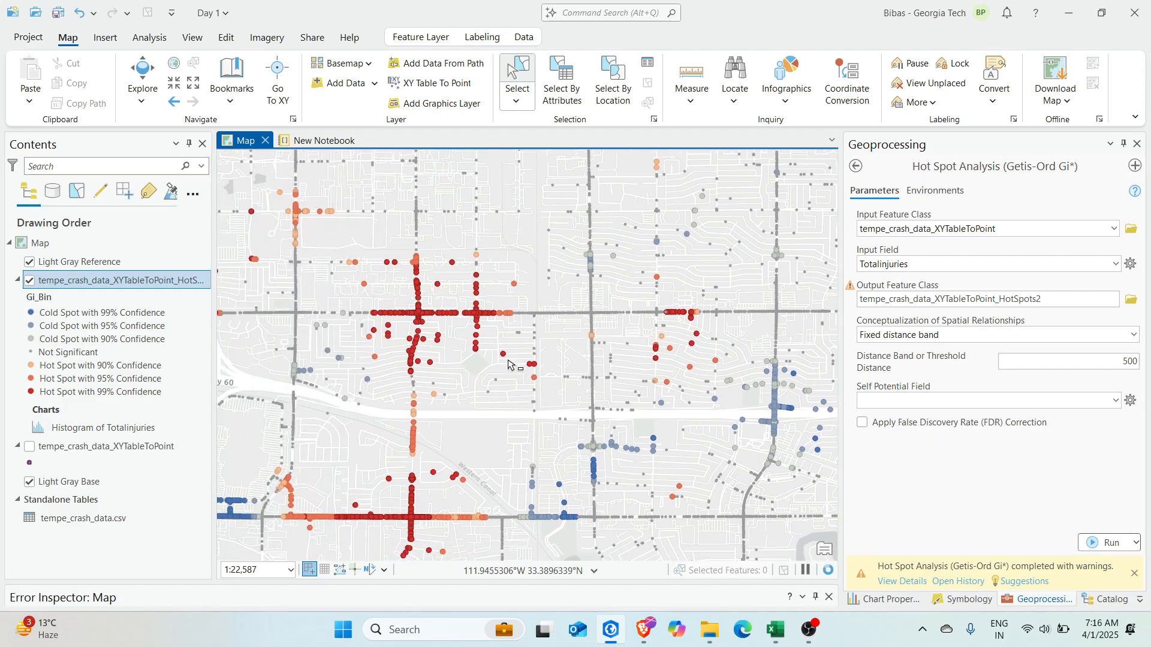
drag(427, 360, 491, 380)
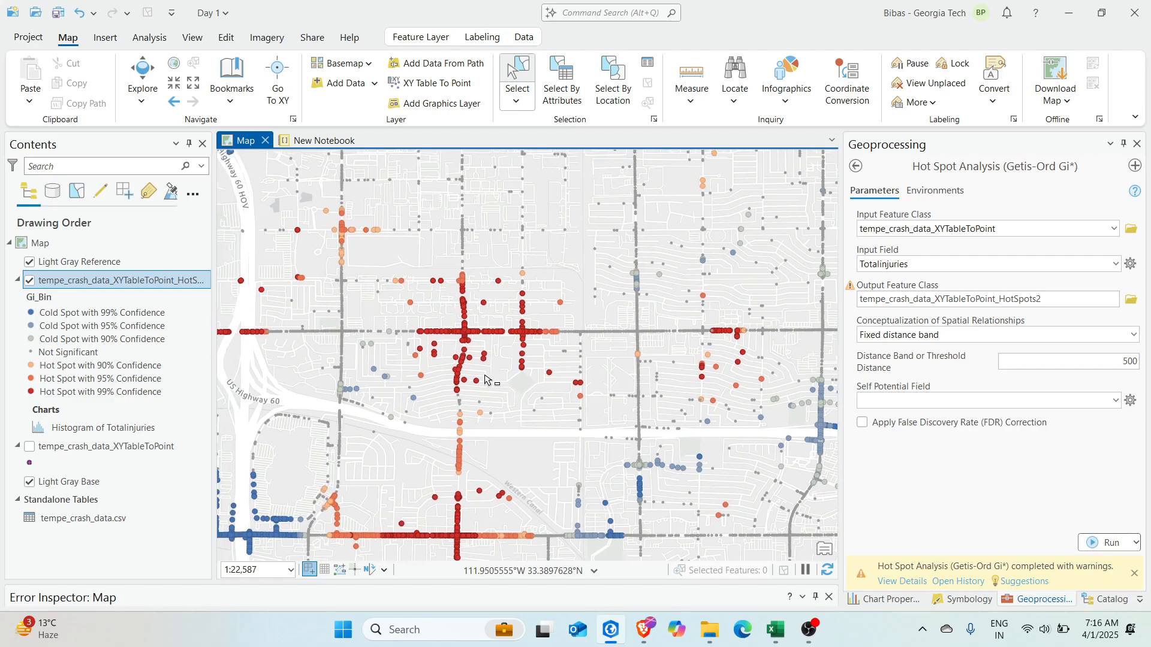
Examine the cold spot clusters around downtown Tempe and compare them with the hot spots across the city.
scroll(492, 382, down, 4)
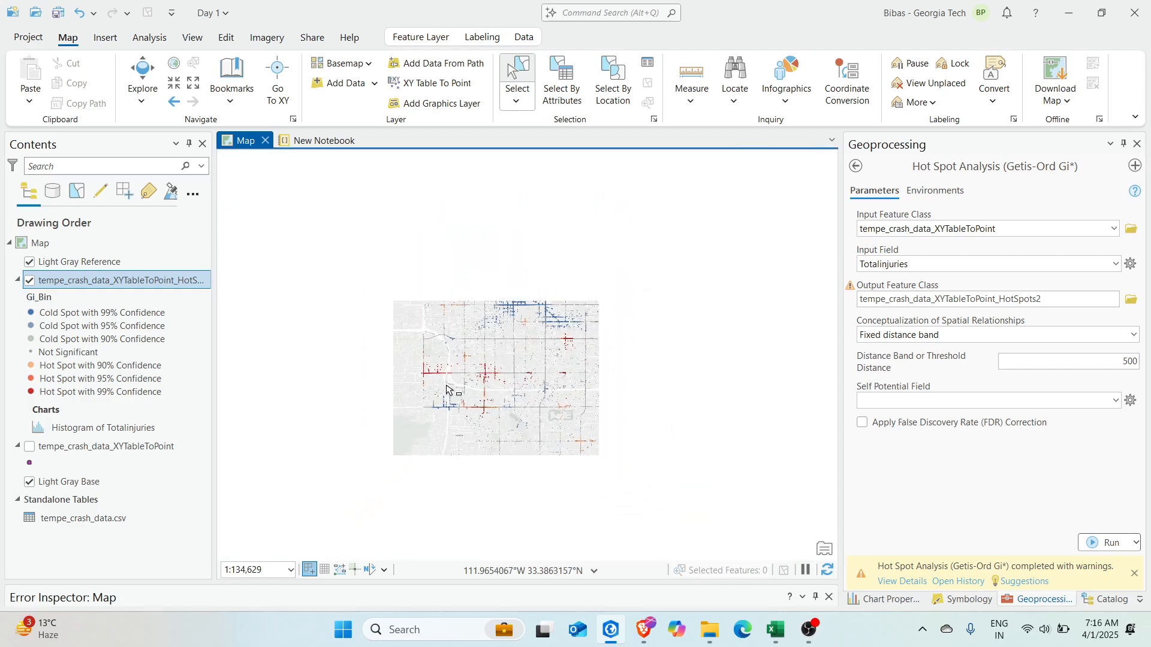
drag(450, 336, 453, 462)
scroll(527, 420, up, 2)
drag(527, 419, 542, 305)
scroll(538, 303, up, 3)
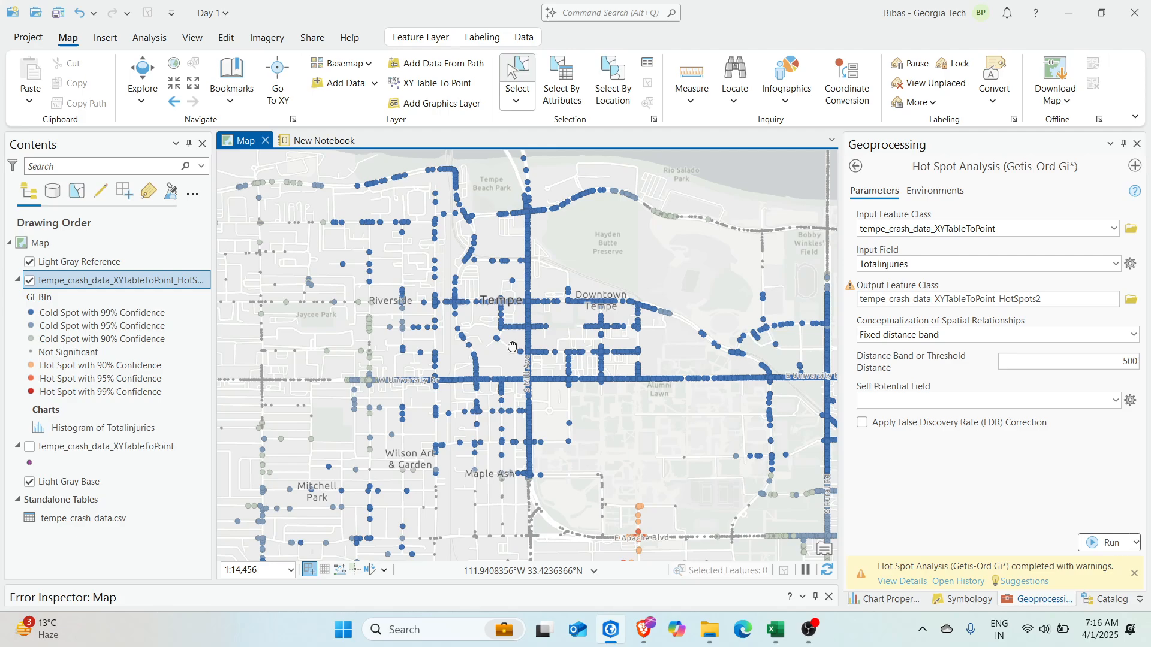
drag(522, 347, 462, 380)
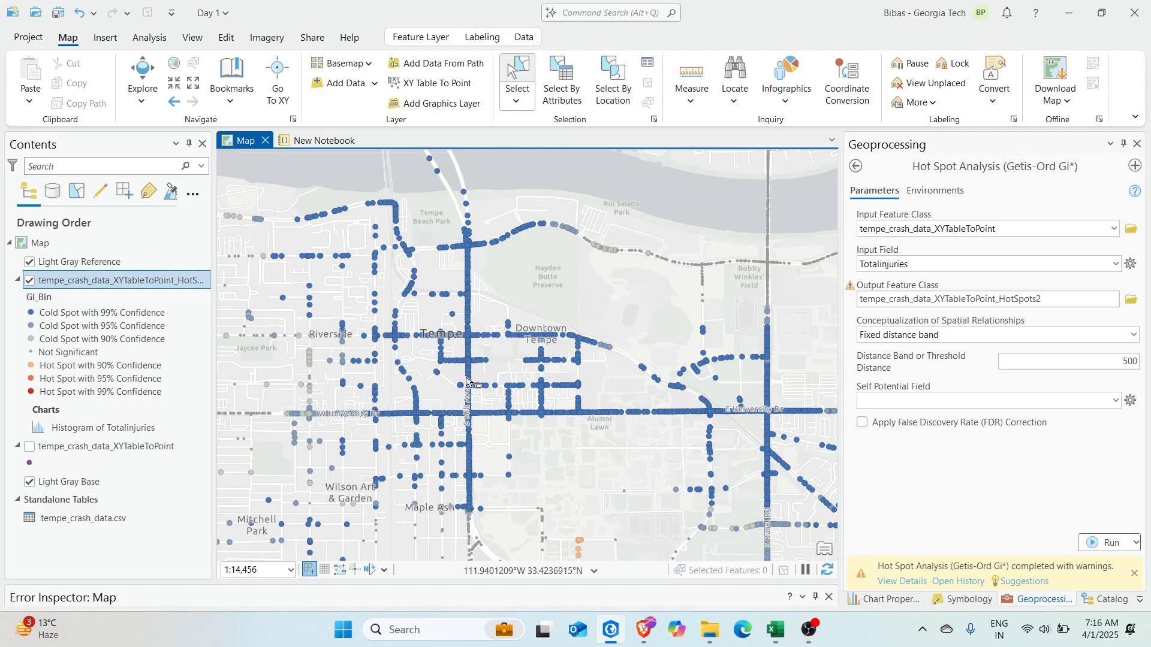
drag(478, 391, 540, 399)
drag(446, 367, 447, 372)
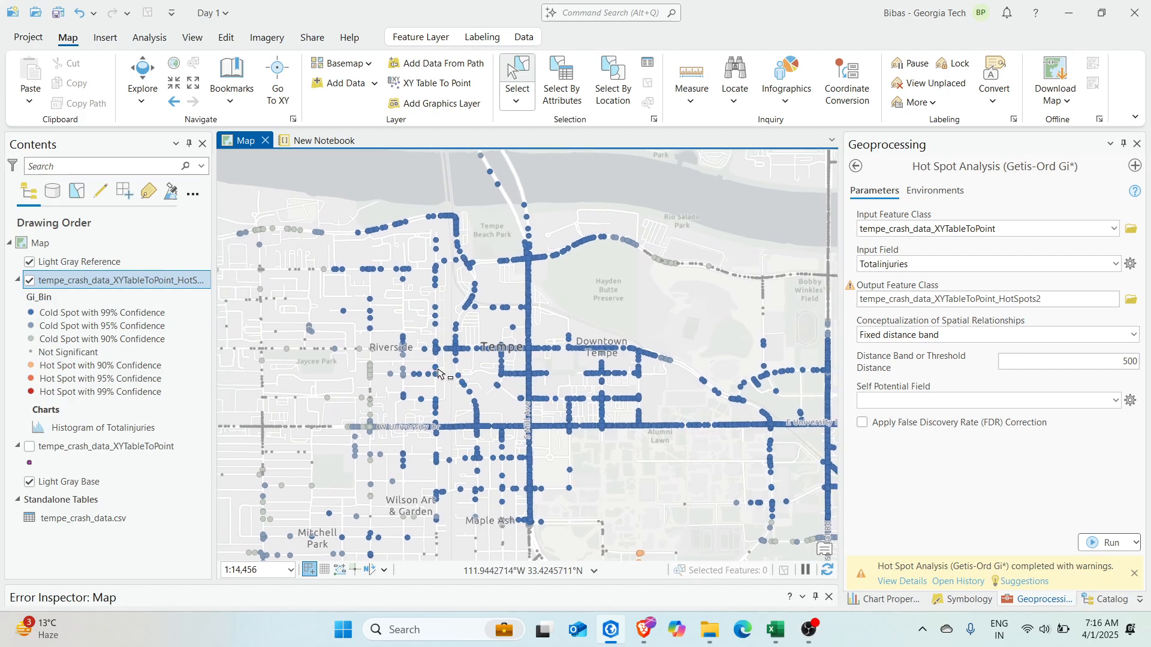
scroll(525, 196, down, 4)
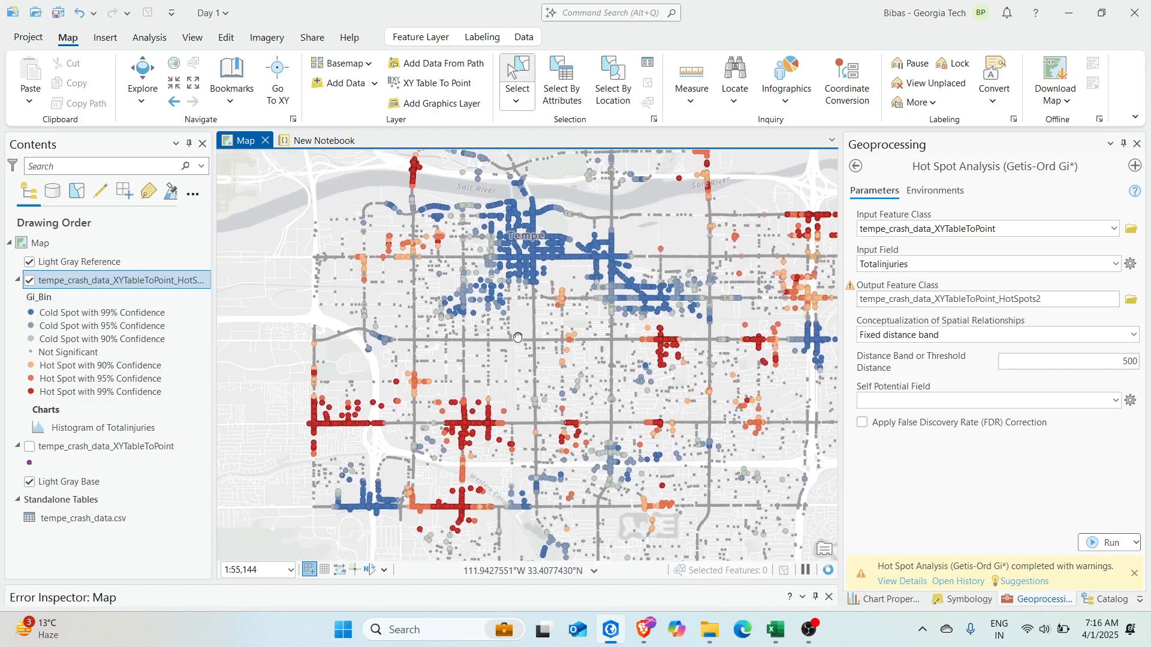
scroll(518, 337, up, 3)
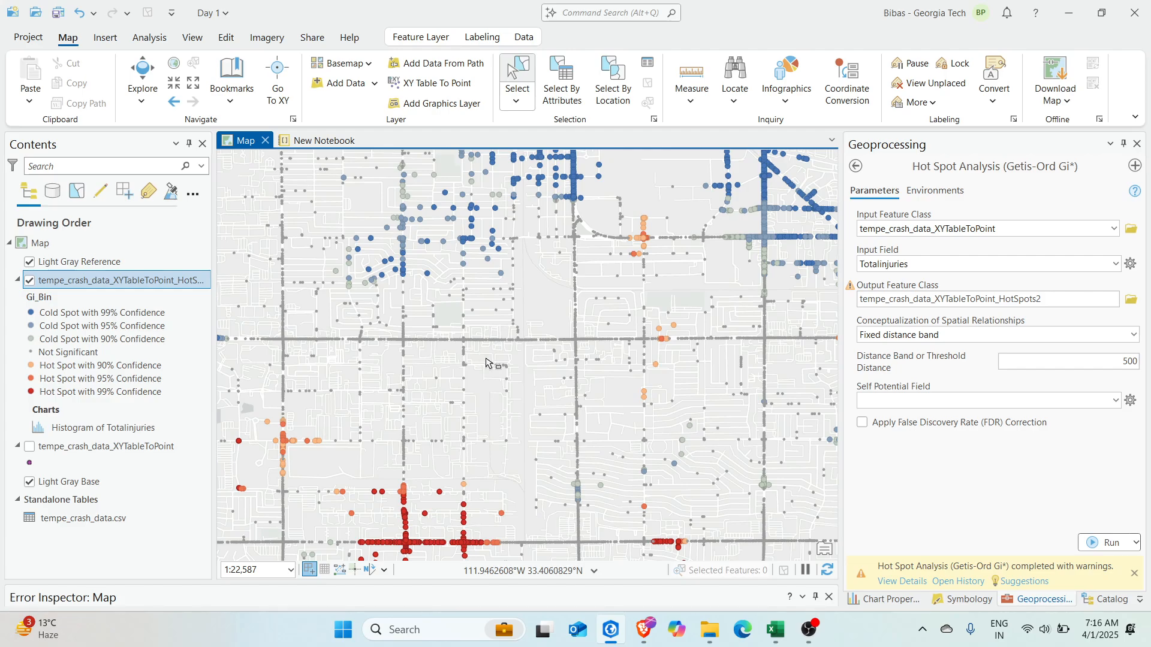
click(111, 280)
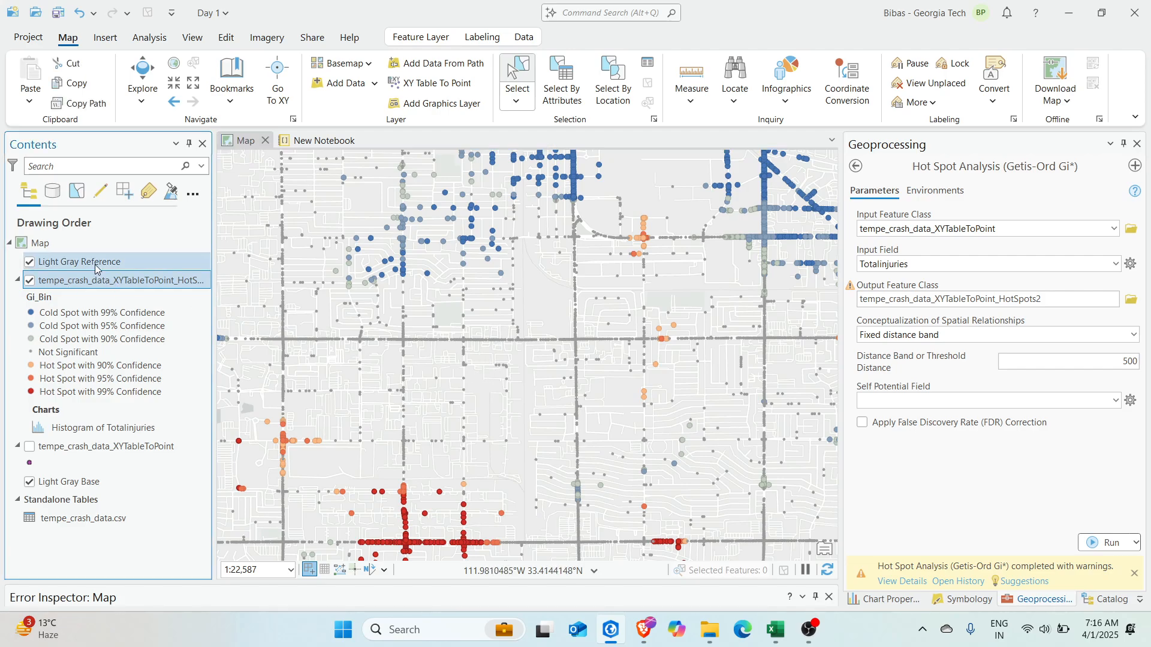
click(98, 282)
double_click(152, 282)
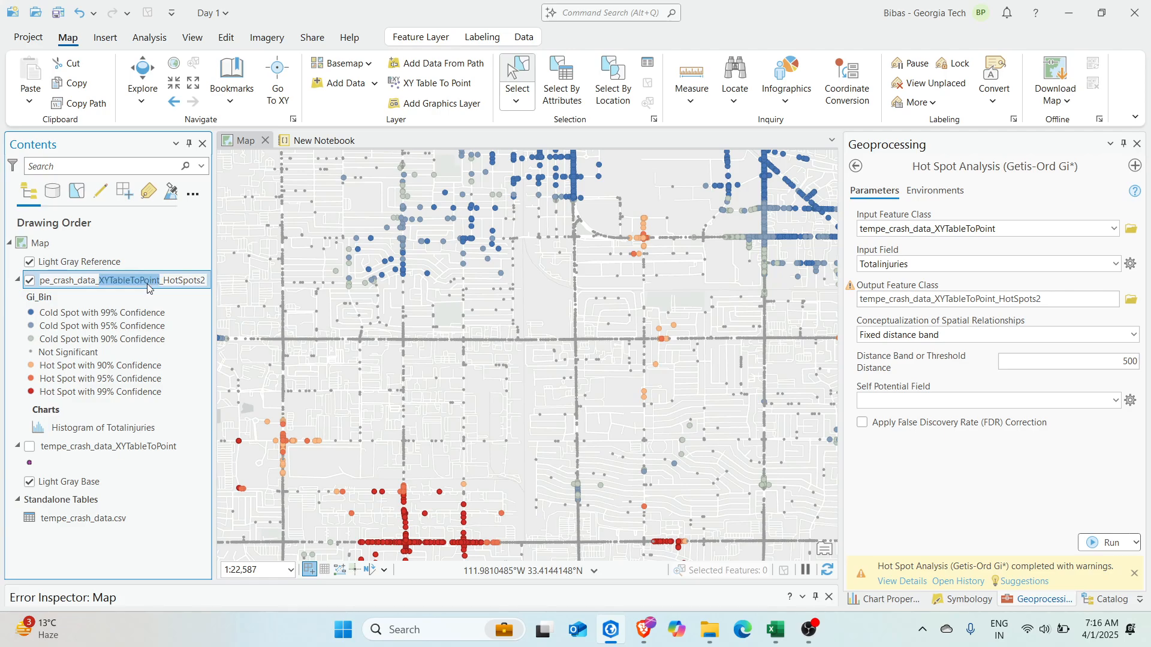
click(77, 282)
click(90, 326)
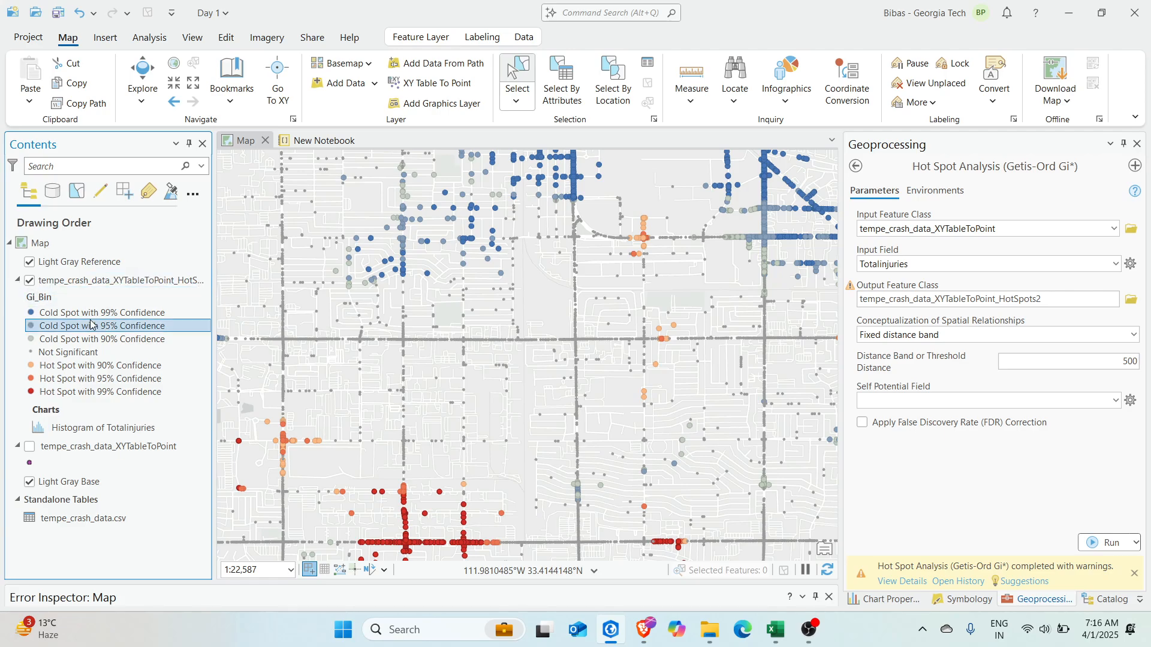
click(97, 283)
right_click(120, 279)
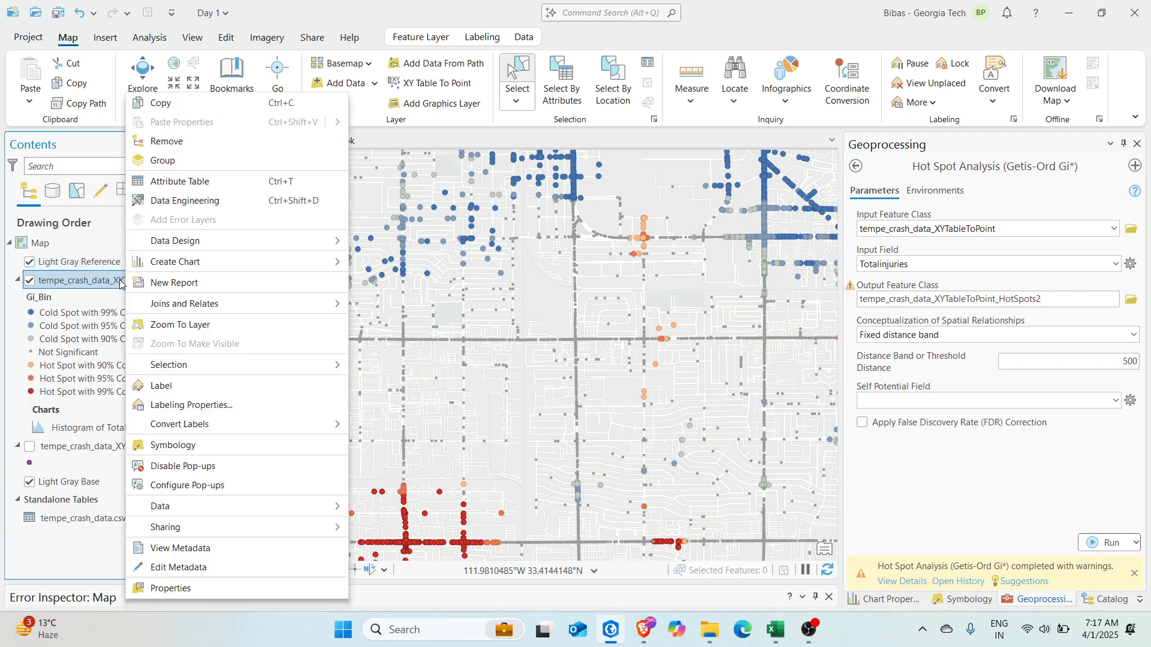
click(239, 589)
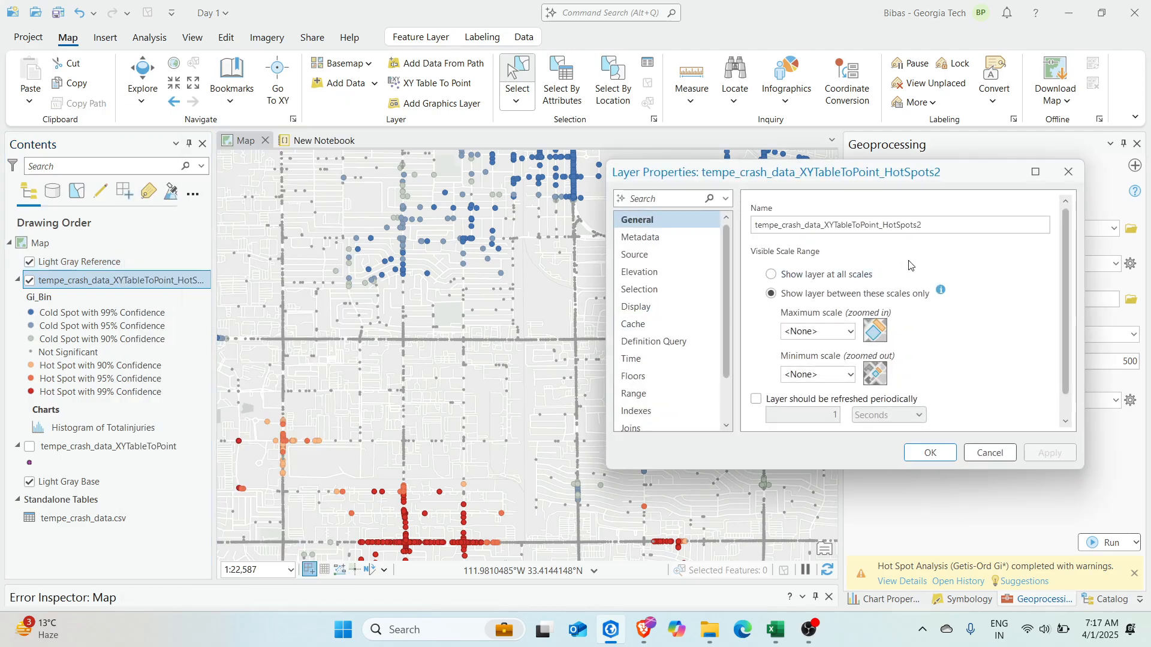
click(1069, 171)
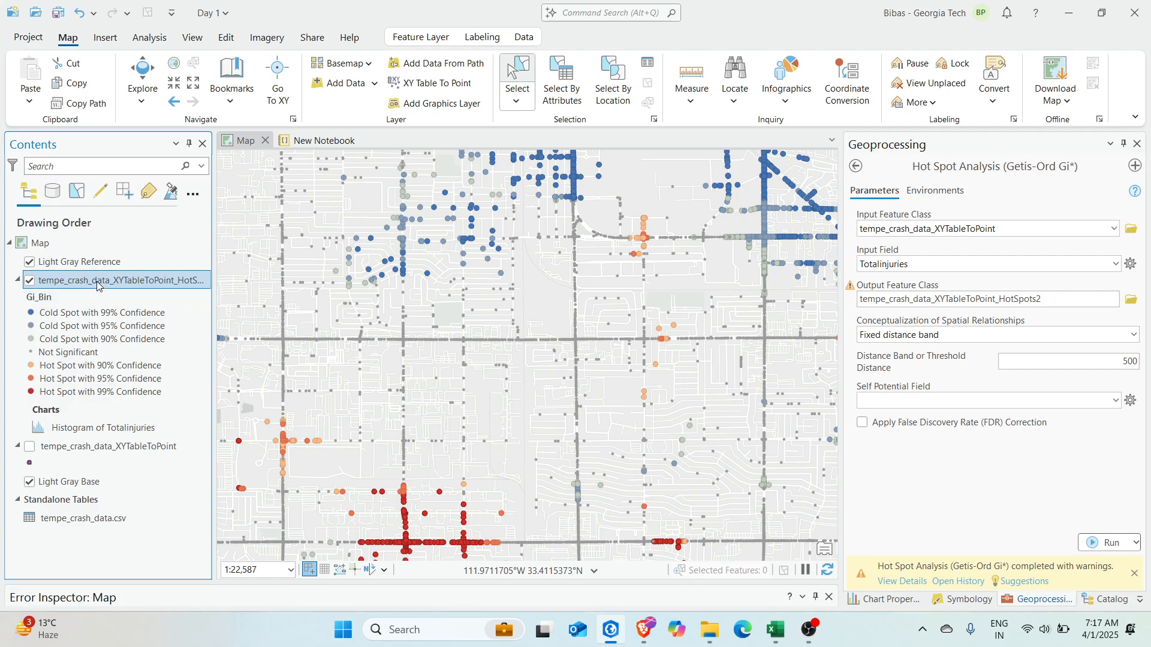
Rename the hot spot result layer tempe_crash_data_XYTableToPoint_HotSpots2 to hotspot_coldspot in its layer properties.
double_click(97, 282)
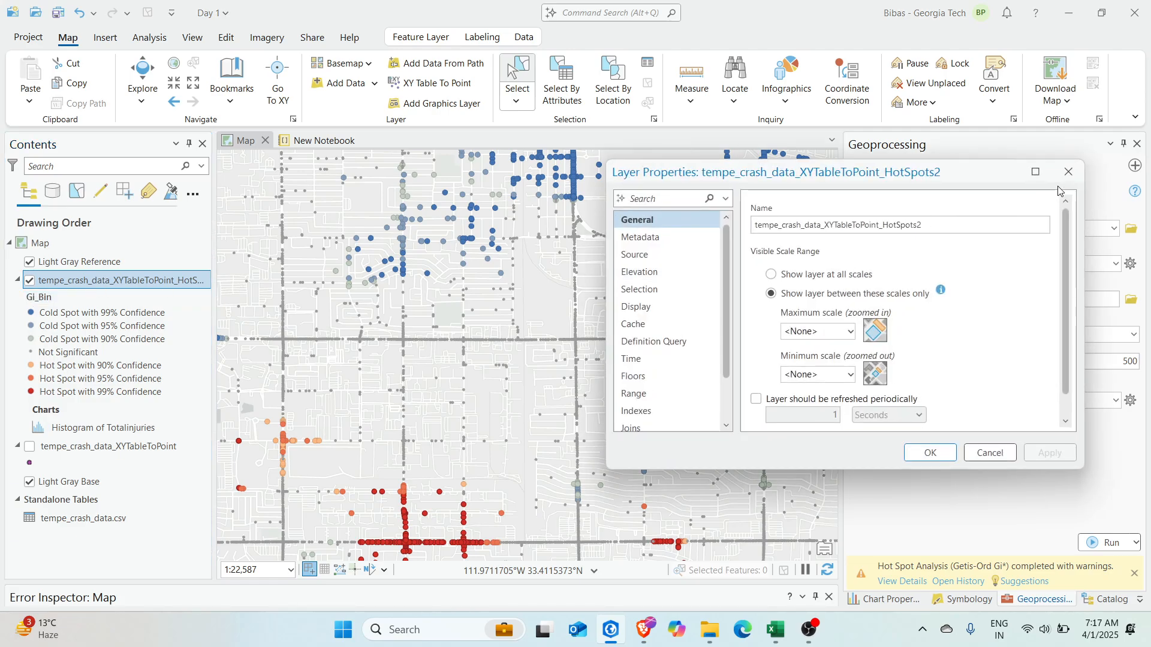
double_click(944, 223)
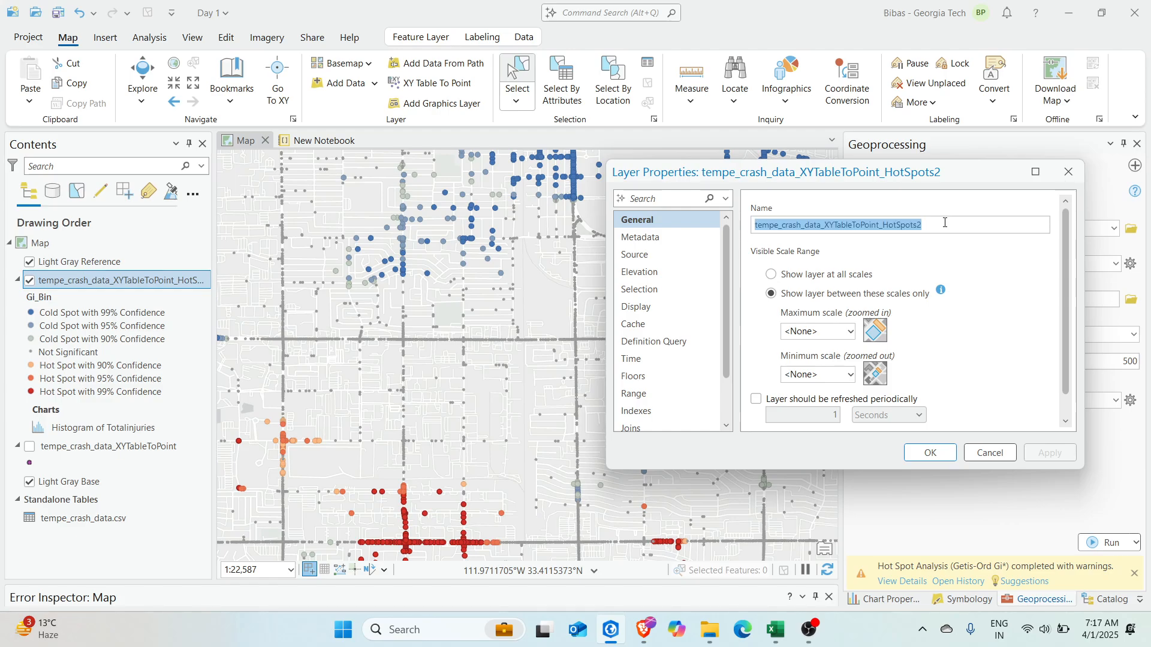
text(hotspot_coldspot)
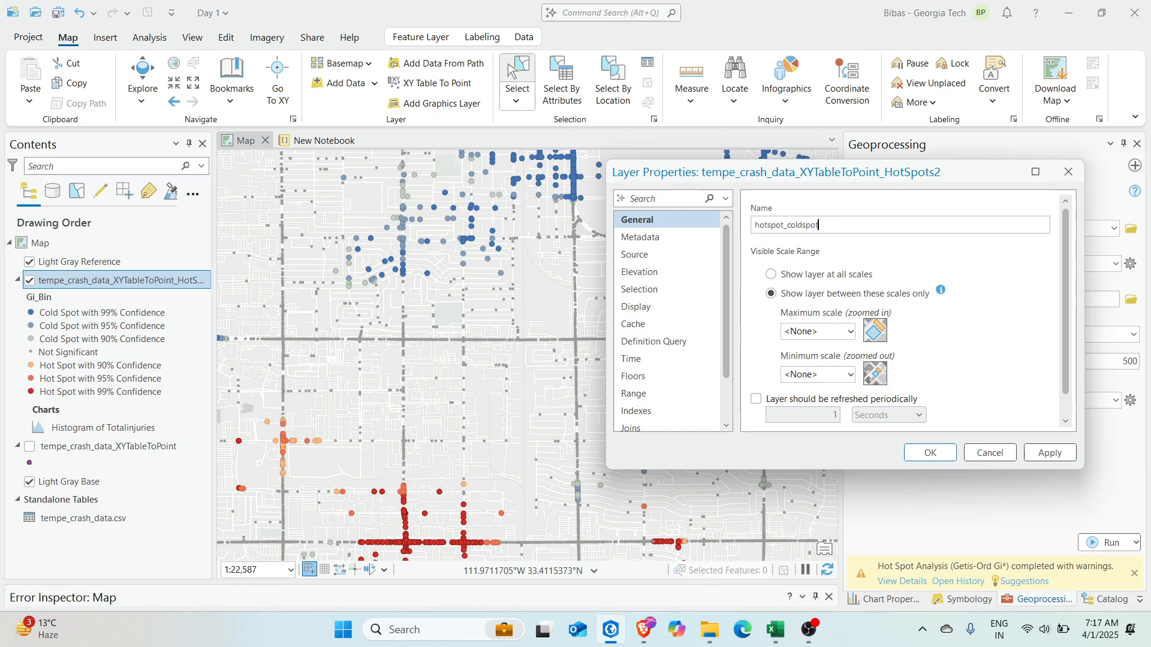
click(1049, 452)
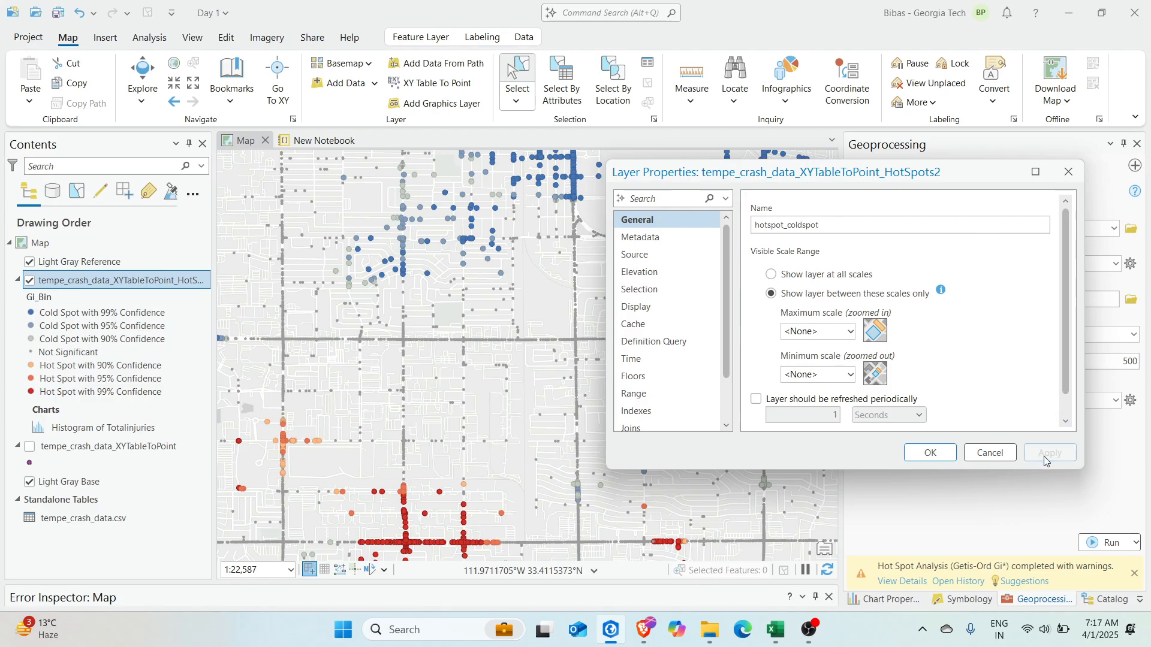
click(929, 453)
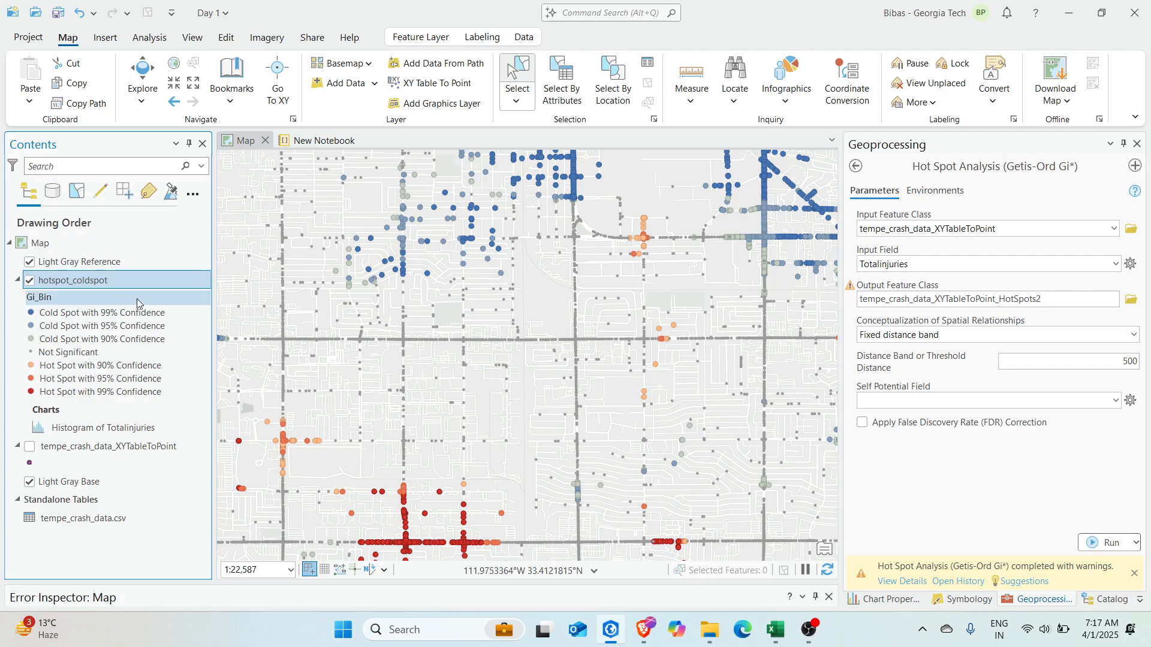
double_click(153, 282)
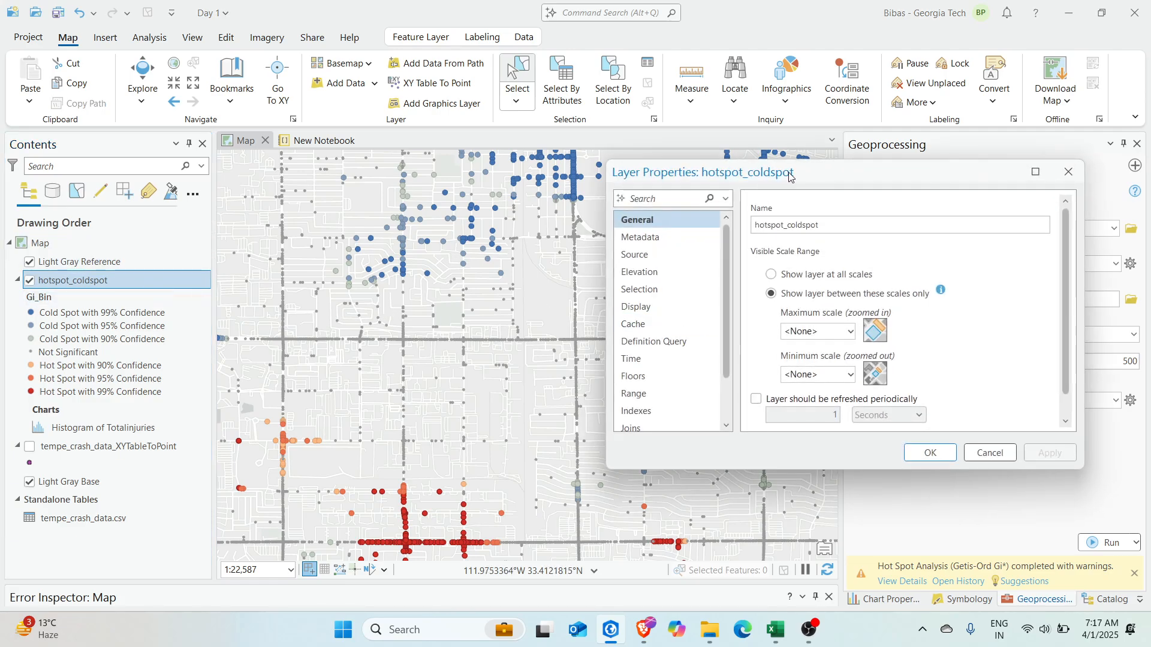
drag(789, 176, 714, 153)
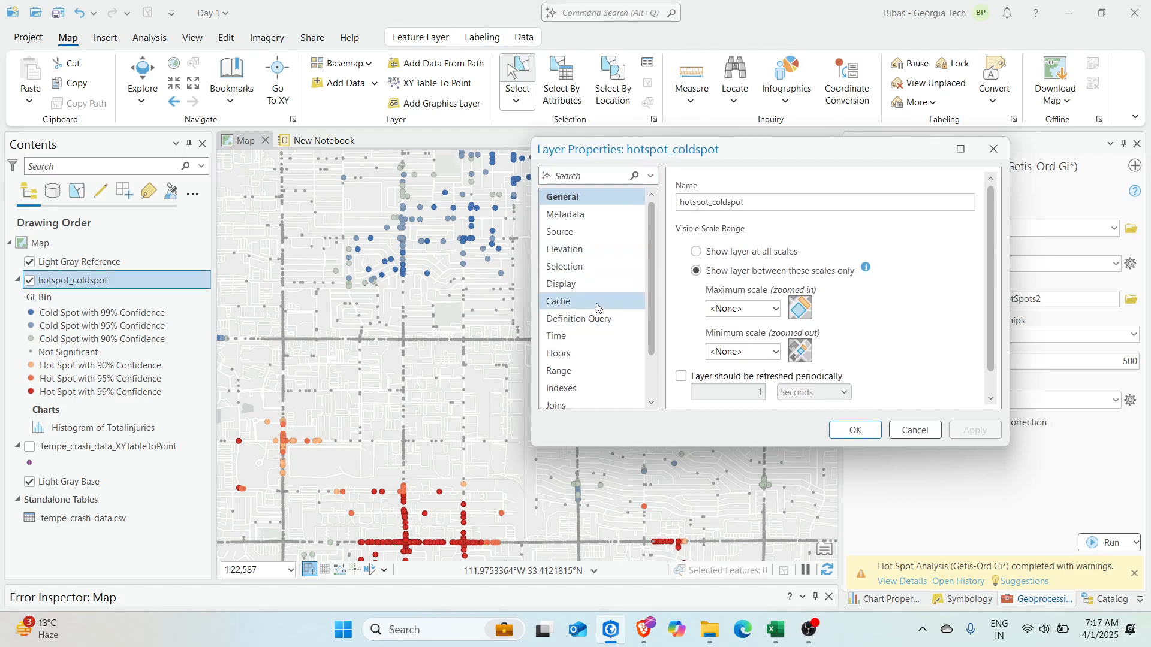
click(596, 319)
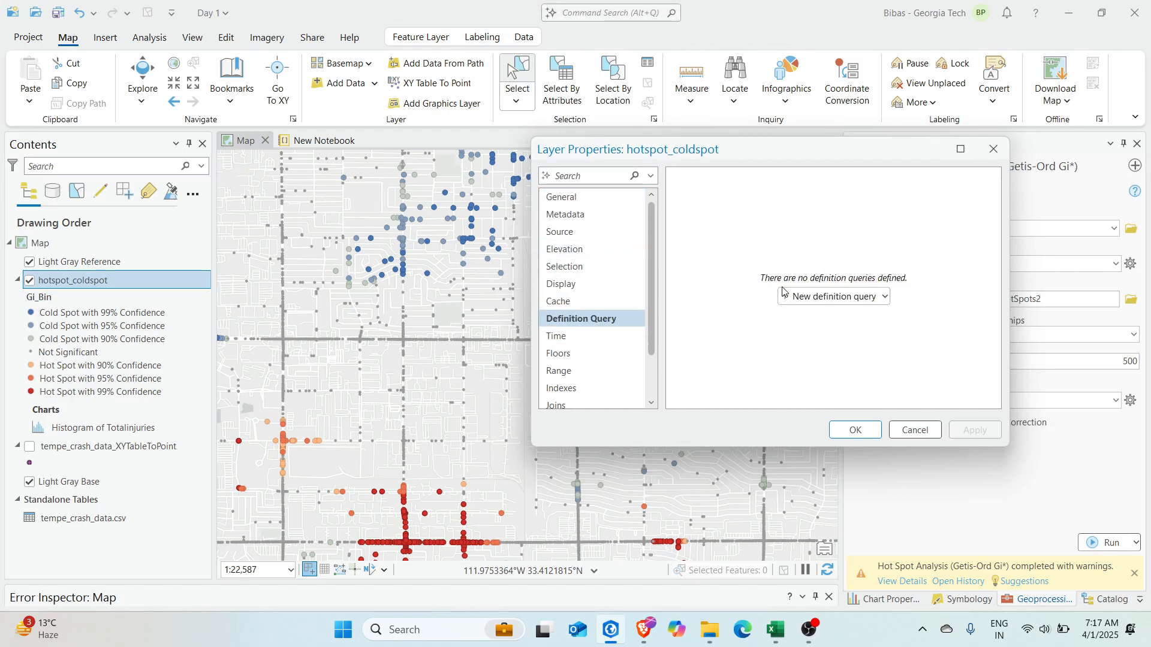
click(813, 298)
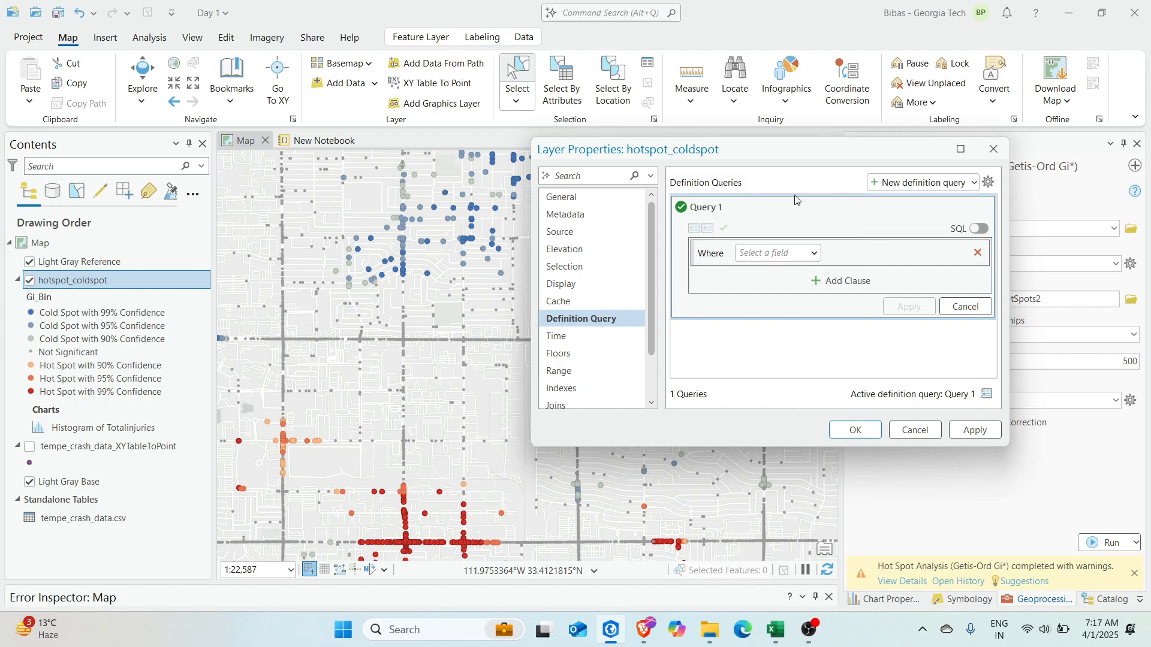
drag(817, 151, 783, 179)
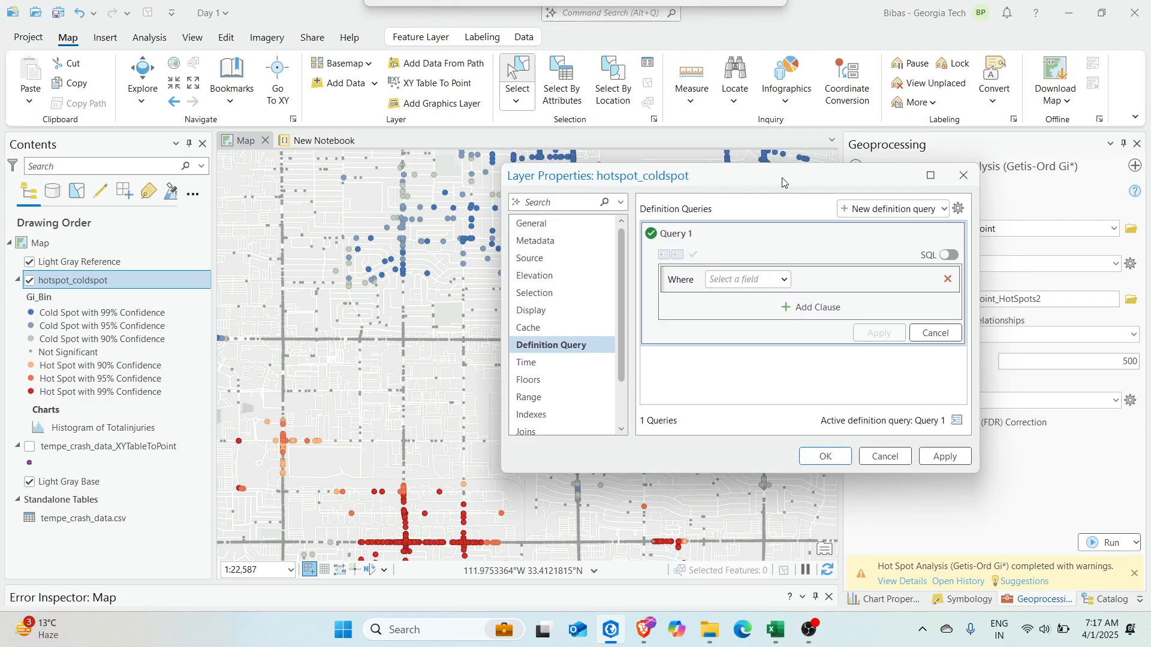
click(786, 284)
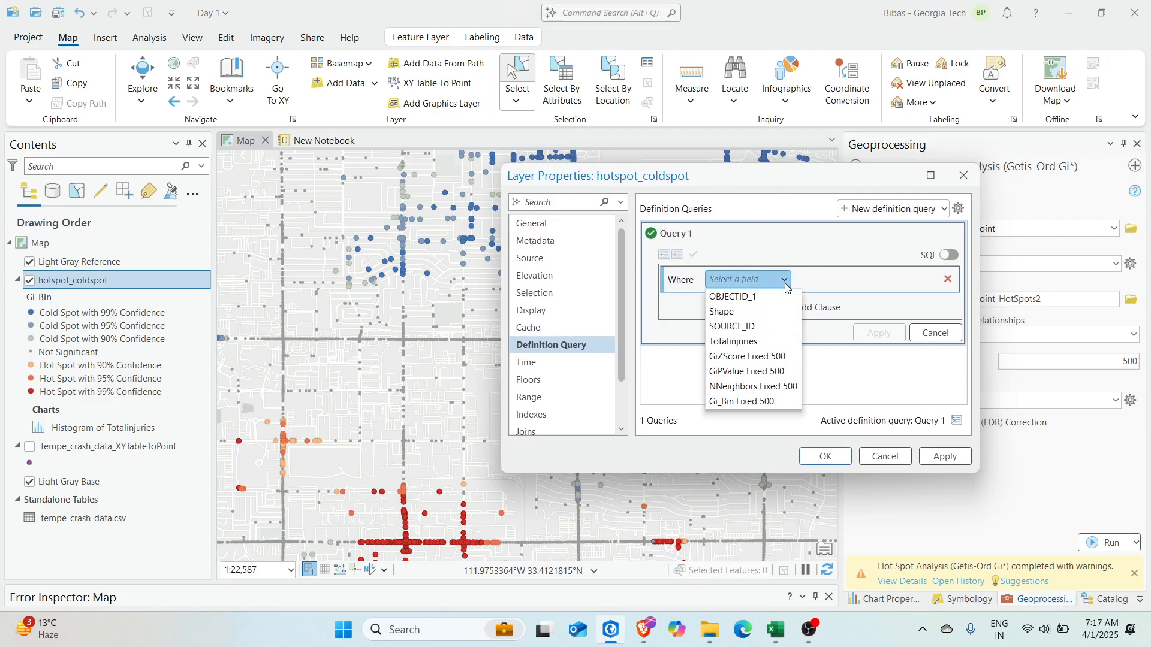
click(780, 280)
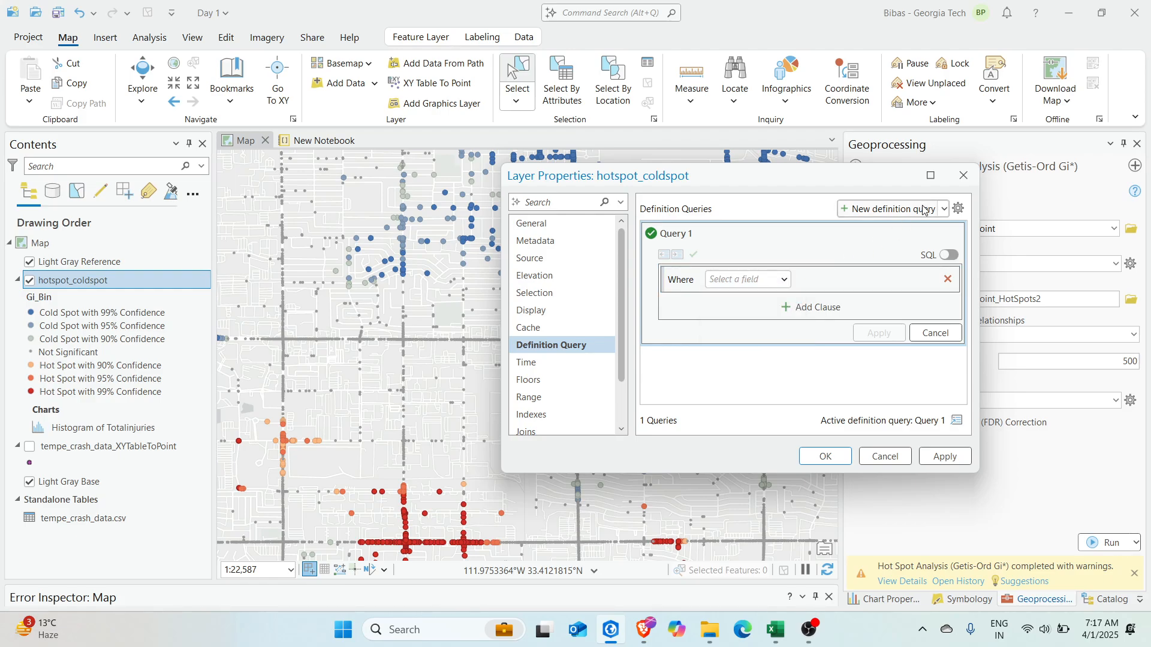
click(964, 175)
Open the attribute table of the hotspot_coldspot layer and enlarge the table area below the map.
right_click(133, 280)
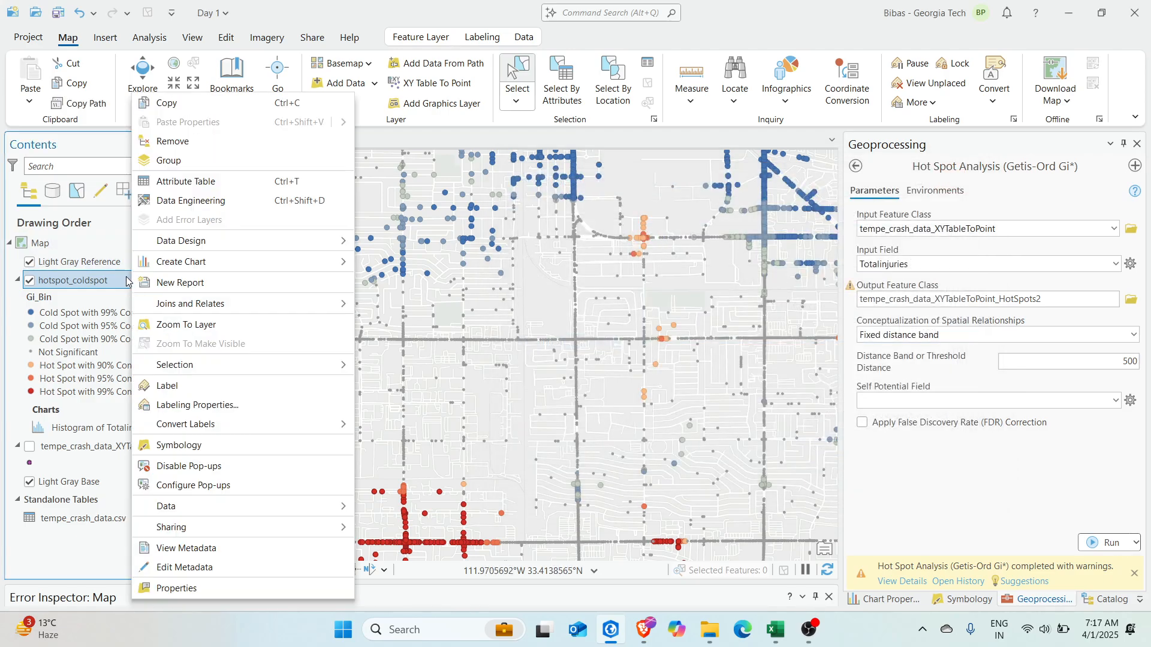
click(185, 182)
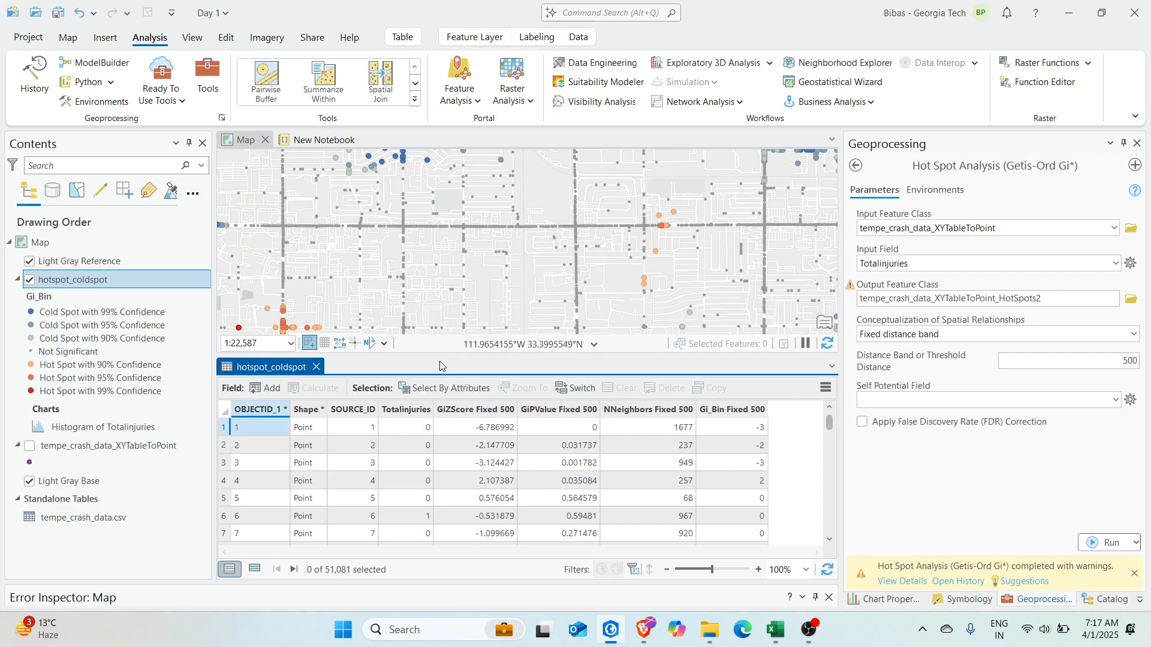
drag(448, 356, 448, 333)
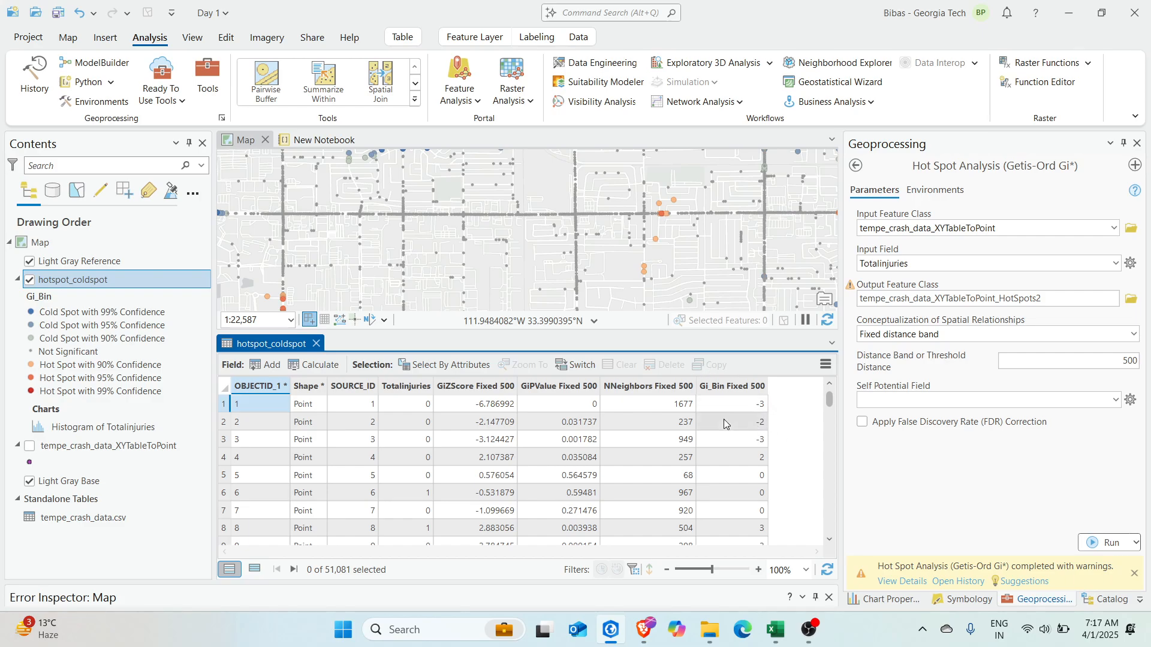
Zoom the map to the table's first record and look through the Gi_Bin Fixed 500 values down to the last rows.
double_click(225, 406)
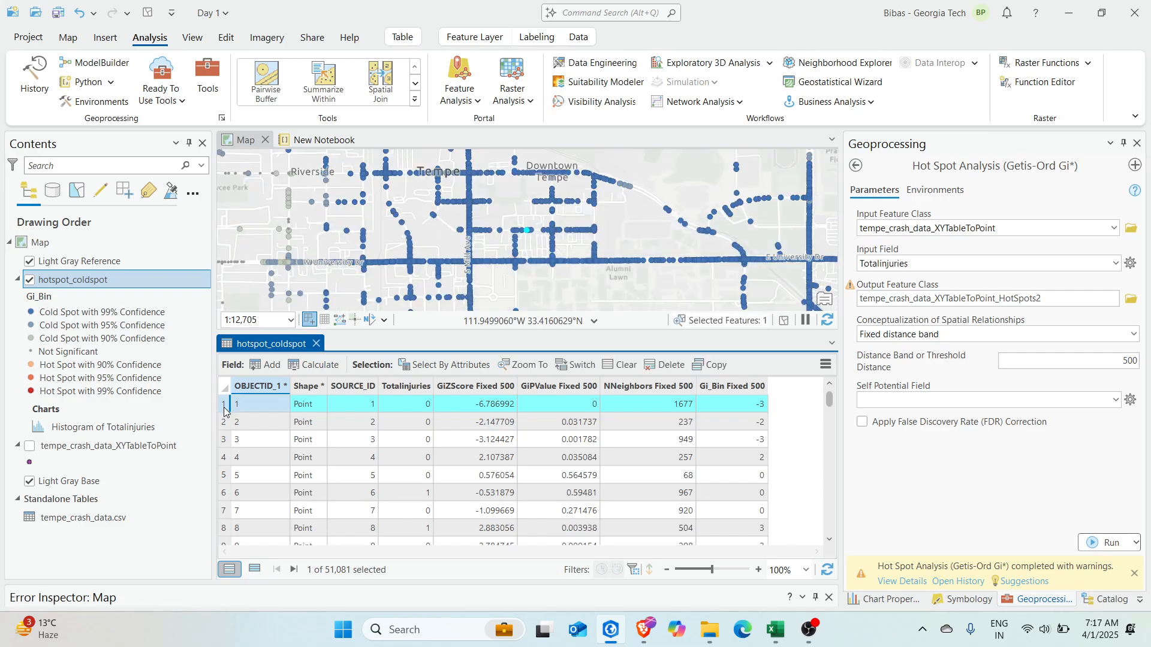
scroll(765, 444, down, 20)
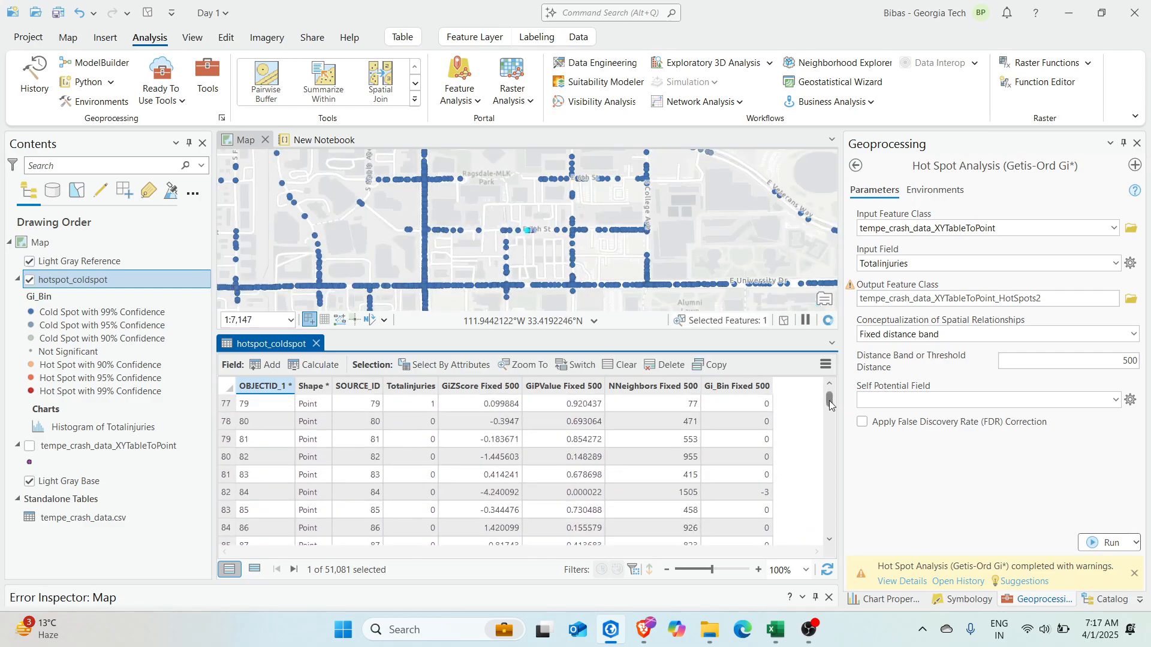
drag(829, 400, 829, 528)
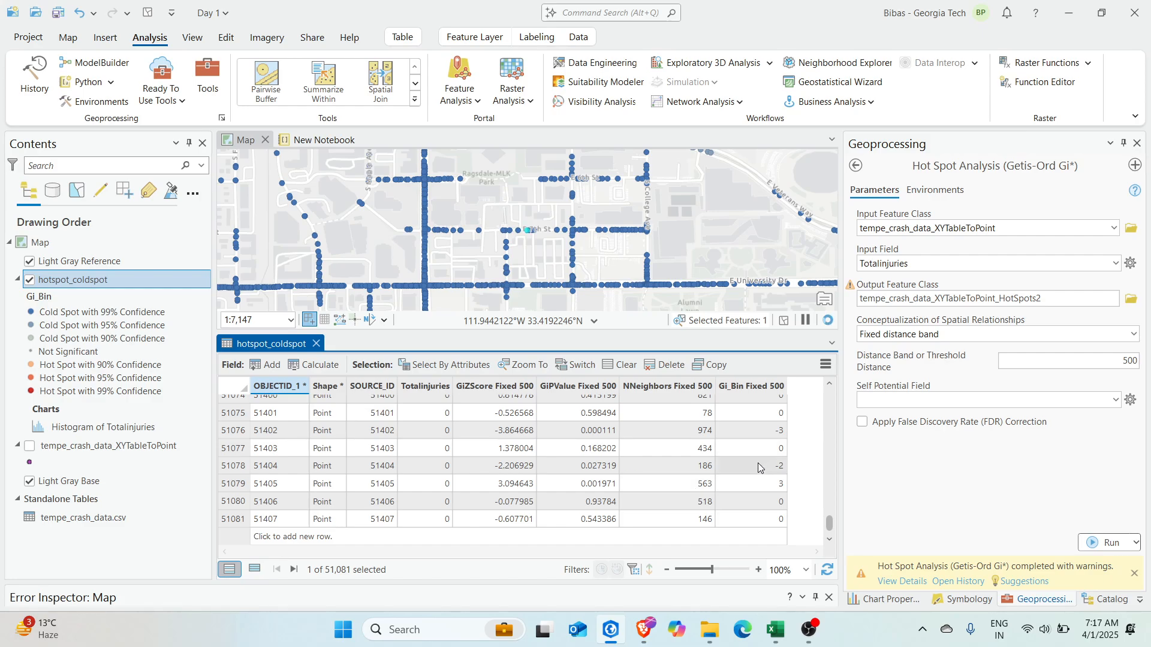
scroll(736, 471, up, 20)
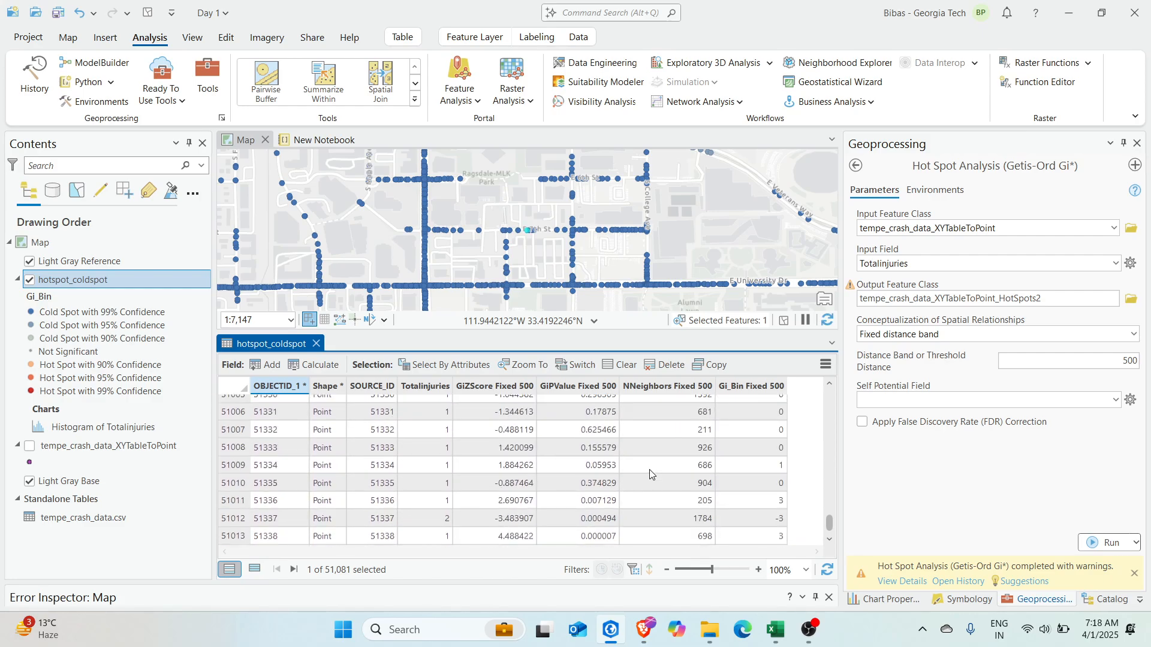
scroll(649, 469, up, 9)
Sort the attribute table by Gi_Bin Fixed 500 in descending order and locate the first record on the map.
right_click(773, 391)
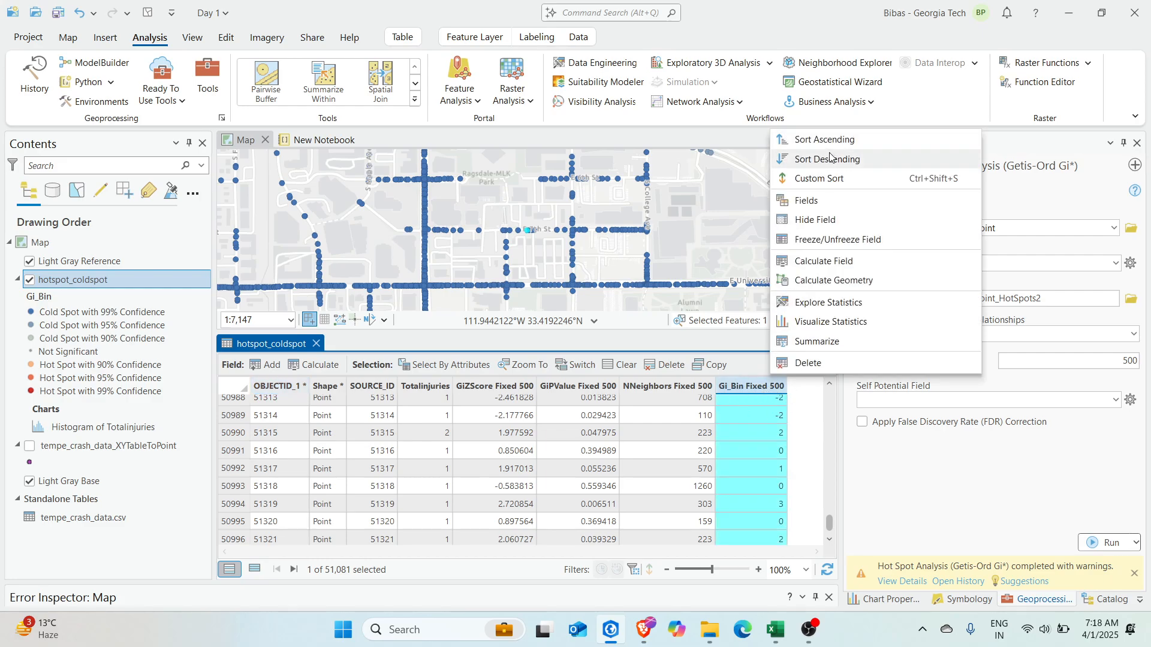
click(791, 159)
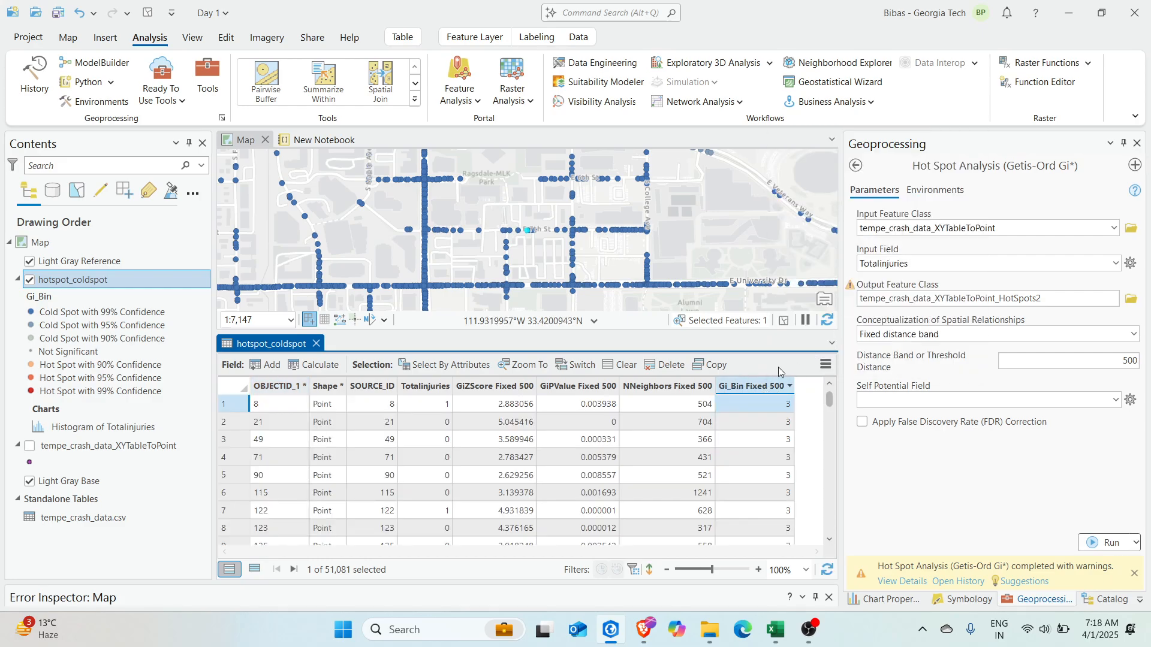
double_click(237, 404)
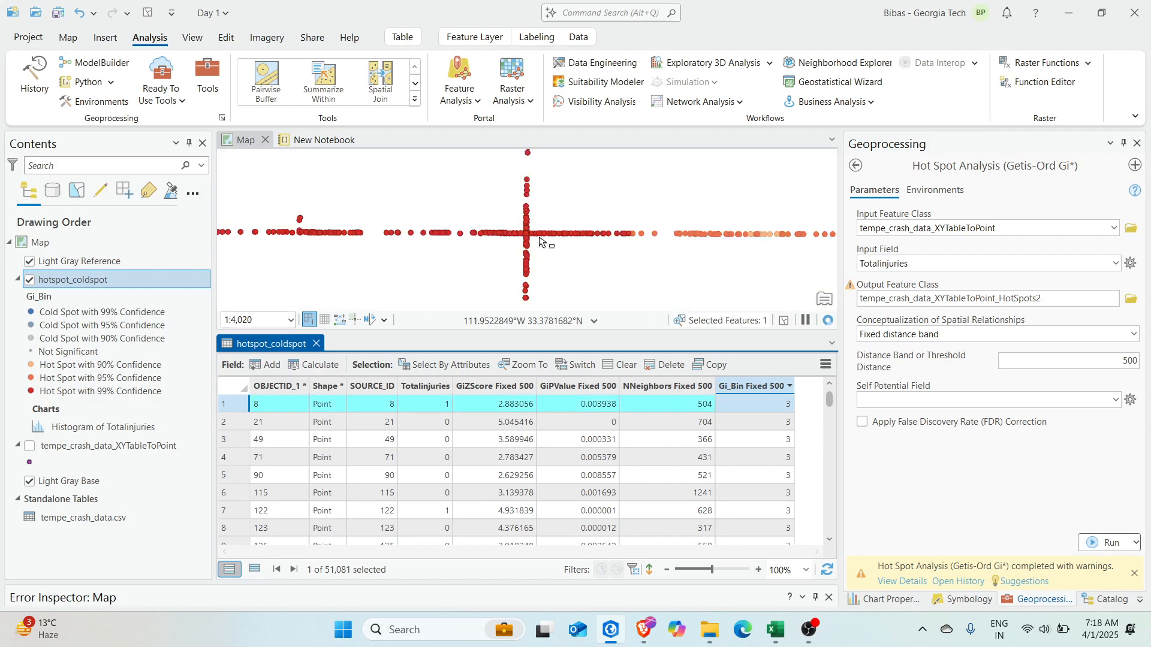
scroll(527, 234, down, 5)
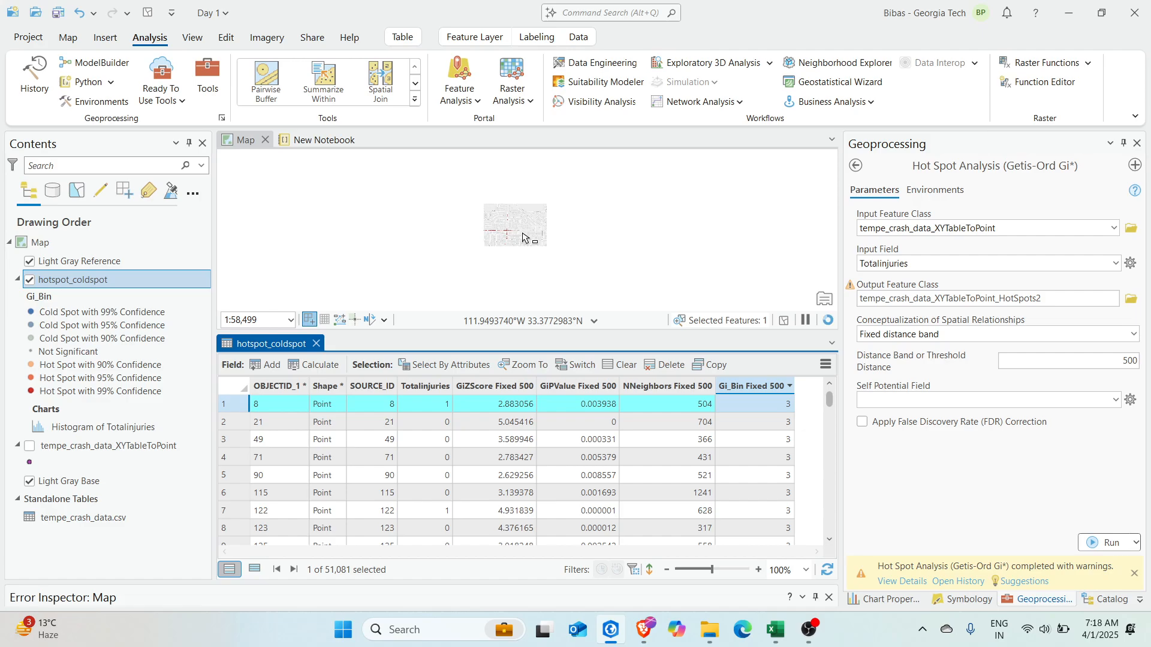
drag(424, 260, 407, 262)
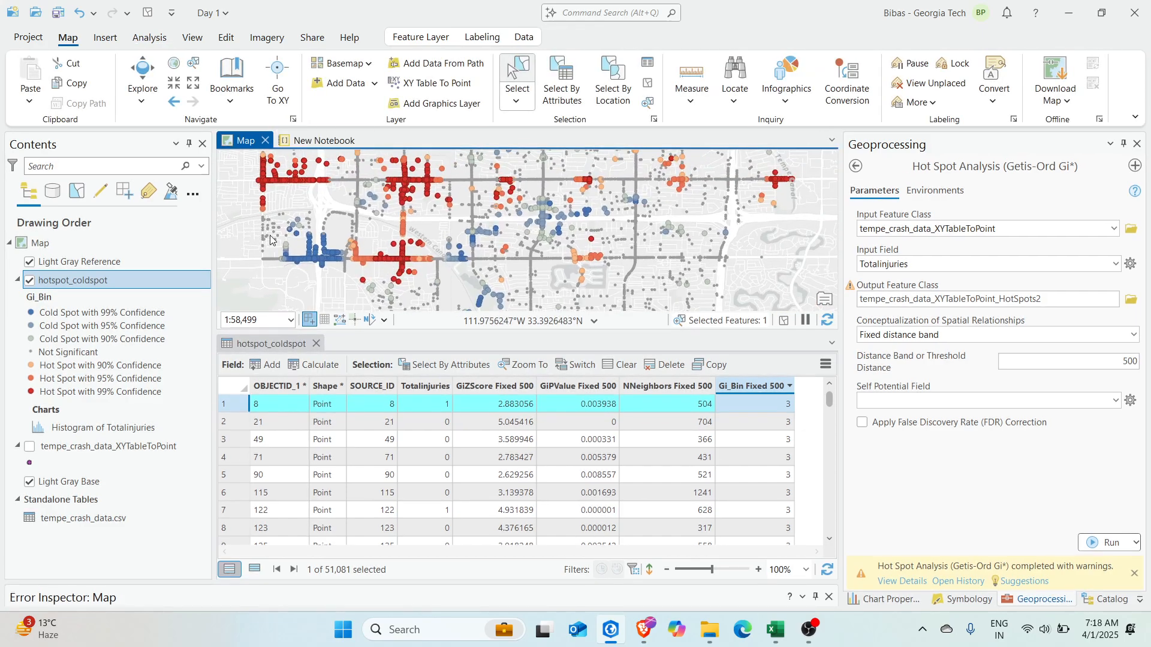
Find a record with a Gi_Bin value of 0 further down the sorted table and zoom the map to it.
scroll(736, 437, down, 20)
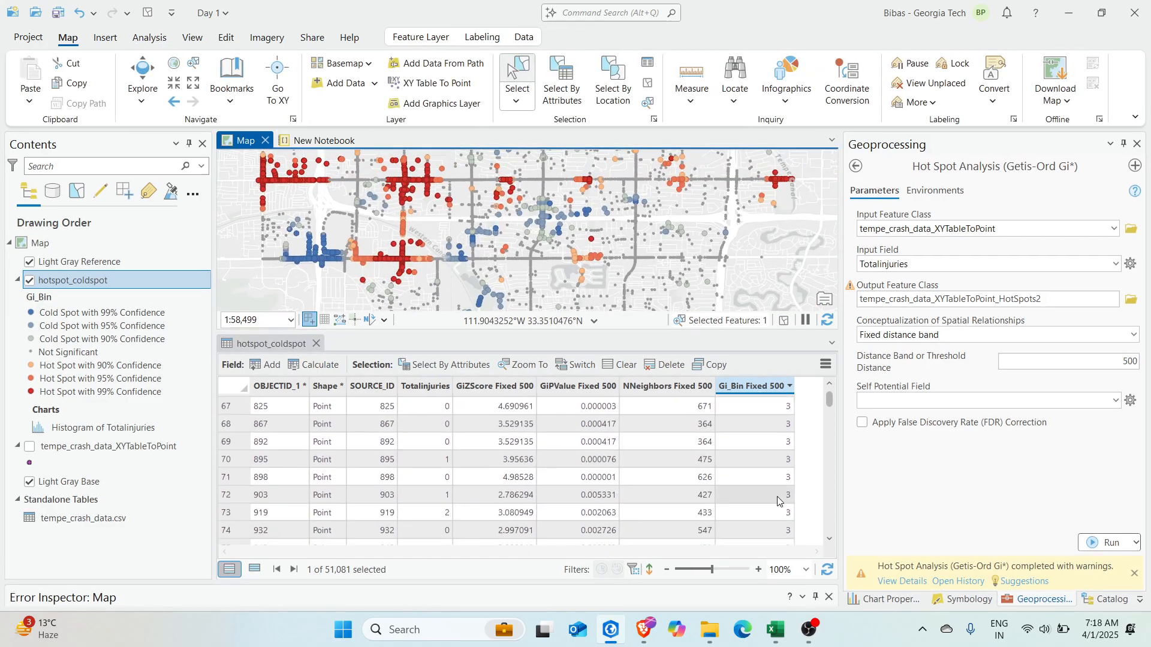
drag(829, 400, 825, 483)
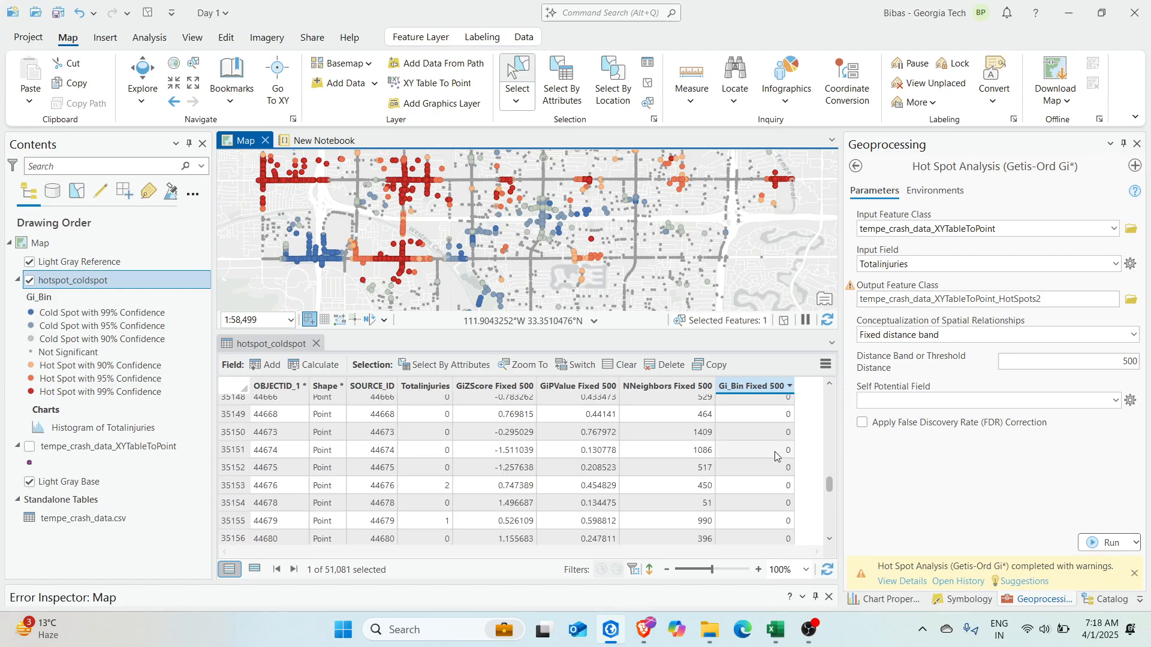
click(233, 434)
double_click(232, 435)
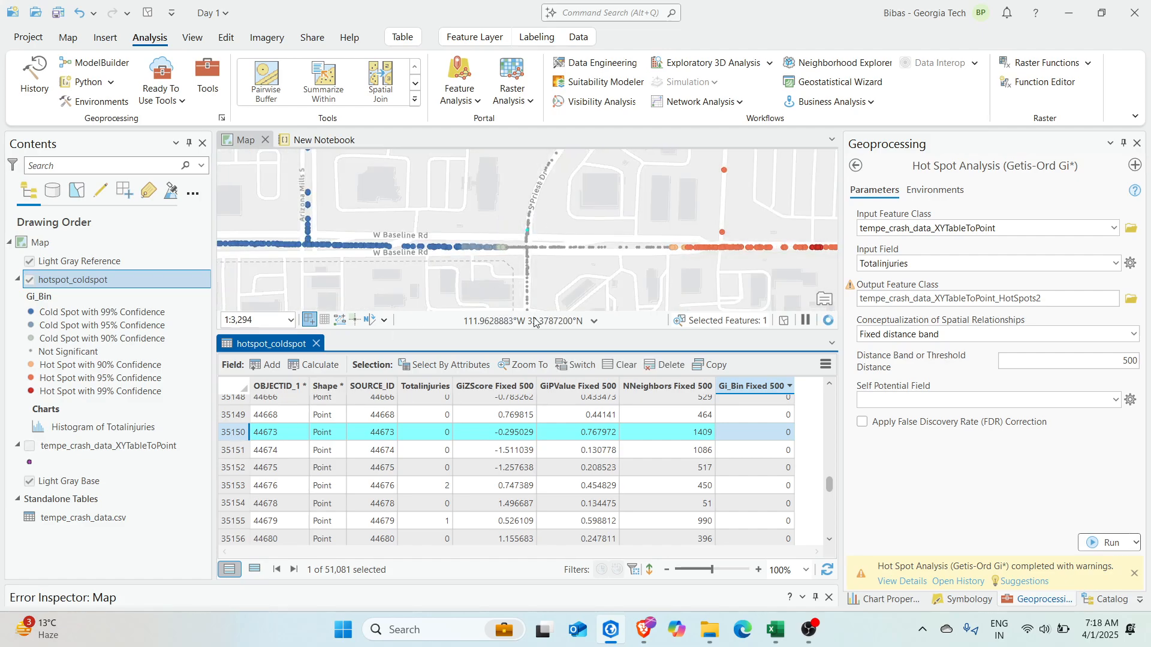
Filter the hotspot_coldspot layer with a definition query where Gi_Bin Fixed 500 is not equal to 0.
double_click(114, 282)
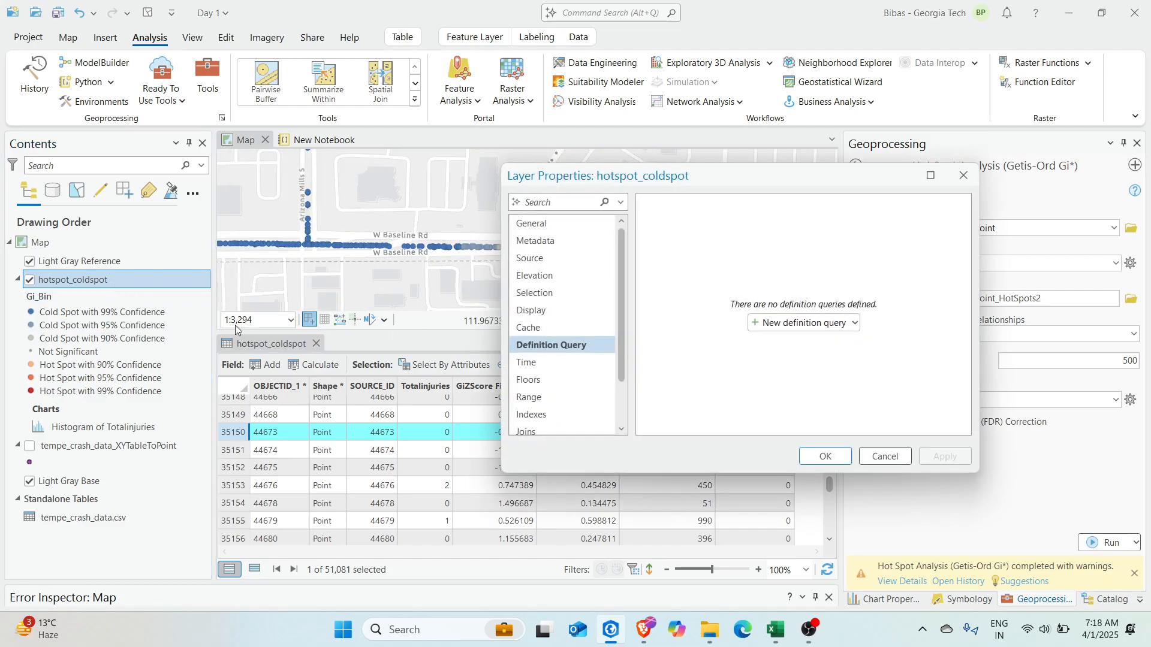
click(768, 334)
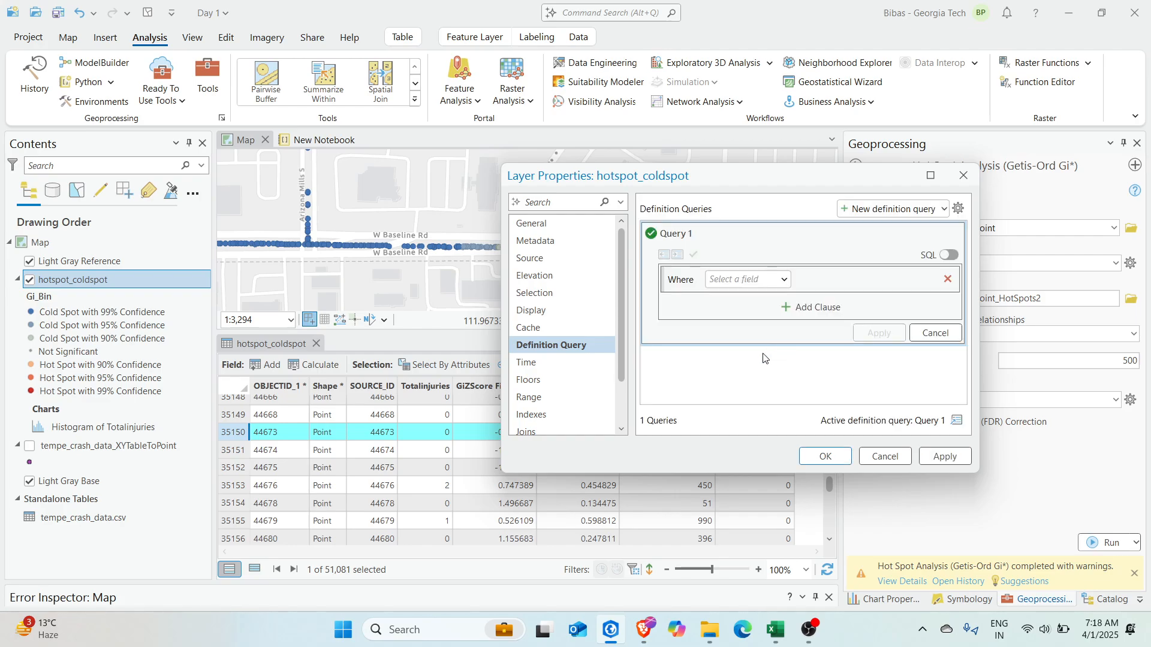
click(784, 279)
click(768, 406)
click(828, 291)
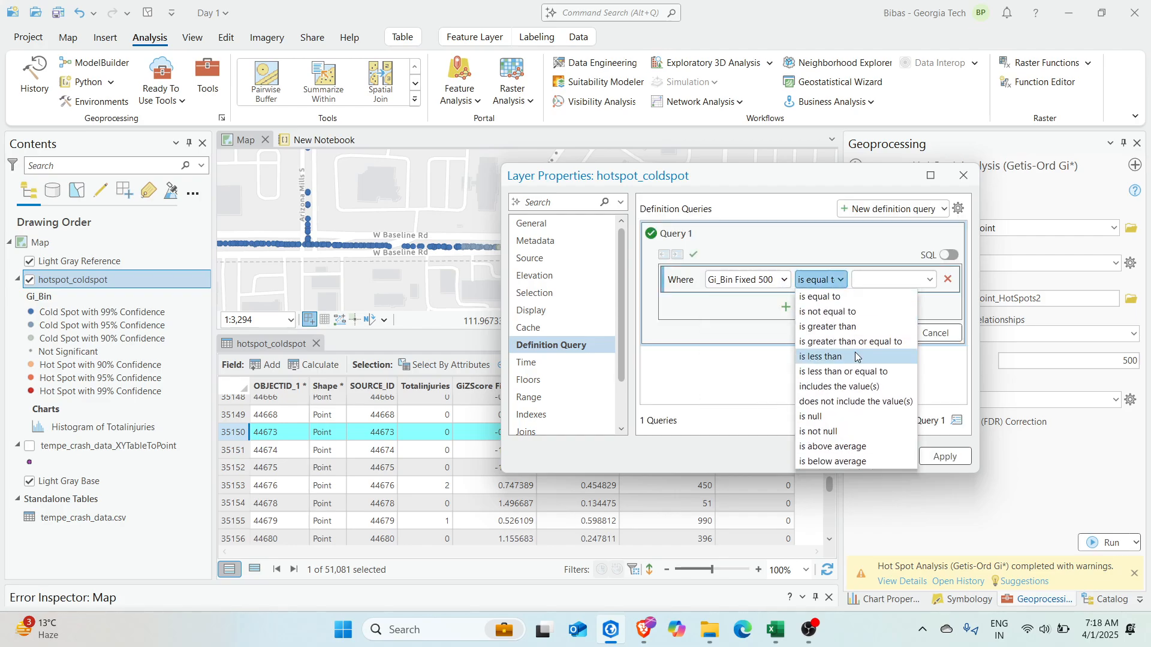
click(831, 309)
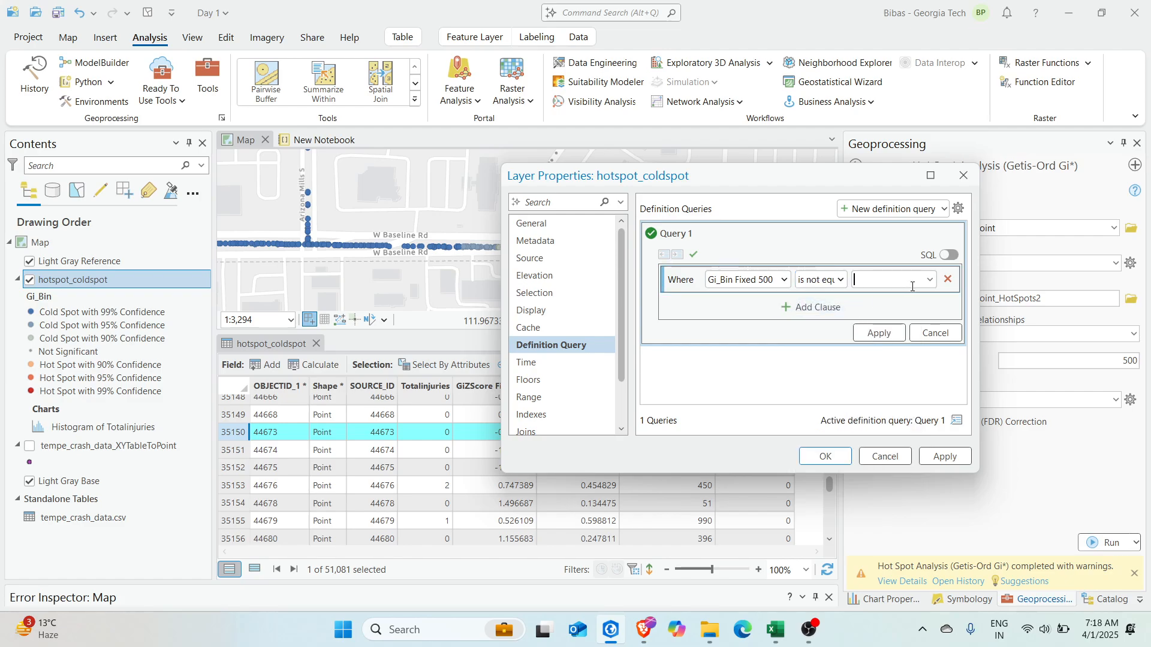
text(0)
click(886, 334)
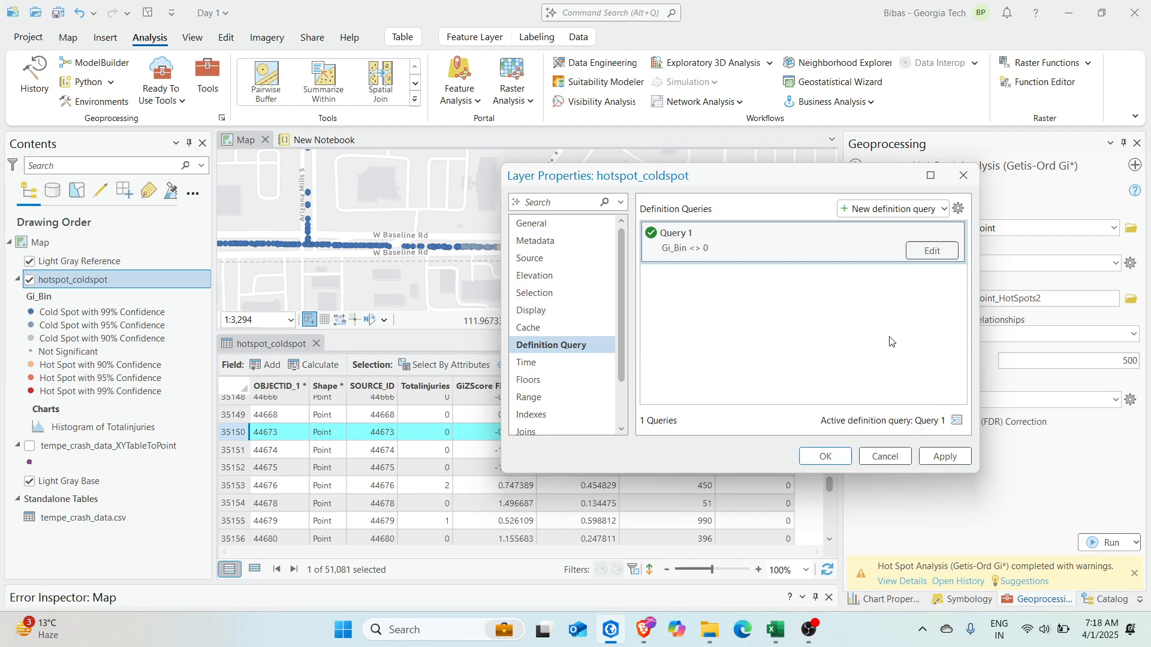
click(940, 465)
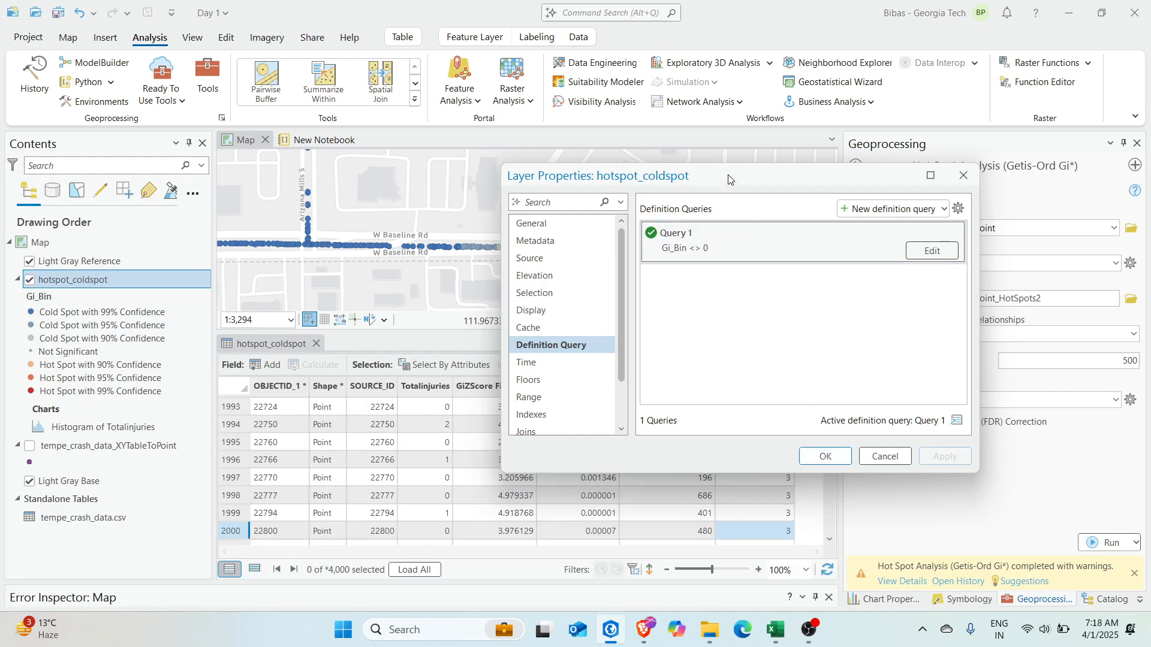
drag(728, 180, 155, 260)
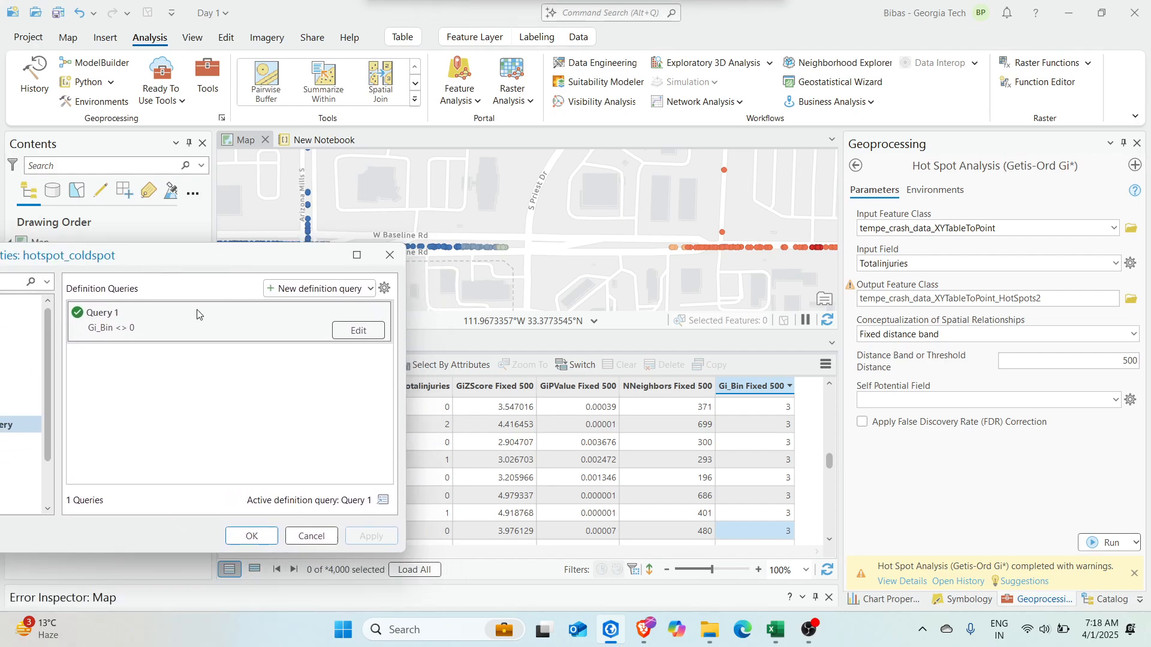
click(253, 536)
Inspect the filtered hot and cold spots on the map, from the full Tempe extent down to the southern clusters.
scroll(541, 234, down, 5)
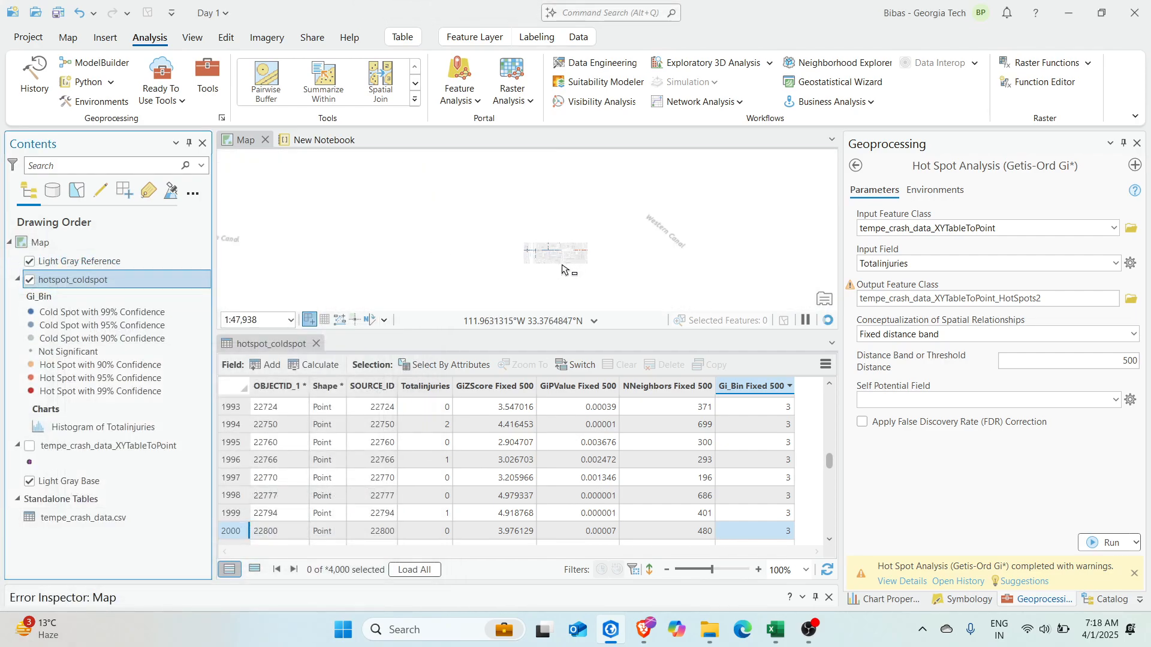
scroll(541, 234, down, 5)
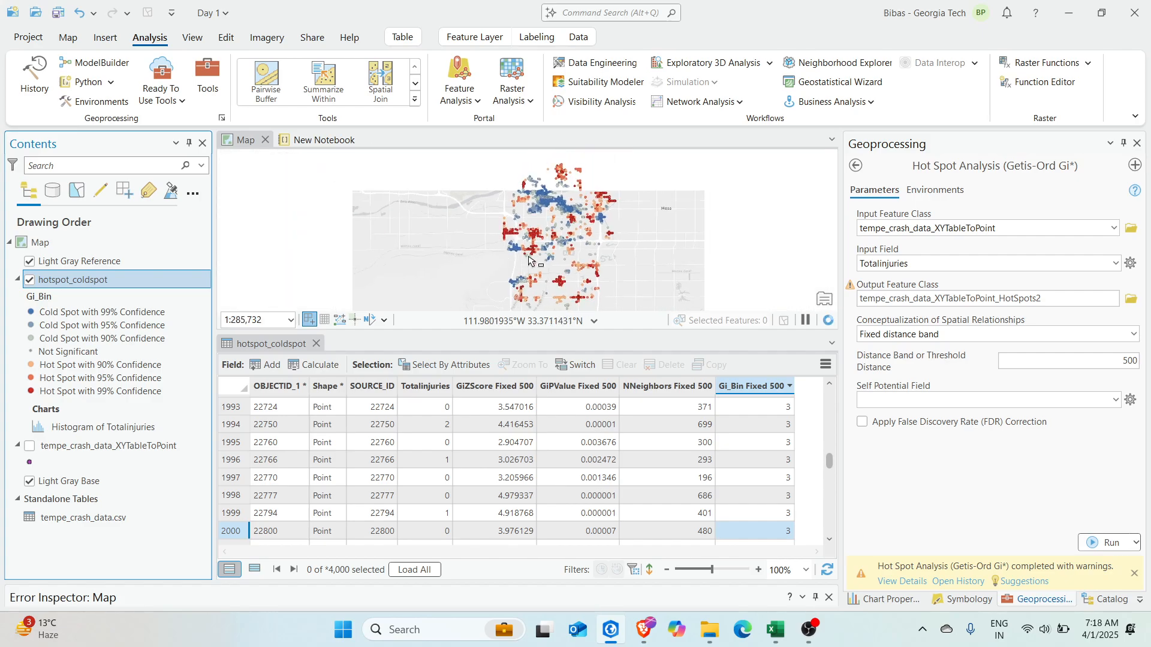
scroll(582, 207, up, 5)
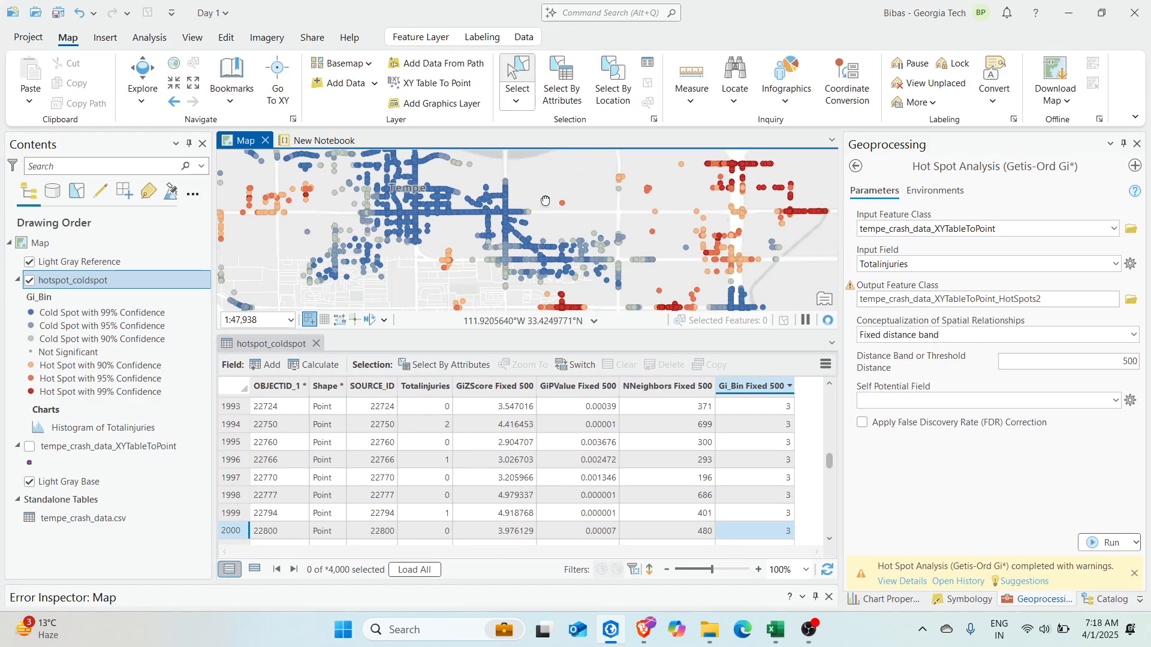
drag(615, 209, 627, 157)
drag(552, 273, 649, 209)
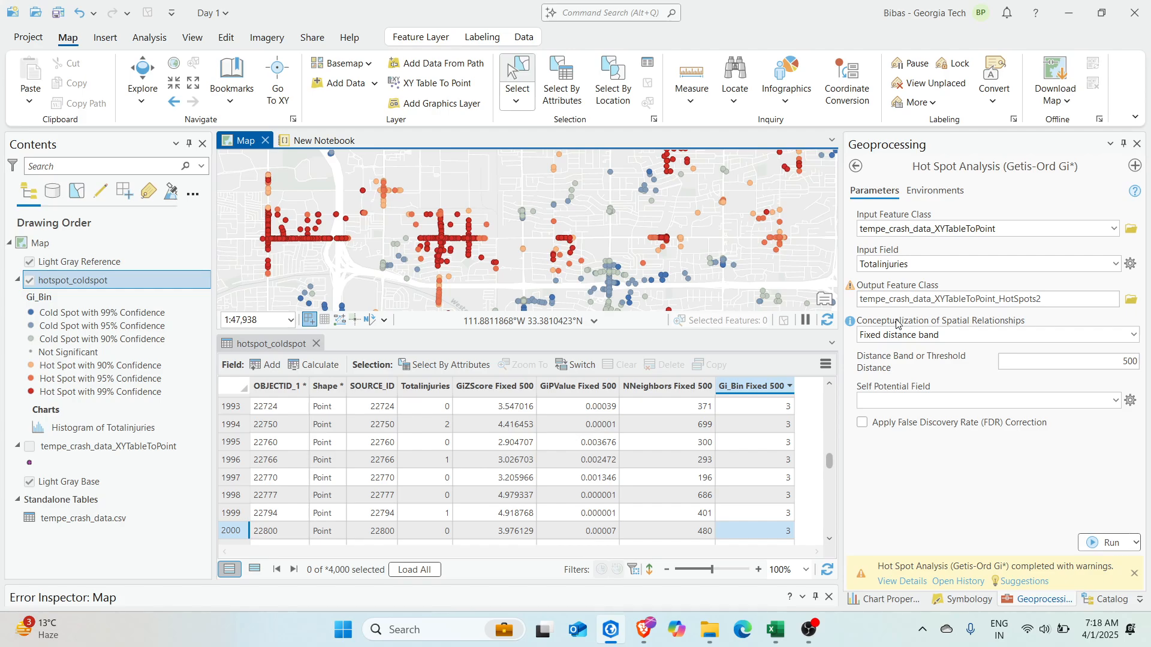
Return to the first records of the attribute table sorted by Gi_Bin Fixed 500.
scroll(516, 458, up, 20)
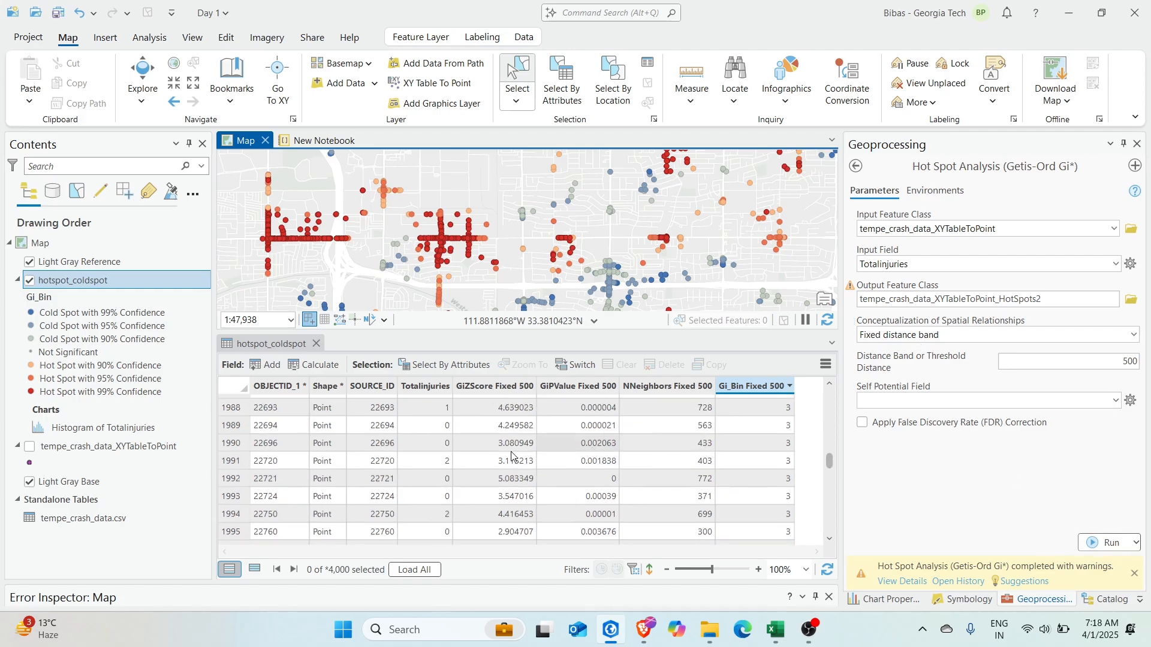
drag(829, 459, 830, 390)
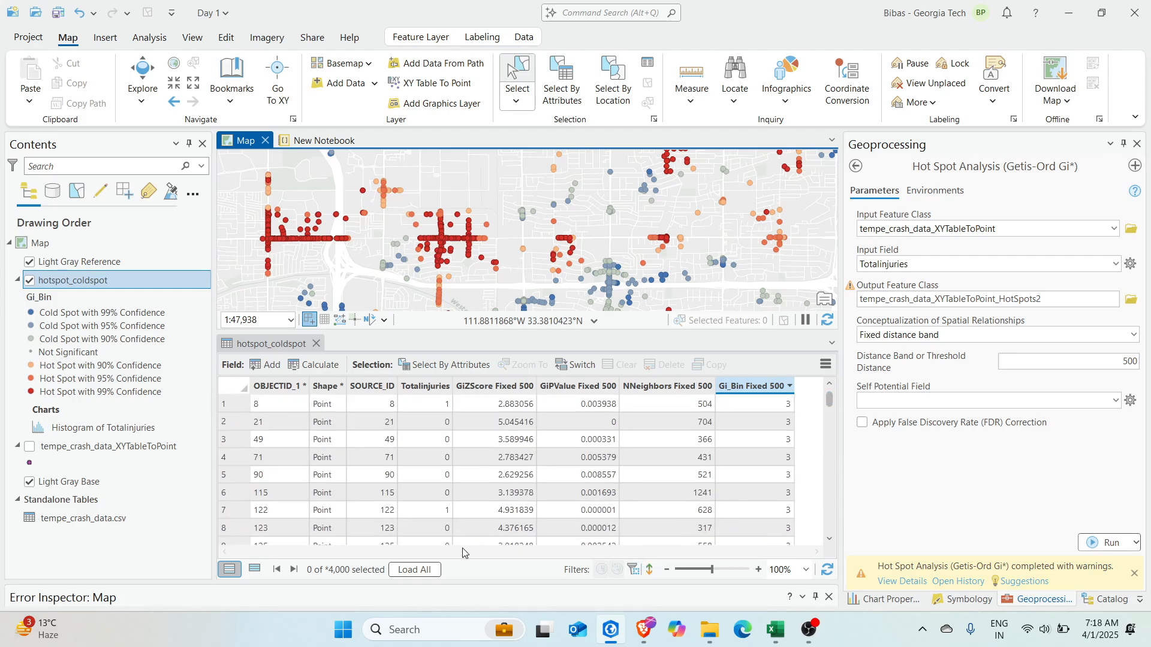
click(487, 549)
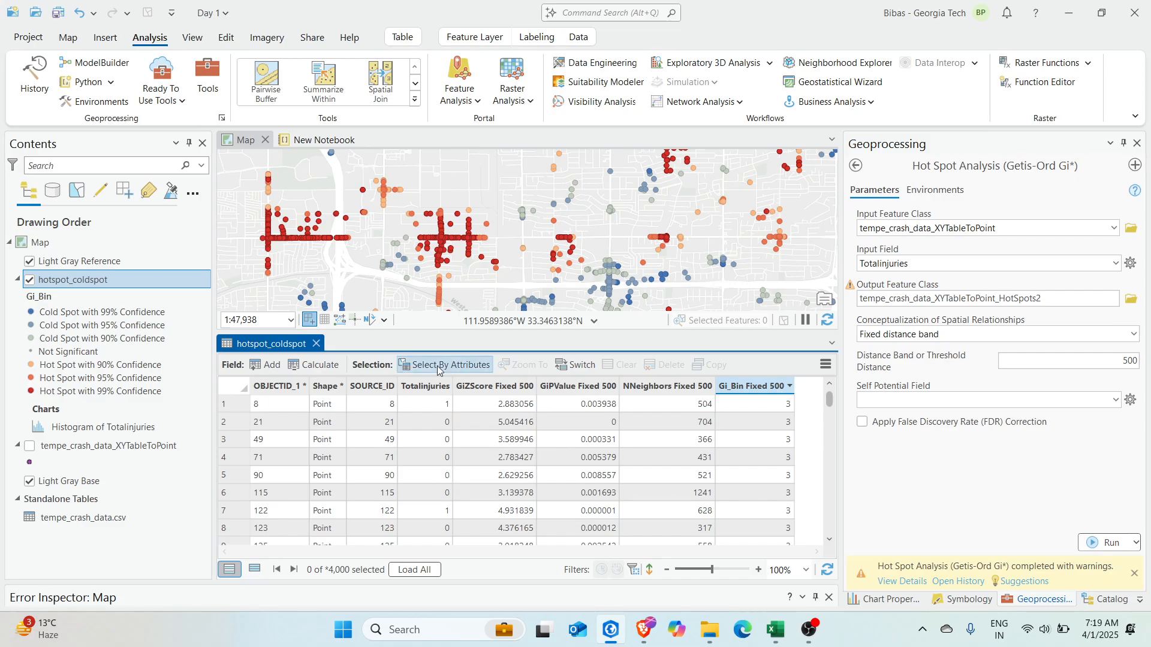
Enlarge the map area by reducing the height of the attribute table below it.
scroll(523, 259, down, 3)
scroll(523, 259, up, 3)
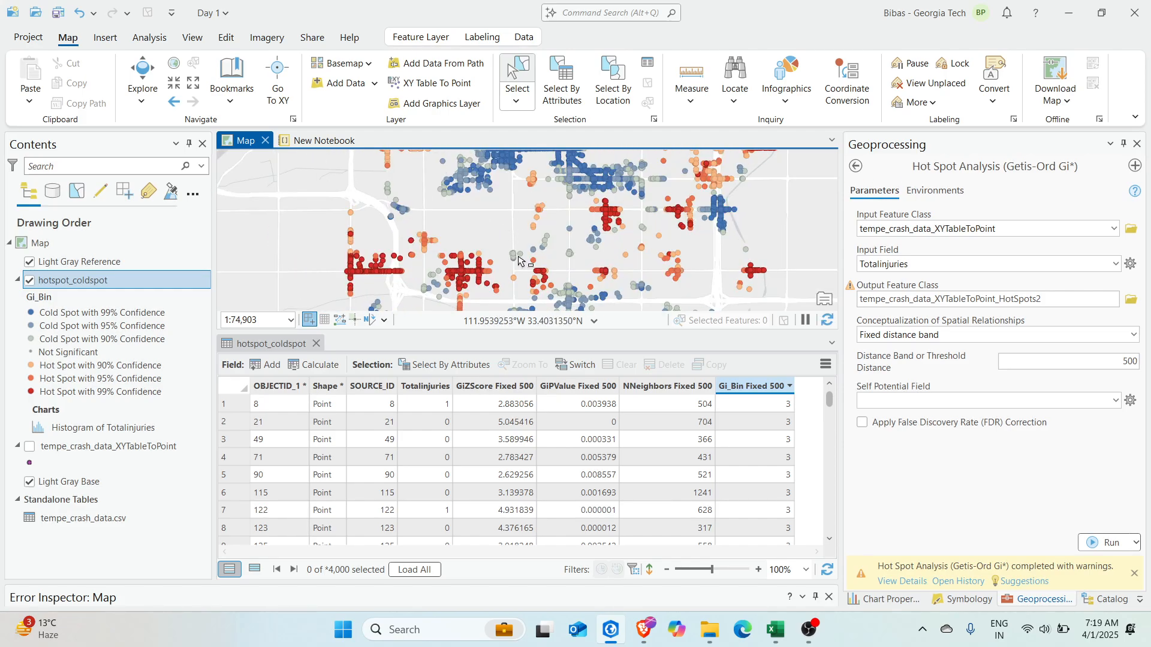
drag(468, 220, 405, 243)
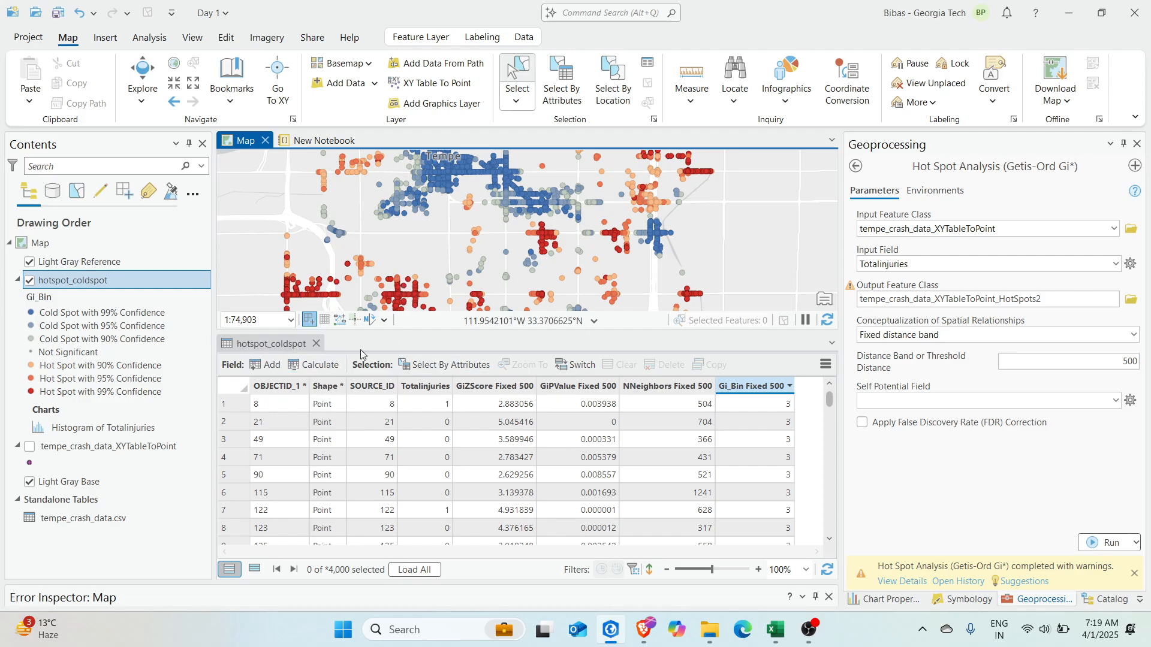
drag(375, 332, 376, 423)
Survey how the hot and cold spot clusters are distributed from central Tempe to the southern part of the city.
scroll(378, 315, up, 3)
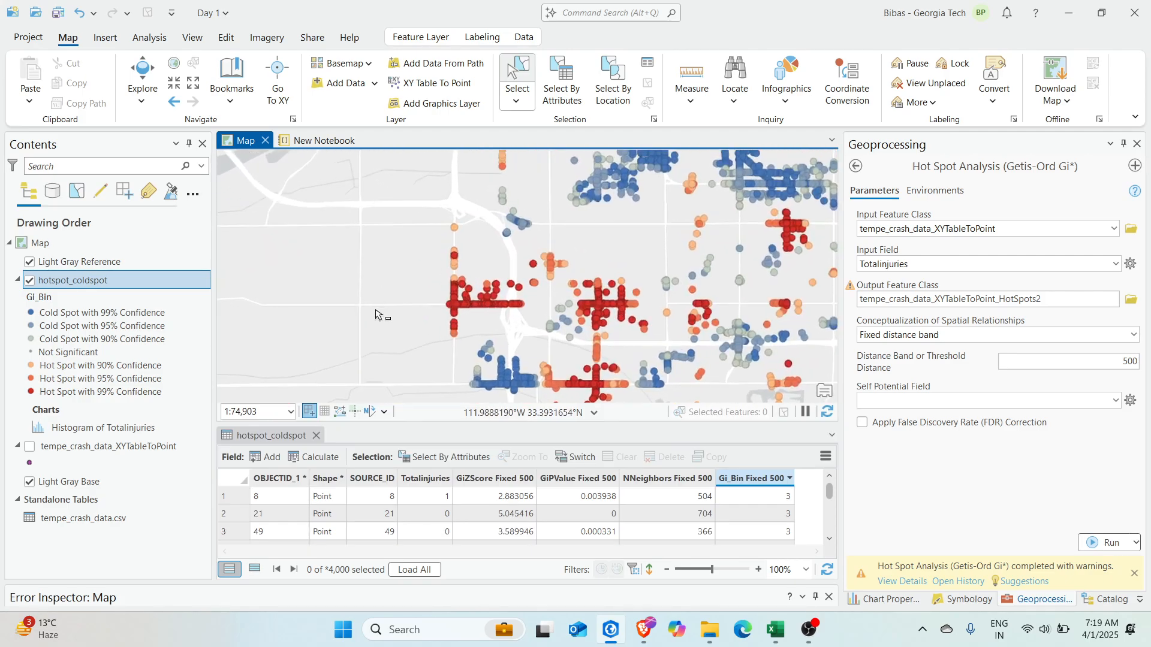
scroll(681, 358, down, 2)
drag(681, 357, 423, 315)
drag(516, 310, 441, 325)
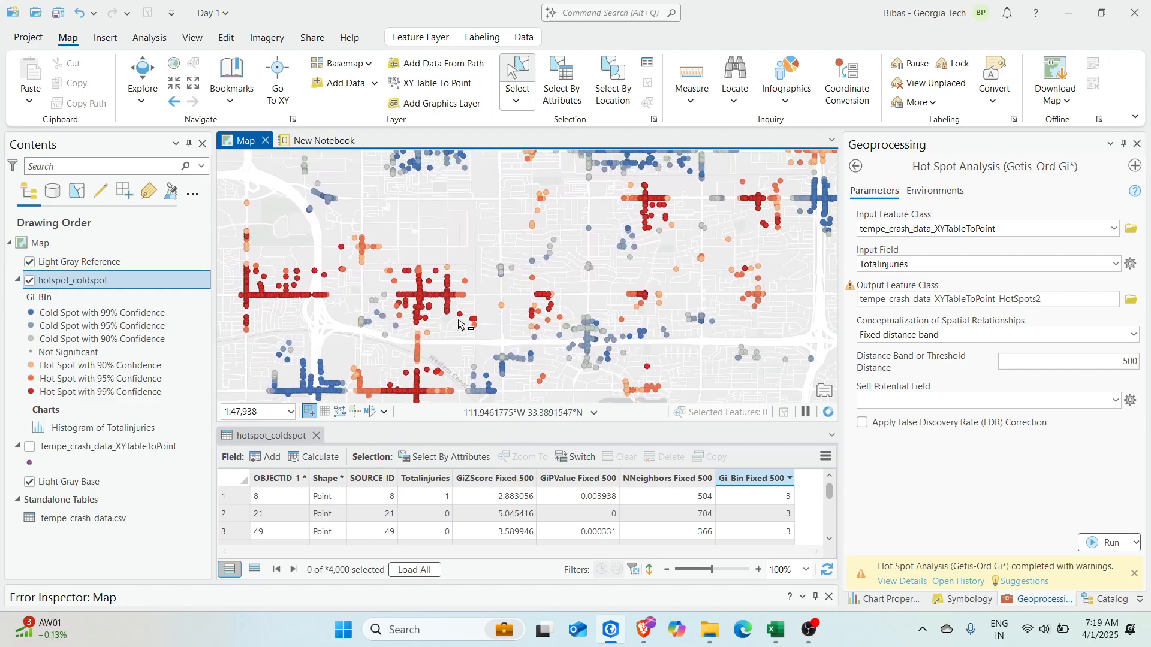
scroll(456, 324, down, 1)
scroll(455, 329, down, 3)
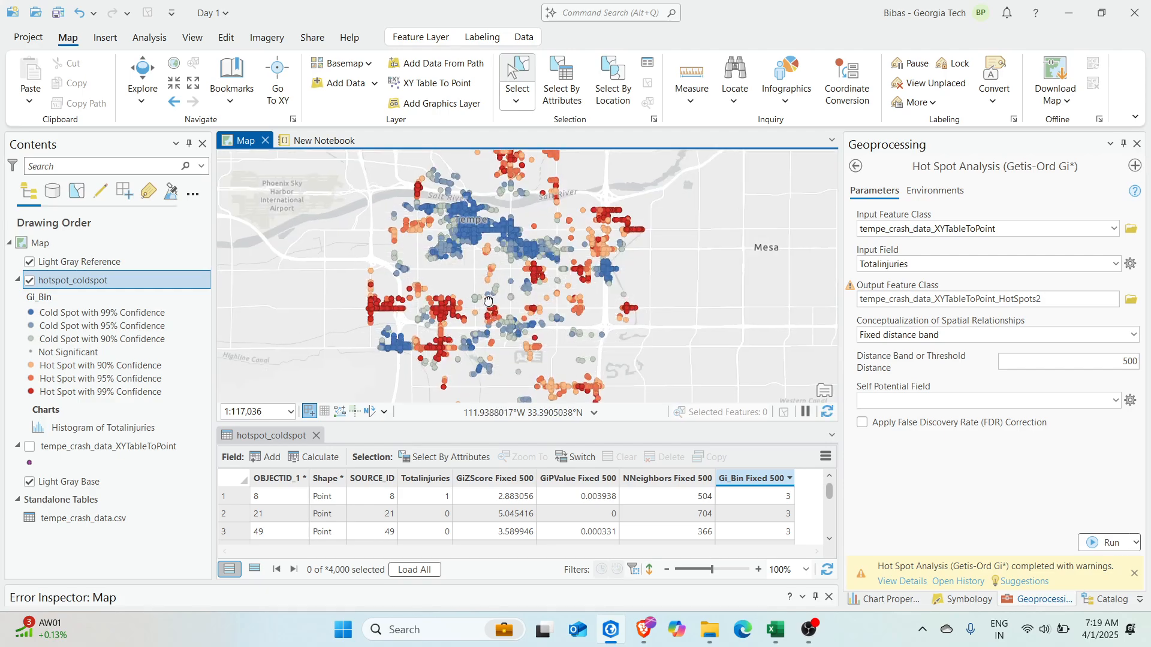
drag(471, 327, 484, 292)
drag(435, 326, 511, 272)
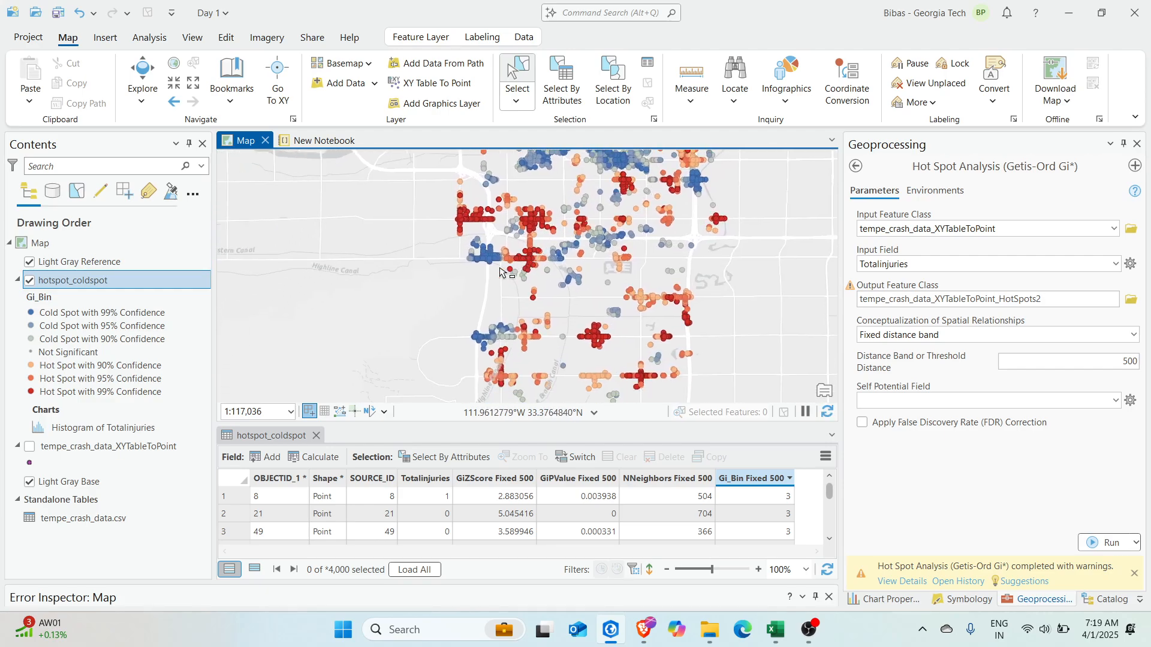
Examine the hot and cold spot clusters along the streets around US Highway 60 and north of Guadalupe.
scroll(454, 258, up, 3)
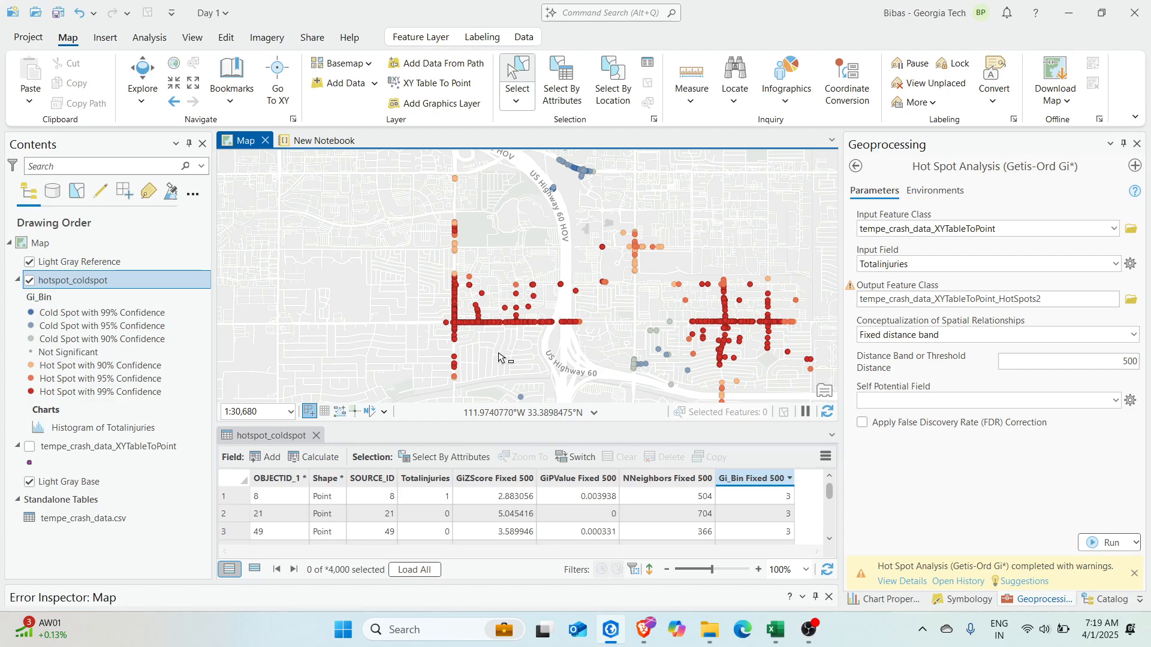
drag(650, 340, 526, 337)
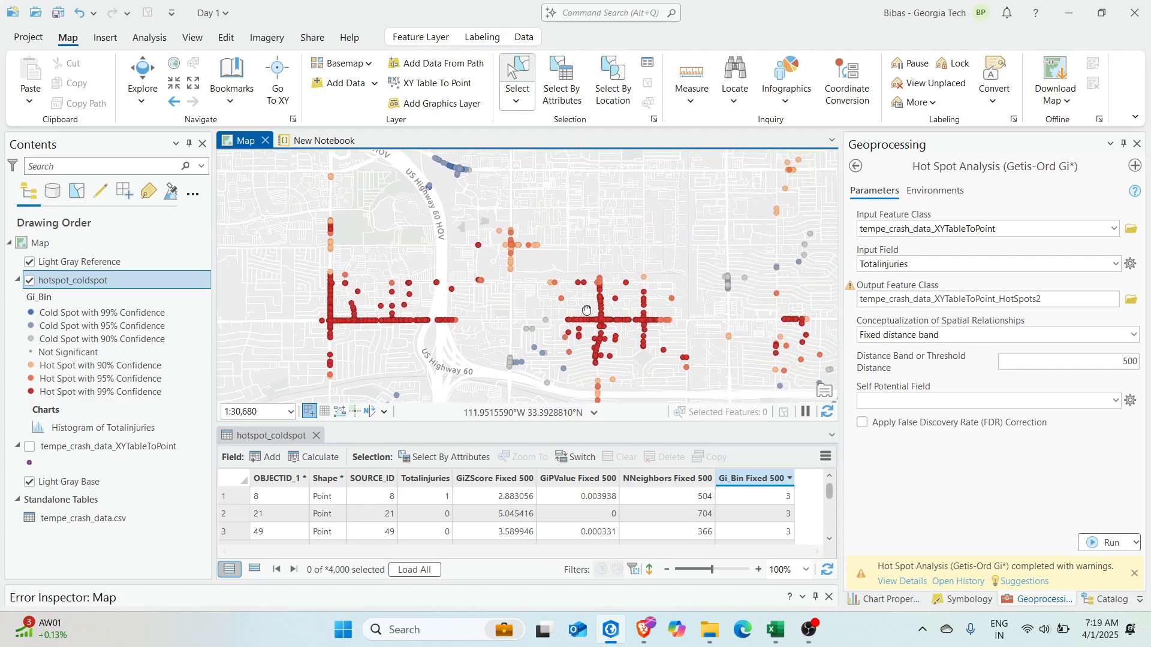
drag(587, 310, 516, 287)
scroll(516, 287, down, 2)
drag(401, 292, 446, 306)
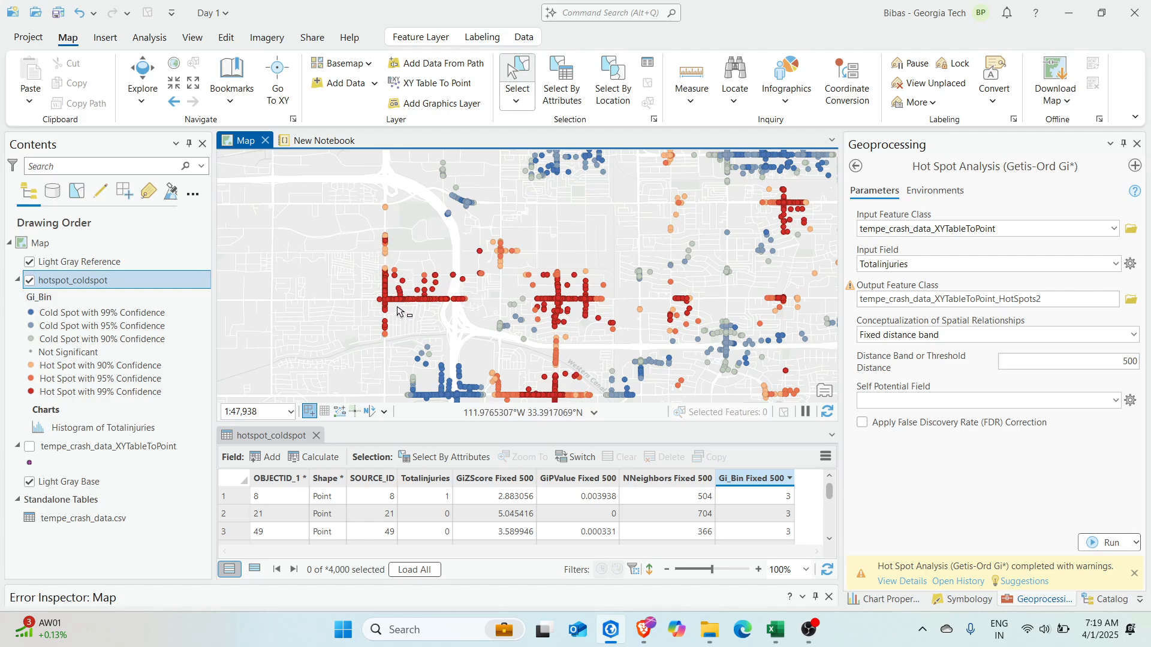
drag(473, 394, 473, 306)
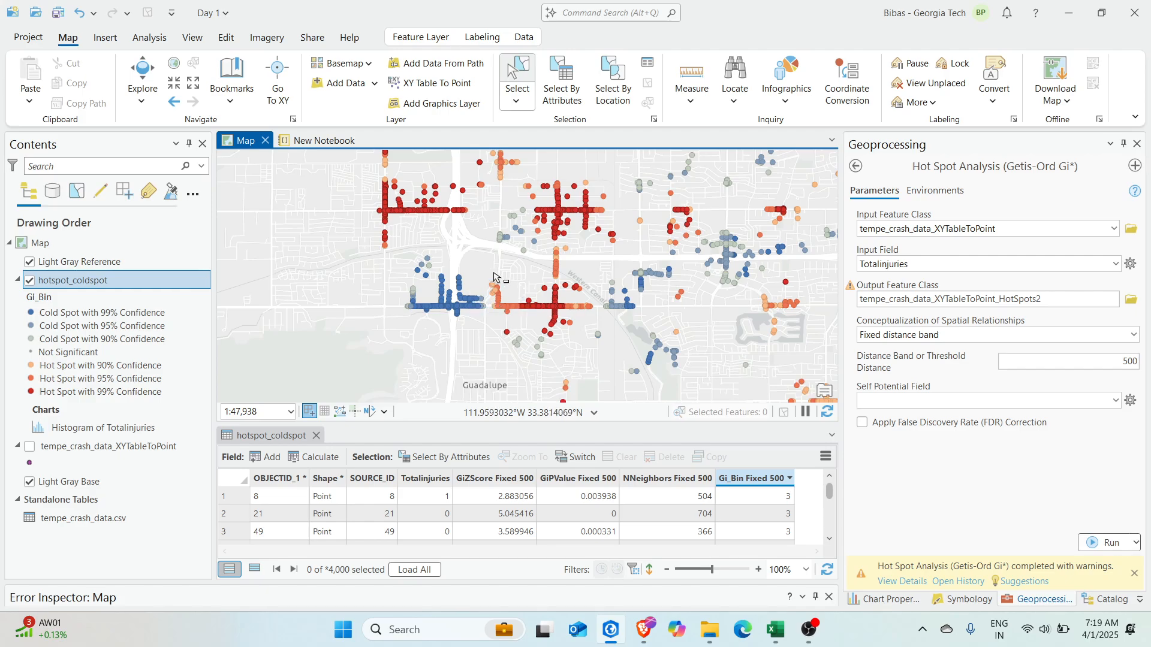
drag(487, 297, 481, 334)
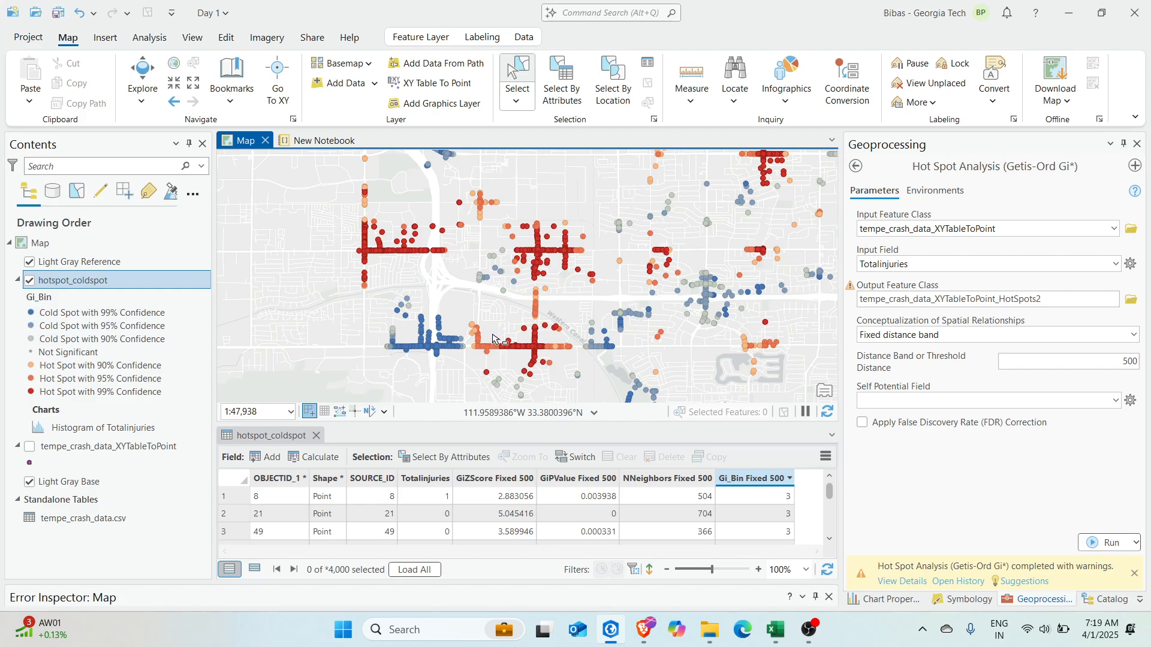
drag(480, 336, 508, 309)
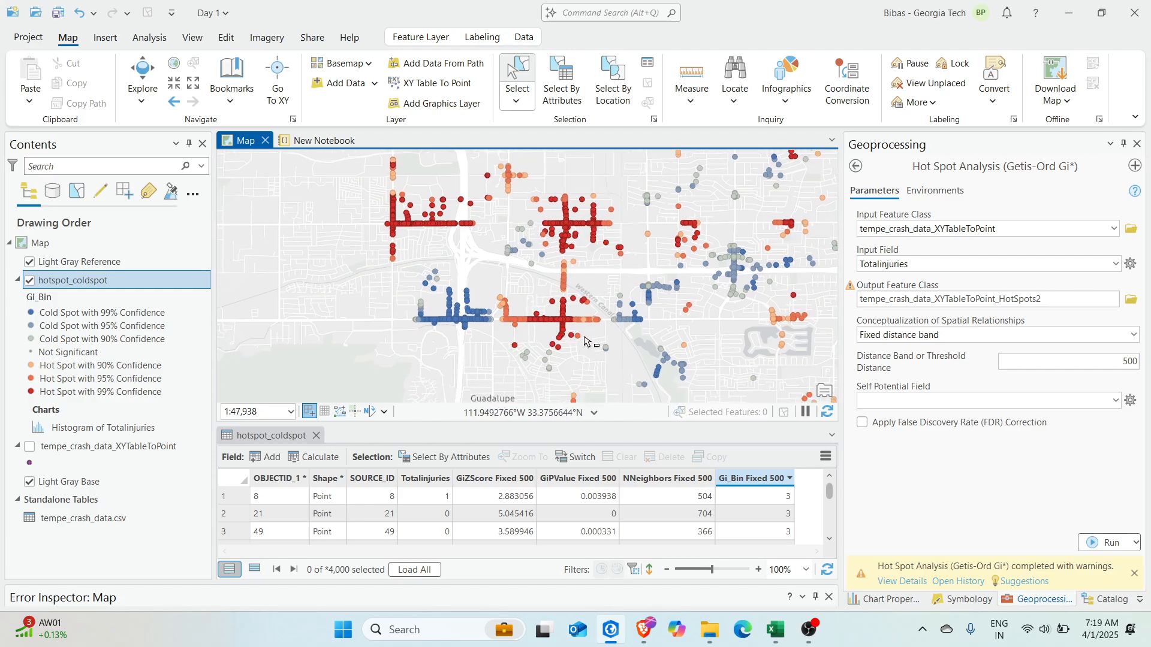
drag(574, 323, 493, 305)
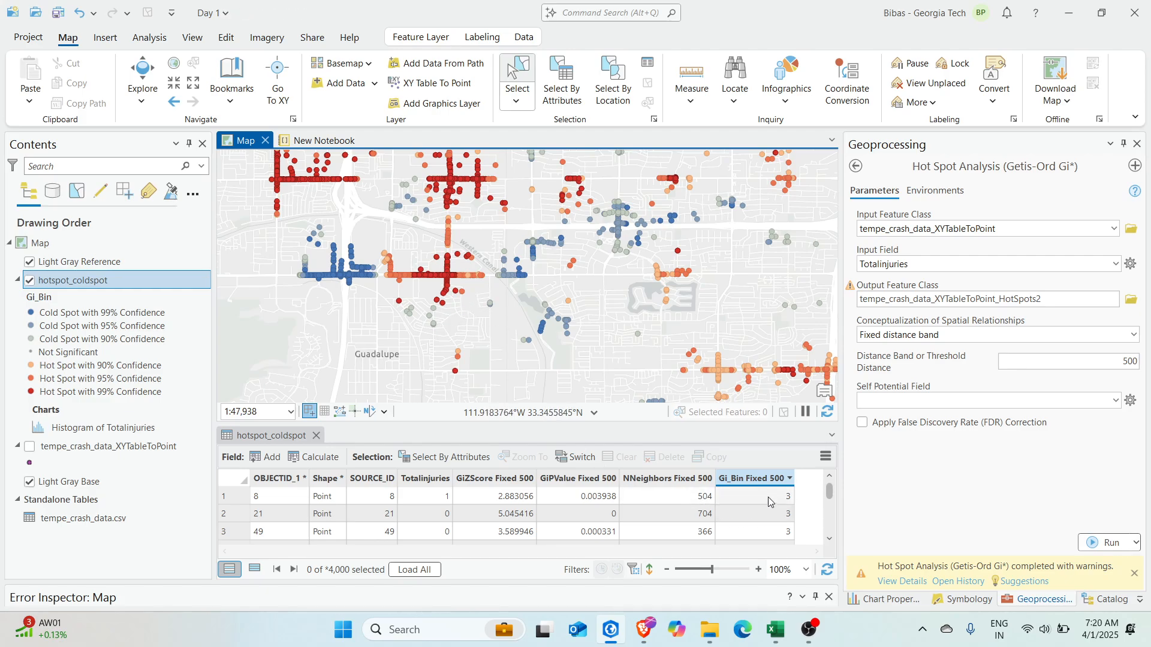
Check the first record's Gi_Bin value and compare the 99% confidence hot spots near US Highway 60 with the cold spots in central Tempe.
click(787, 501)
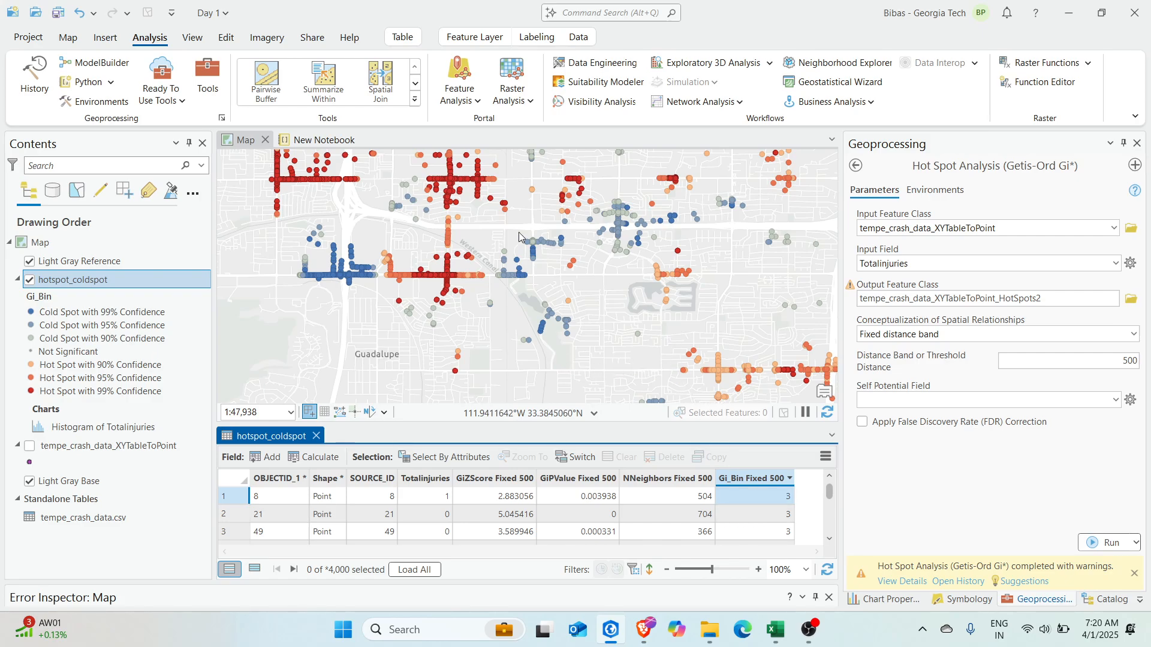
drag(519, 237, 580, 311)
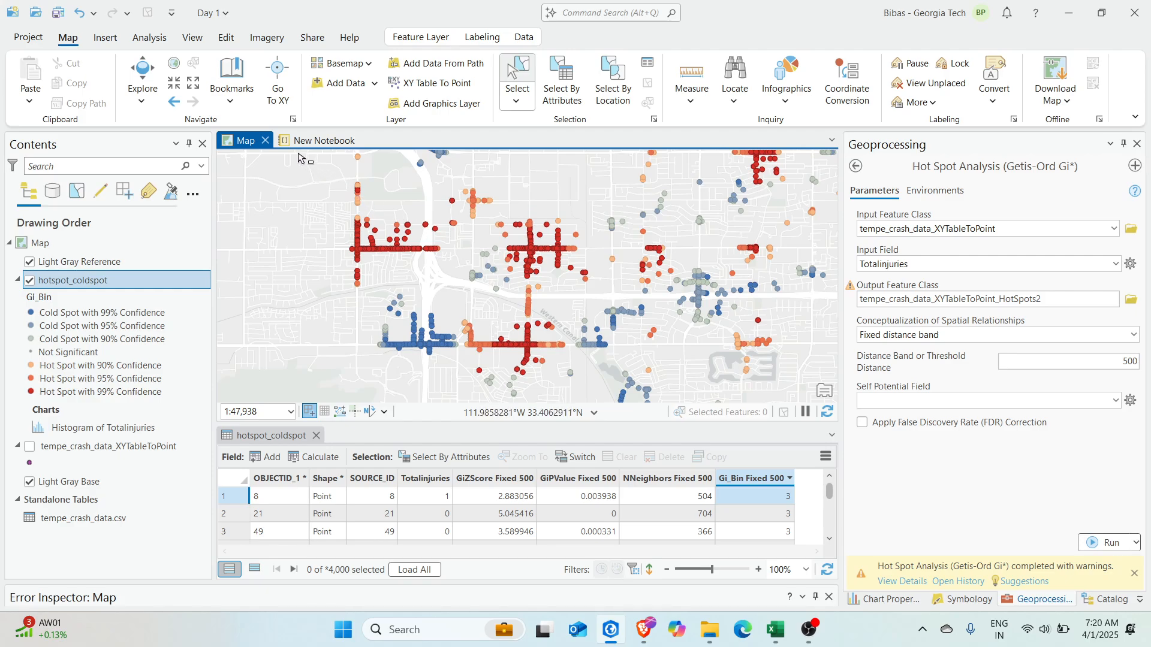
drag(271, 196, 362, 264)
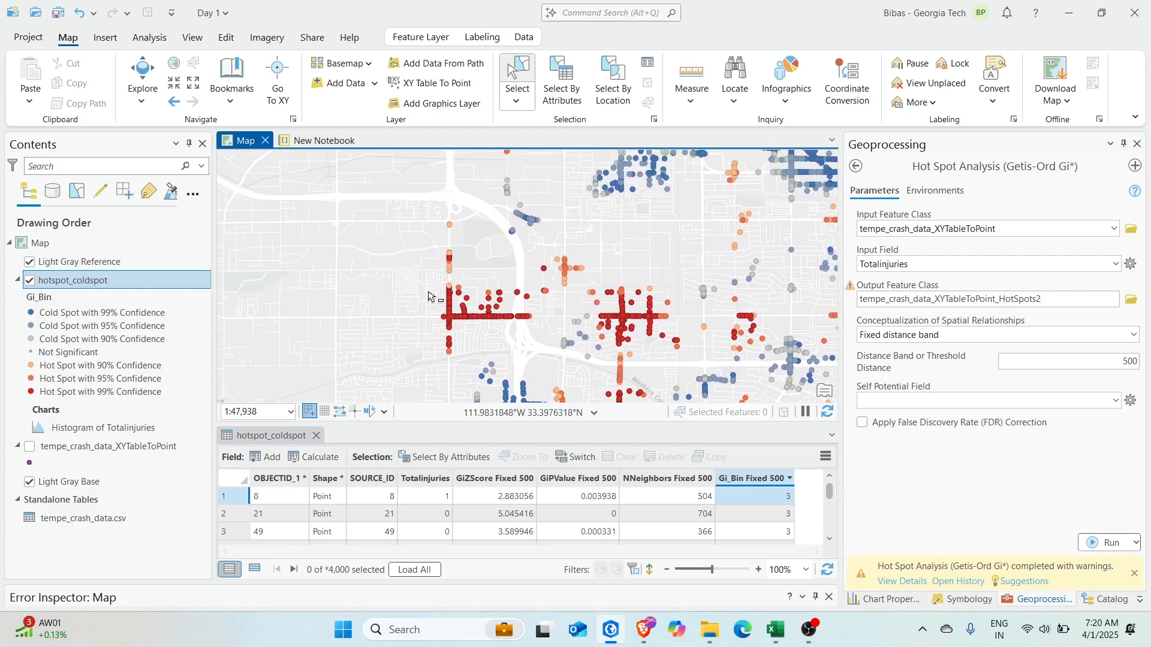
drag(502, 332, 427, 298)
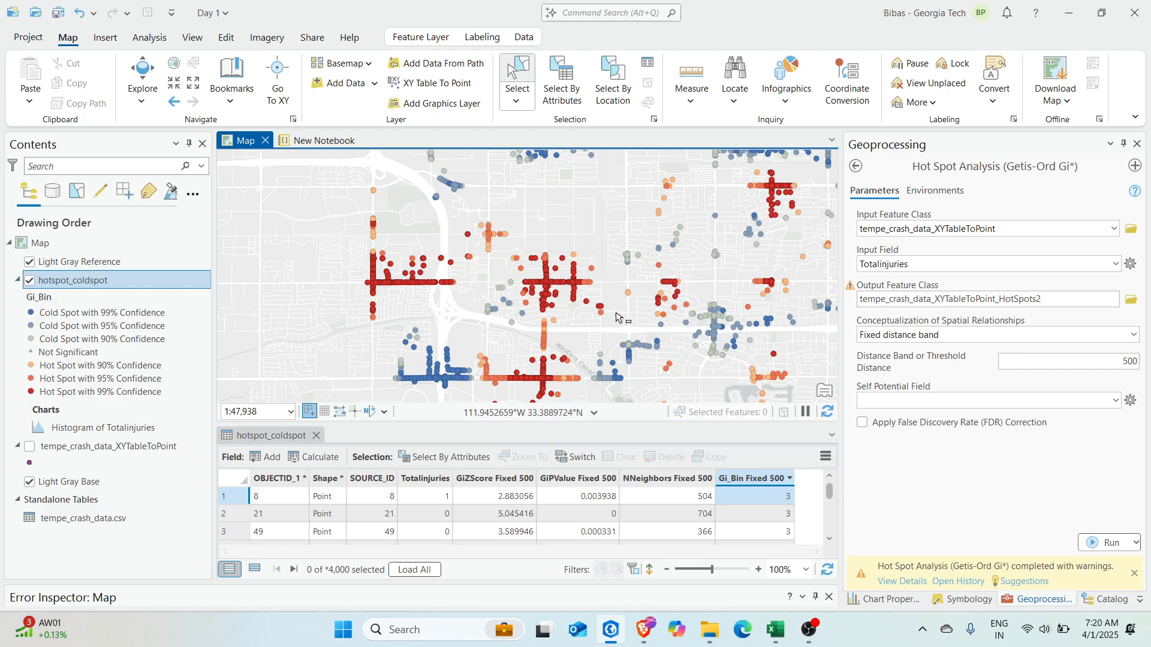
scroll(336, 225, up, 3)
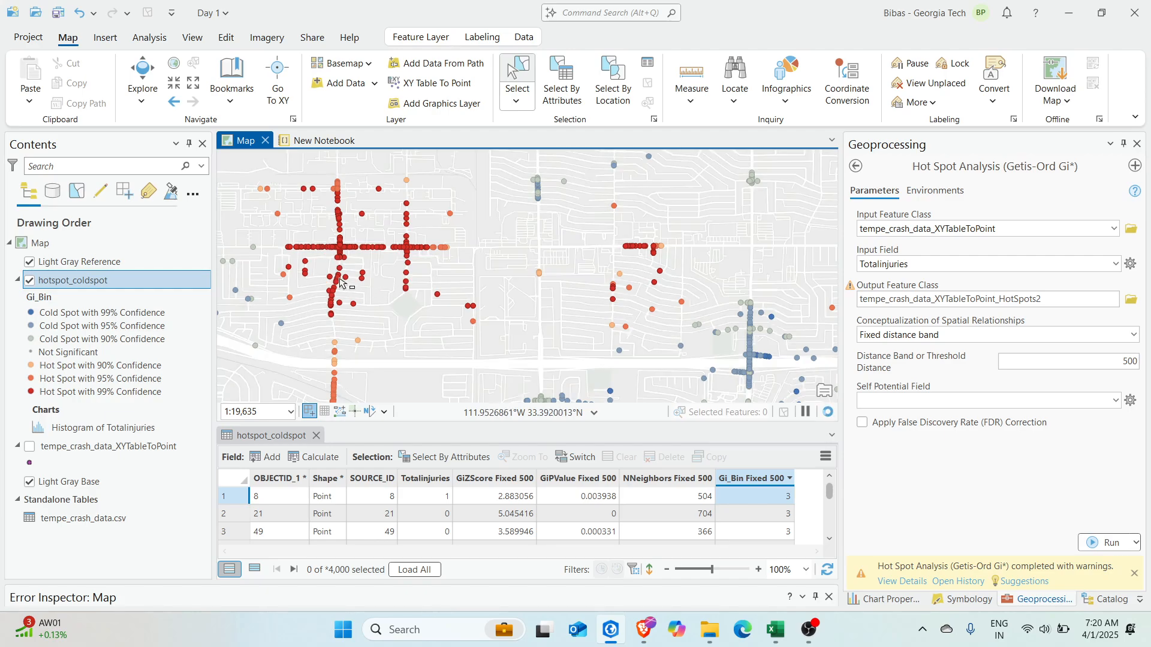
drag(305, 250, 393, 297)
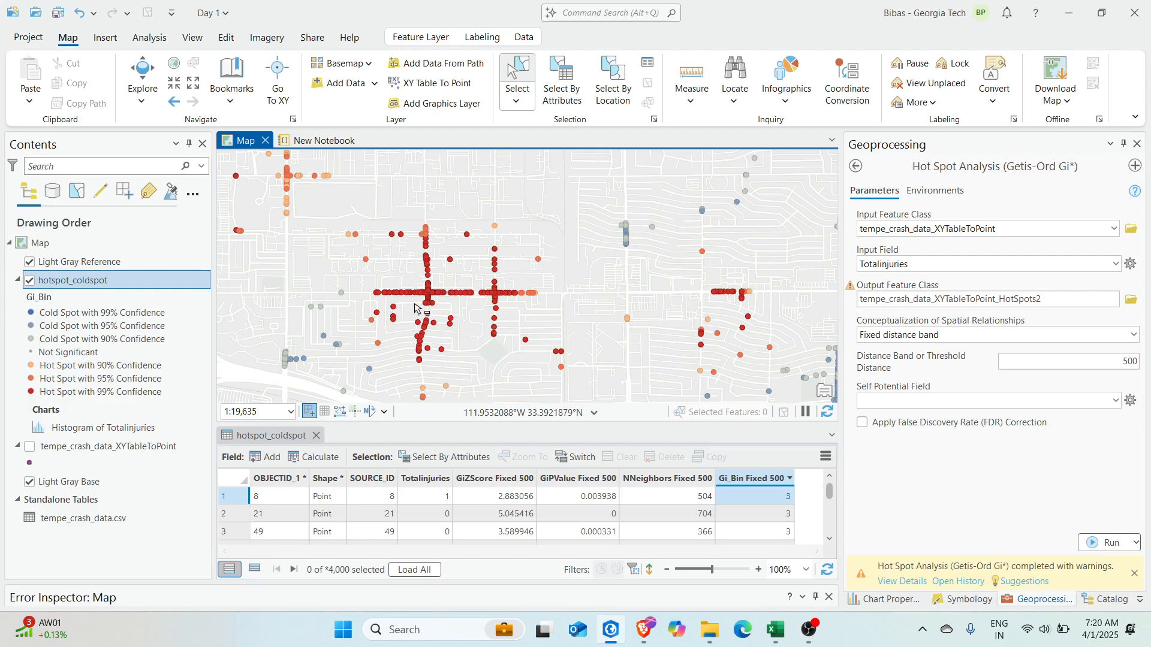
scroll(422, 302, down, 4)
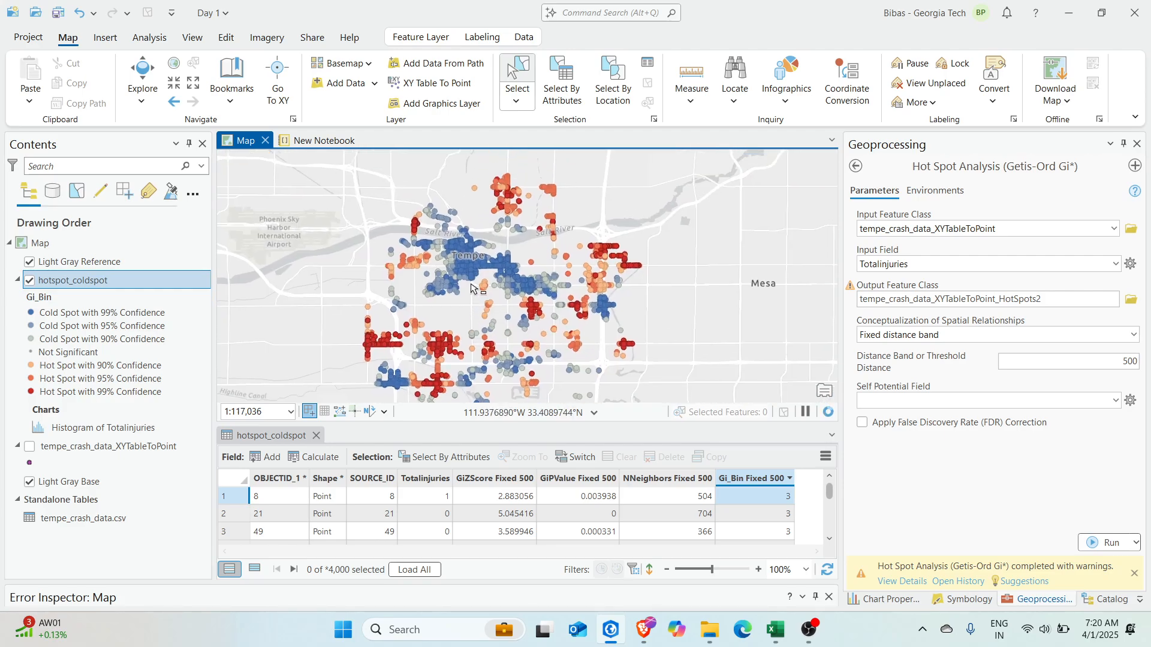
scroll(458, 258, up, 2)
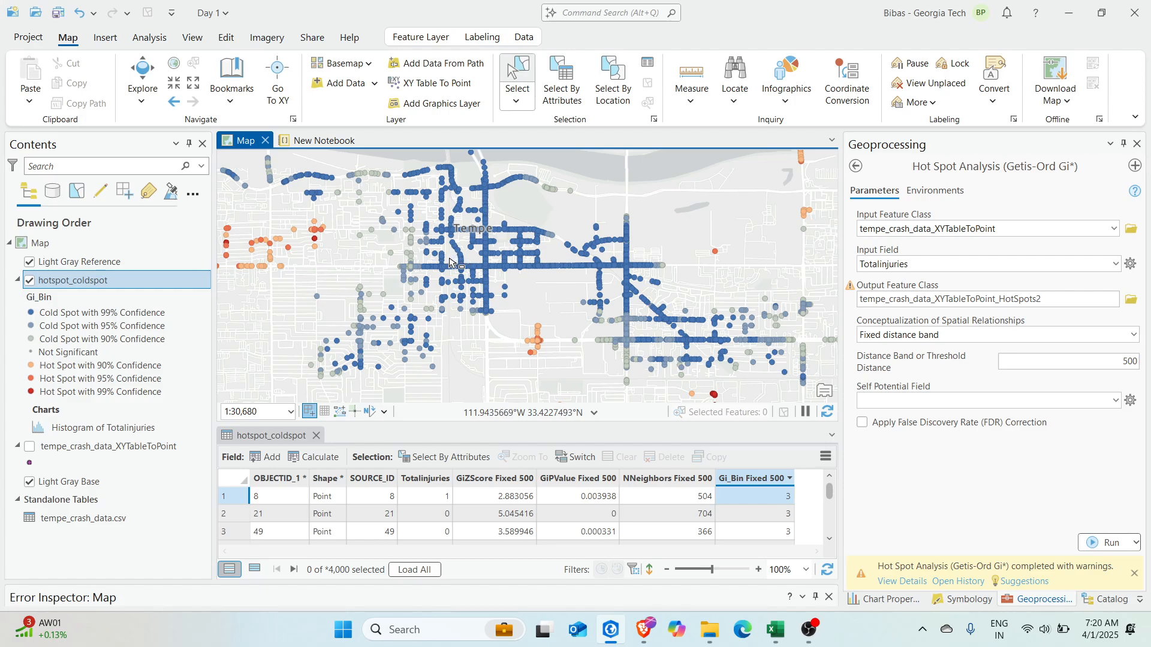
Enlarge the hotspot_coldspot attribute table so more records fit and check the first records' Totalinjuries values.
drag(467, 258, 445, 299)
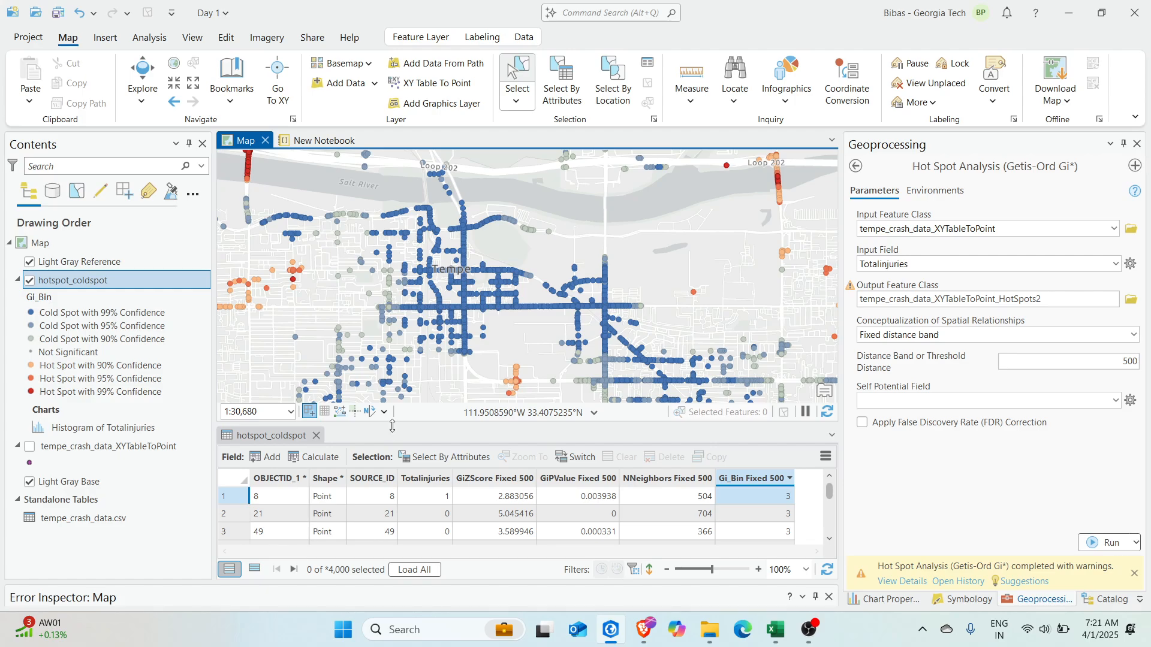
drag(411, 427, 359, 324)
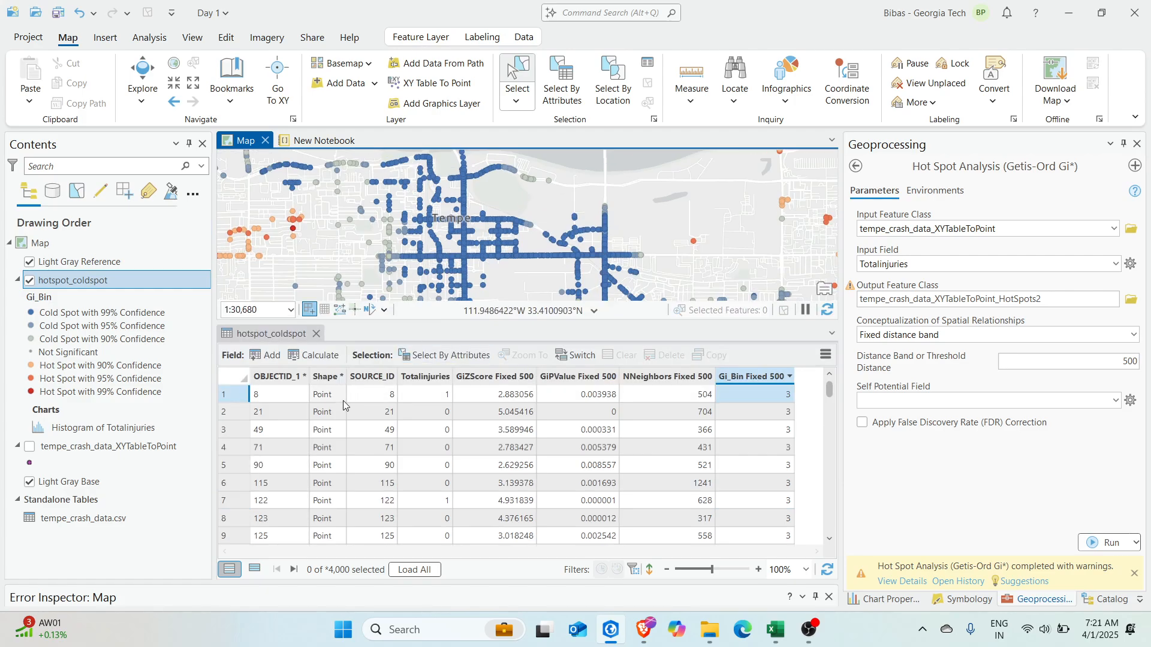
click(625, 552)
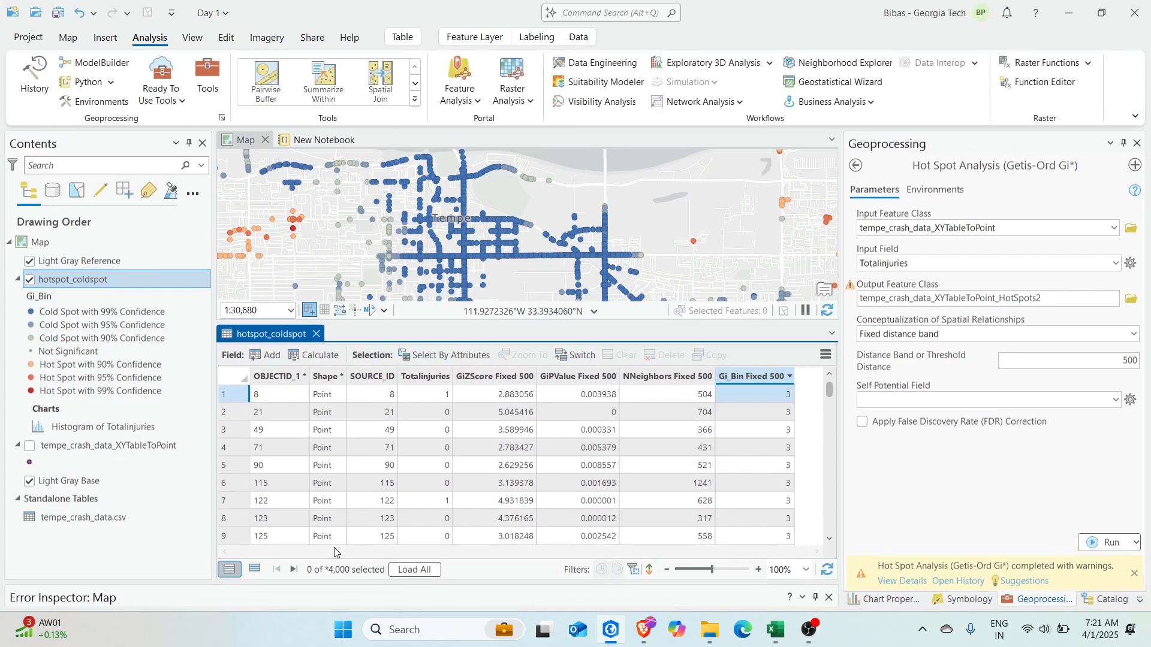
click(433, 450)
click(433, 450)
click(442, 414)
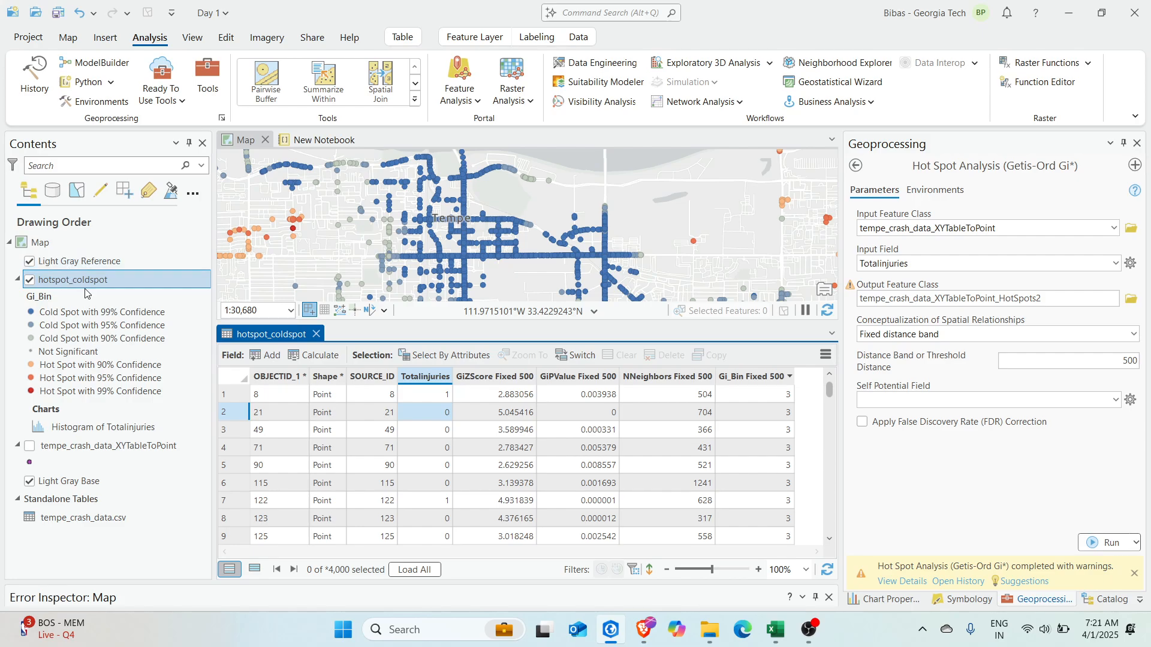
Open the attribute table of the tempe_crash_data_XYTableToPoint layer to review the crash records, and return to the hotspot_coldspot table.
right_click(82, 451)
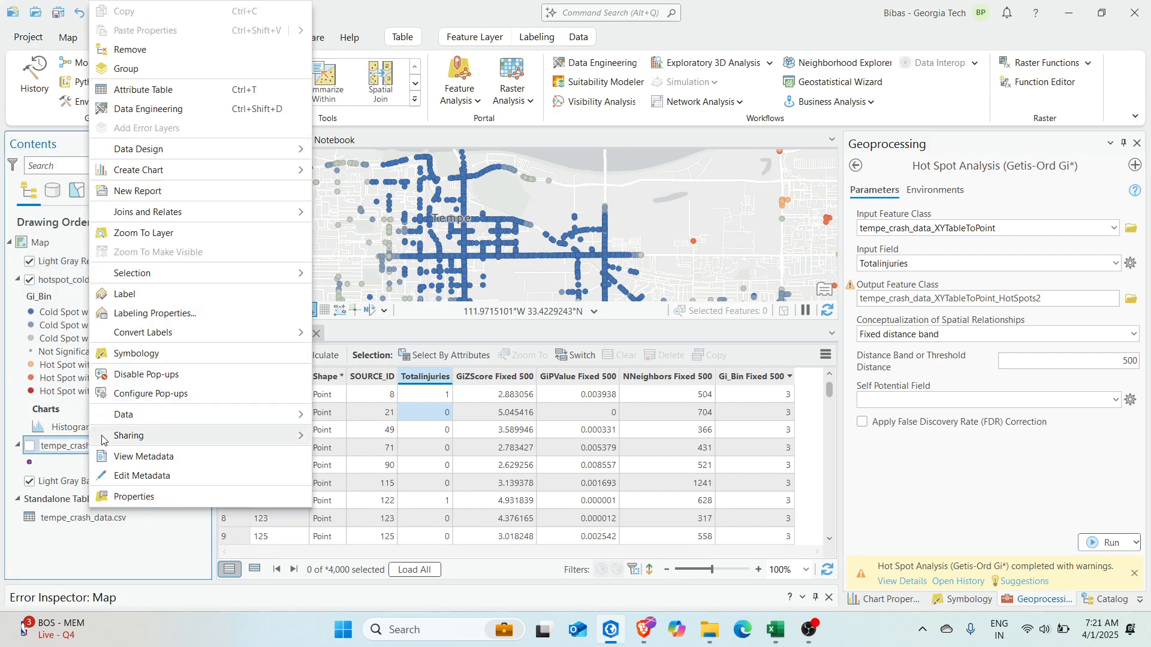
click(151, 90)
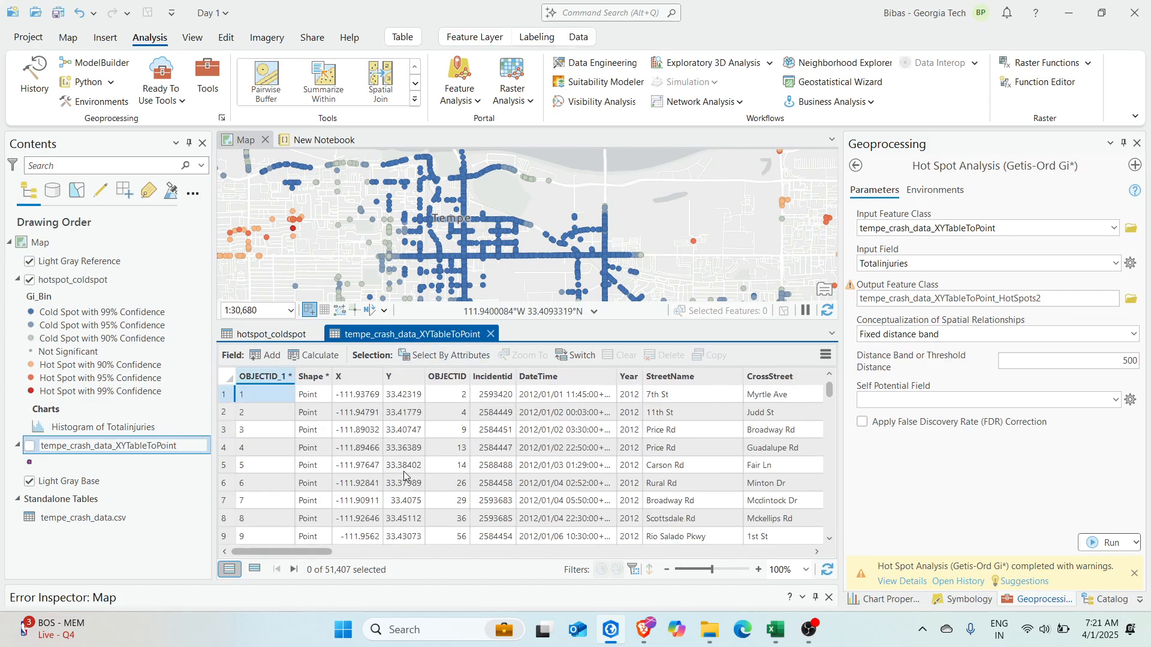
click(272, 334)
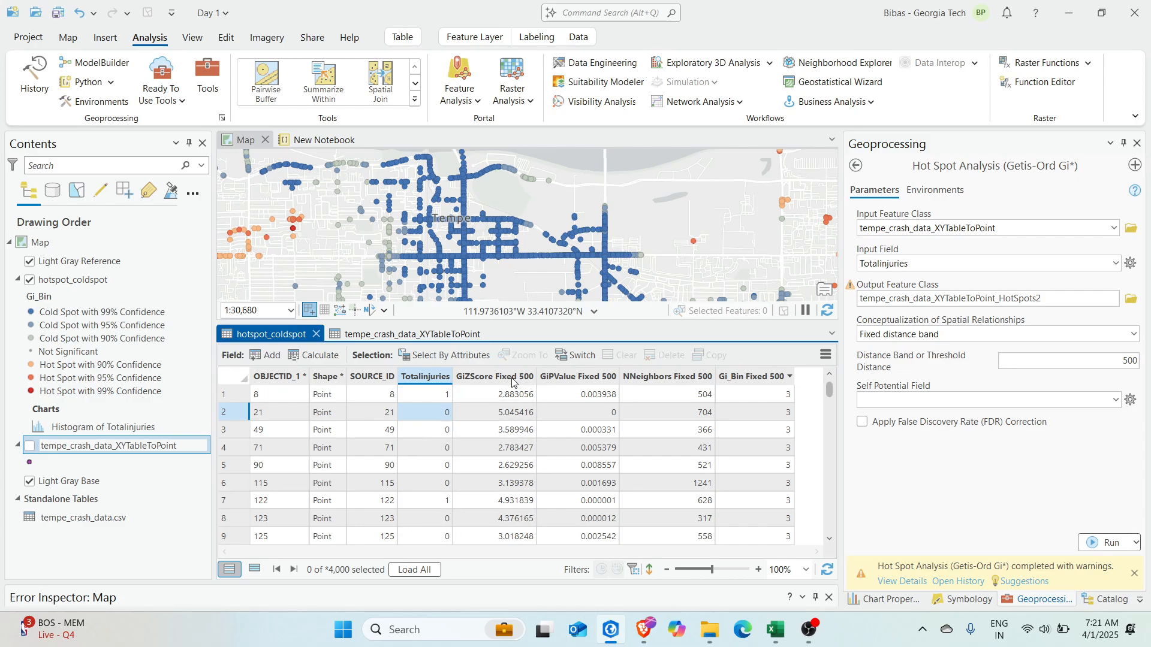
Sort the hotspot_coldspot records by GiZScore Fixed 500 in descending order and zoom the map to the first and third records.
double_click(512, 378)
key(Down)
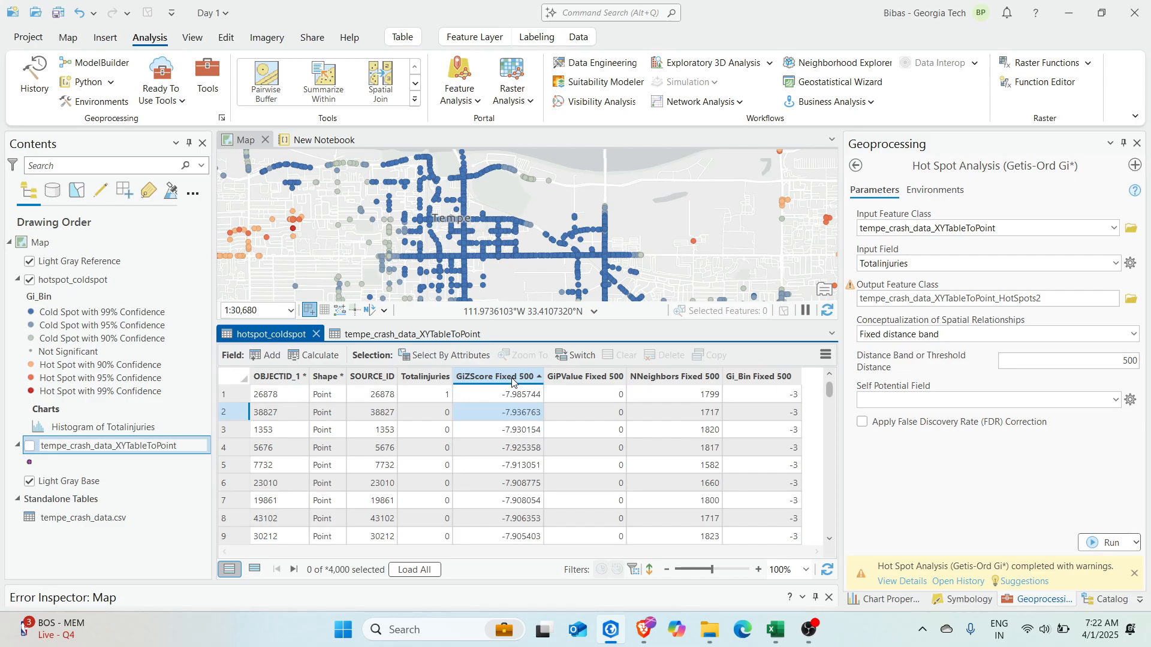
double_click(508, 379)
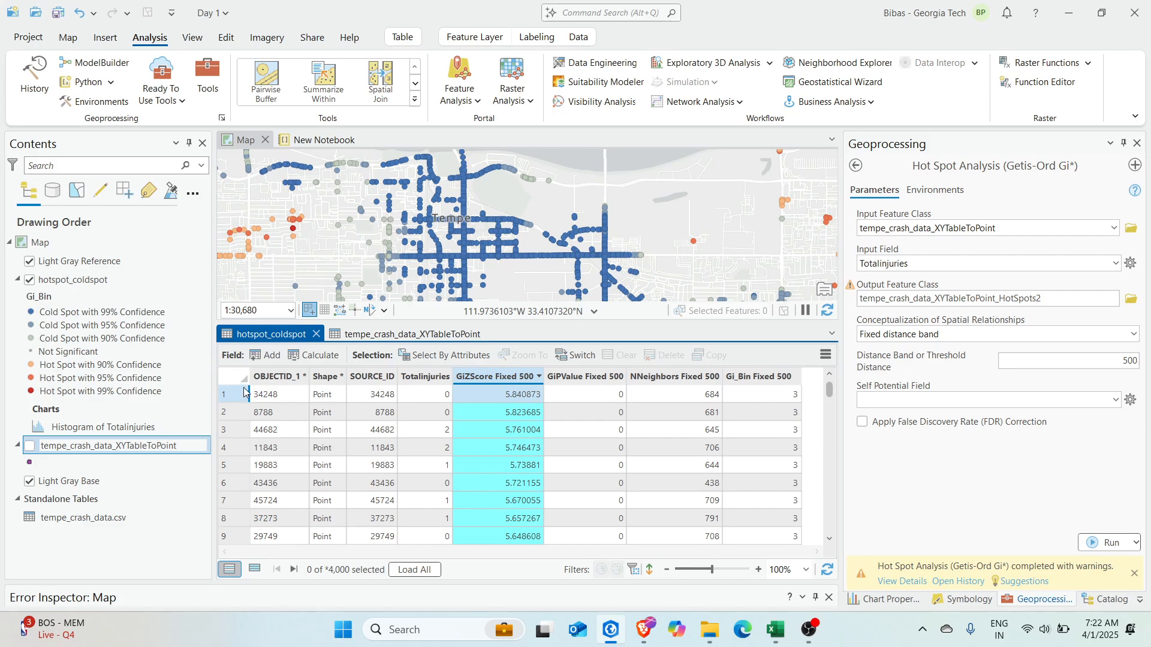
double_click(226, 401)
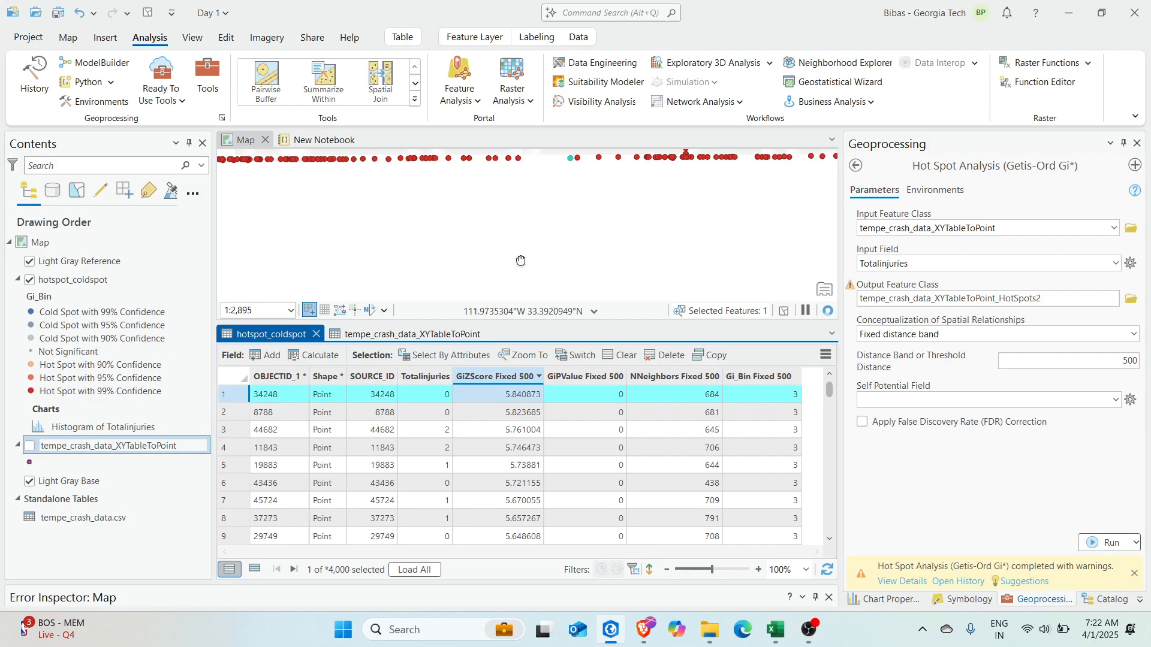
double_click(235, 430)
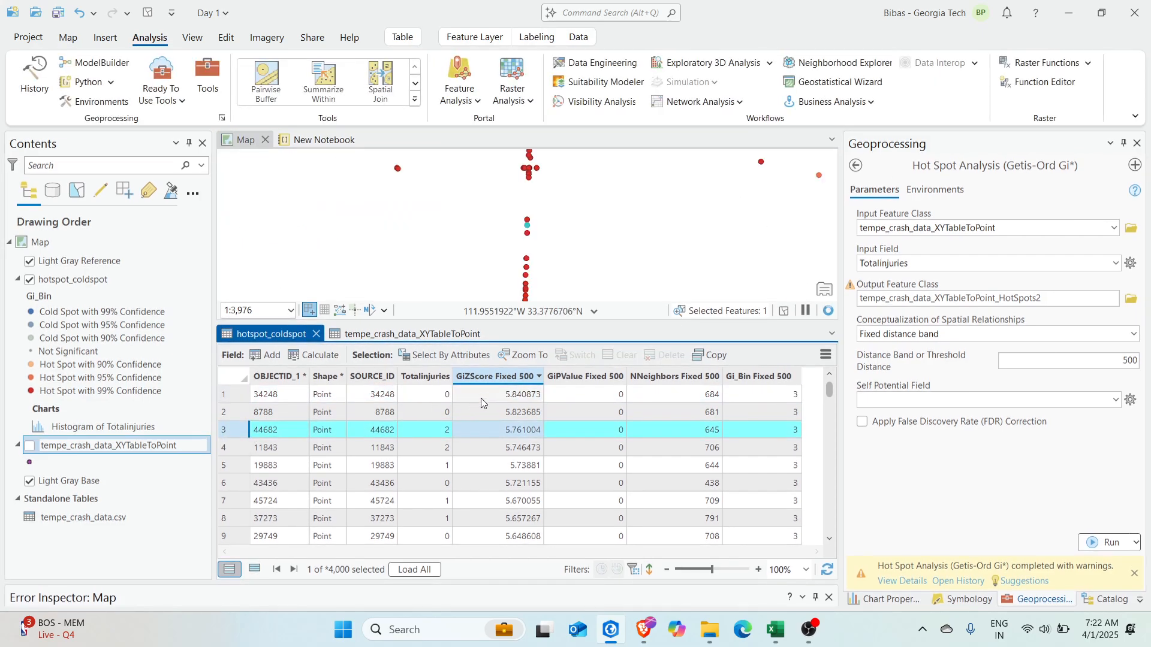
Locate the records with the lowest GiZScore on the map by sorting ascending, and re-sort descending to zoom to the highest one.
click(508, 378)
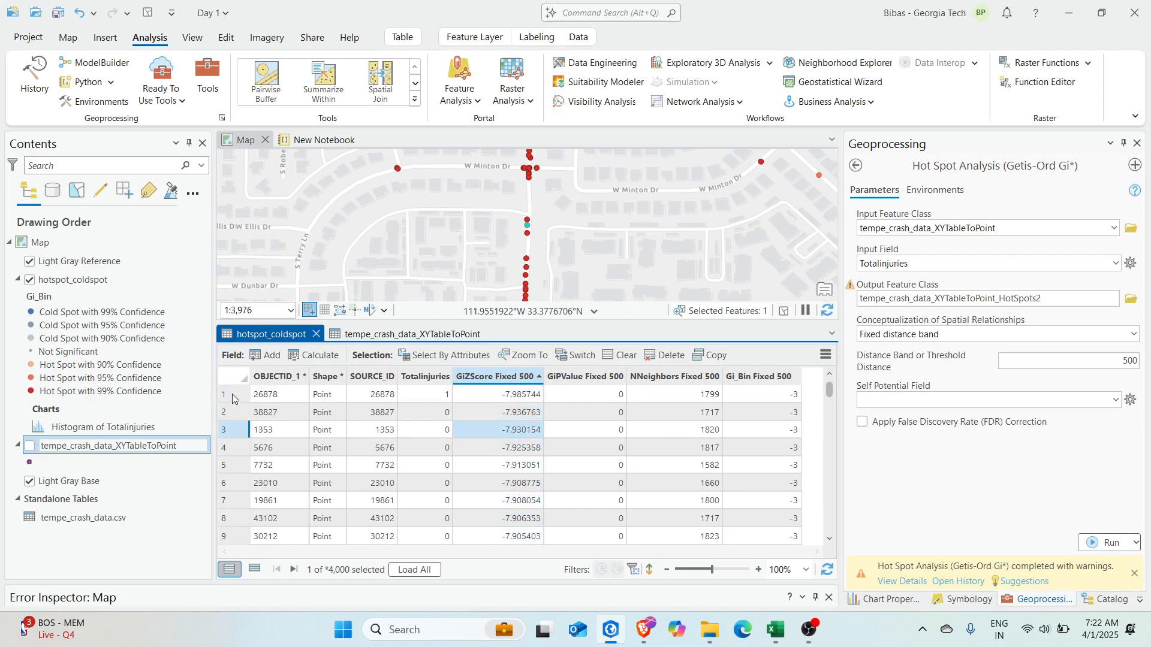
double_click(235, 395)
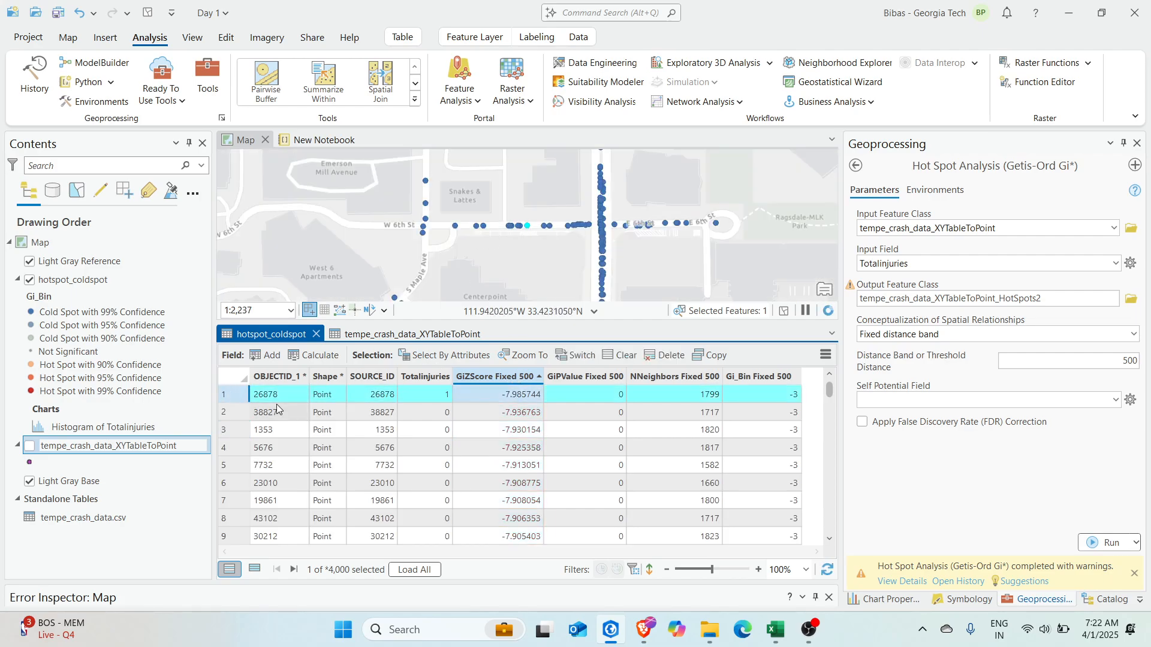
double_click(232, 417)
click(504, 377)
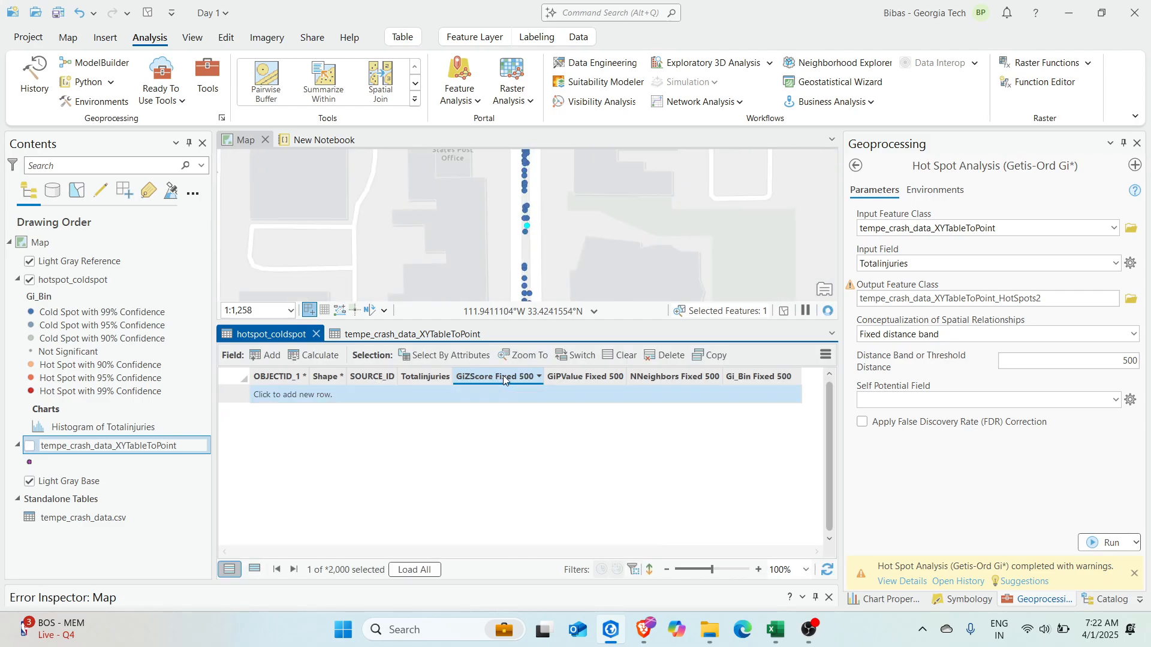
double_click(229, 394)
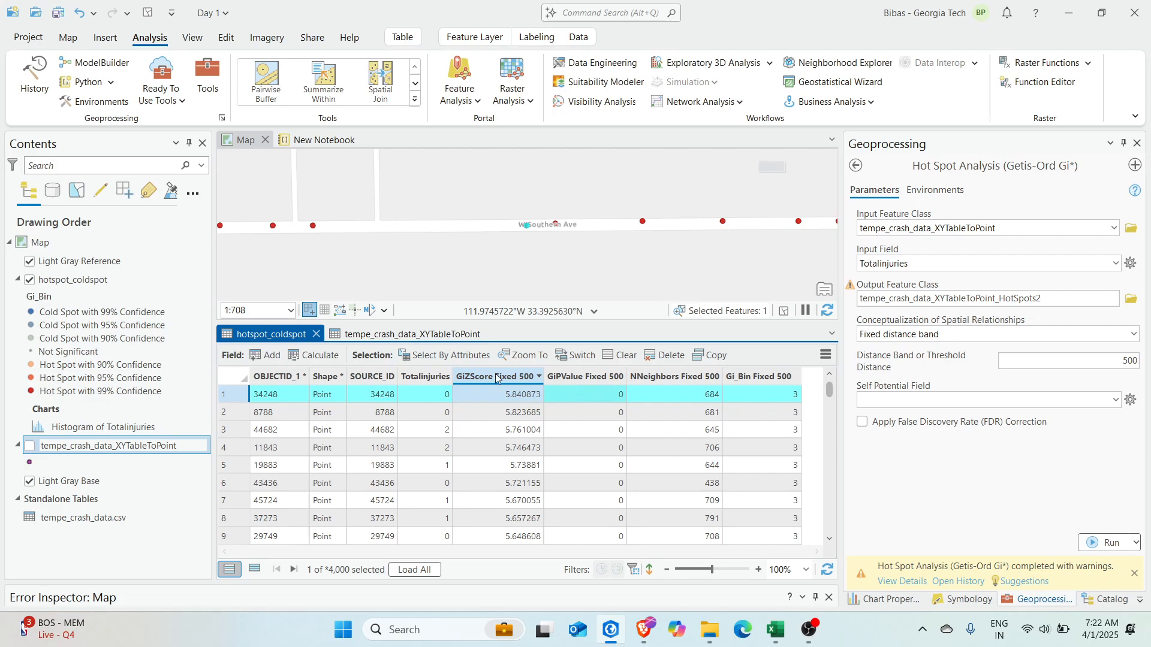
Sort the records by GiPValue Fixed 500 in descending order and zoom to the first, second and fourth records.
double_click(573, 379)
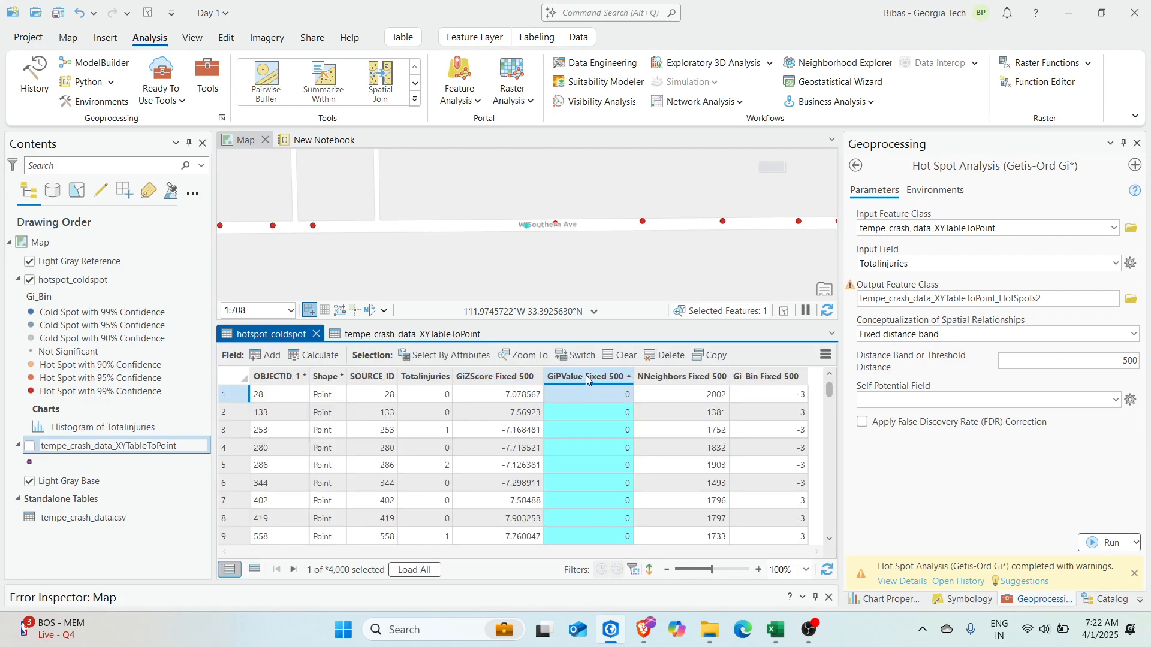
double_click(585, 375)
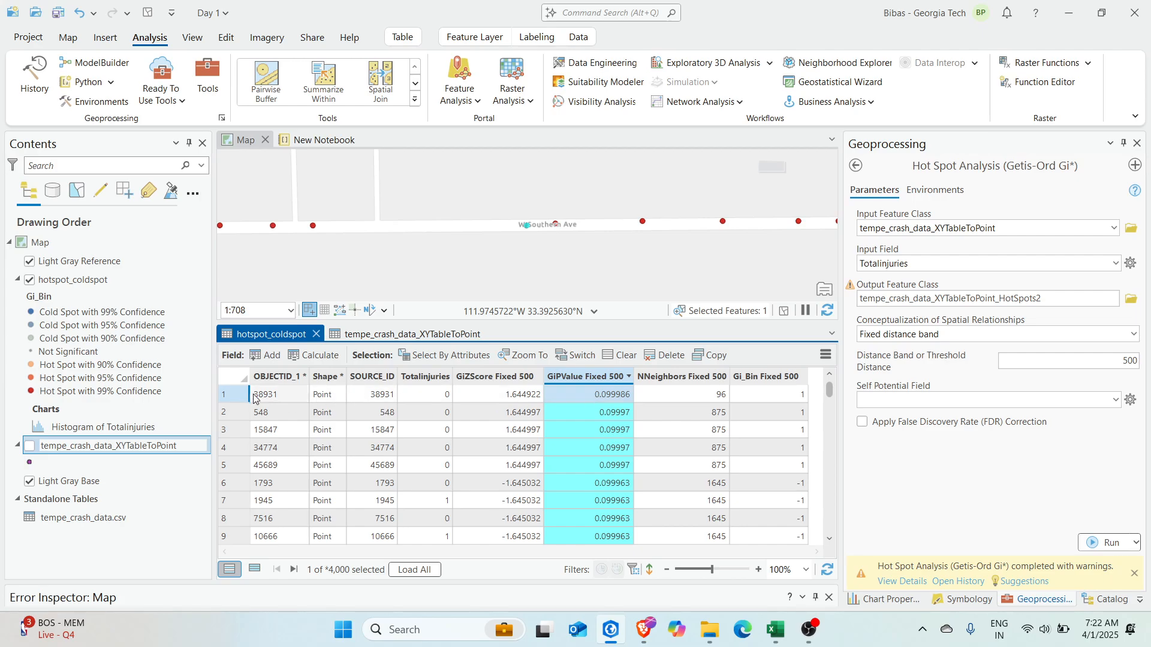
double_click(255, 399)
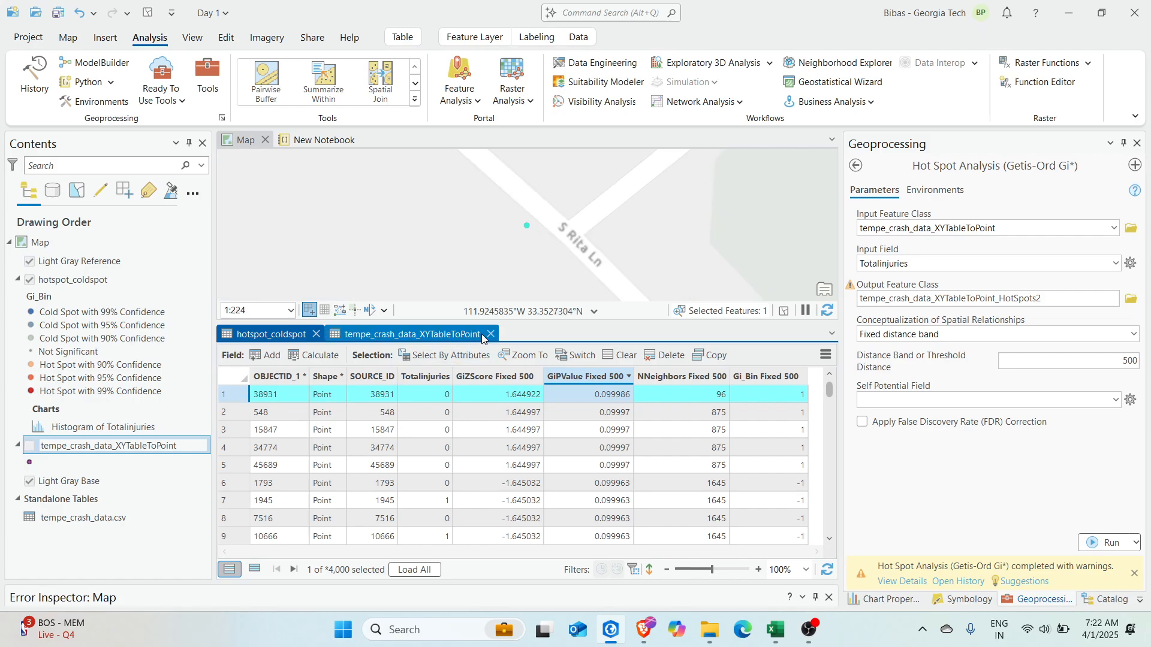
double_click(231, 414)
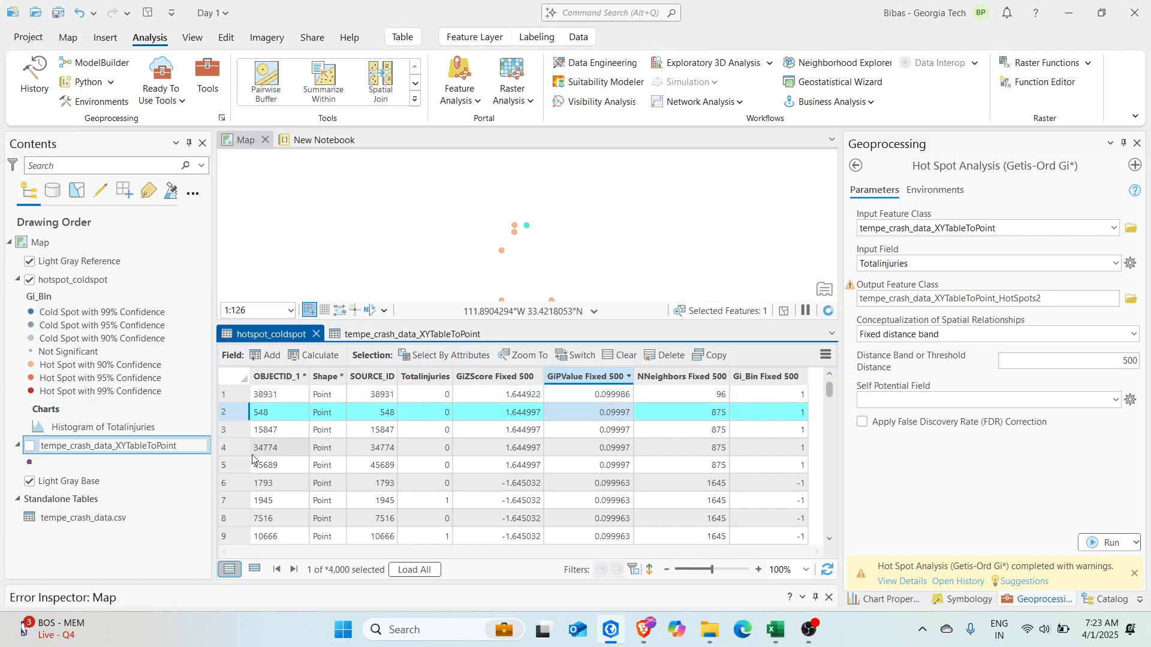
double_click(232, 448)
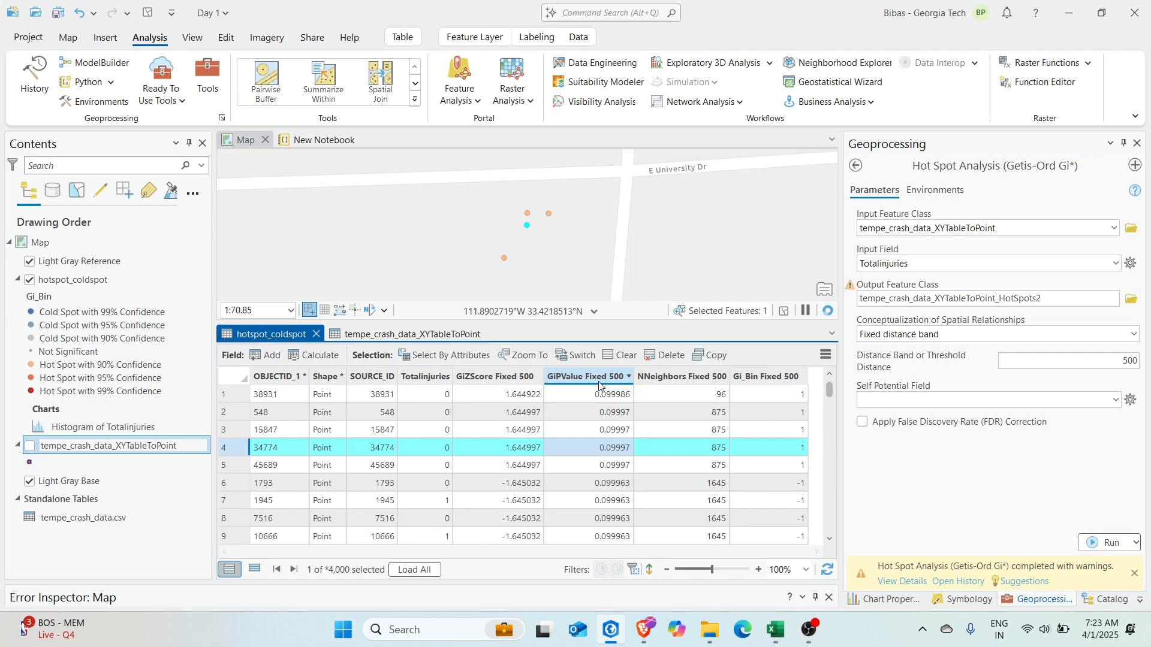
Sort GiPValue Fixed 500 ascending and zoom to the third and 65th records to see where the lowest p-values lie.
click(599, 377)
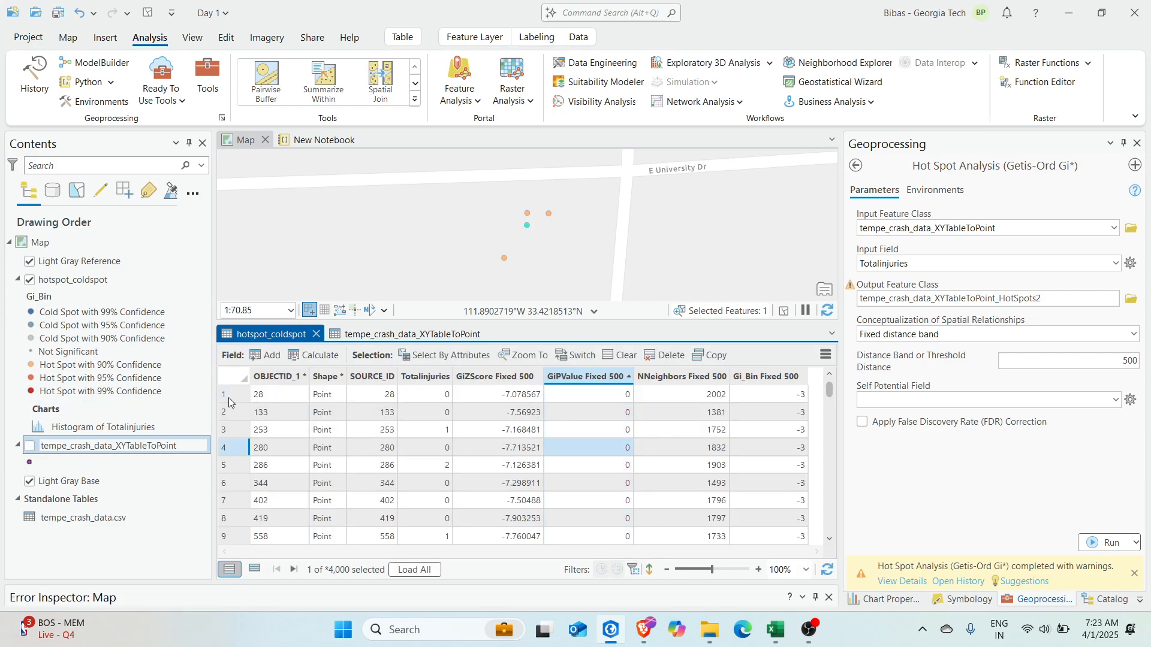
double_click(223, 430)
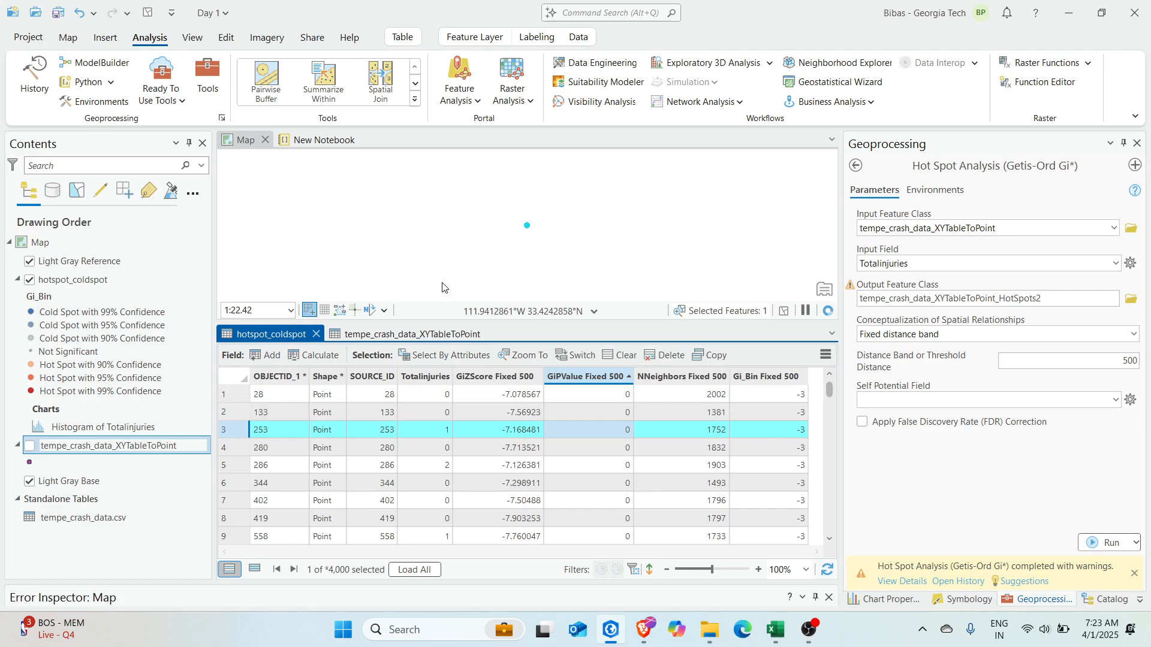
scroll(522, 246, down, 5)
scroll(510, 456, down, 7)
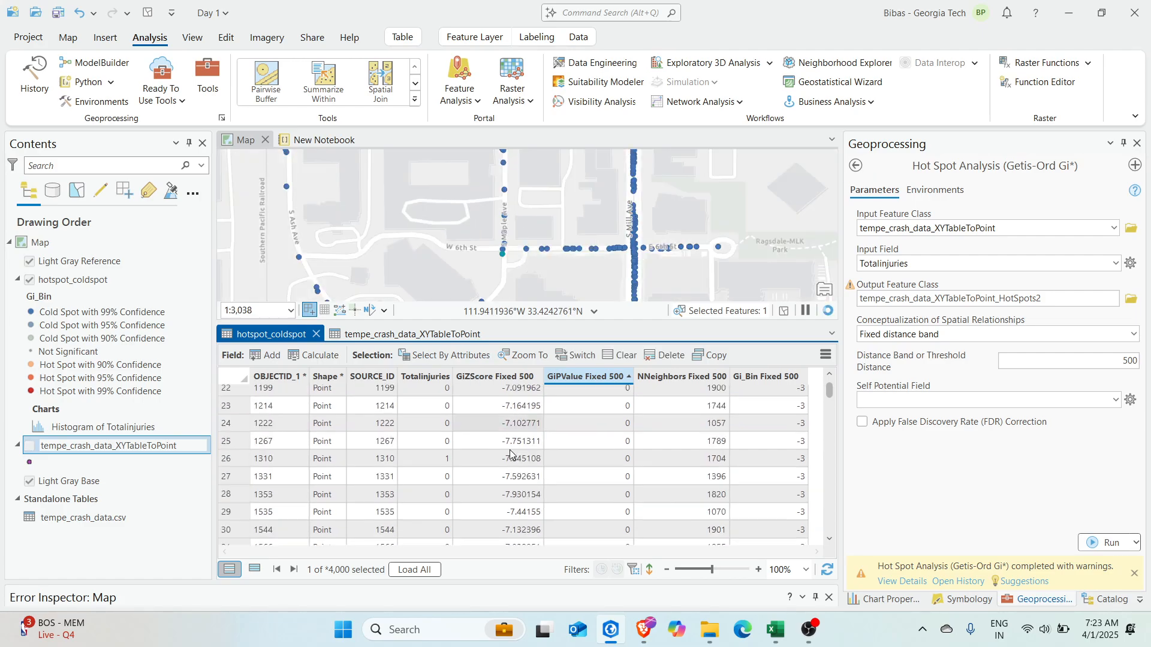
scroll(510, 456, down, 13)
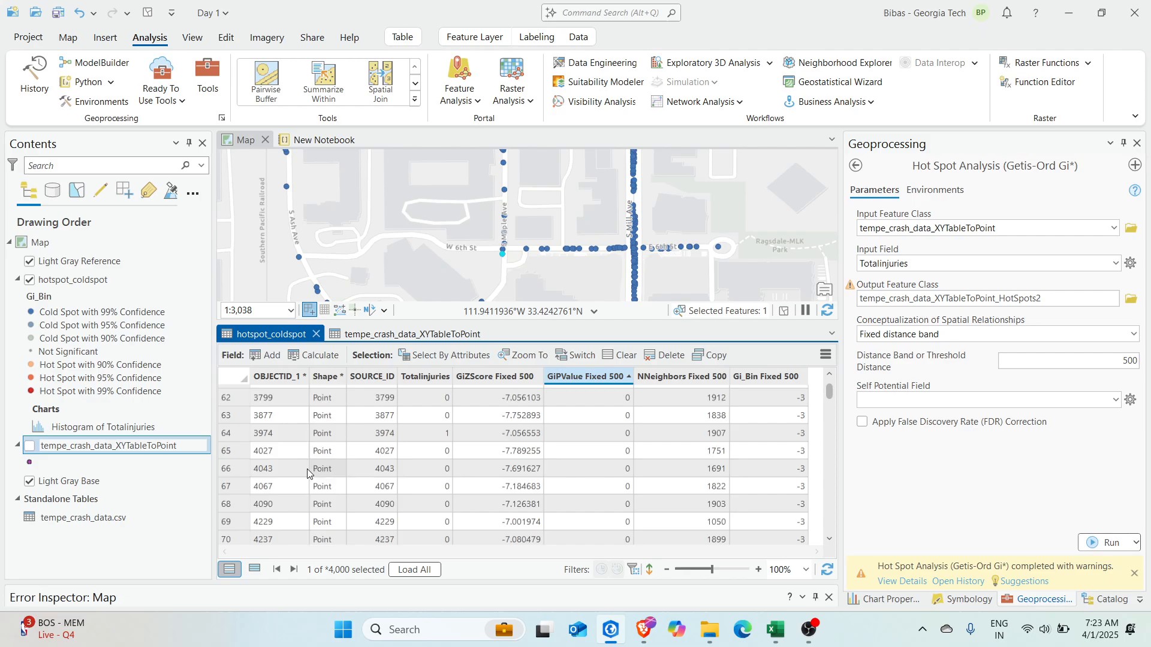
double_click(227, 450)
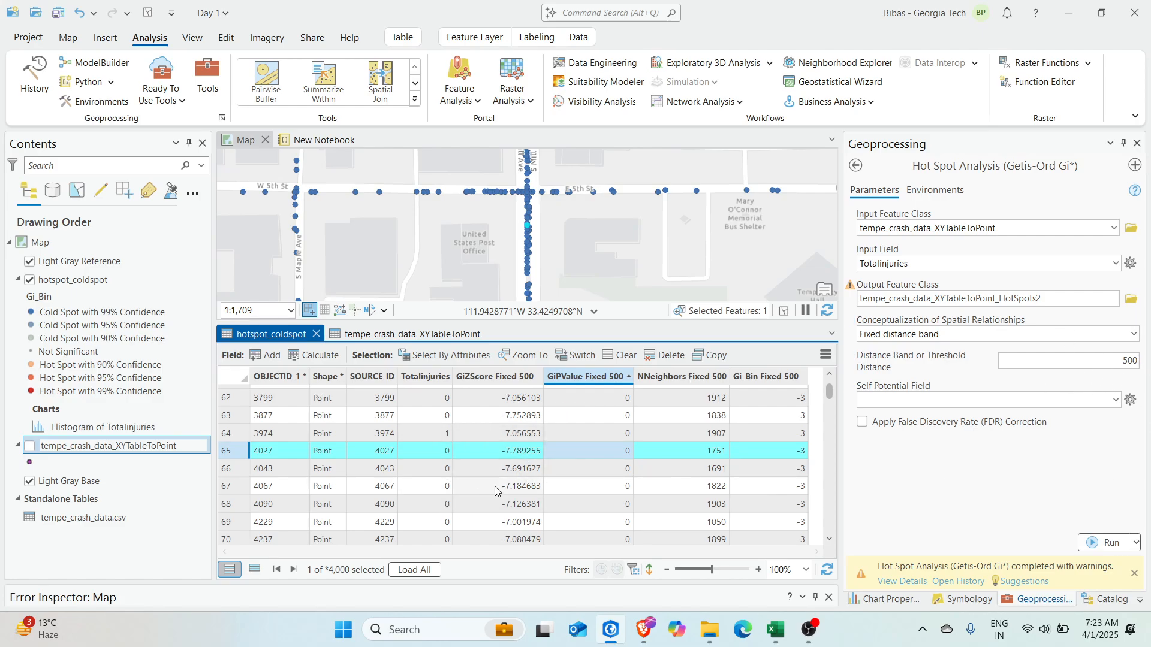
scroll(639, 426, up, 10)
scroll(639, 425, up, 8)
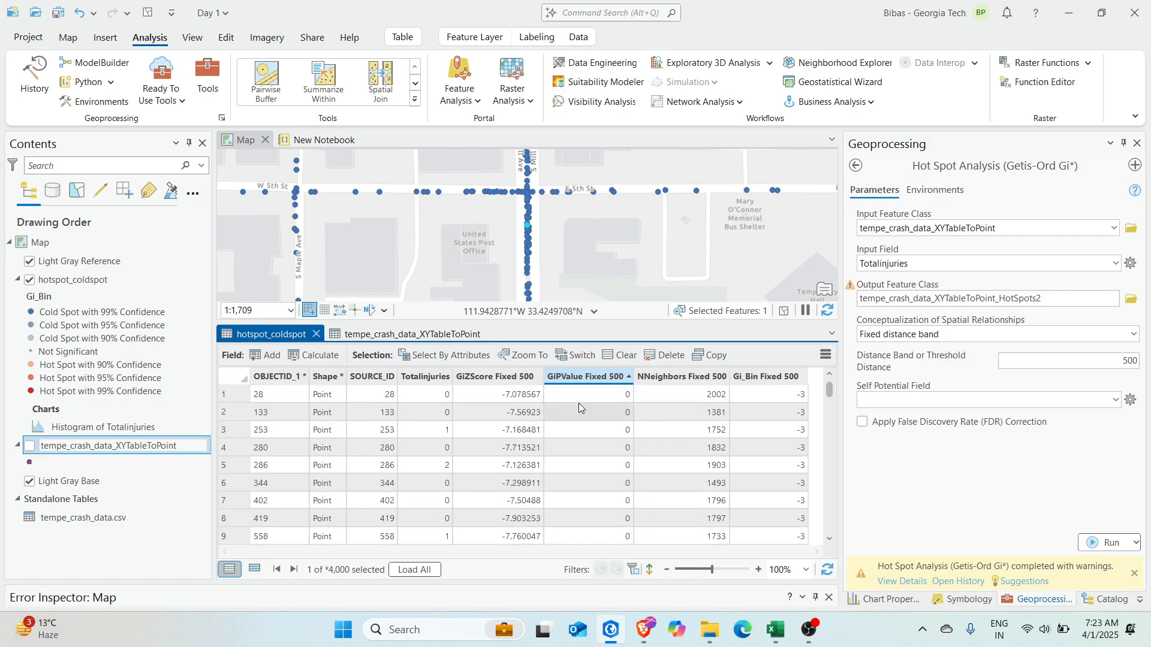
Sort by GiZScore Fixed 500 descending, check the first record's NNeighbors value and locate that record among the hot spots near US Highway 60.
double_click(481, 375)
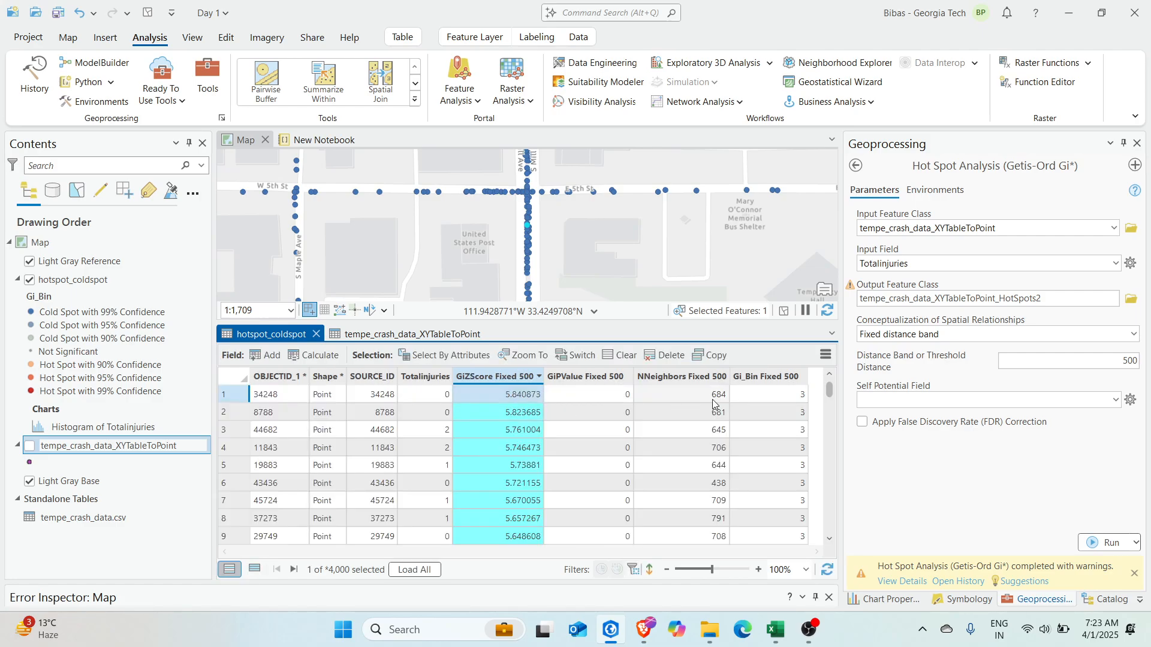
click(702, 394)
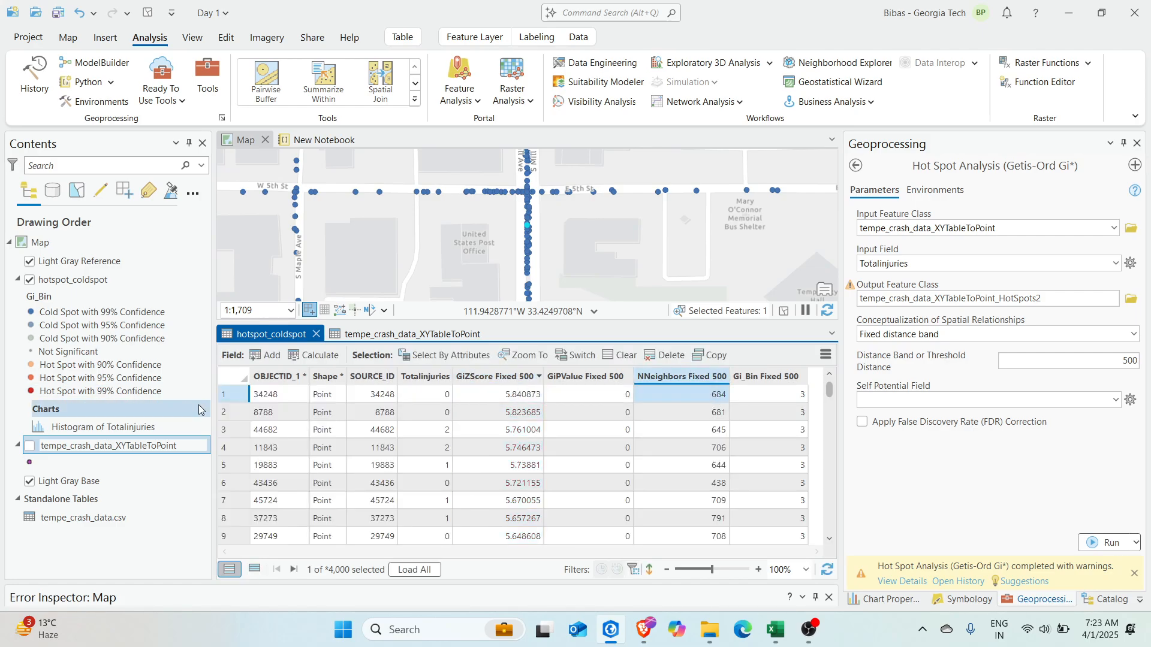
double_click(240, 397)
scroll(441, 256, down, 8)
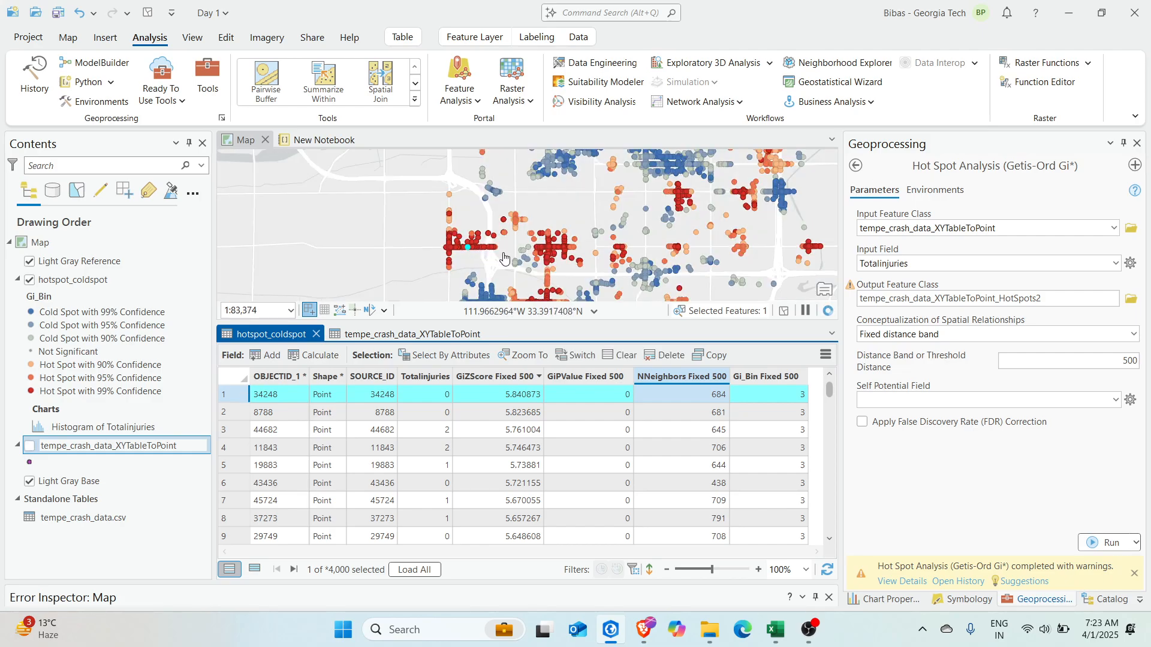
scroll(469, 247, up, 3)
click(468, 247)
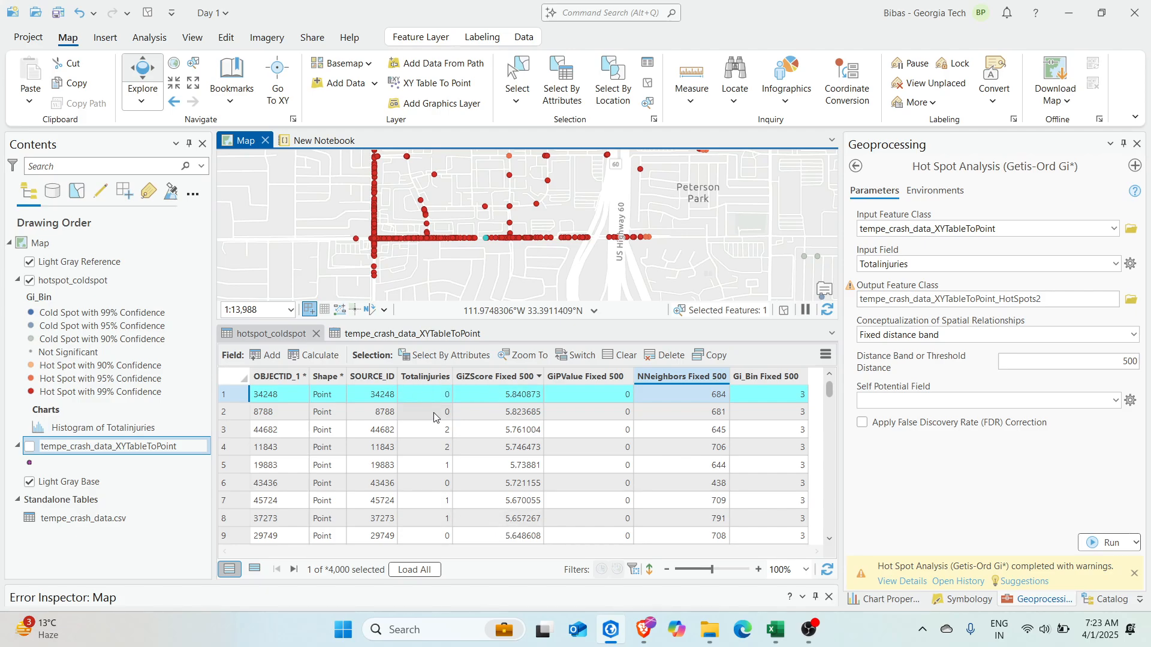
Survey the clusters from the highest GiZScore record eastward toward Mesa, and enlarge the map area by shrinking the attribute table.
double_click(243, 401)
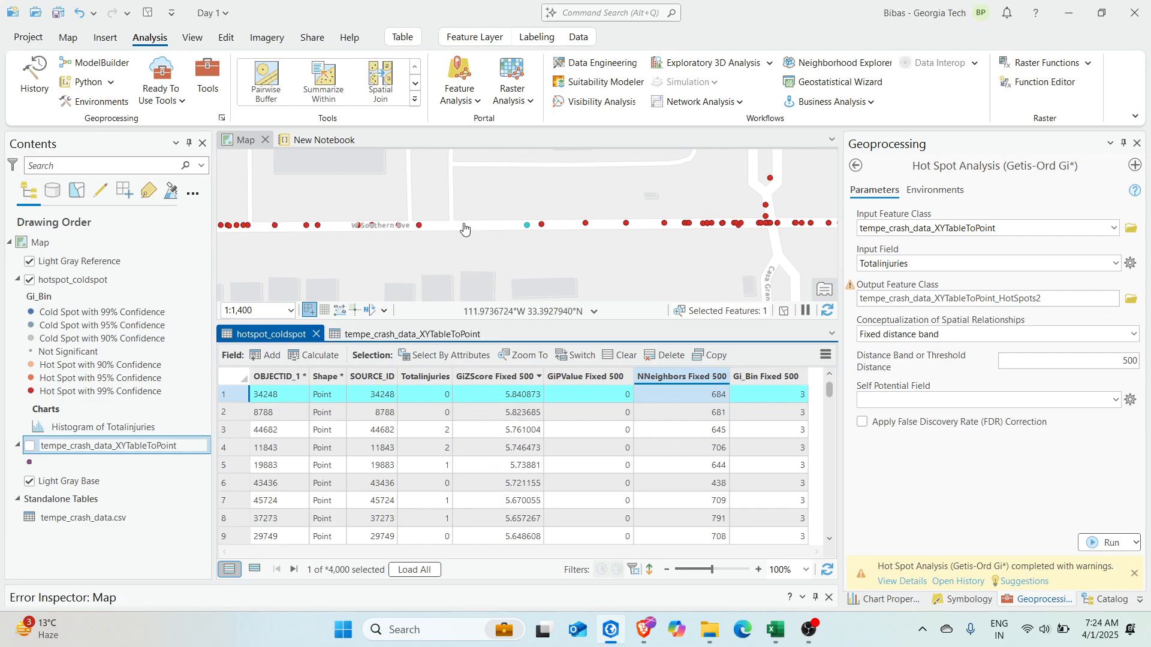
scroll(473, 262, down, 5)
scroll(456, 247, down, 3)
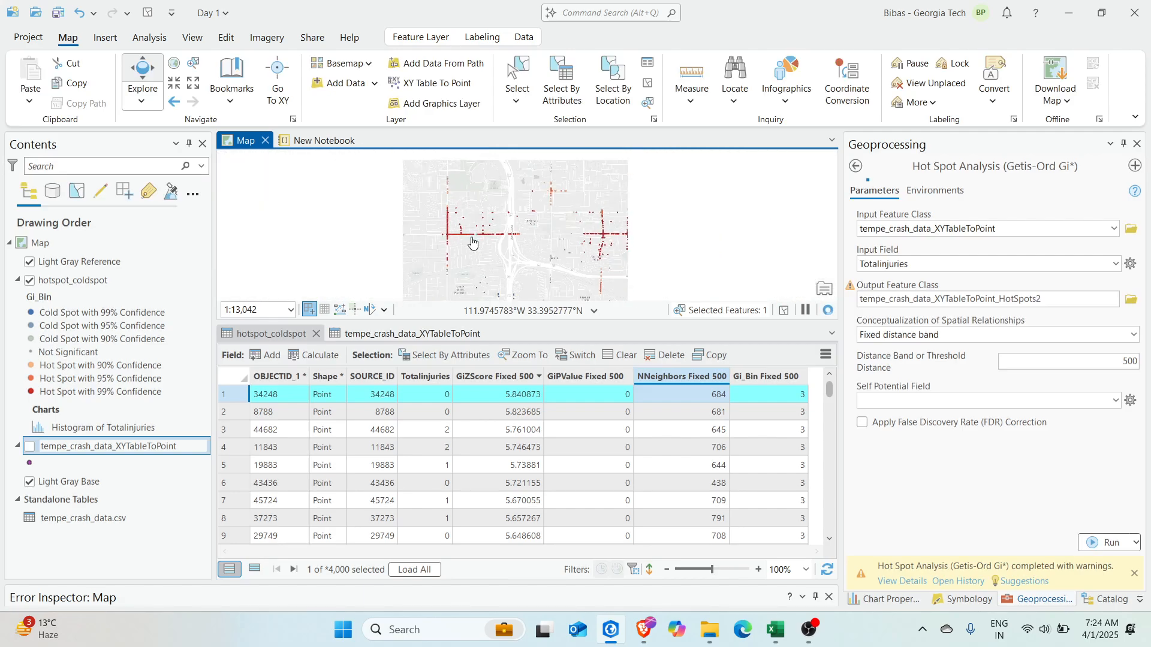
drag(420, 239, 366, 255)
drag(563, 245, 496, 257)
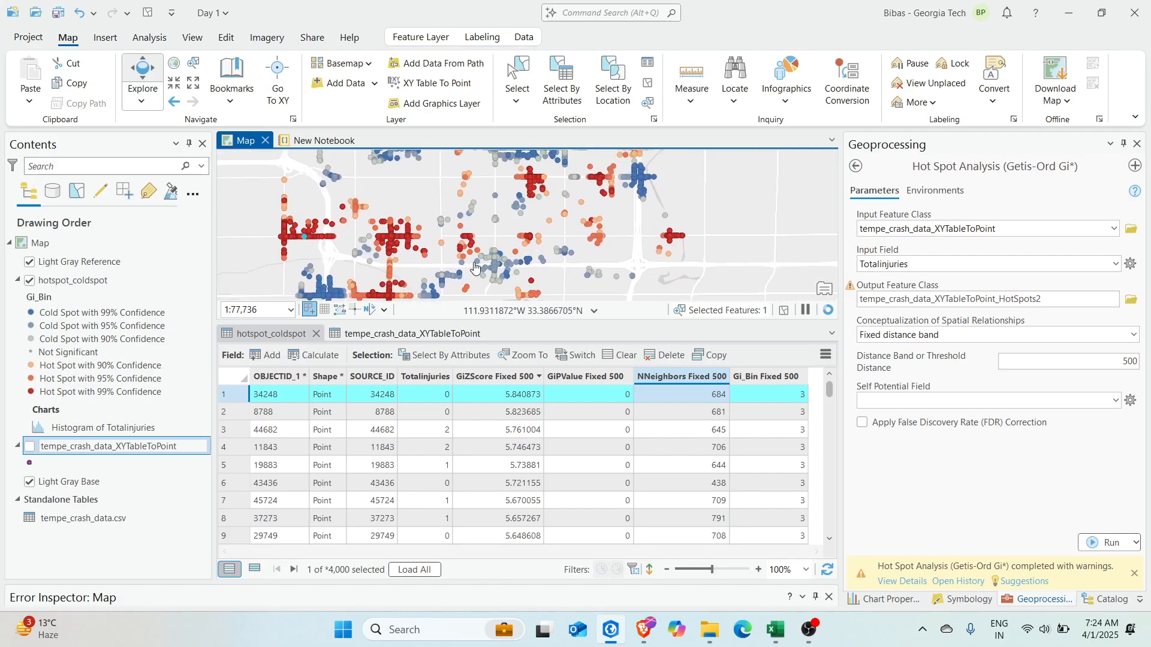
drag(526, 211, 451, 241)
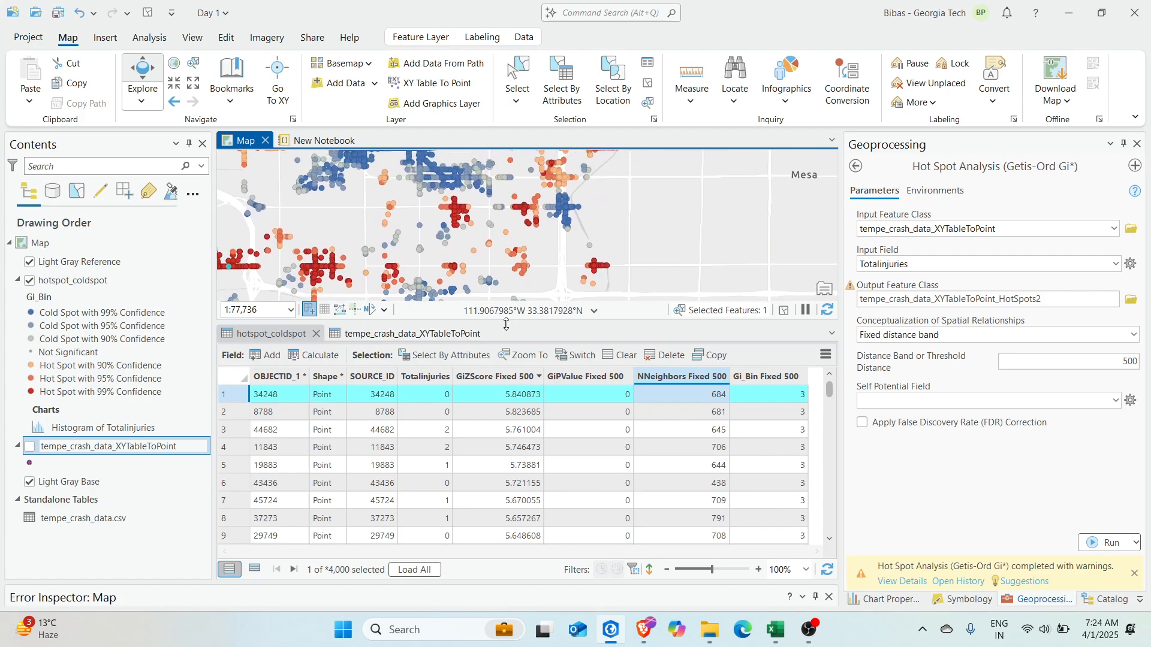
drag(507, 324, 506, 445)
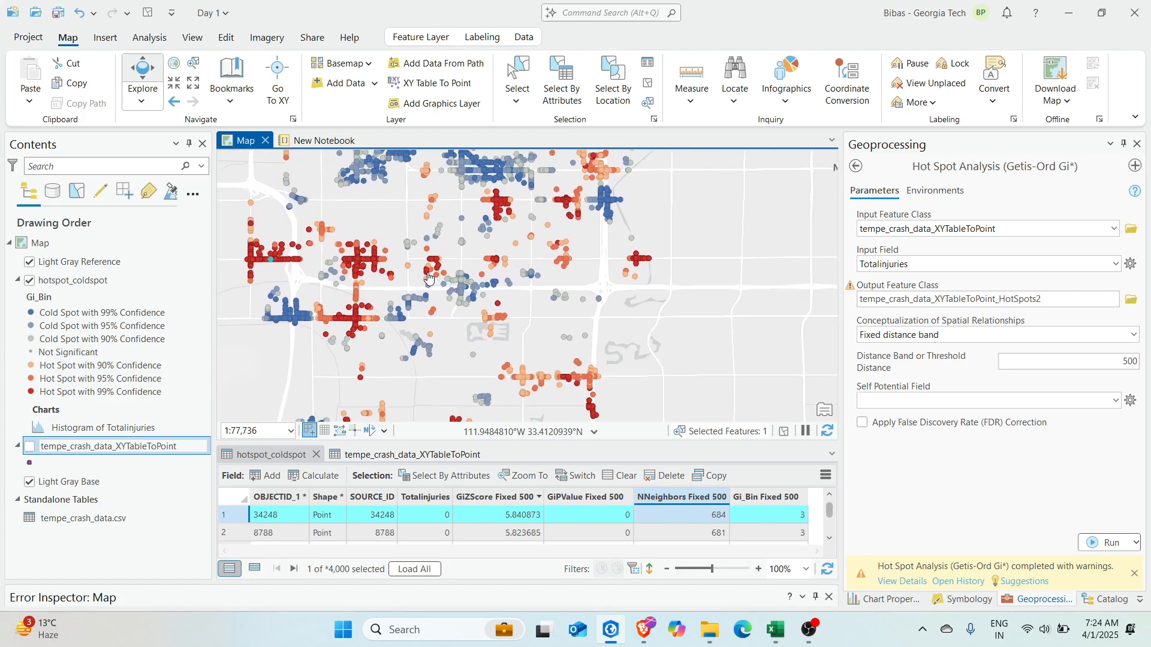
Find the Kernel Density geoprocessing tool by searching for "kernel density" and open its parameters.
drag(430, 279, 415, 353)
scroll(465, 298, down, 2)
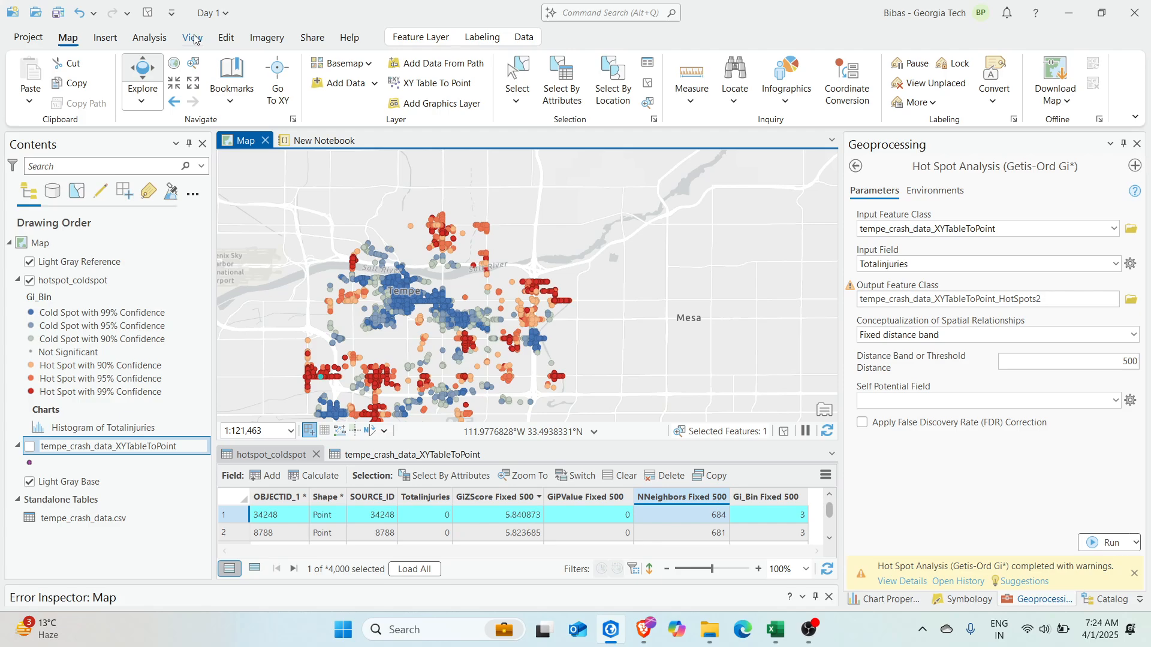
click(149, 37)
click(208, 76)
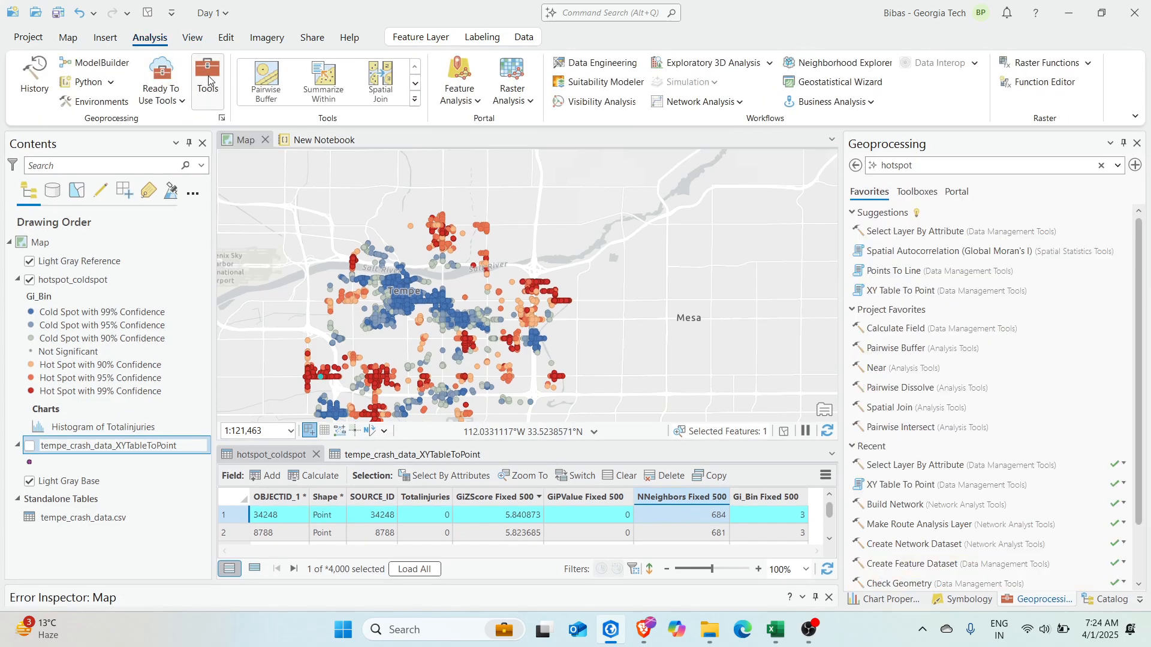
click(903, 171)
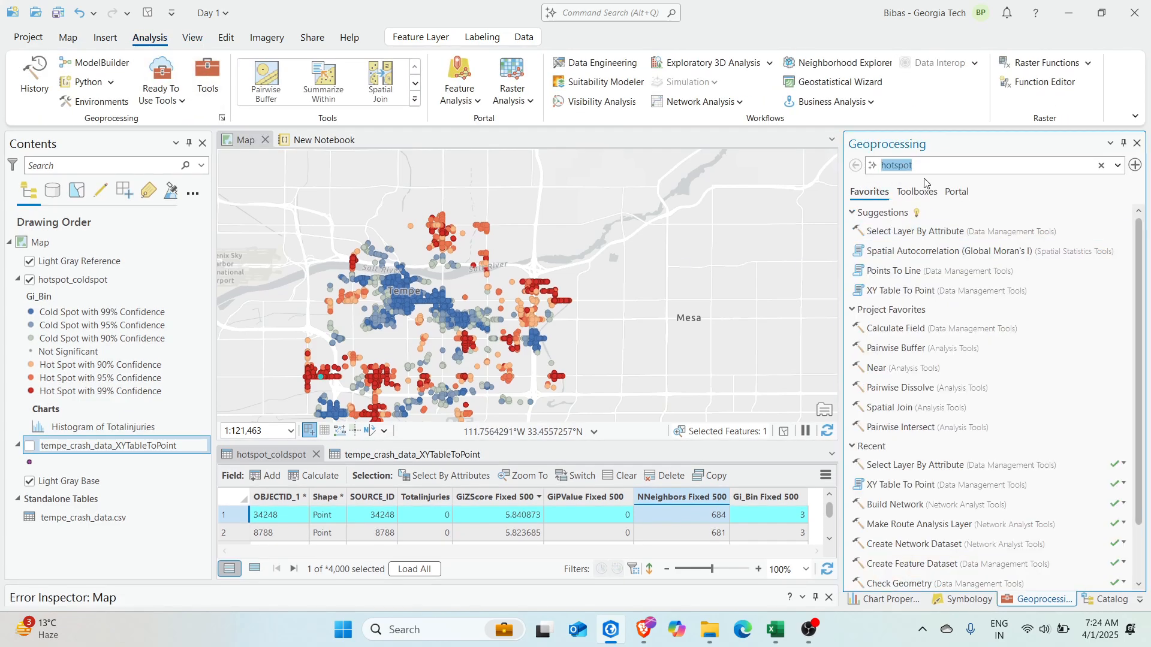
text(kernel density)
click(880, 201)
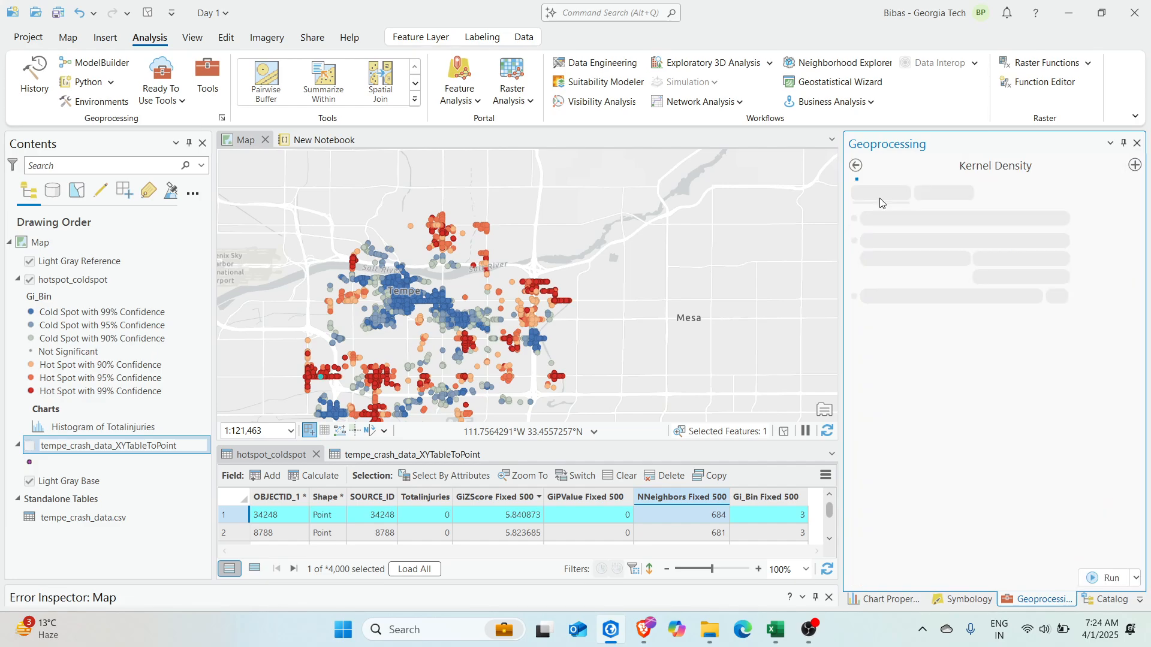
Run Kernel Density on tempe_crash_data_XYTableToPoint with Totalinjuries as the population field, keeping the default cell size, Densities output and Planar method.
click(82, 453)
click(99, 550)
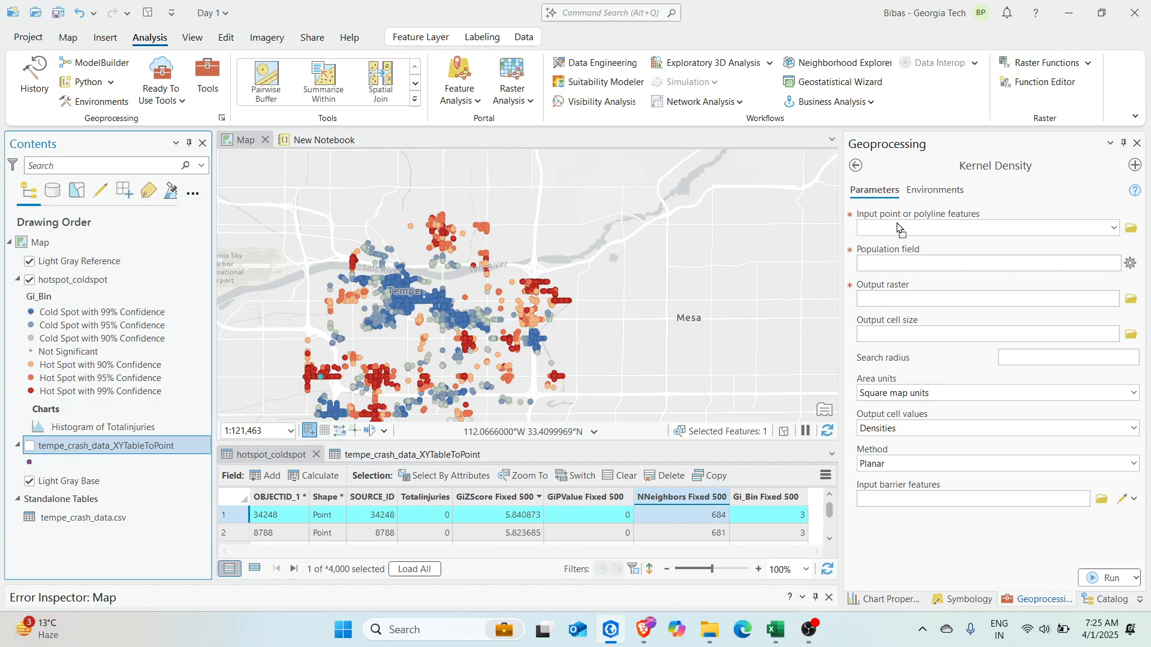
drag(899, 228, 899, 229)
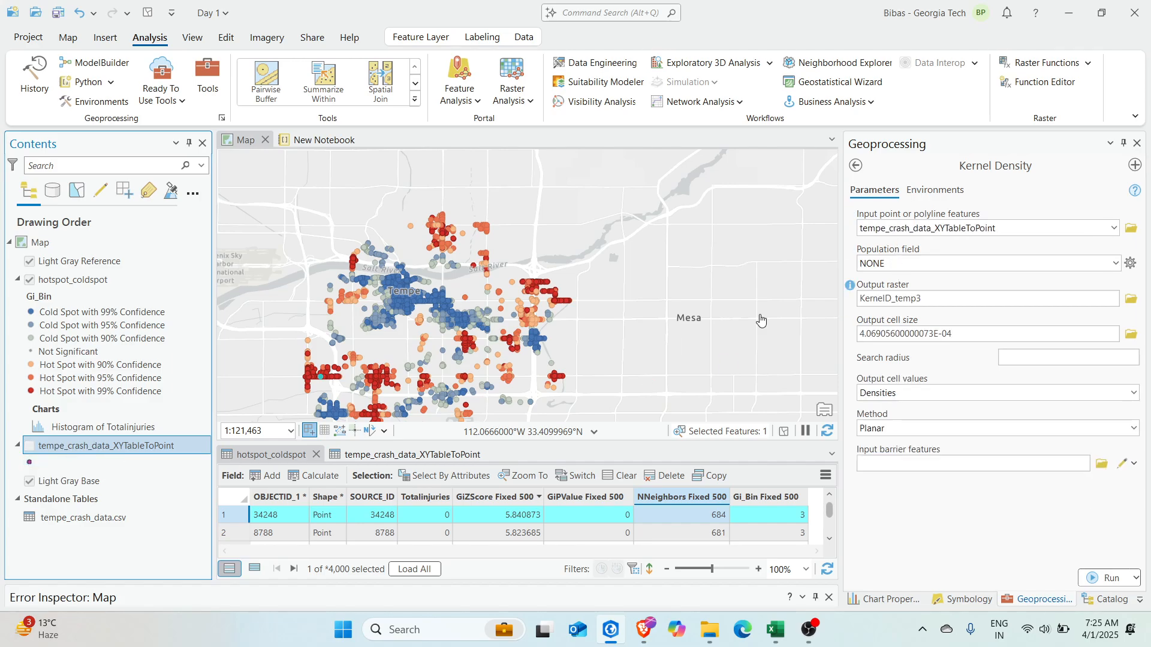
click(1113, 229)
click(1113, 229)
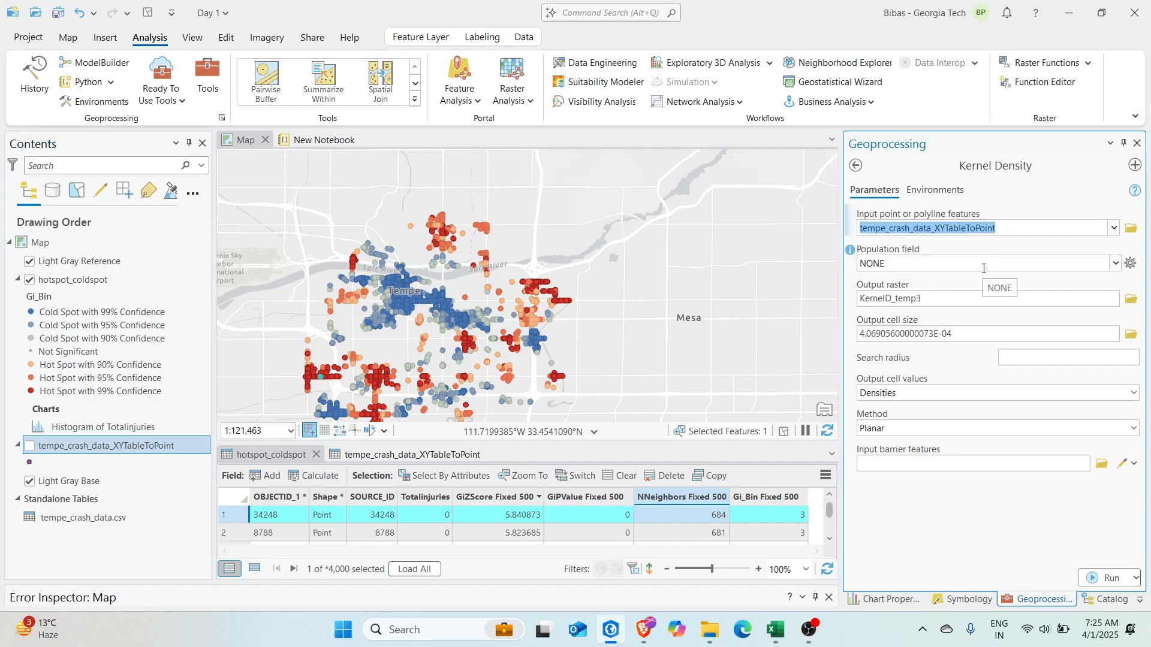
click(1115, 264)
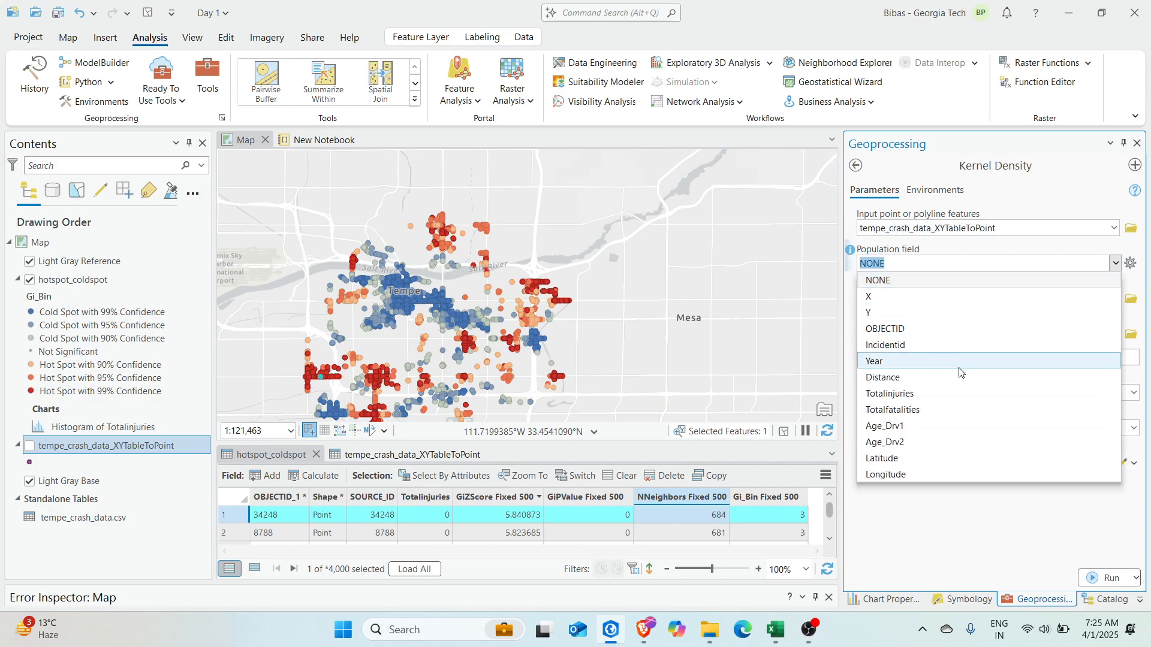
click(938, 394)
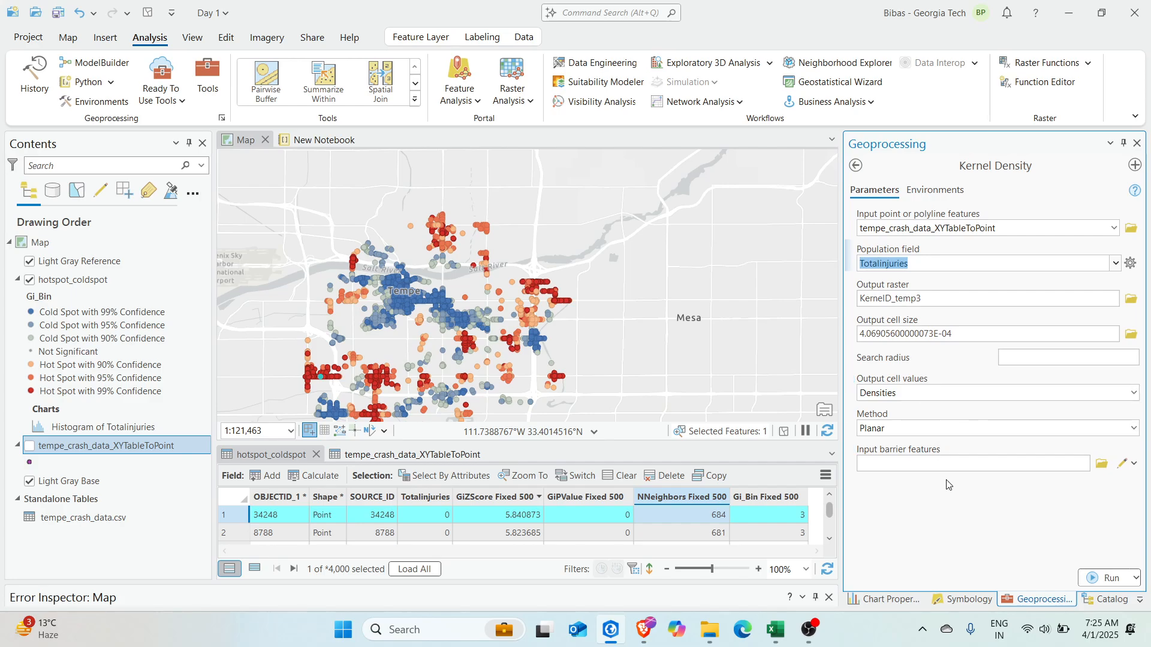
click(1100, 577)
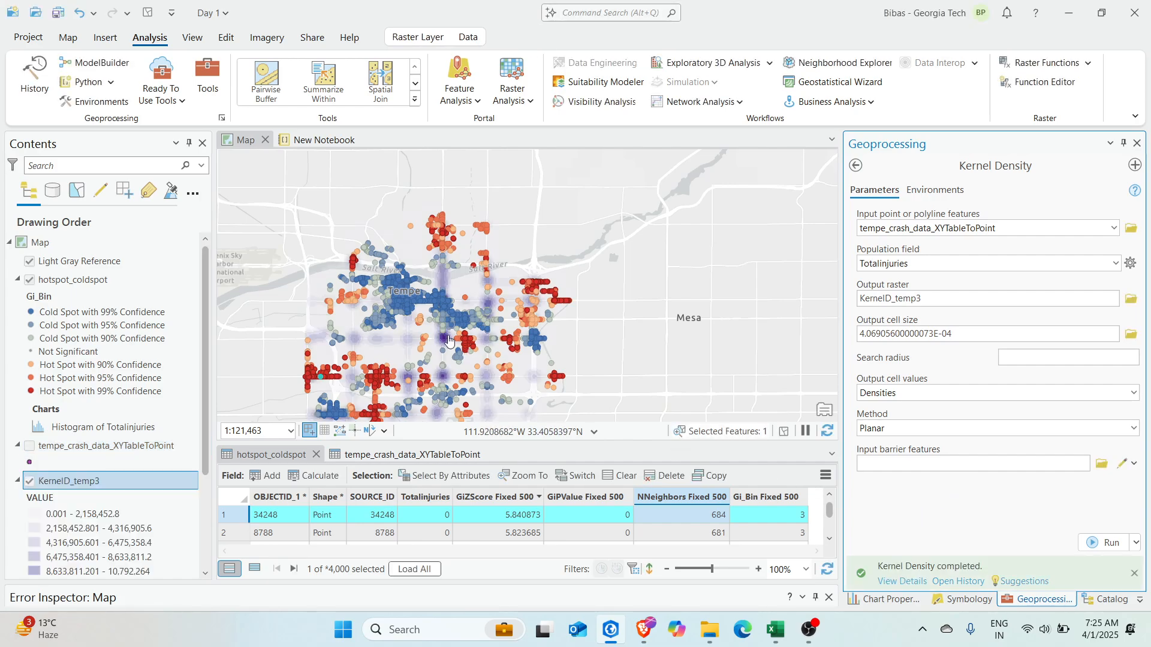
Hide the hotspot_coldspot layer and examine the darkest clusters of the kernel density raster around Tempe against its legend classes.
drag(446, 348, 526, 229)
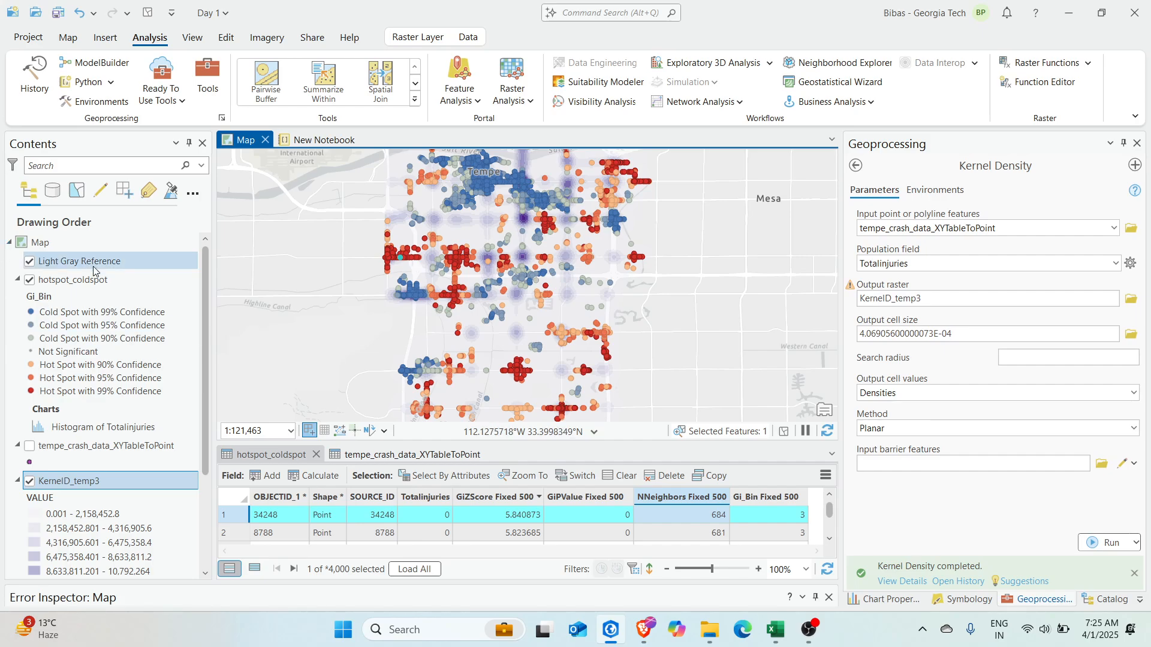
click(30, 280)
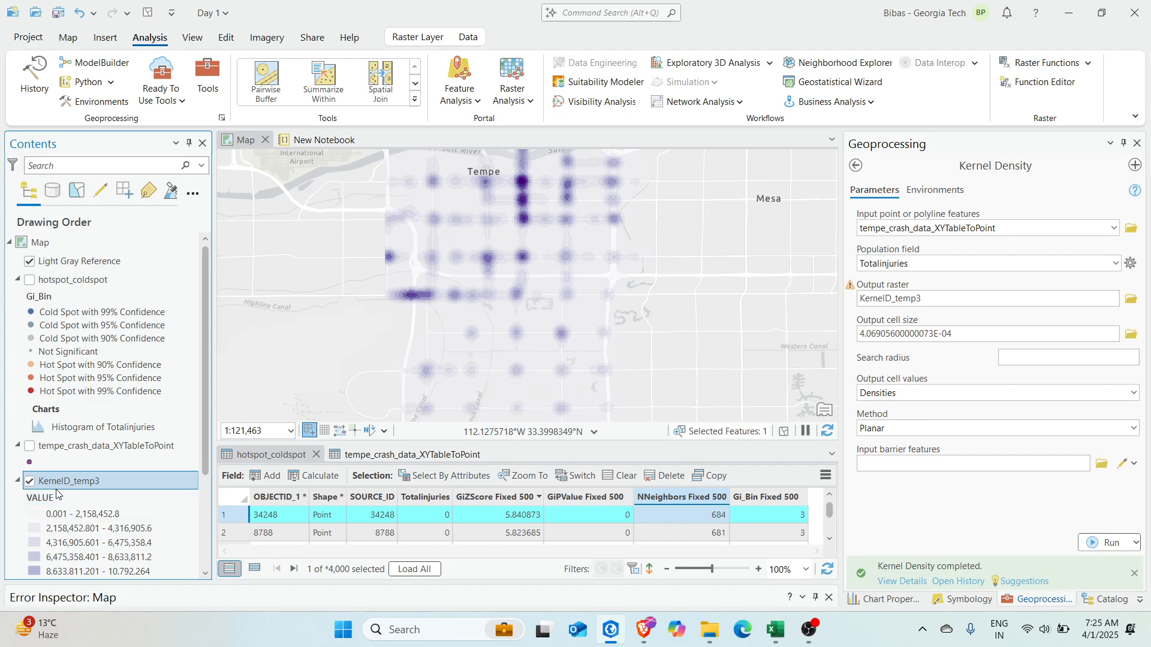
scroll(502, 243, up, 4)
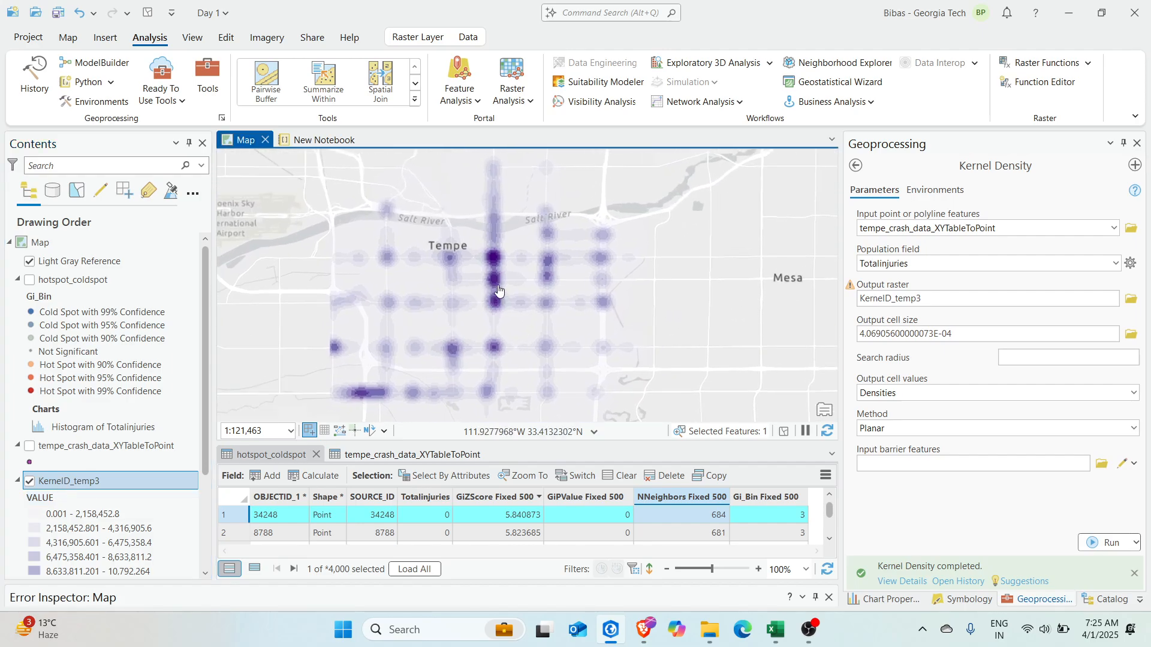
scroll(64, 380, down, 3)
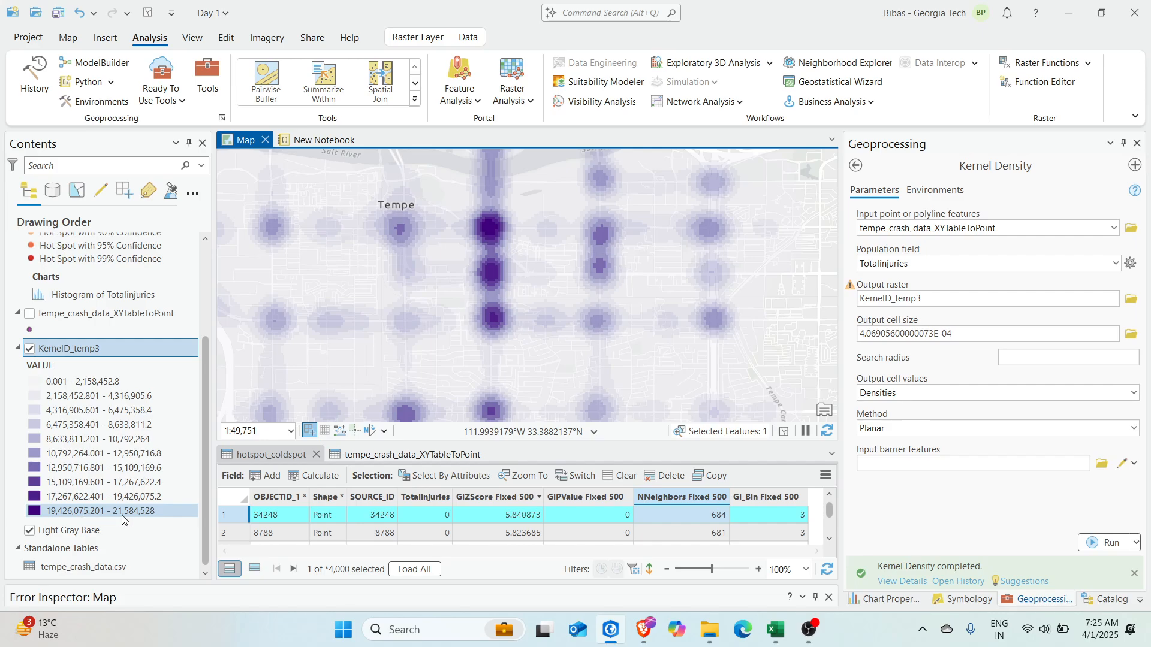
drag(503, 291, 502, 293)
scroll(508, 342, down, 4)
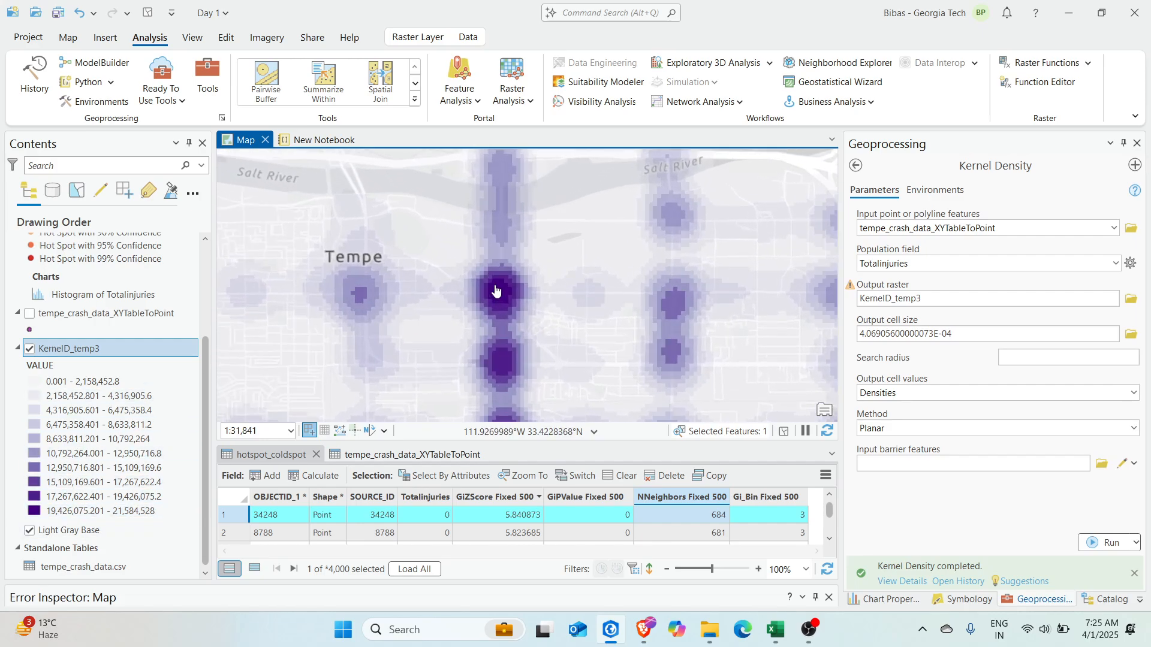
drag(509, 341, 517, 241)
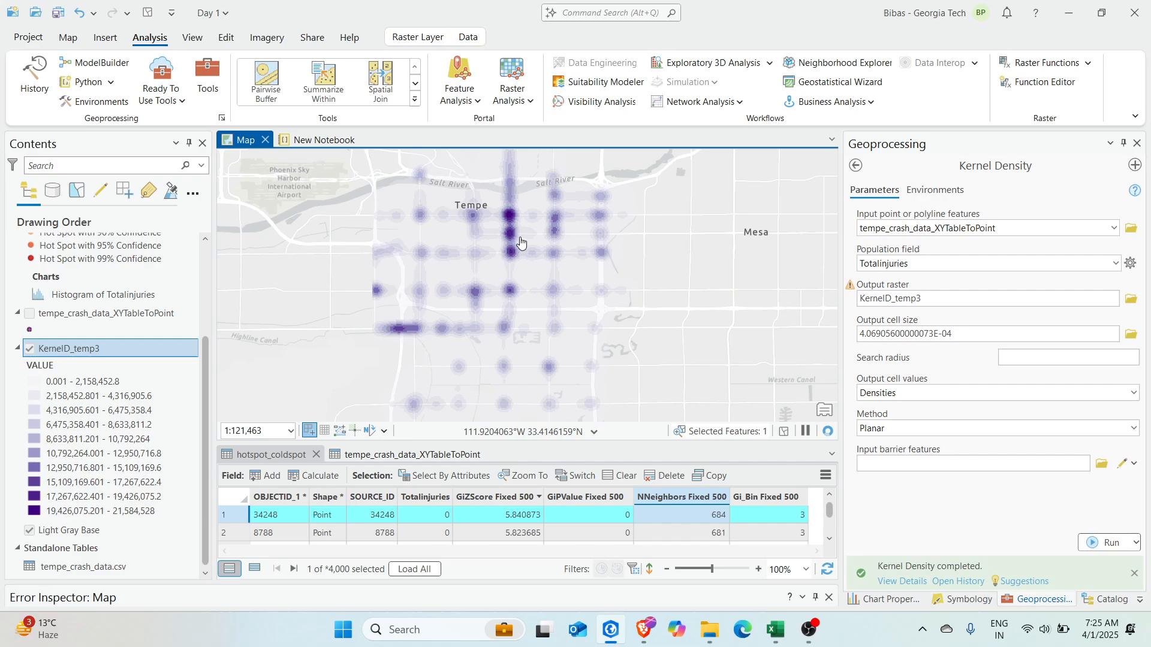
mouse_move(480, 336)
mouse_down()
mouse_move(541, 289)
mouse_move(478, 300)
mouse_move(480, 334)
mouse_up()
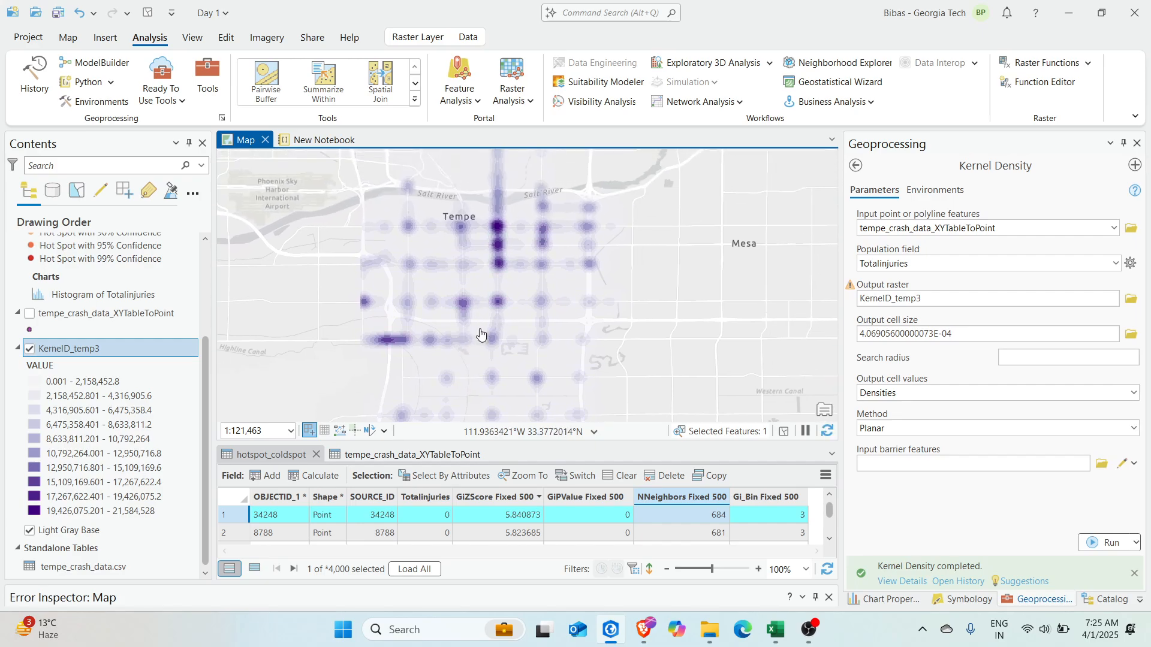
drag(490, 276, 484, 344)
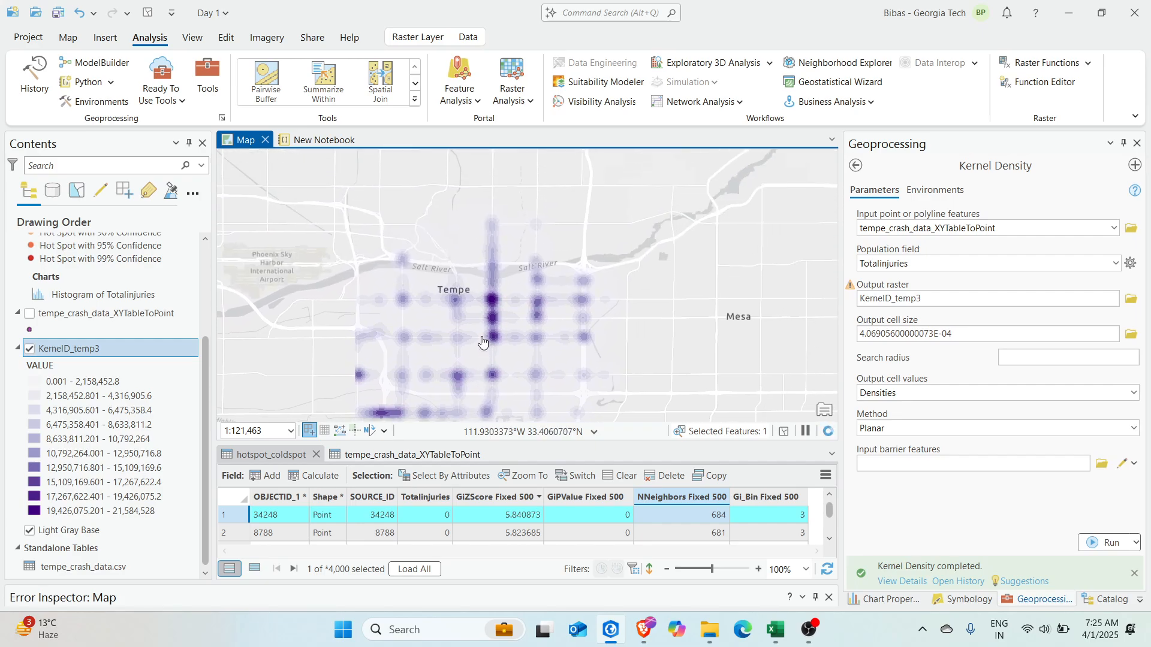
scroll(541, 349, up, 3)
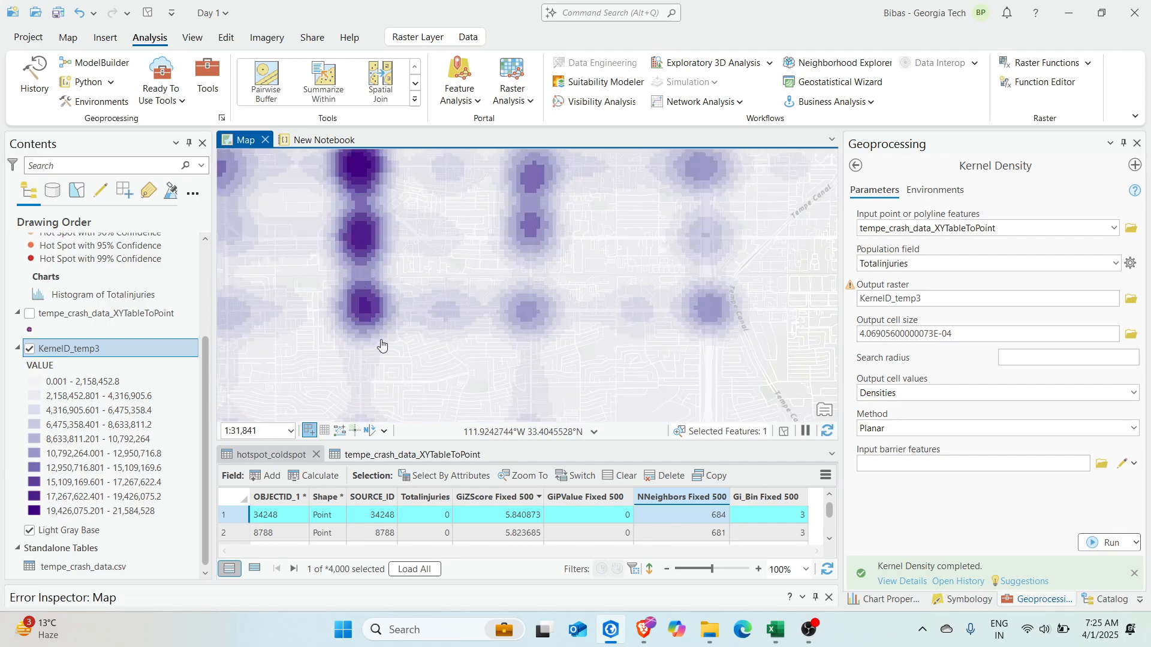
scroll(387, 344, down, 1)
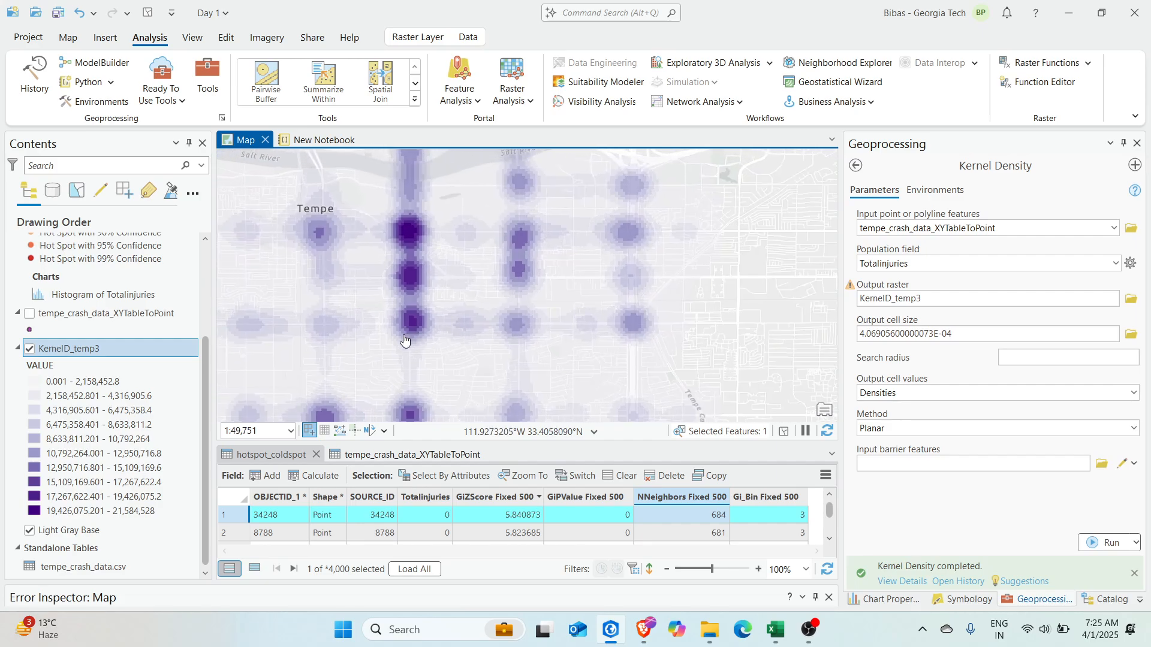
drag(411, 337, 485, 316)
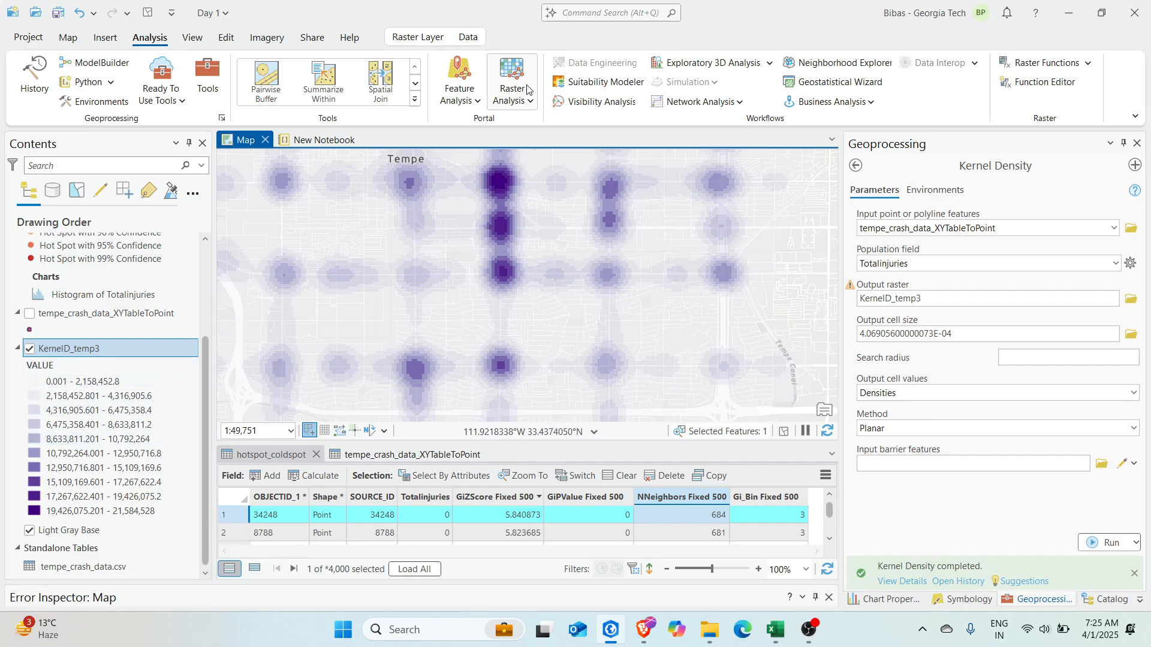
Select the kernel density raster layer and identify a cell's pixel value and class value on the map.
click(82, 313)
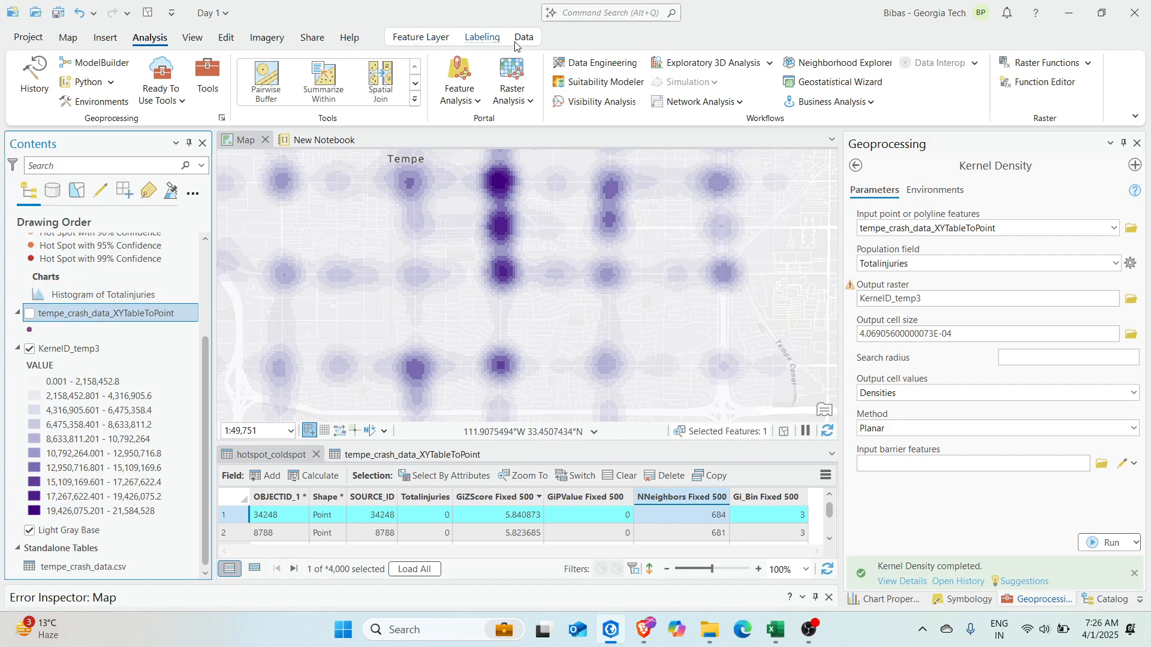
click(111, 352)
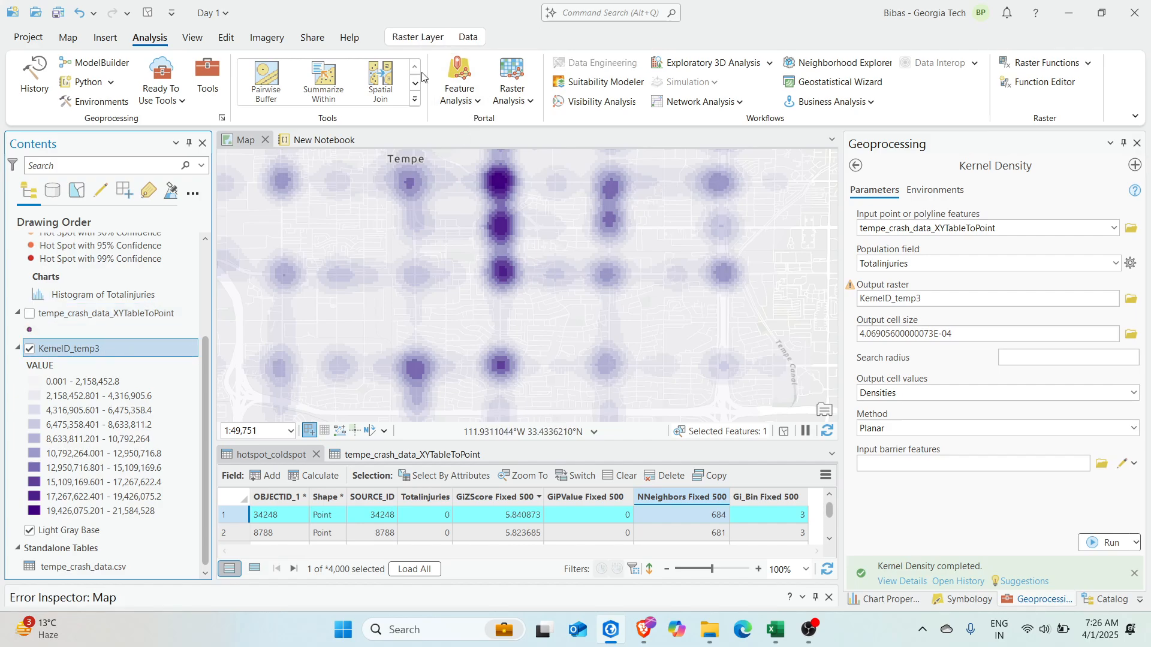
click(418, 37)
scroll(539, 274, down, 2)
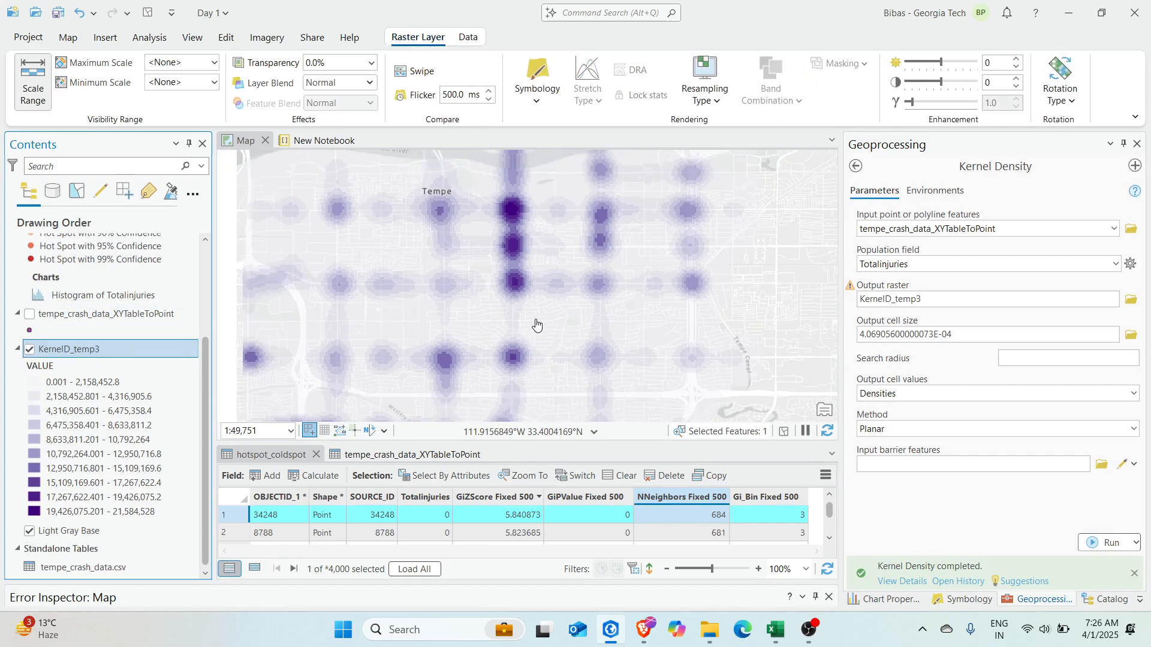
click(537, 319)
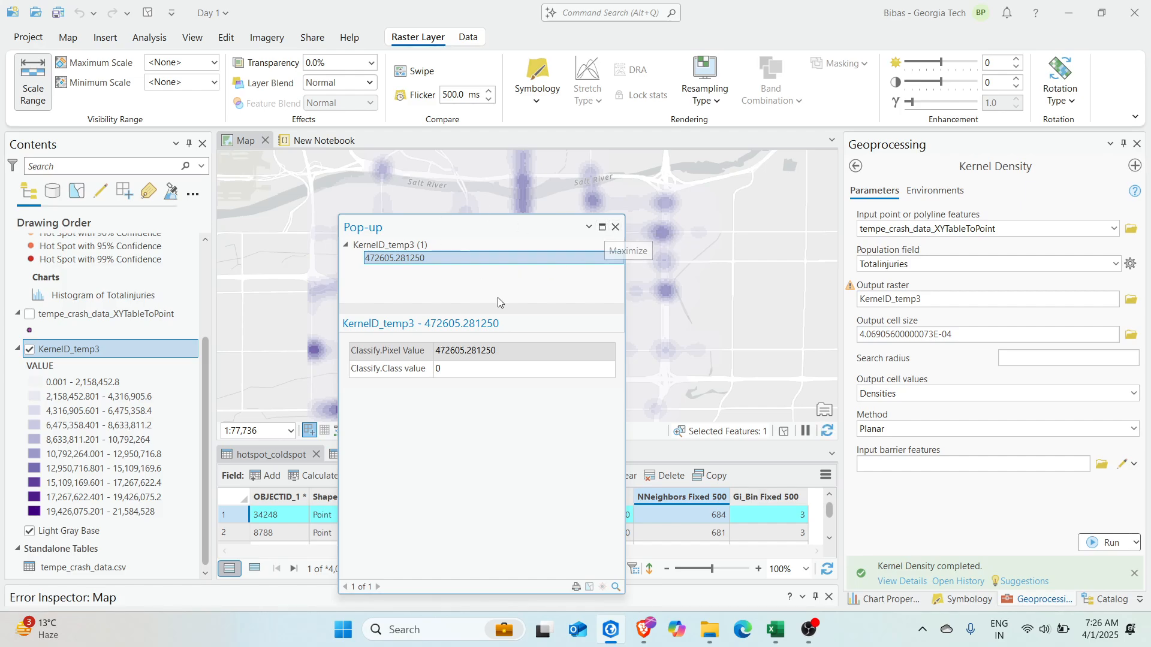
drag(436, 351, 497, 352)
click(406, 367)
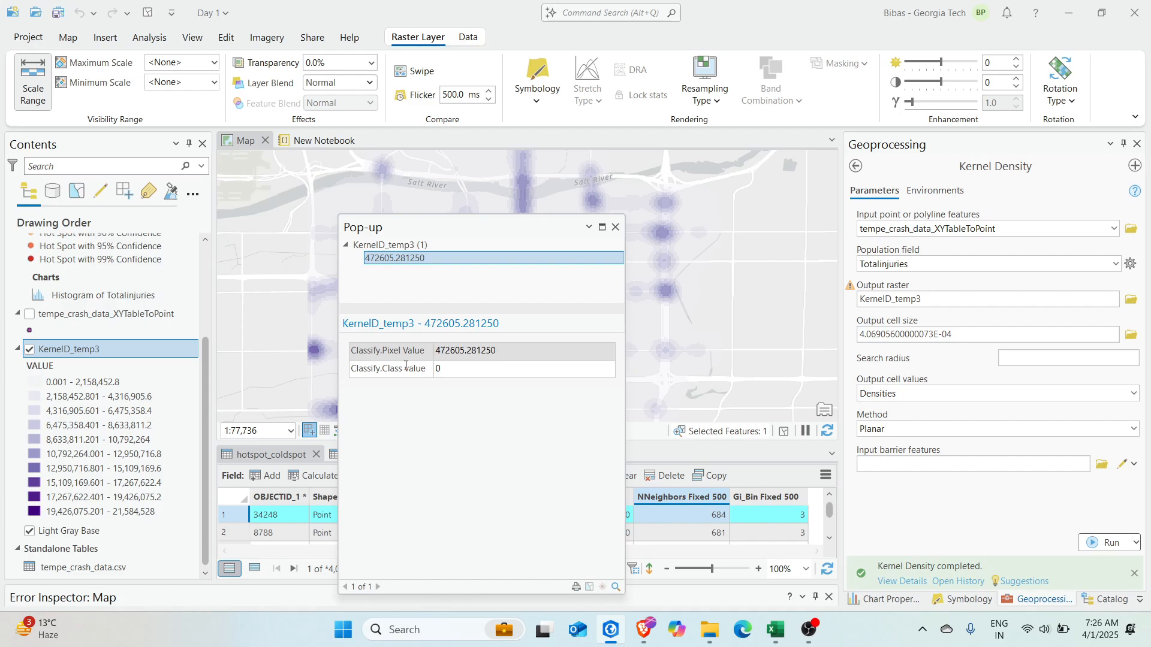
click(615, 226)
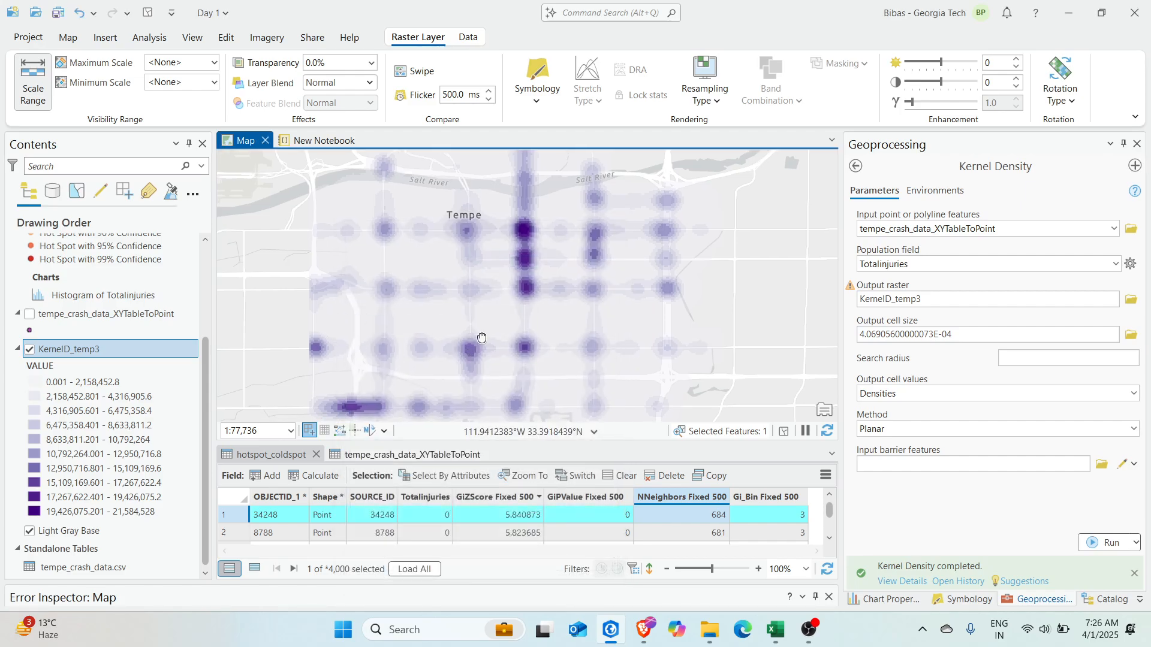
Show the hotspot_coldspot layer over the kernel density raster and compare the hot and cold spots with the high-density intersections.
scroll(76, 314, up, 3)
click(30, 280)
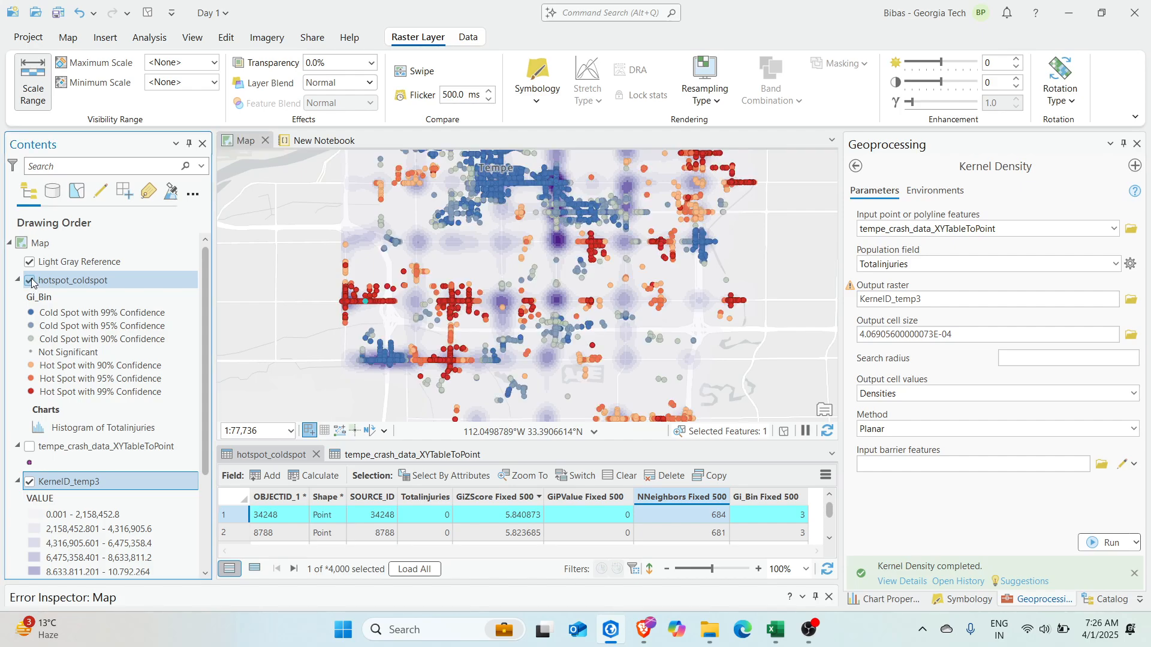
scroll(532, 329, up, 3)
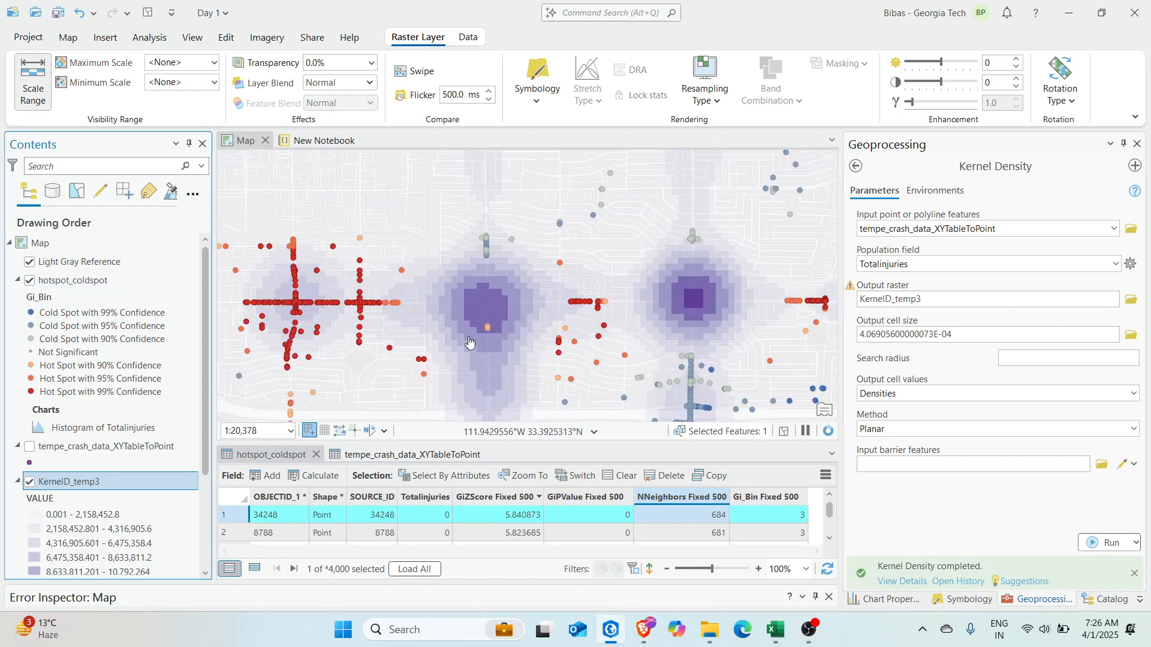
scroll(531, 329, down, 3)
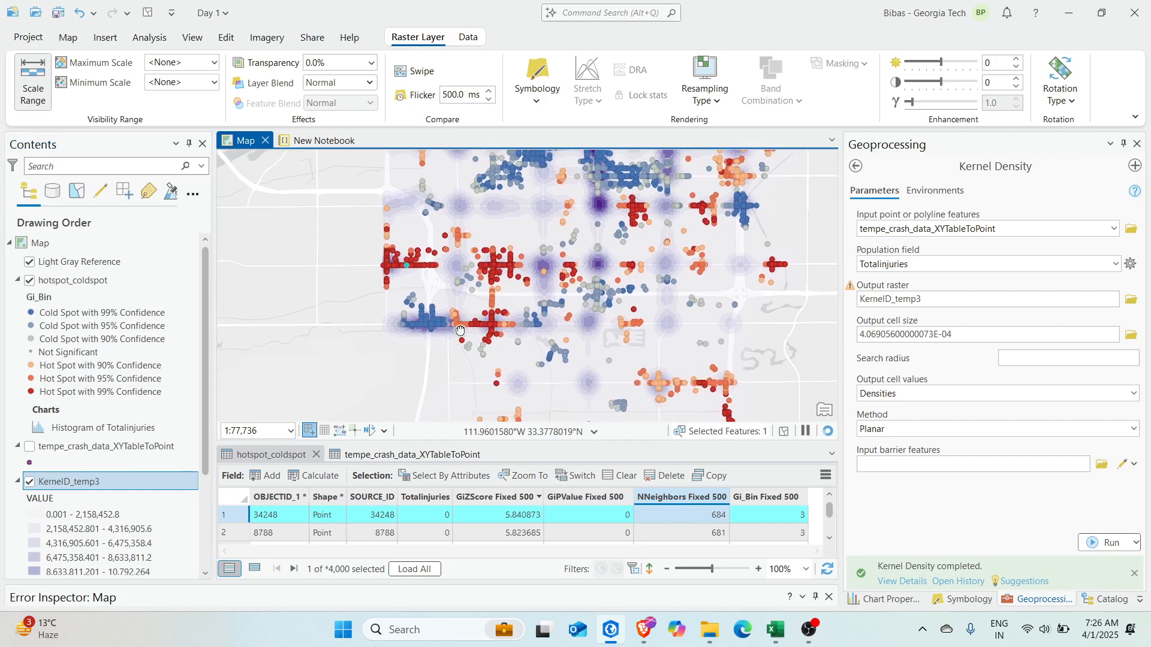
scroll(476, 298, up, 3)
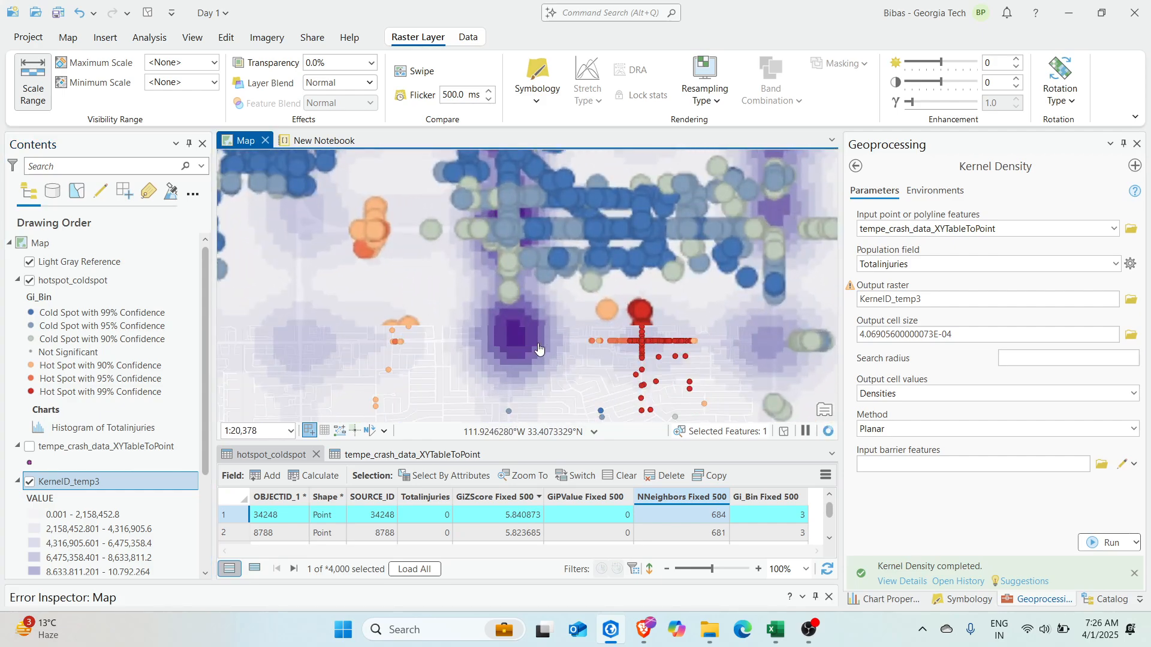
scroll(530, 369, down, 2)
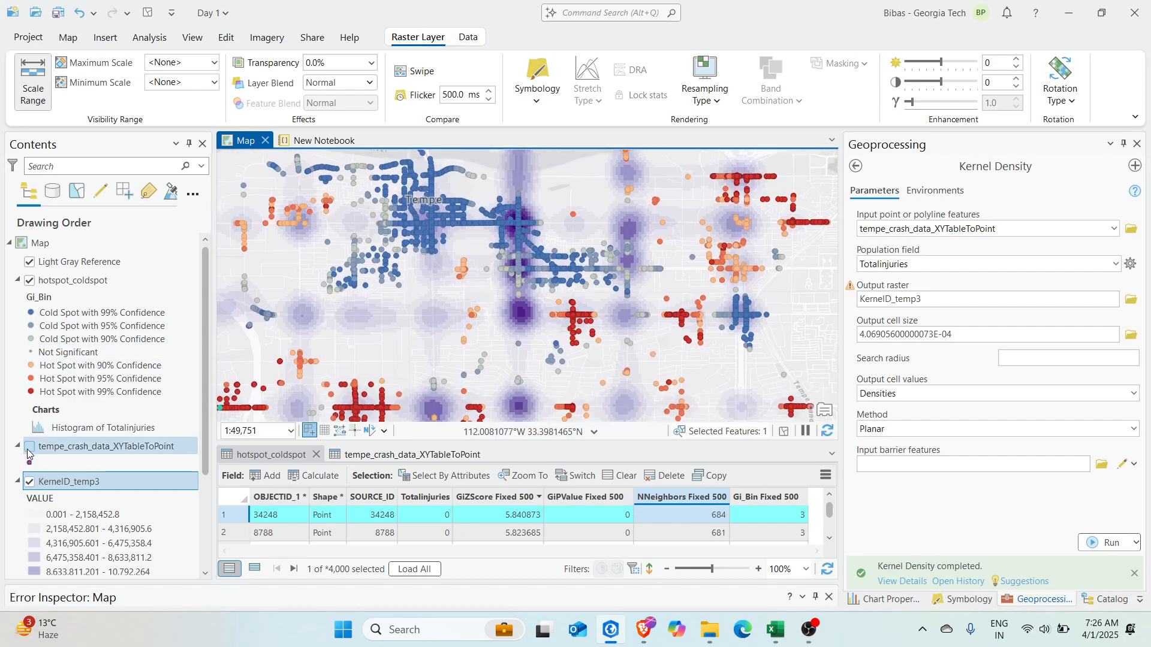
Replace the hotspot_coldspot overlay with the tempe_crash_data_XYTableToPoint crash points and zoom to the dense cluster near Daley Park.
click(29, 280)
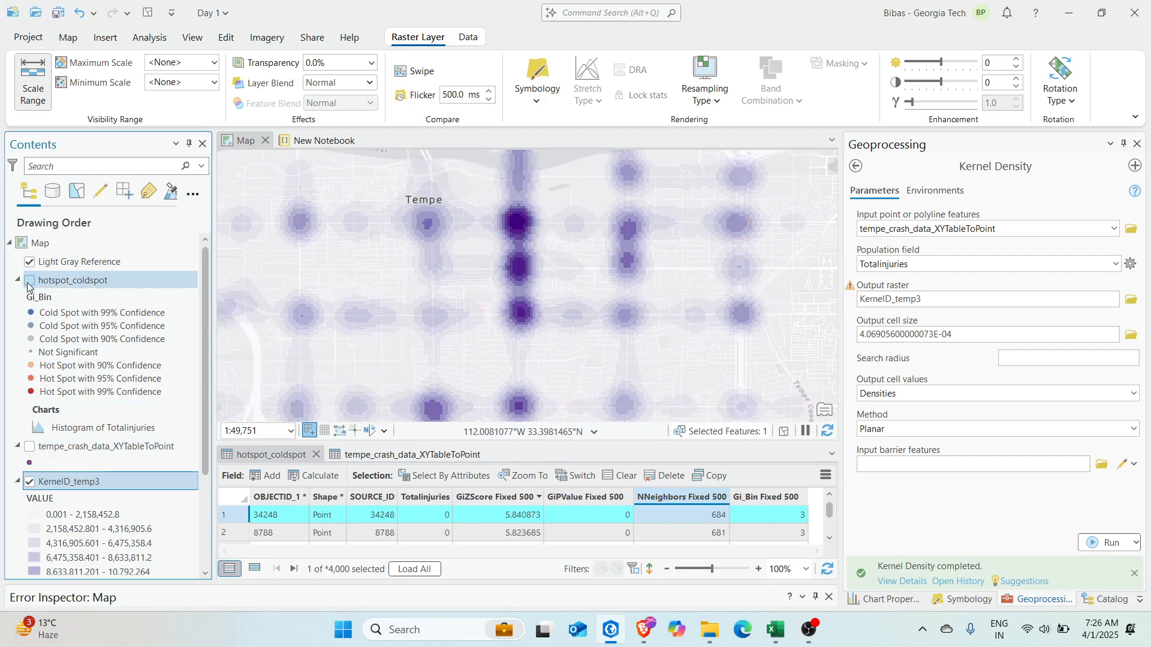
click(30, 446)
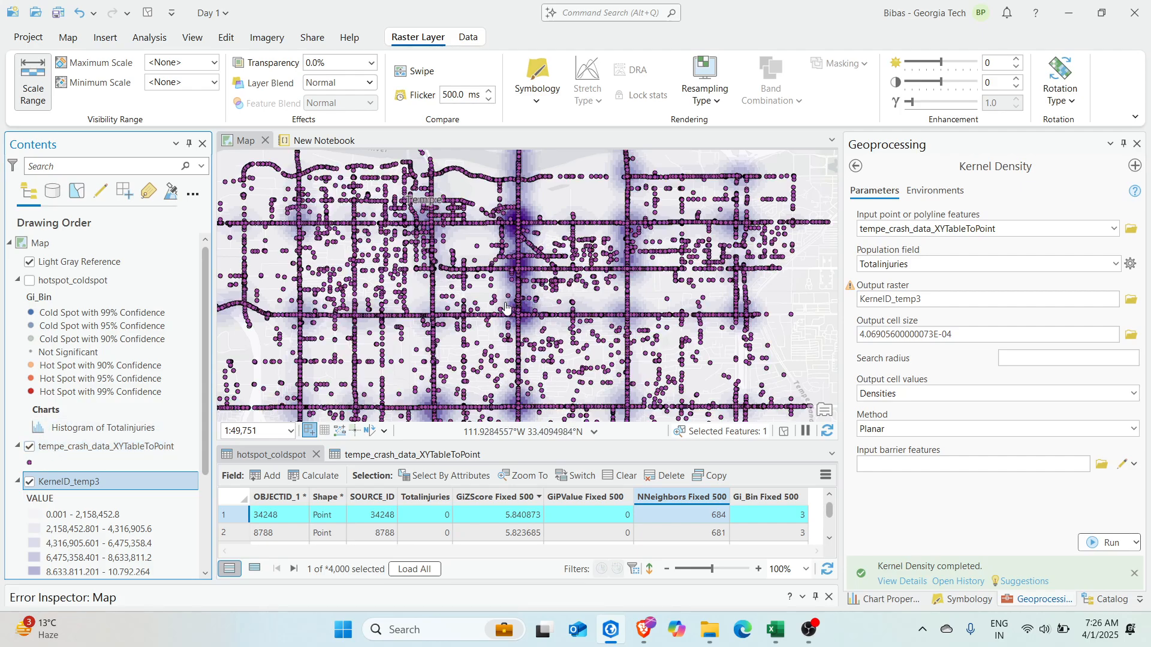
scroll(547, 333, up, 3)
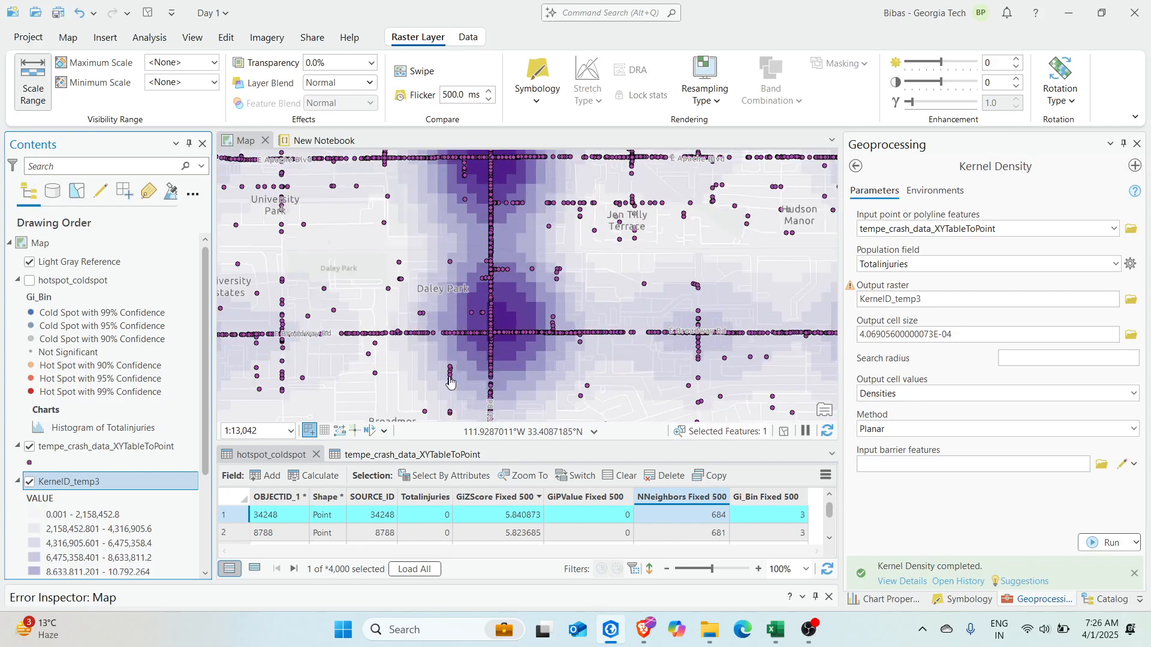
Examine how the crash points line up with the kernel density clusters across Tempe's main road intersections.
scroll(324, 291, down, 4)
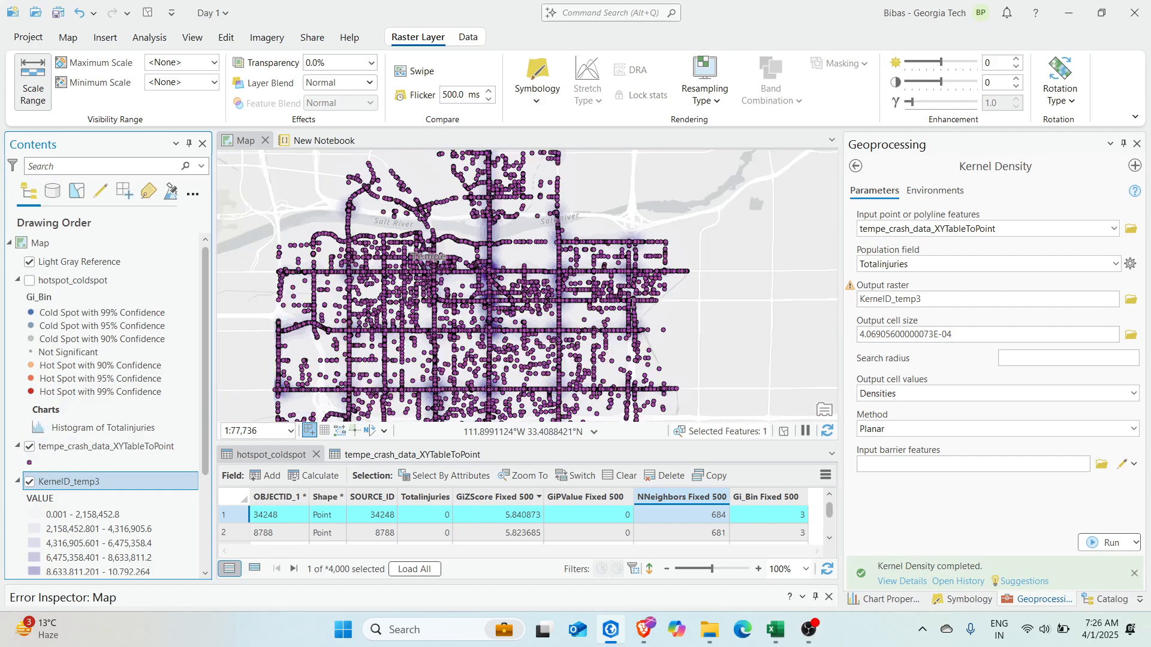
drag(494, 366, 511, 292)
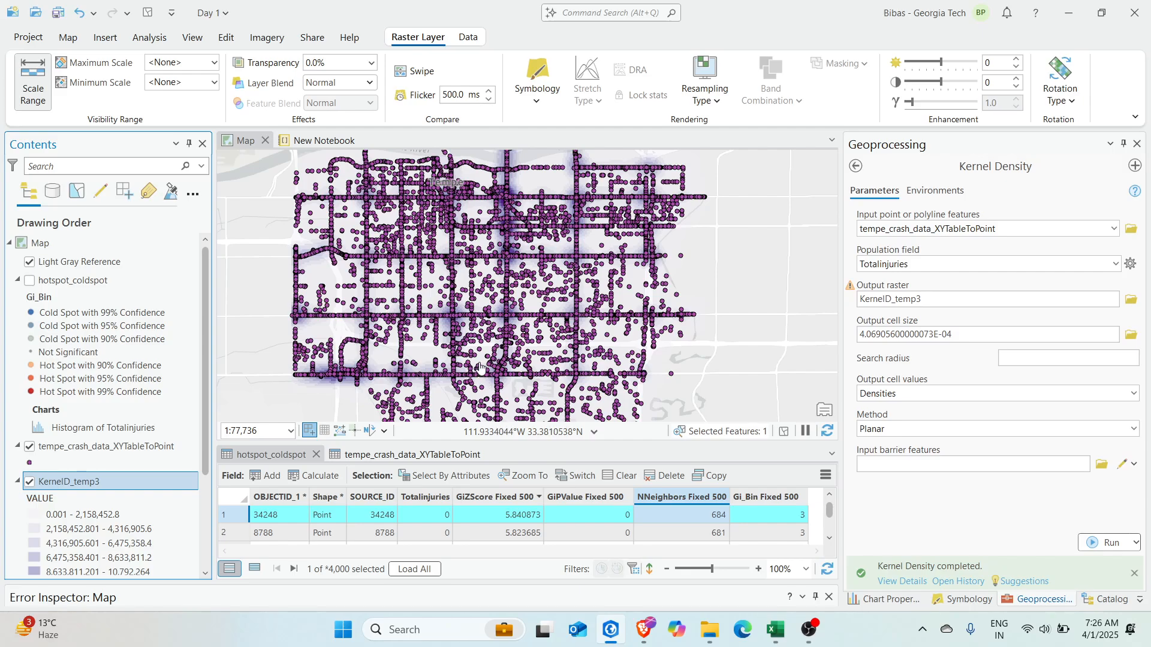
scroll(488, 279, up, 3)
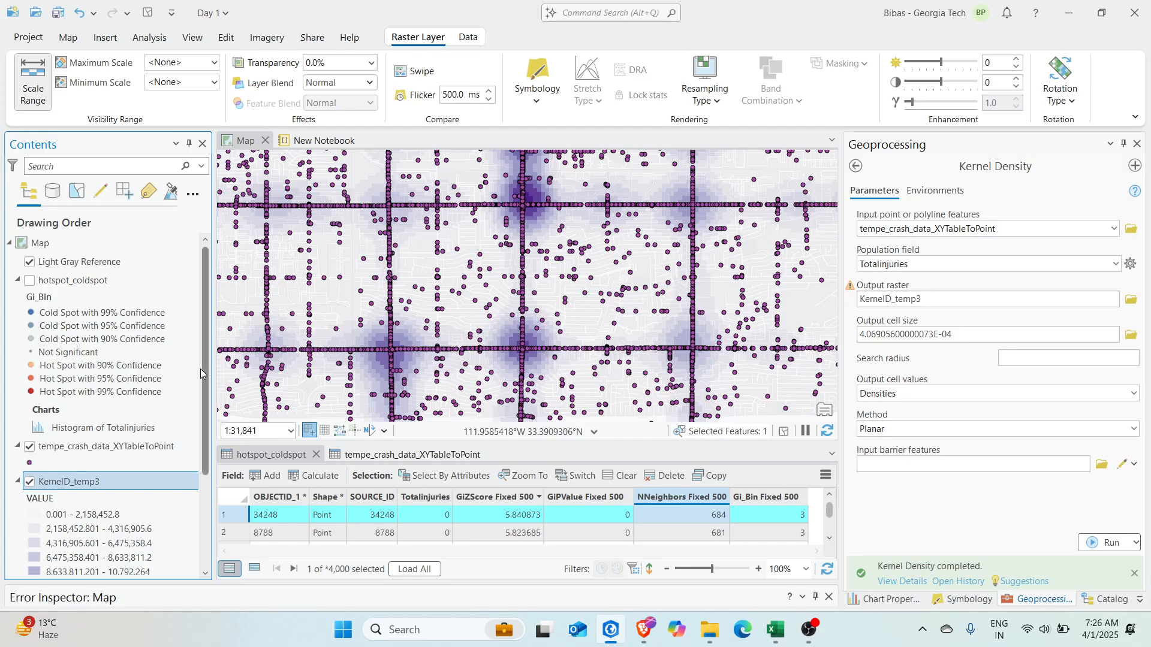
Replace the crash points with the hotspot_coldspot layer and compare the hot and cold spots with the kernel density clusters across Tempe.
click(29, 279)
click(29, 447)
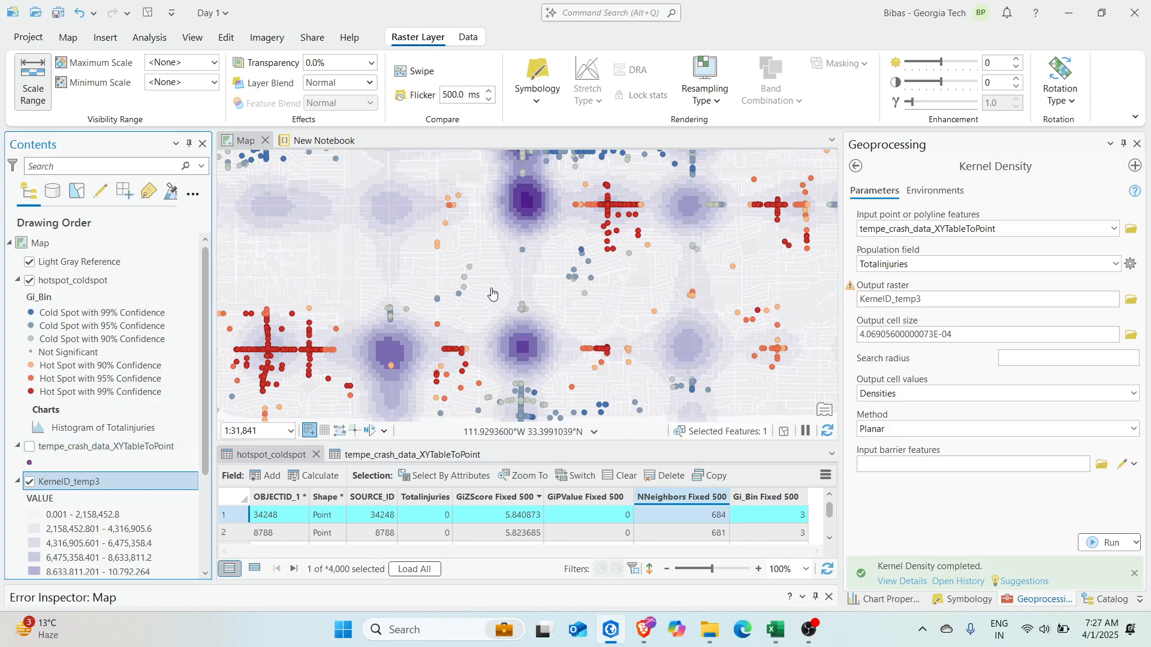
scroll(487, 293, down, 2)
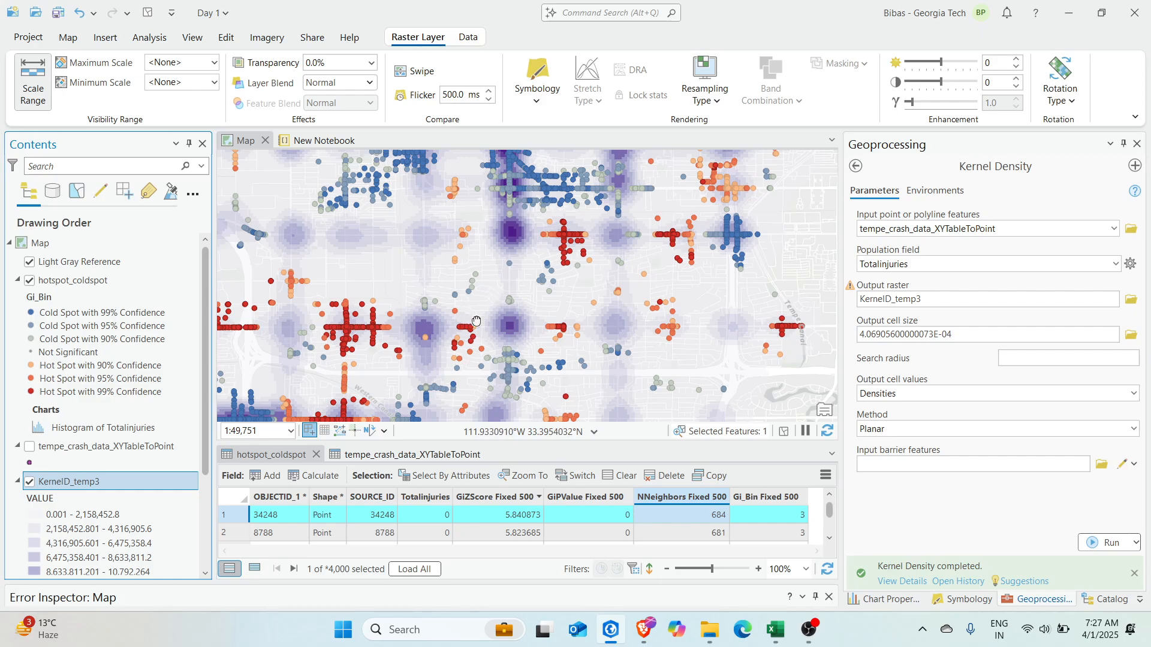
drag(405, 345, 535, 290)
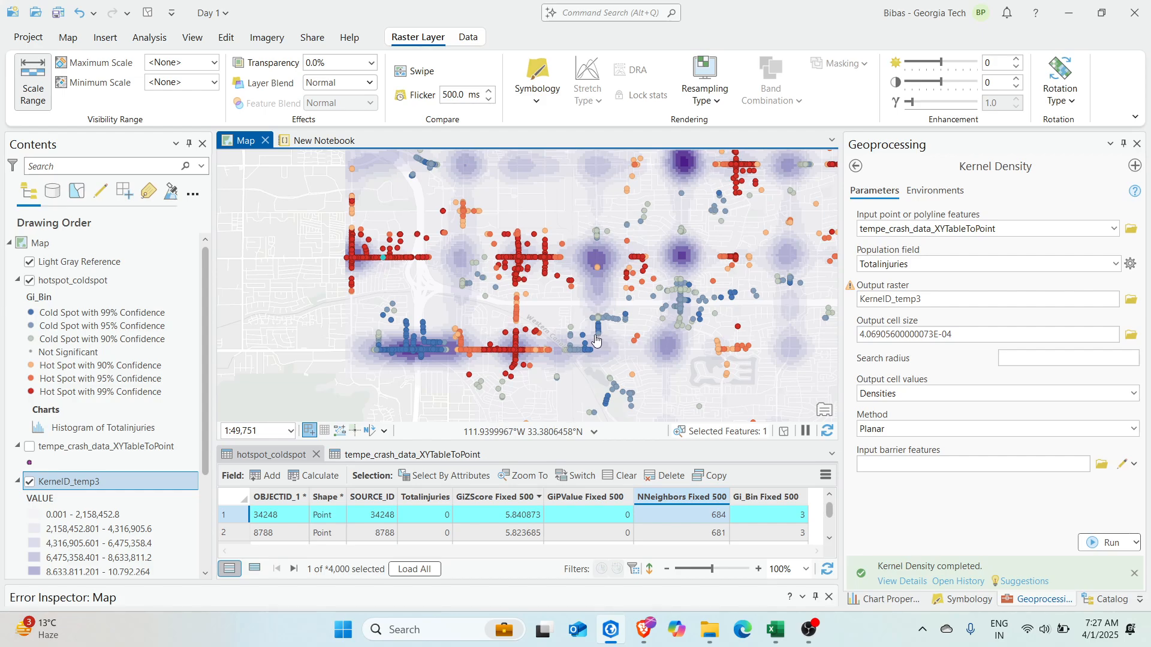
drag(717, 328, 453, 381)
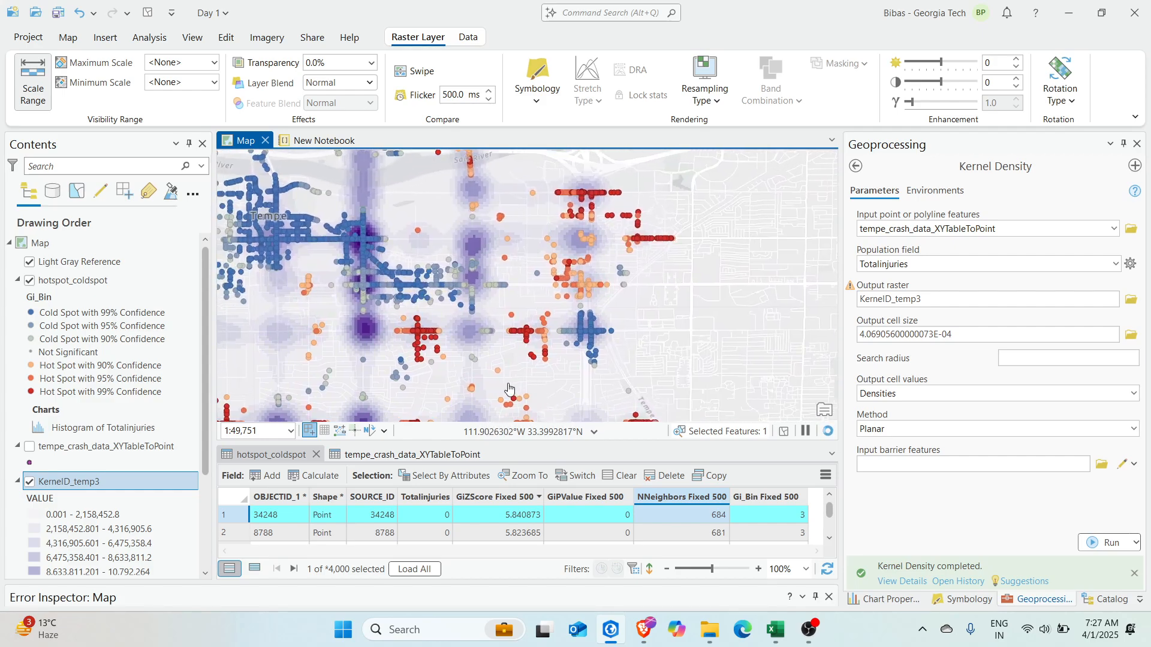
drag(382, 356, 460, 322)
scroll(460, 322, up, 3)
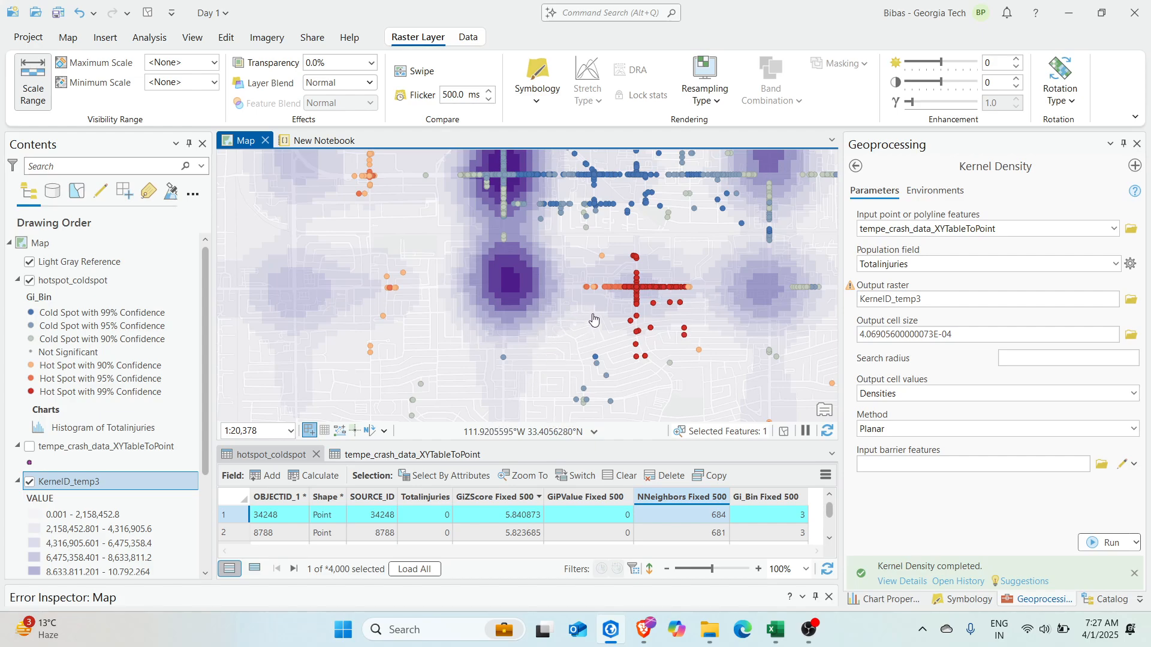
scroll(530, 329, down, 3)
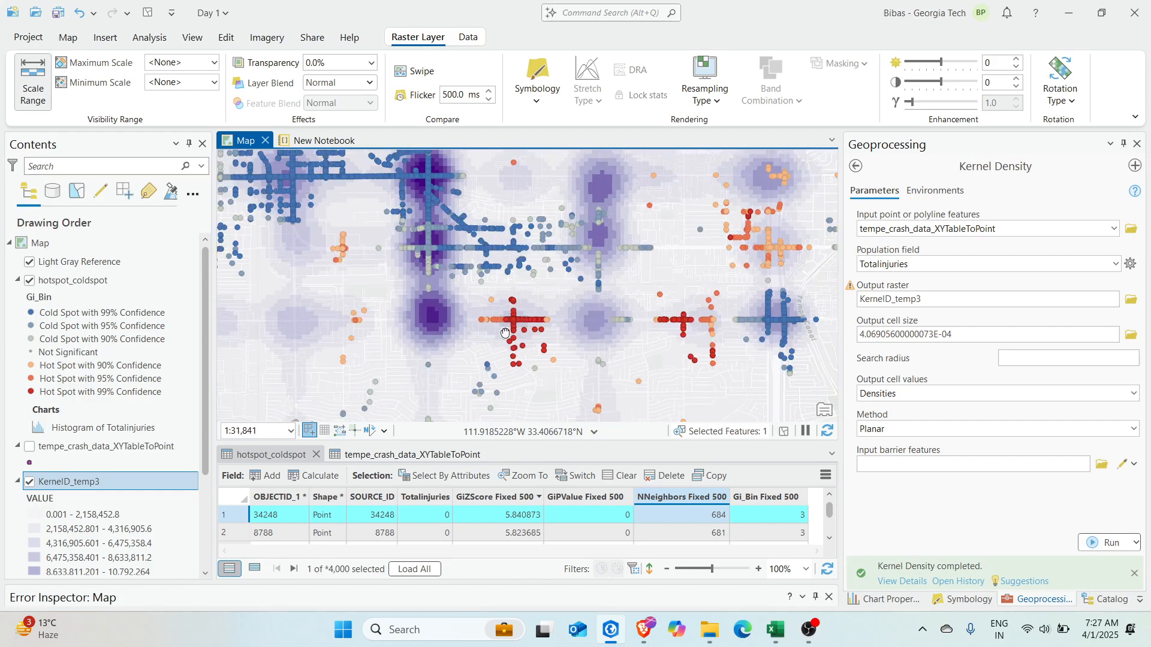
drag(506, 339, 519, 270)
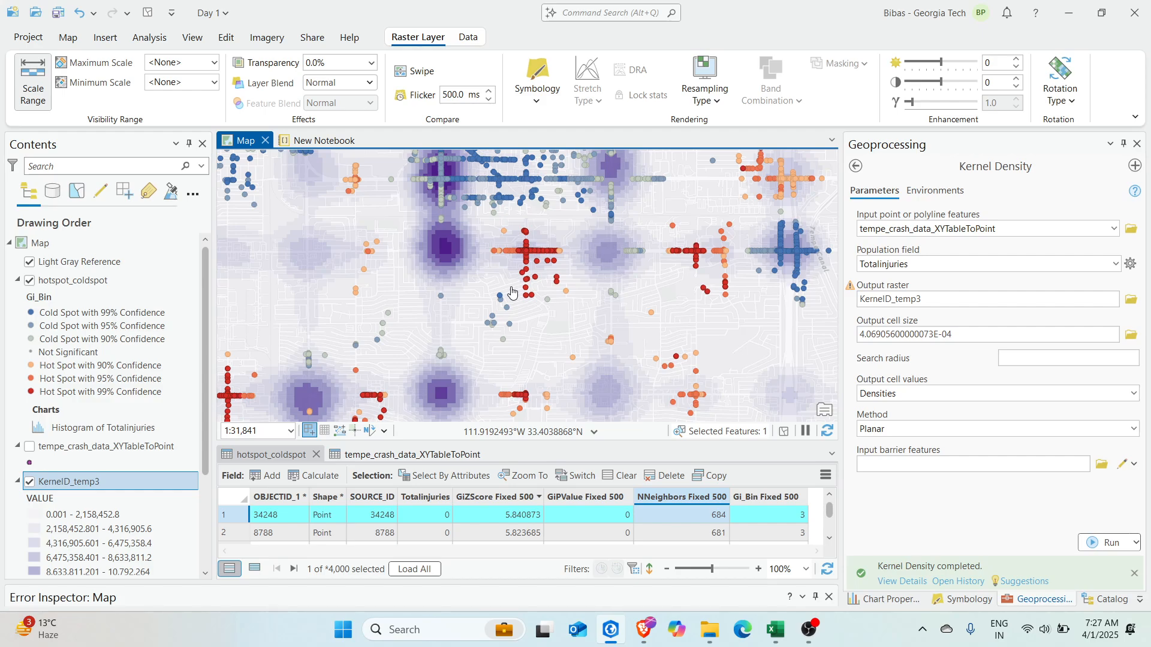
scroll(547, 284, down, 4)
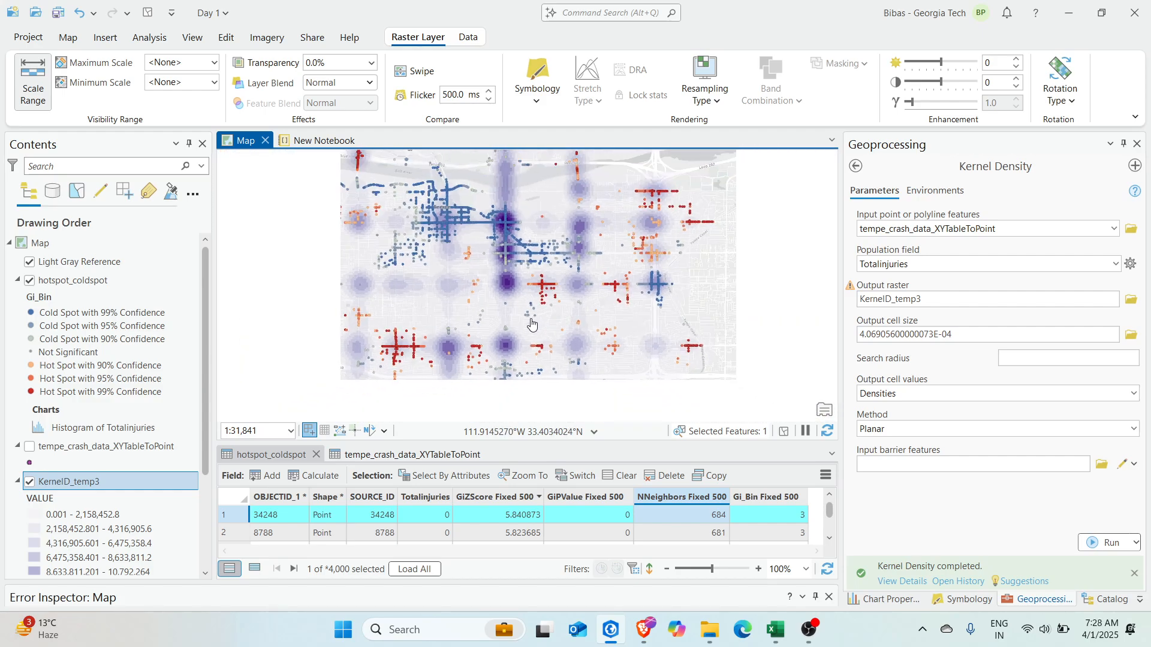
Hide the KernelD_temp3 and hotspot_coldspot layers and show the tempe_crash_data_XYTableToPoint crash points.
drag(485, 443, 486, 361)
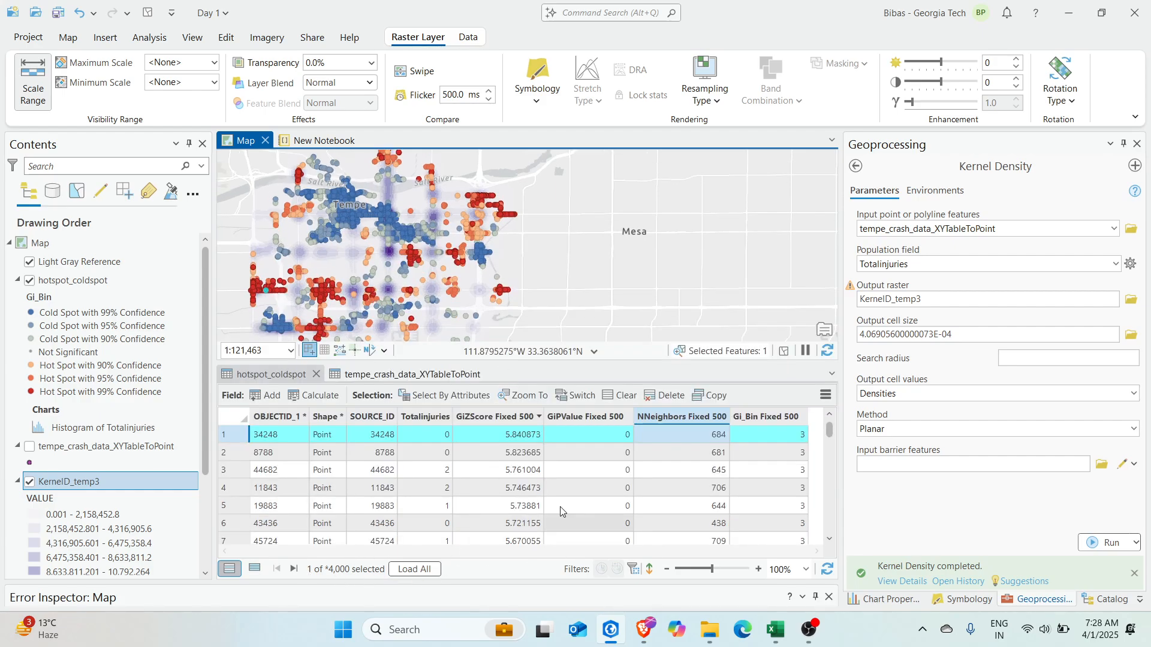
scroll(108, 479, down, 3)
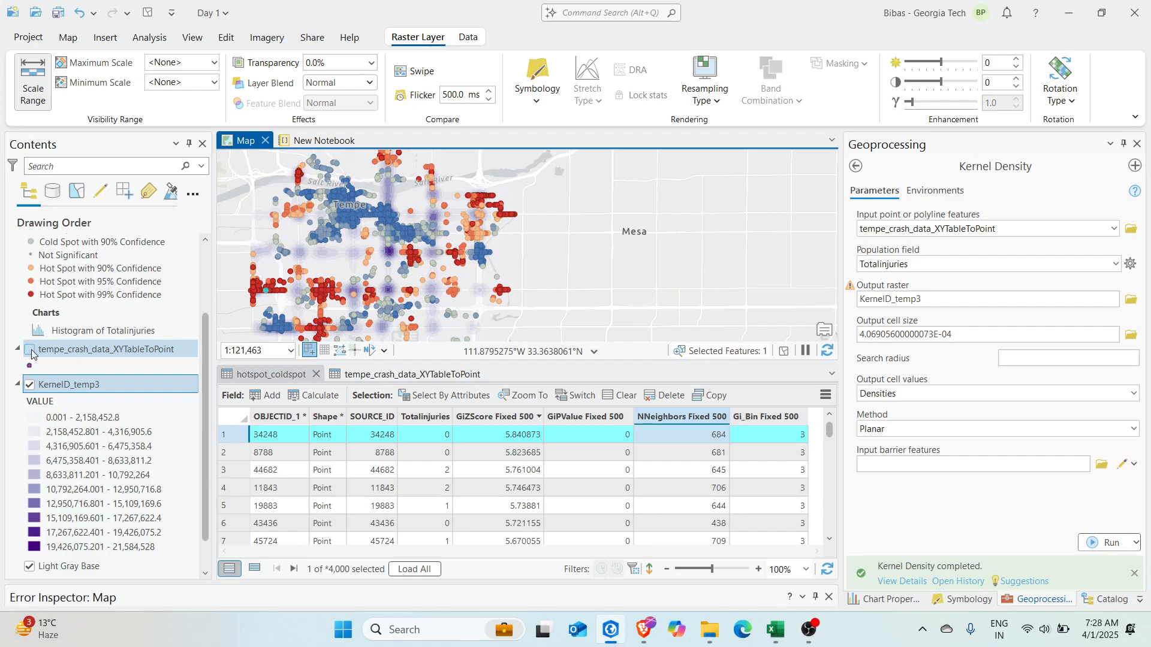
click(30, 384)
scroll(29, 360, up, 3)
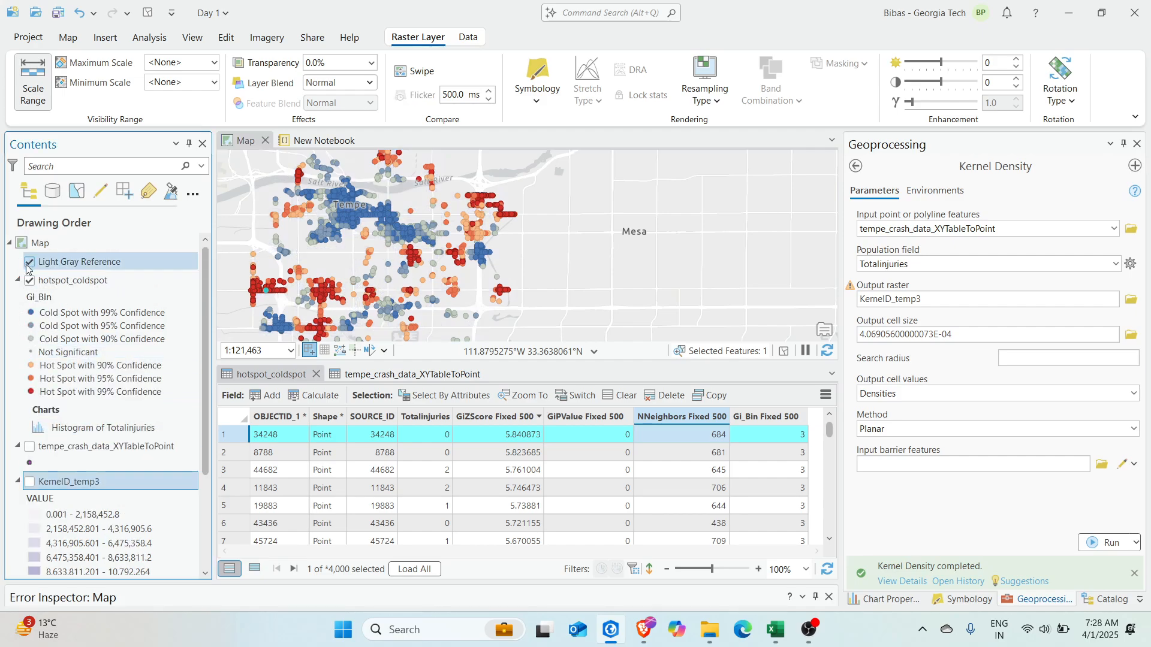
click(29, 280)
click(77, 454)
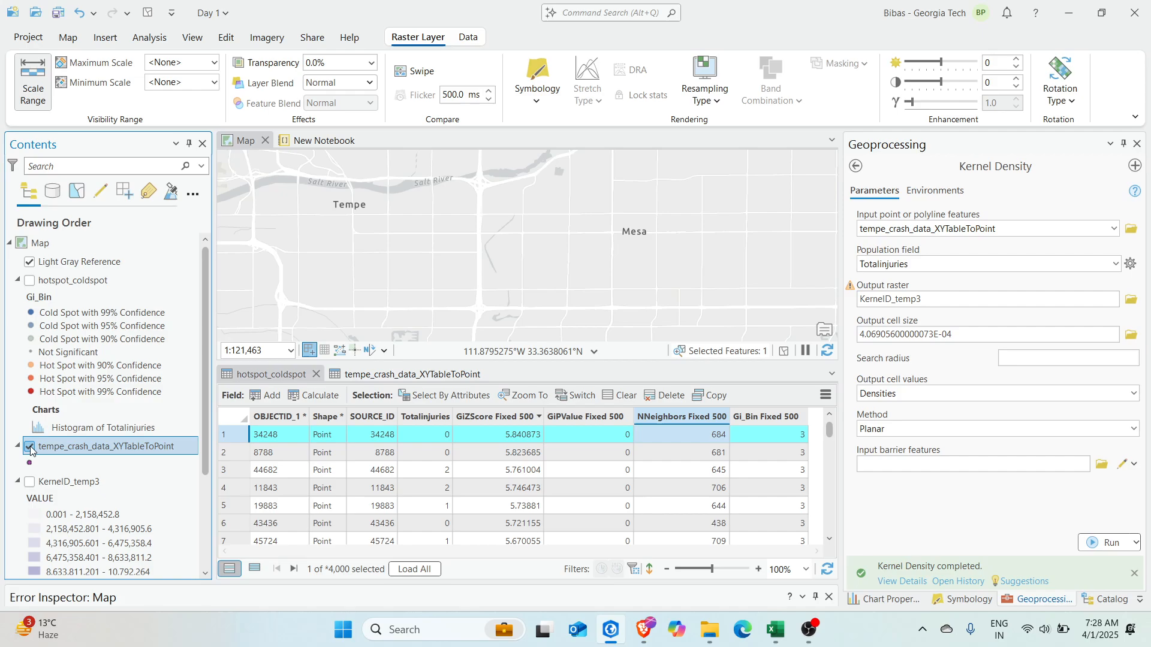
Close the hotspot_coldspot attribute table and view the date and time fields in the tempe_crash_data_XYTableToPoint table.
click(314, 374)
drag(311, 557, 787, 562)
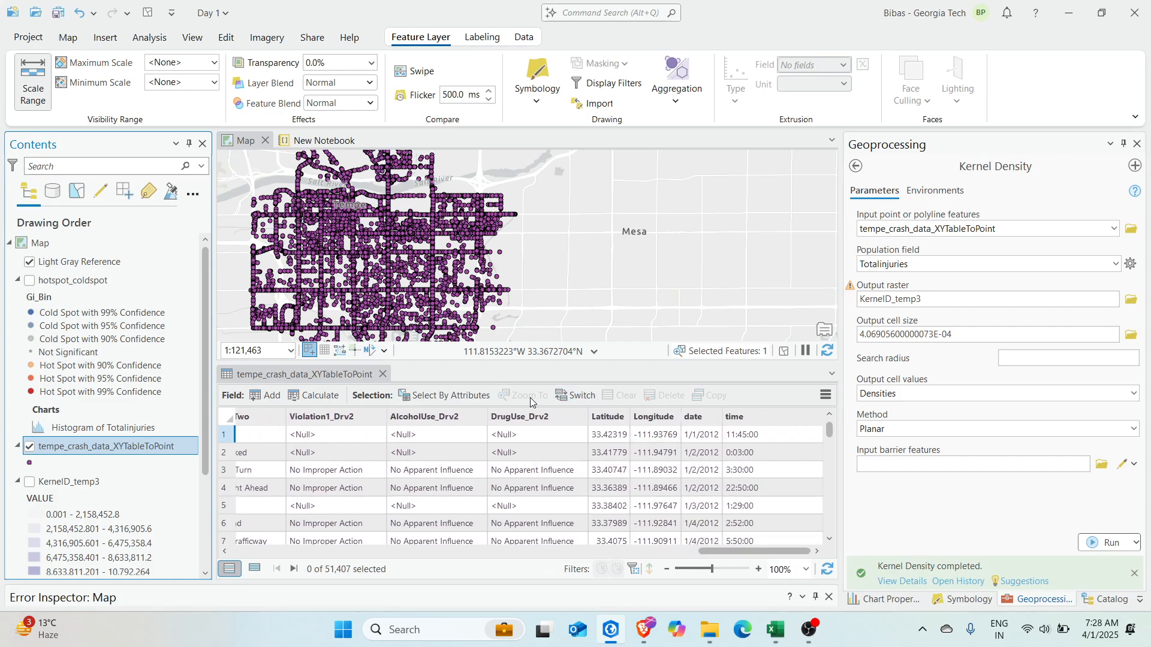
drag(474, 362, 474, 389)
Enable time filtering on the tempe_crash_data_XYTableToPoint layer by attribute values, using the single time field date with extent 1/1/2012 to 3/15/2024.
right_click(73, 448)
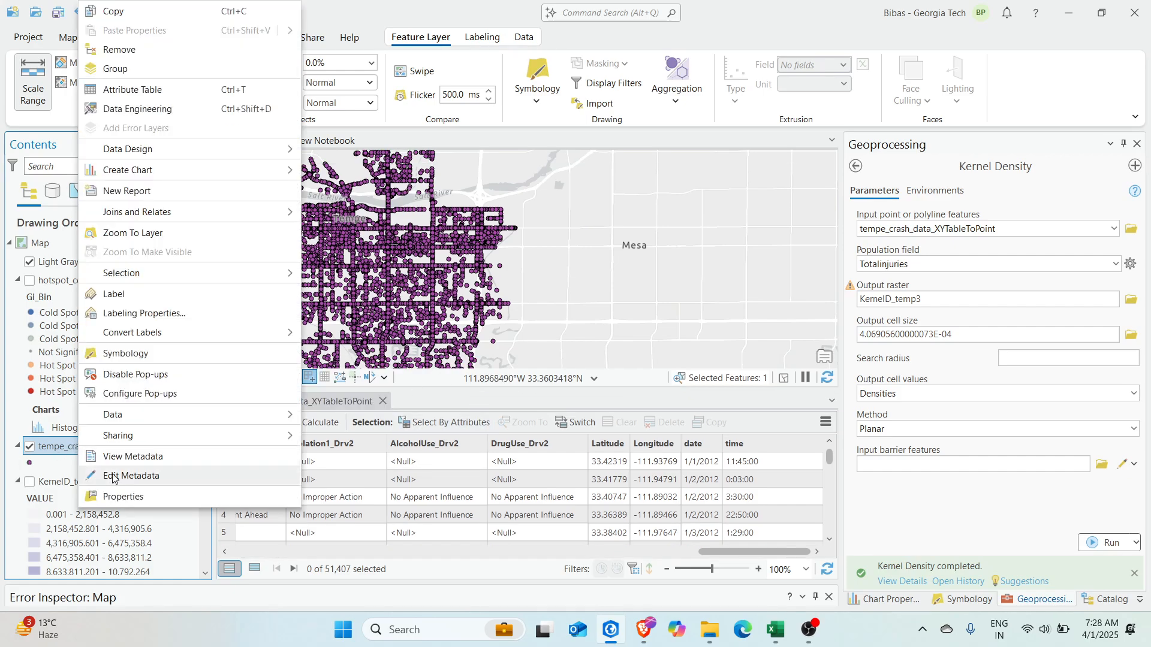
click(145, 497)
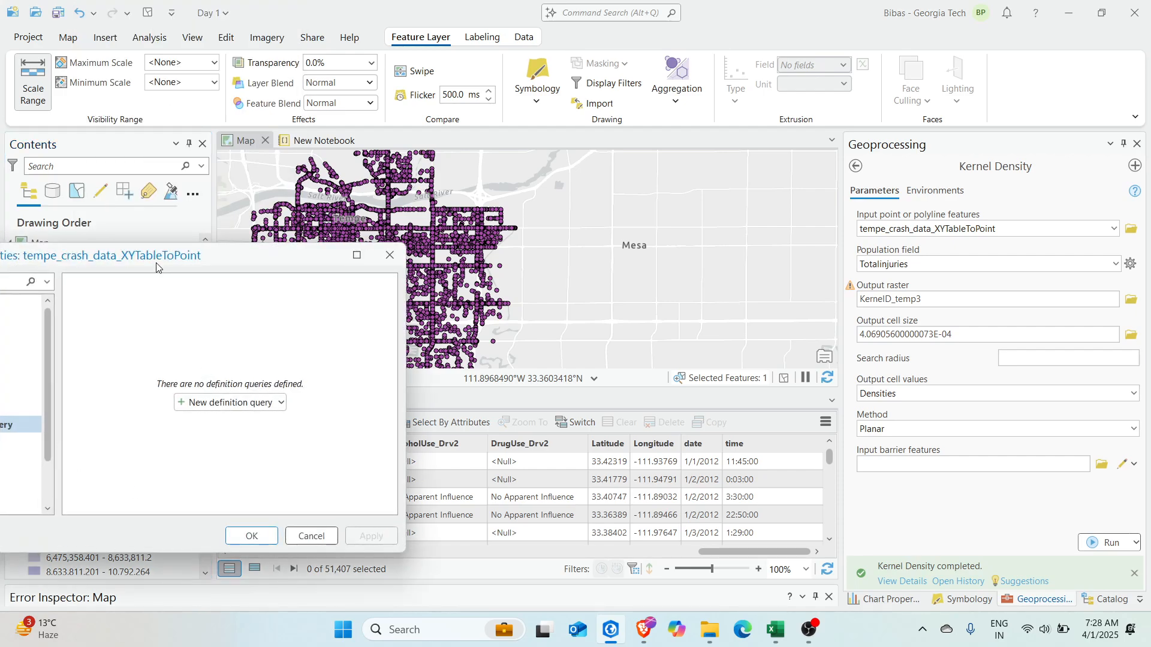
drag(159, 264, 626, 97)
click(457, 281)
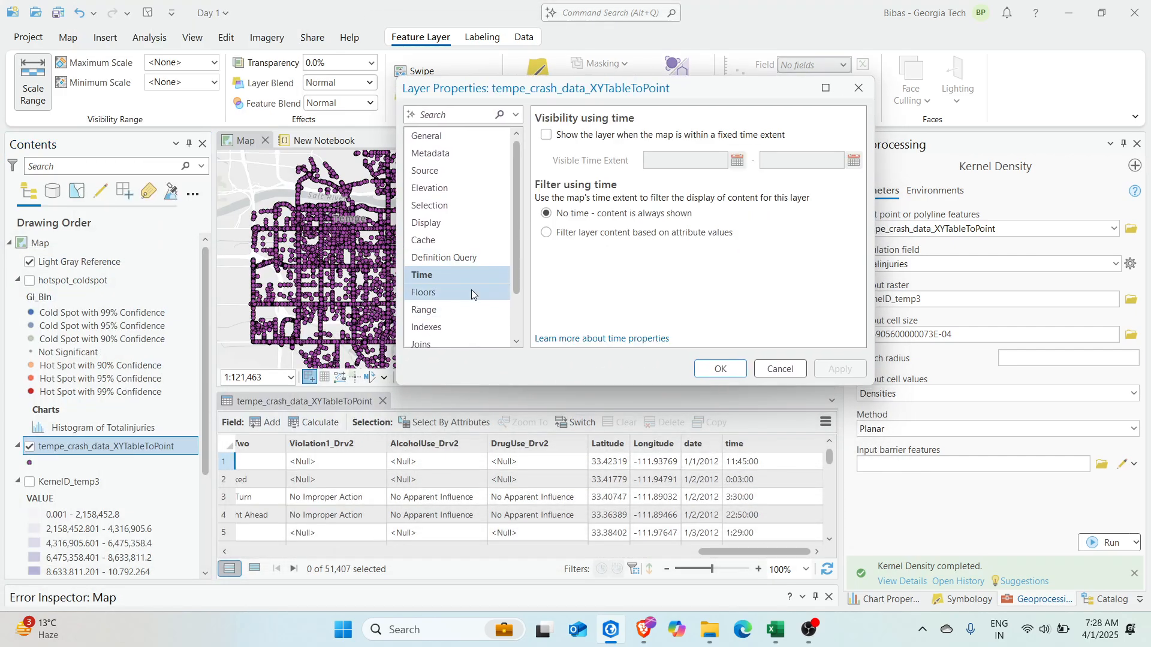
click(587, 234)
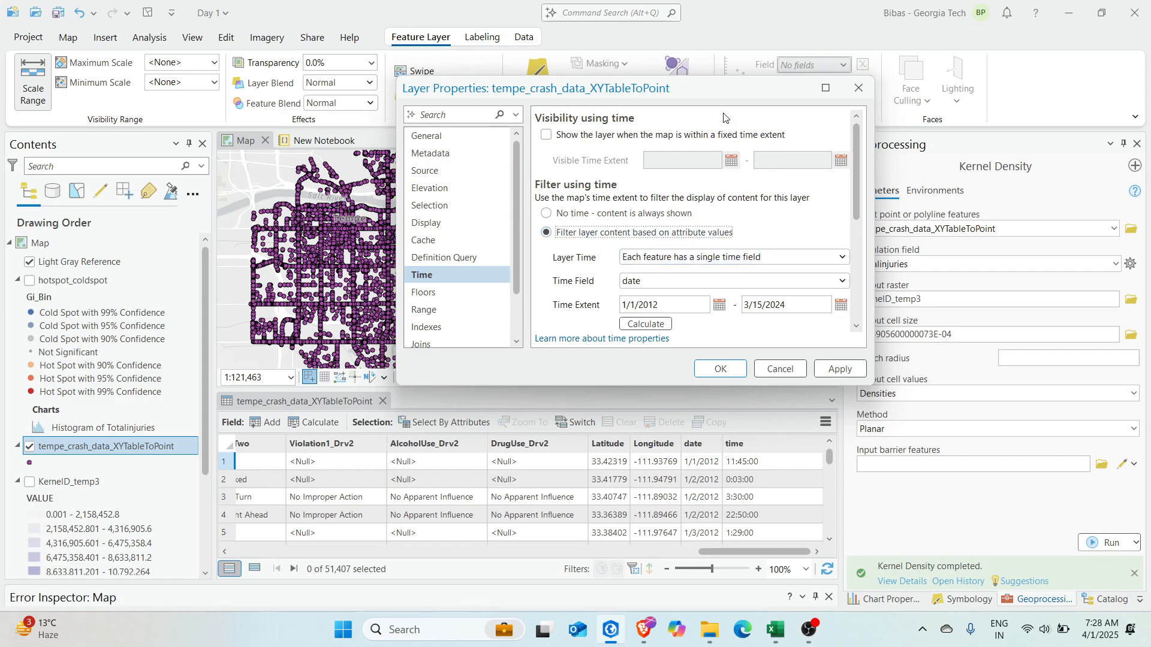
drag(719, 88, 937, 42)
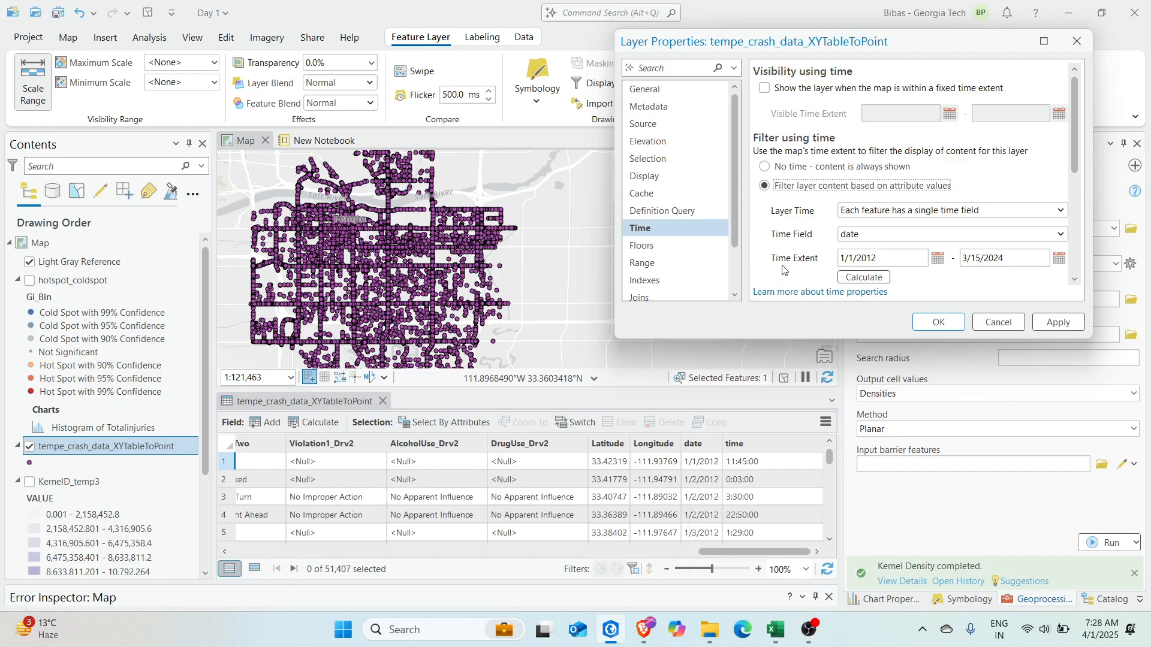
drag(864, 41, 596, 146)
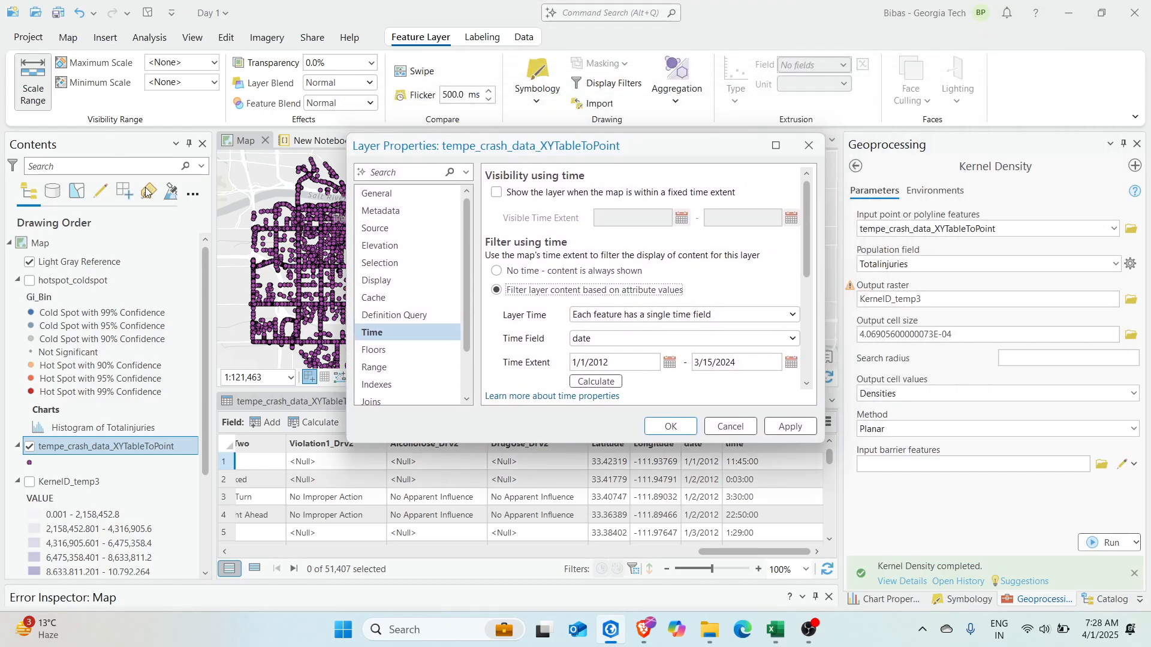
click(783, 432)
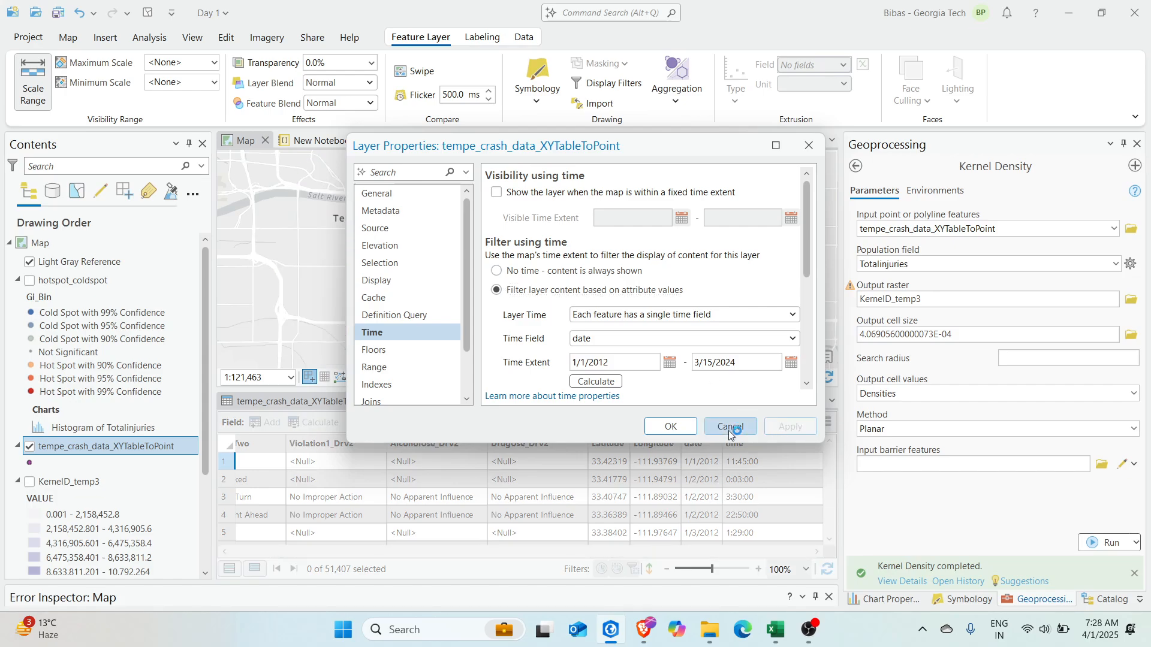
click(670, 427)
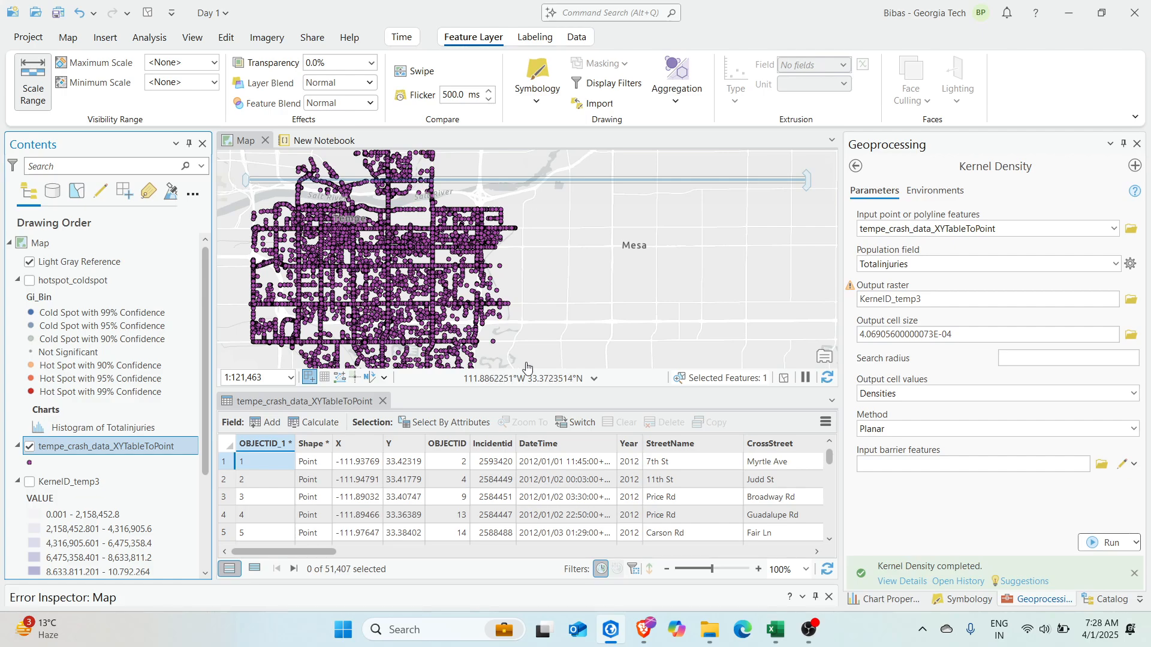
Shorten the displayed time range to end at 7/15/2012 and play the crash points through time up to 6/15/2020.
click(401, 38)
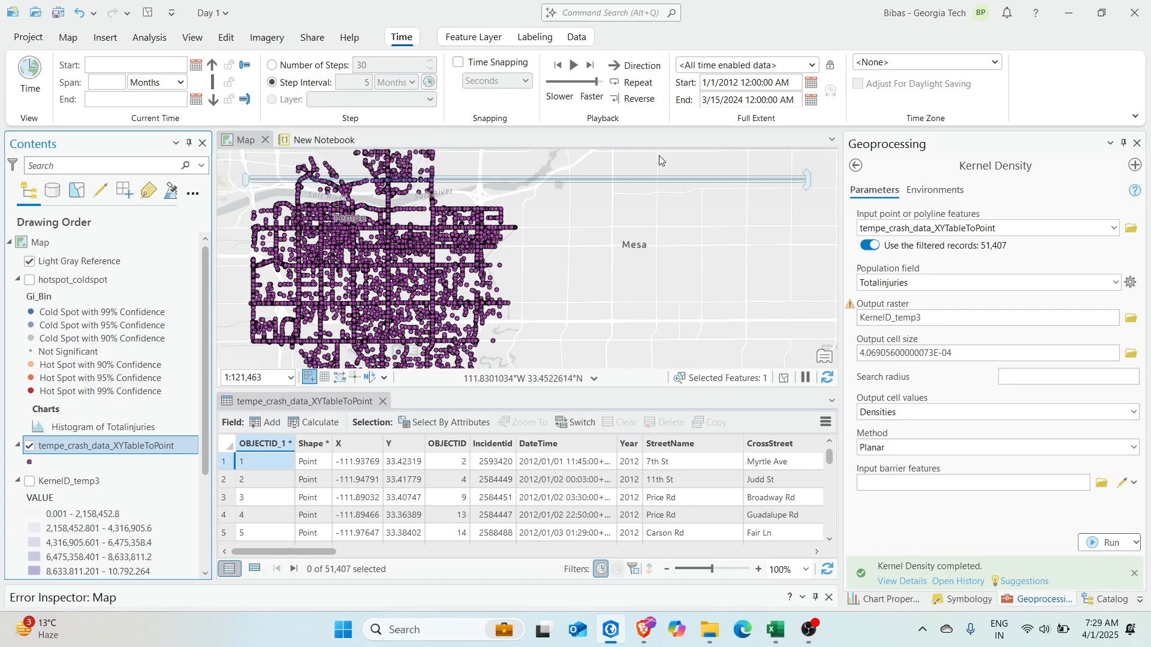
mouse_move(794, 184)
drag(807, 180, 277, 186)
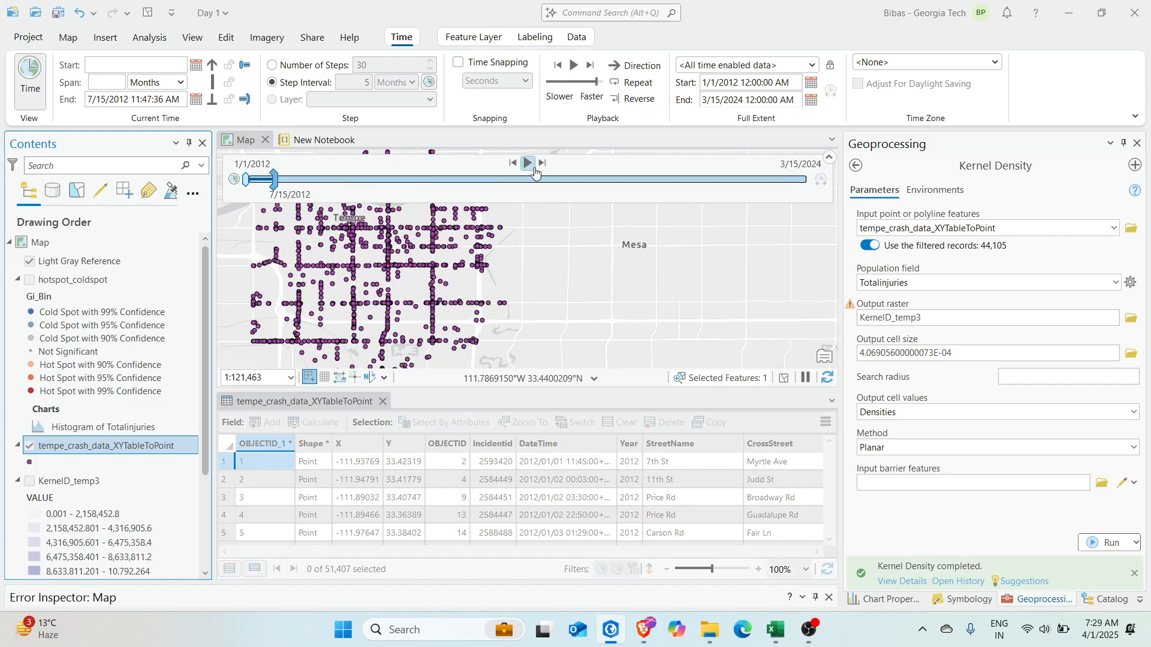
click(528, 163)
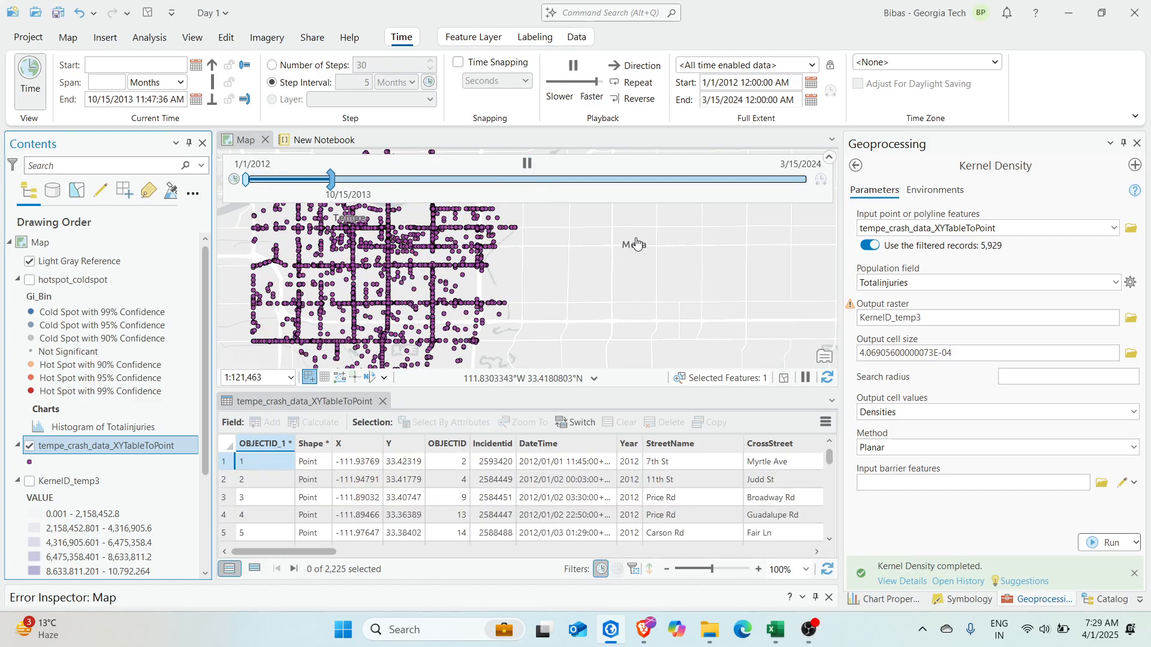
scroll(642, 287, down, 2)
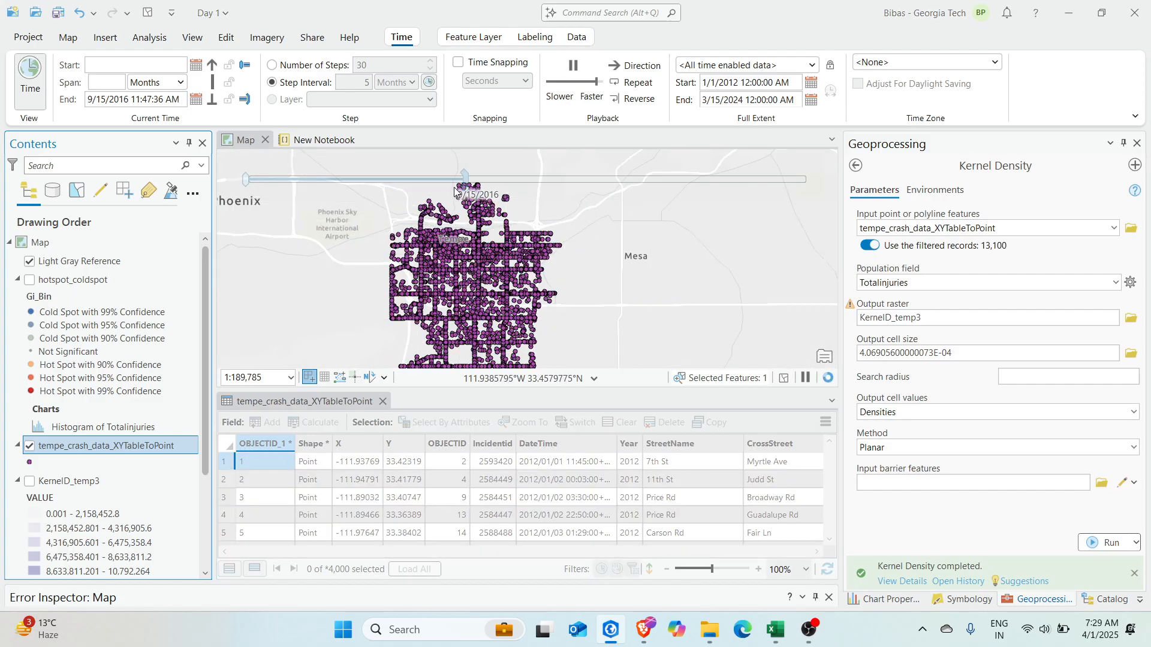
mouse_move(421, 185)
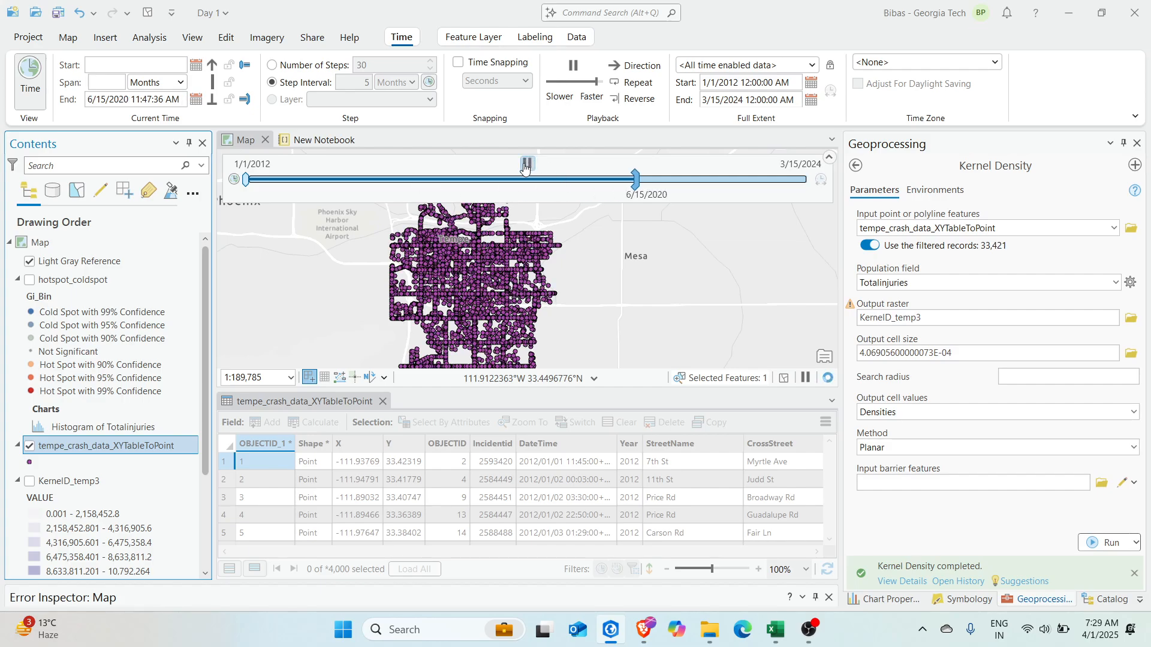
Set the start of the displayed time range to 12/28/2019 and check the start date in its calendar.
drag(251, 180, 611, 183)
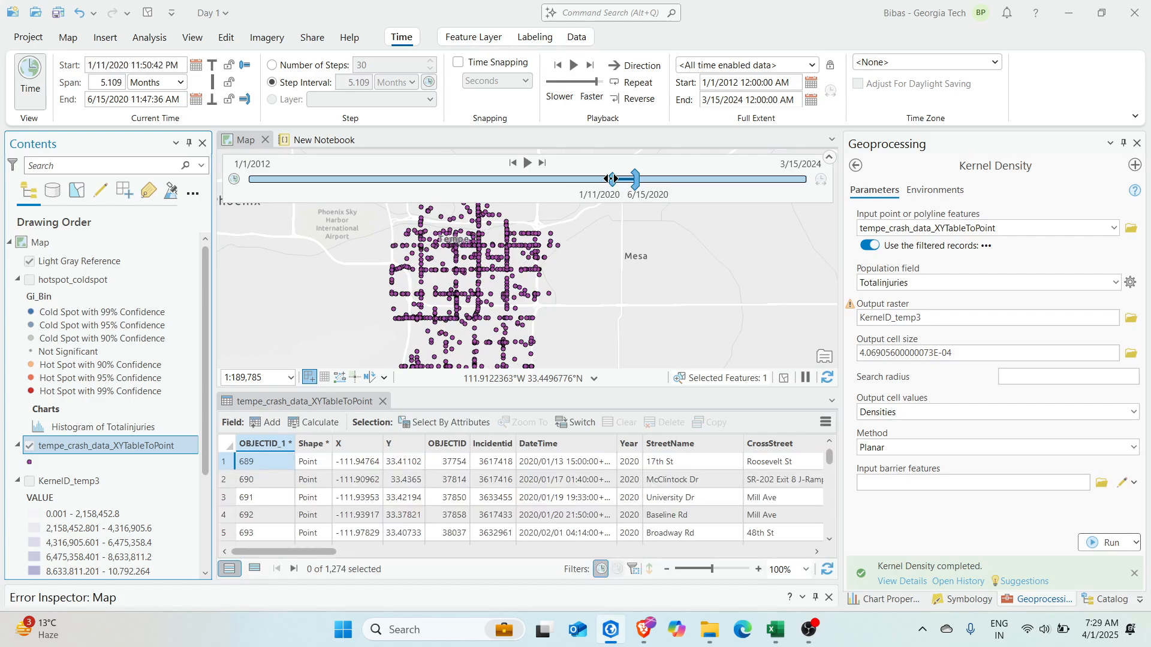
drag(613, 179, 609, 178)
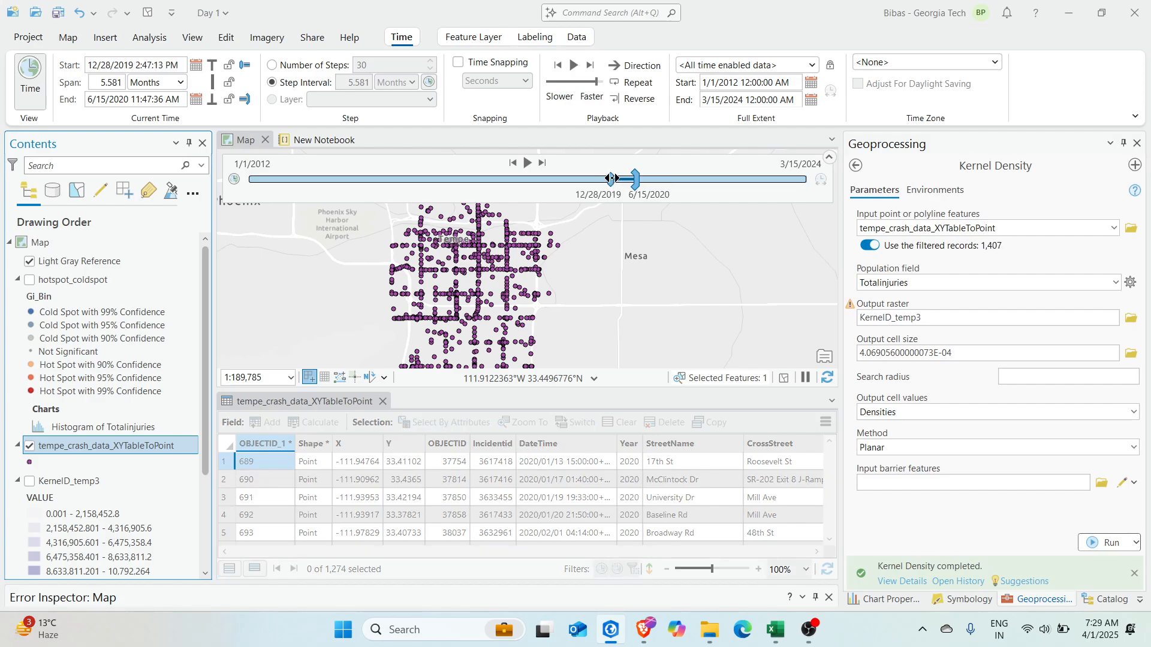
double_click(117, 66)
click(198, 62)
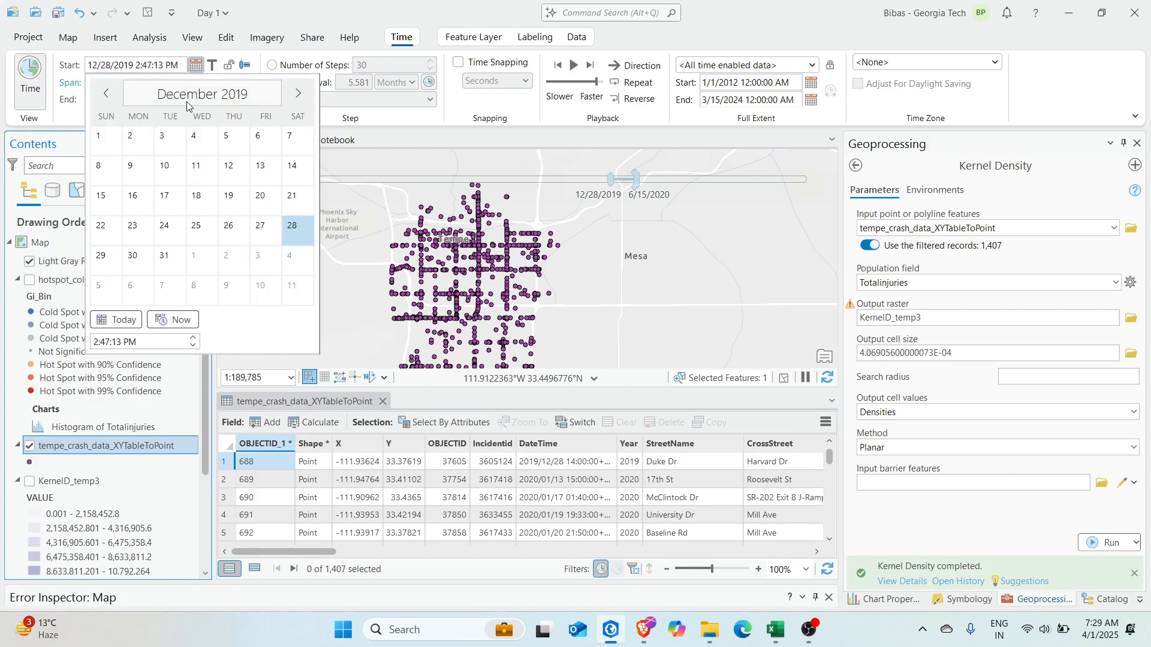
click(269, 11)
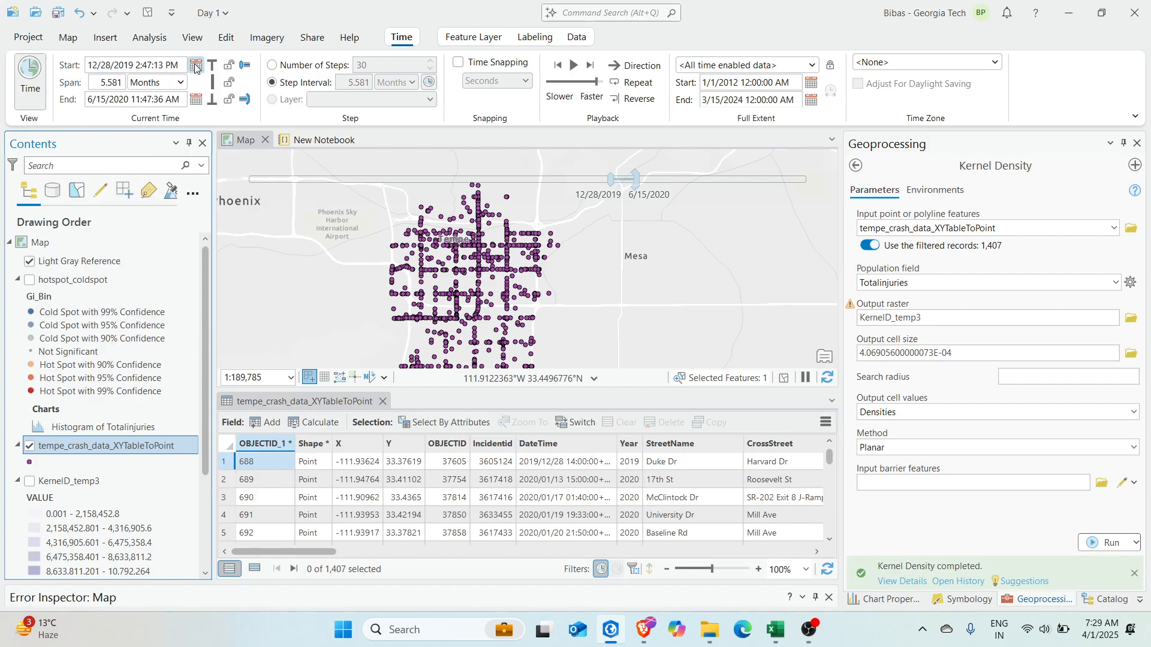
Set the span of the displayed time range to 1 month.
click(114, 84)
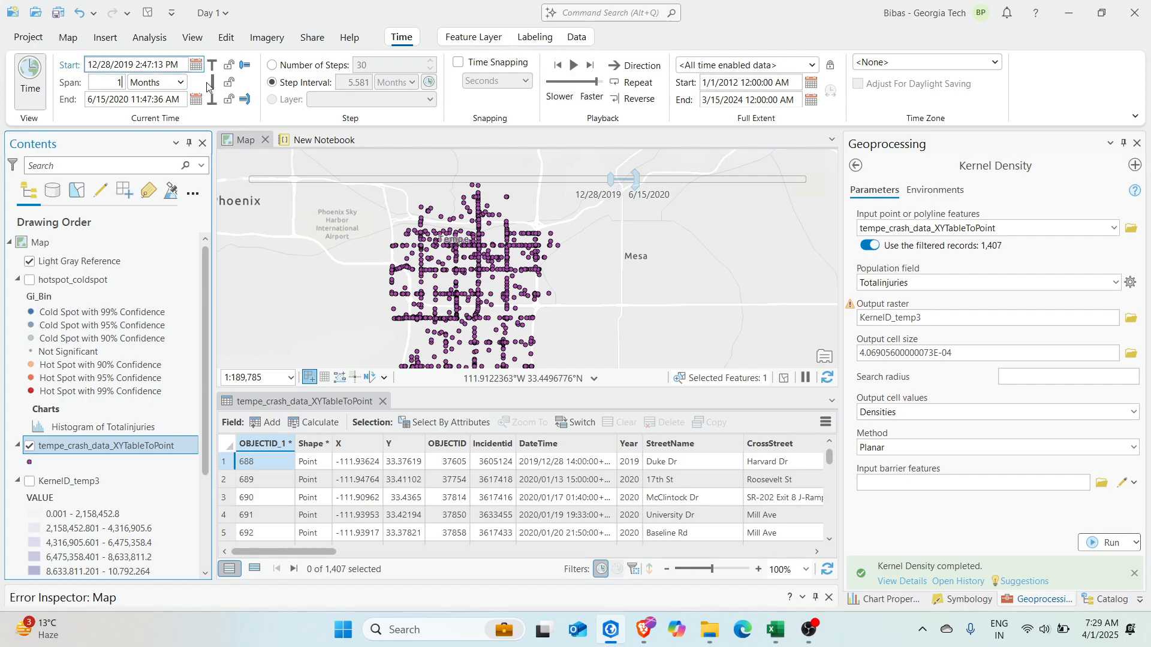
text(1)
key(Return)
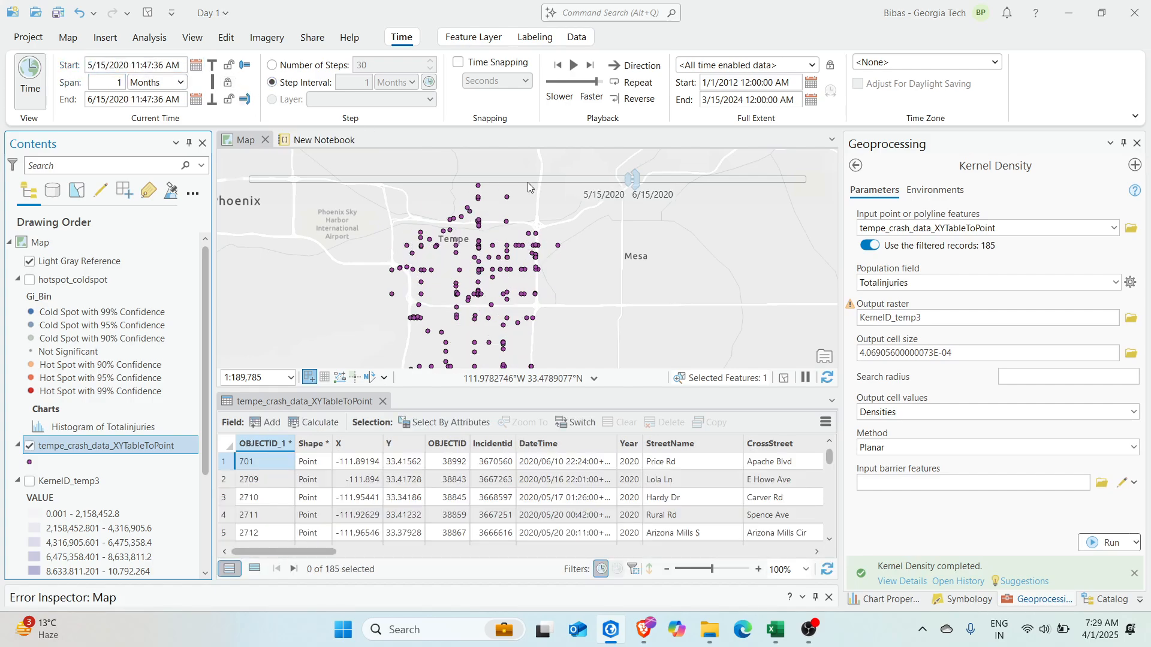
Move the one-month time window to 1/1/2012, show the map in its own full-screen window, and play the crash points through time.
mouse_move(617, 193)
drag(632, 181, 245, 181)
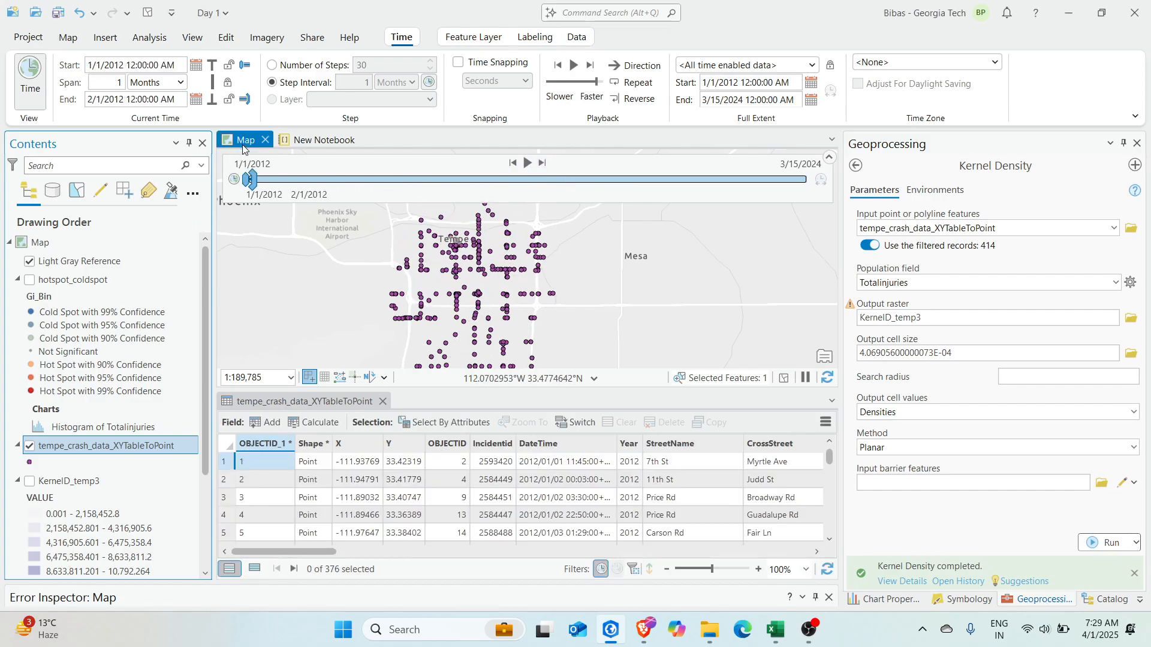
drag(244, 144, 360, 4)
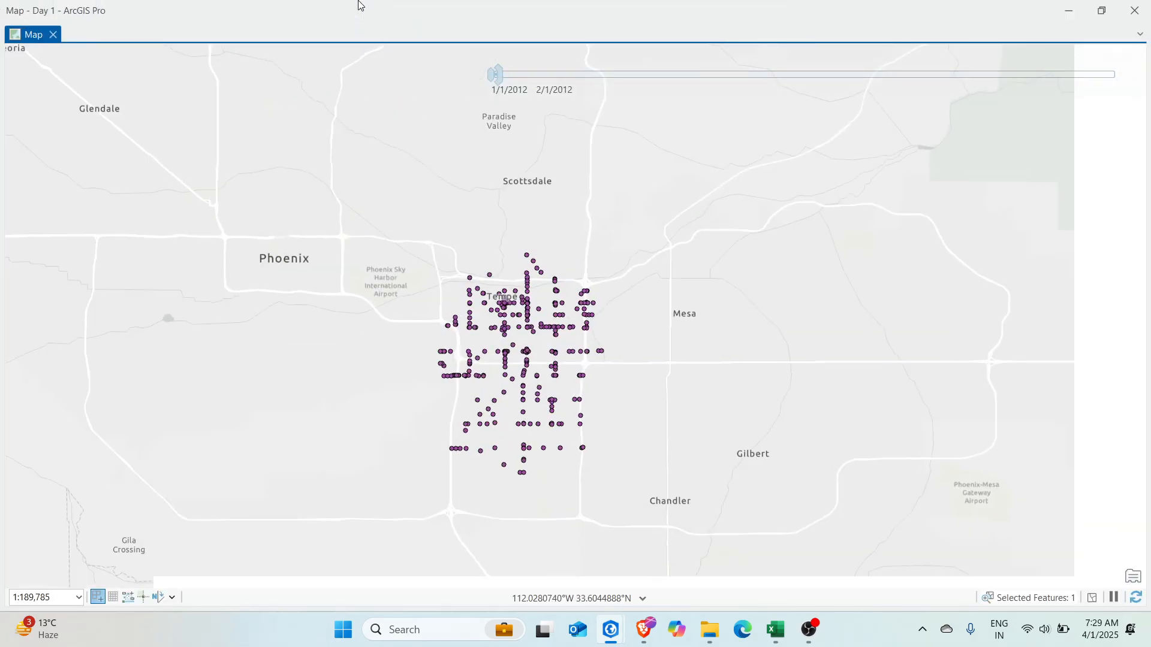
scroll(518, 259, up, 3)
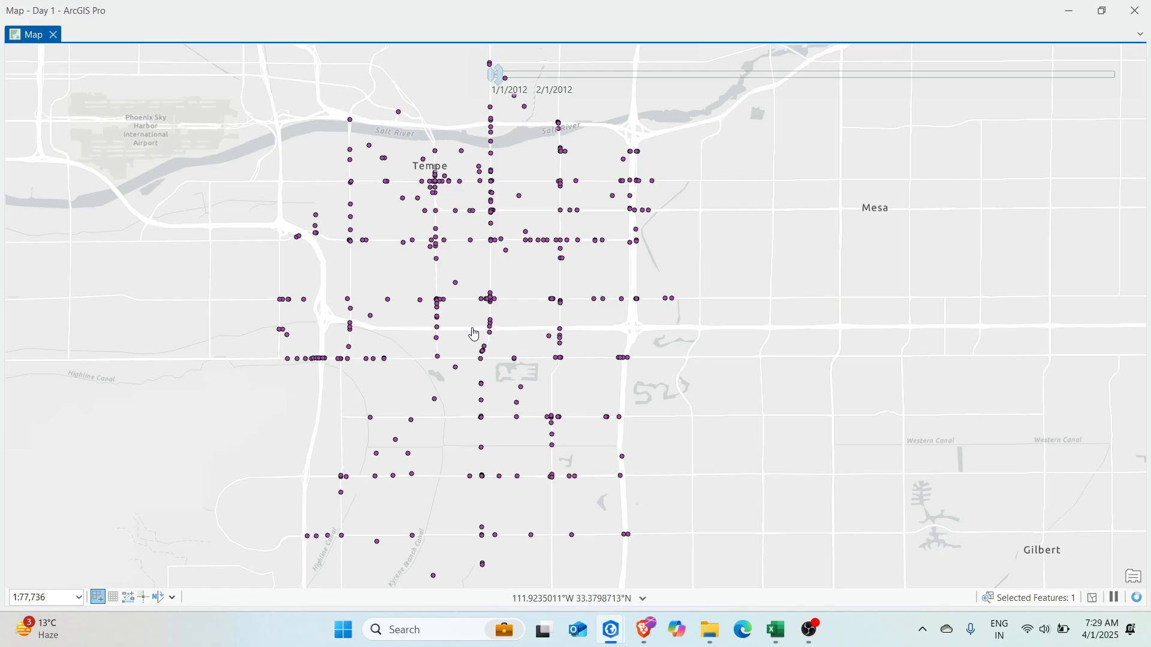
scroll(457, 314, down, 2)
mouse_move(501, 88)
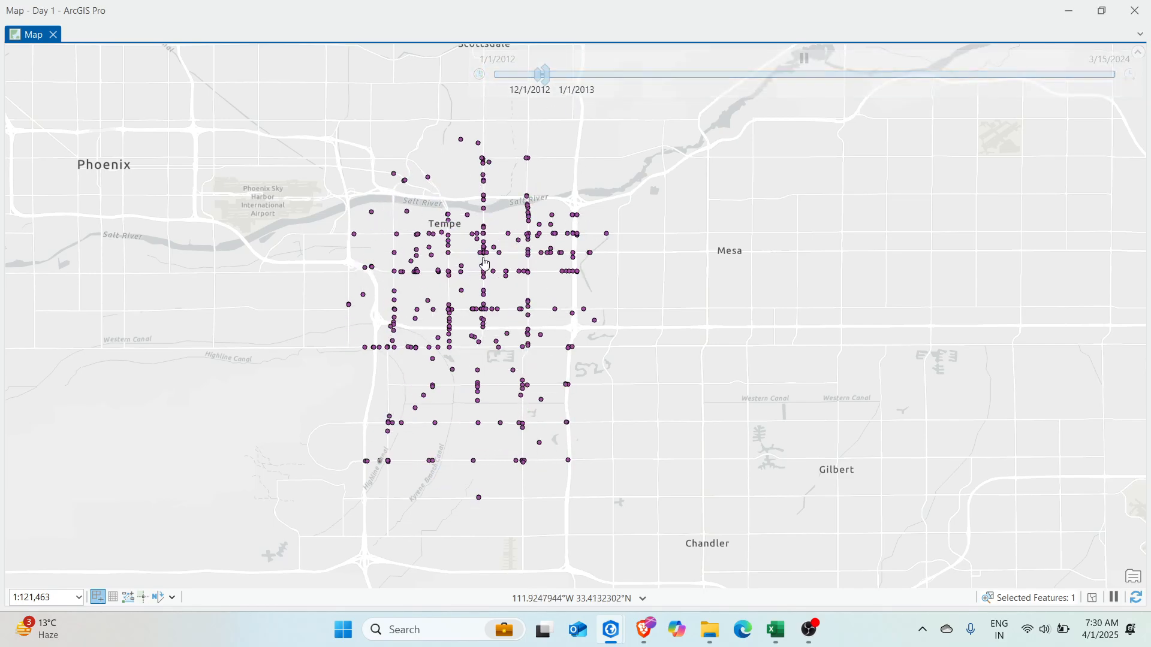
drag(480, 258, 568, 259)
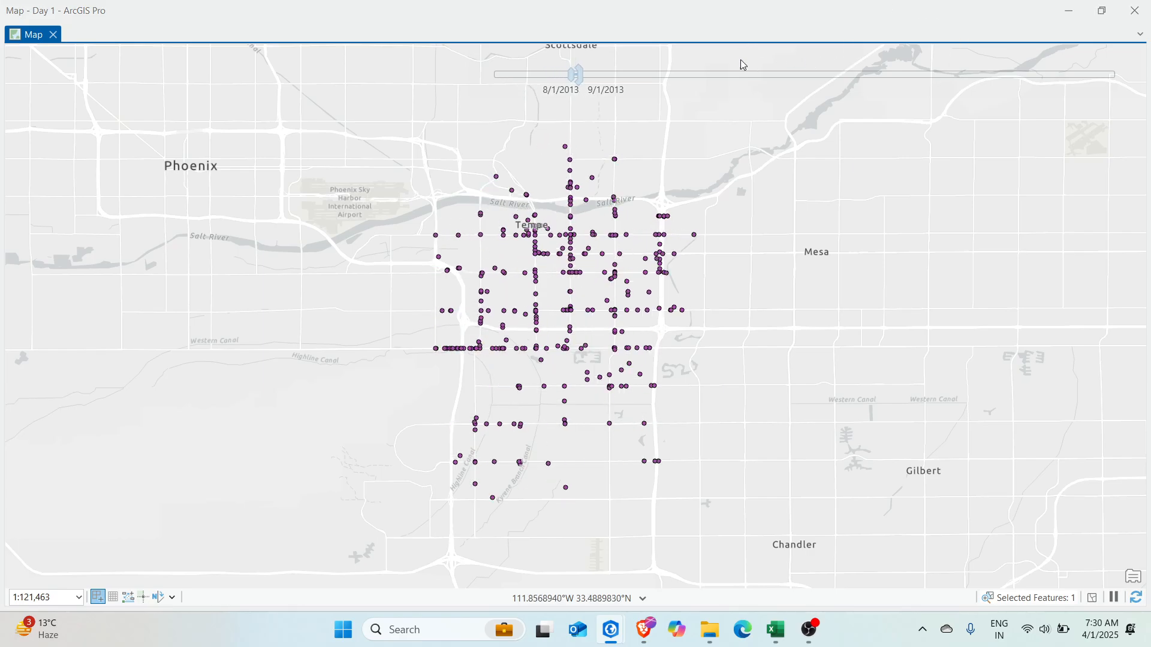
Change the time span unit to Years for a 1-year window and return the map window to full screen.
drag(766, 6, 793, 119)
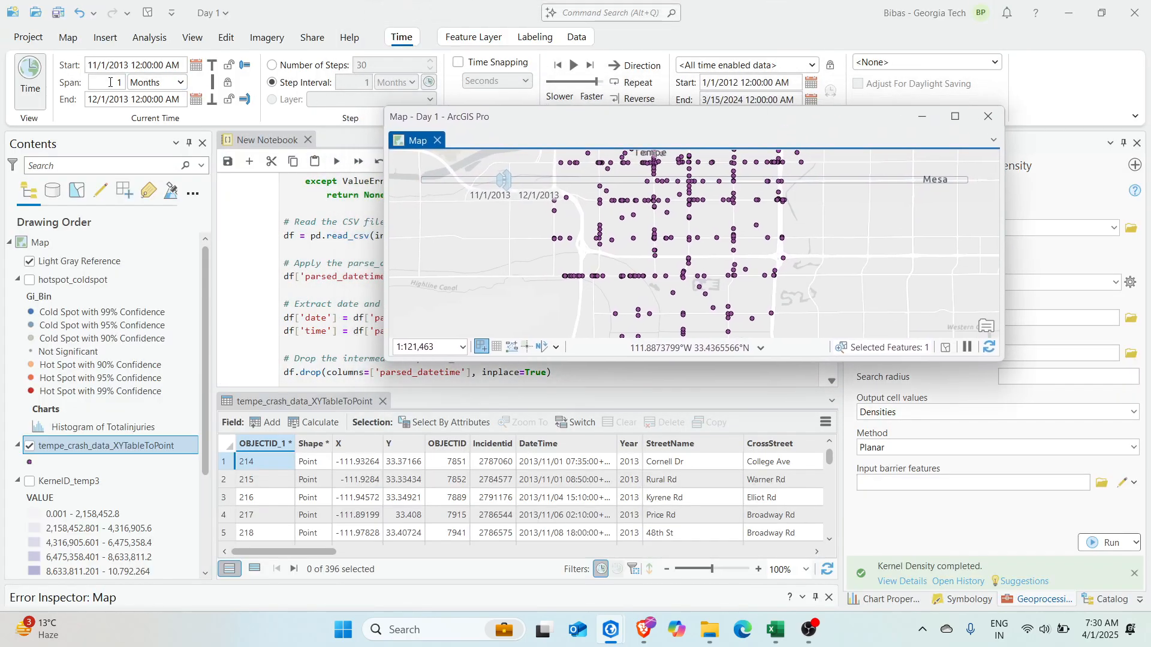
click(156, 82)
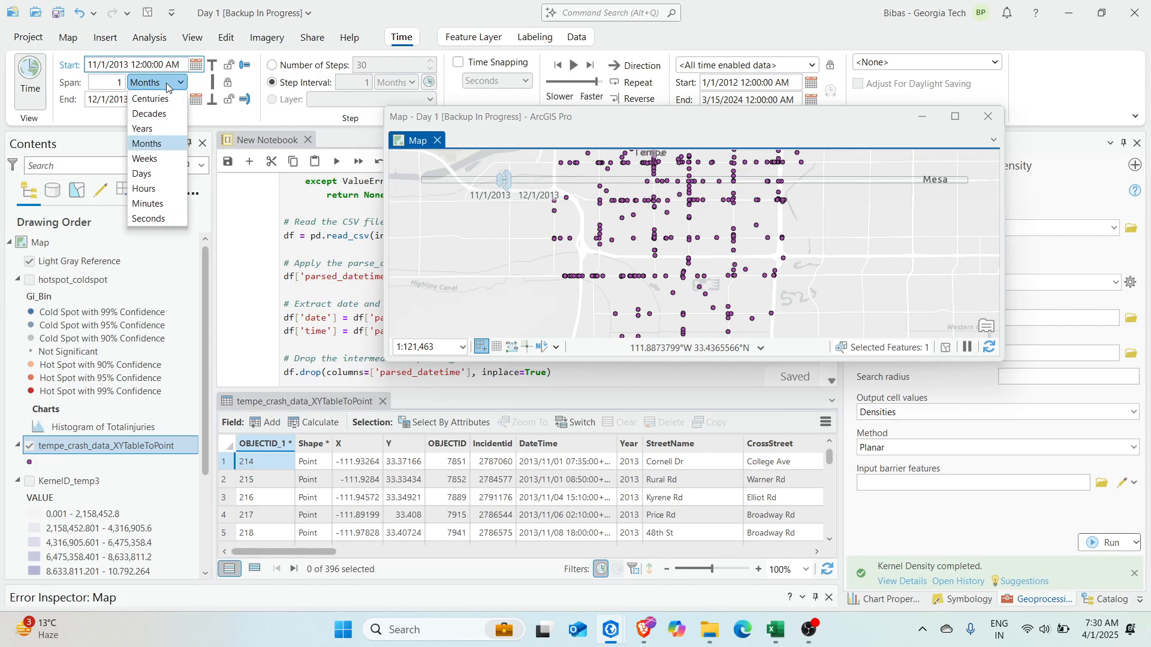
click(152, 130)
drag(629, 139, 645, 3)
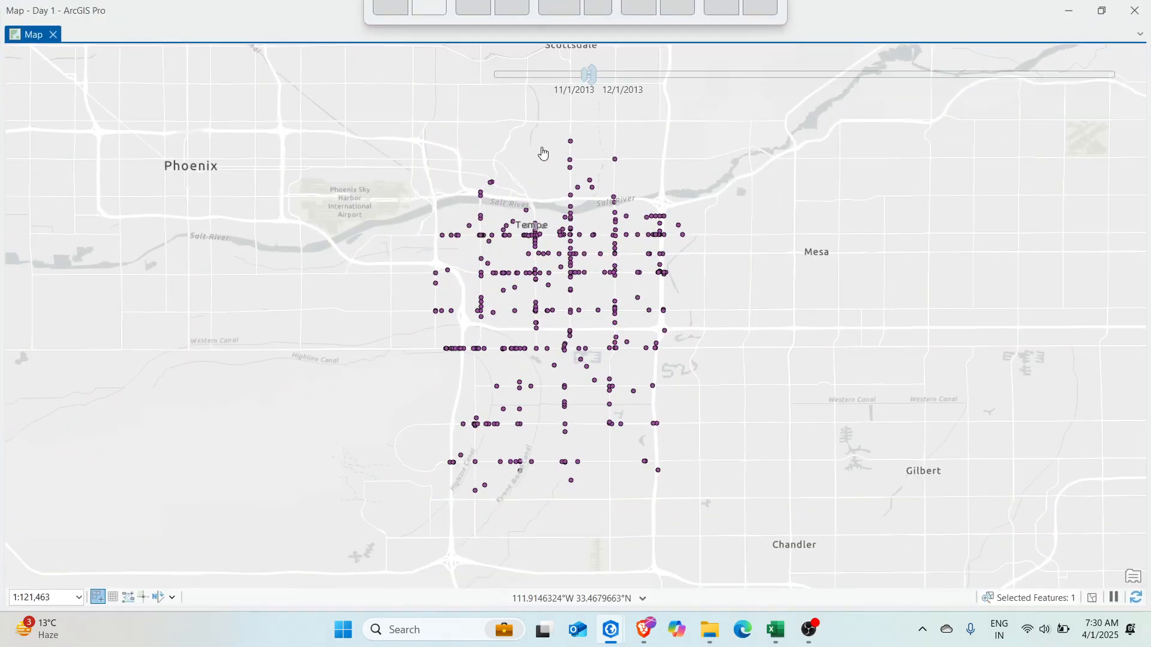
Play the yearly crash animation to its end, then replay it from 1/1/2012.
mouse_move(774, 67)
click(806, 58)
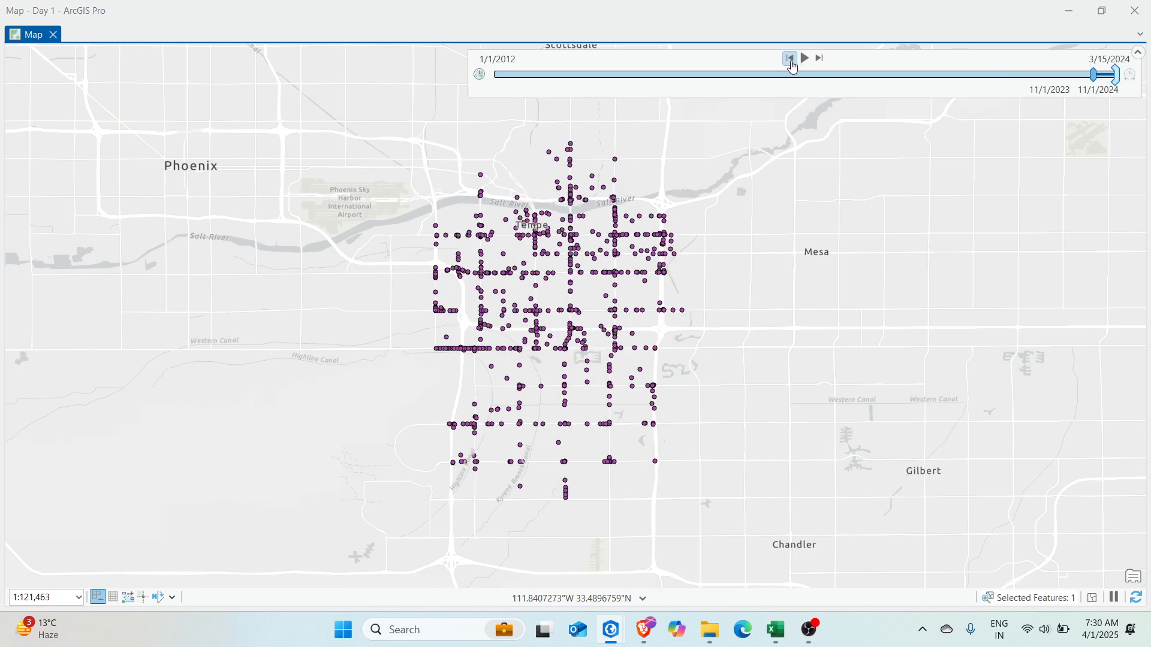
click(804, 58)
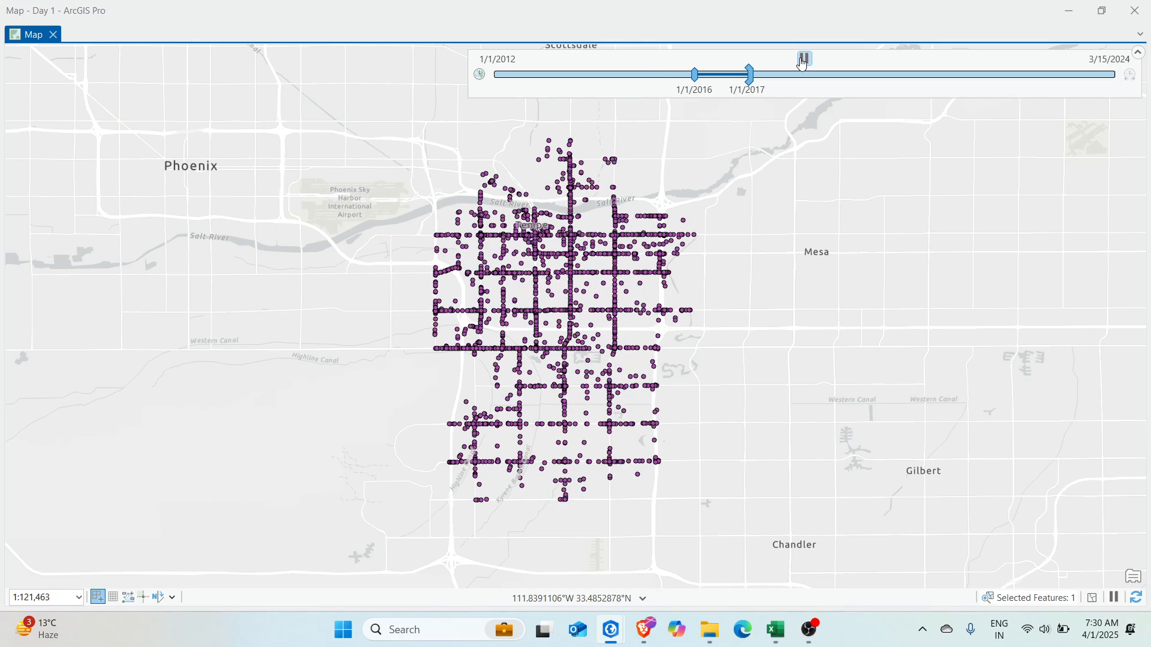
click(804, 58)
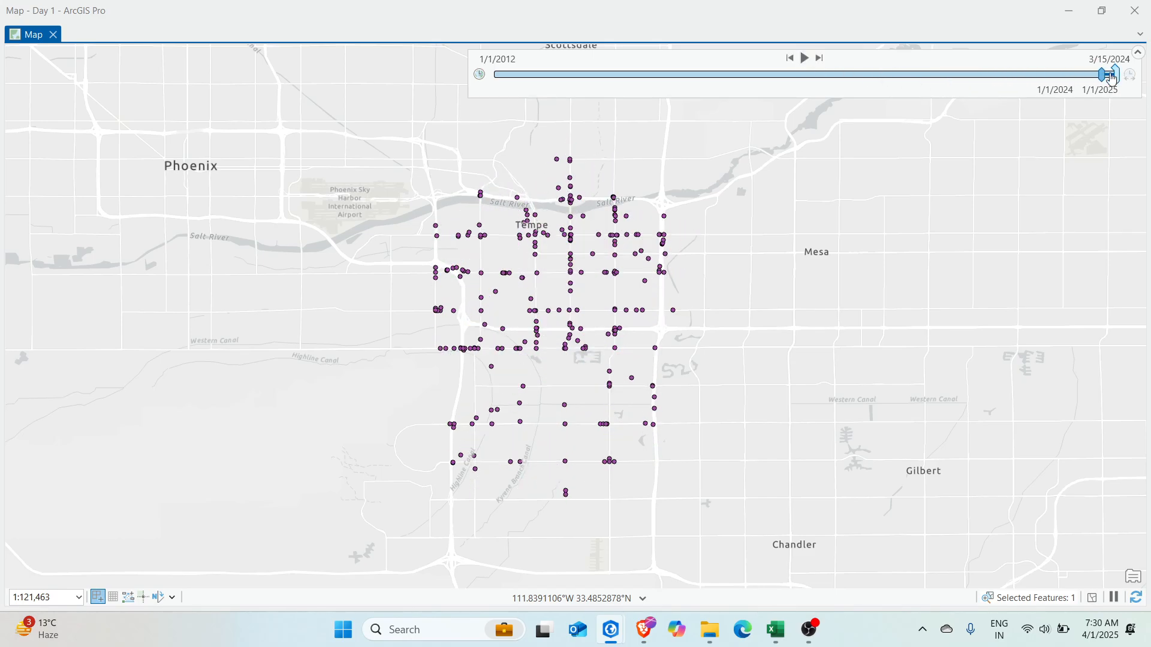
Move the one-year time window to 12/13/2019–12/13/2020 and inspect the crash points along Tempe's roads up close.
drag(1113, 78, 922, 101)
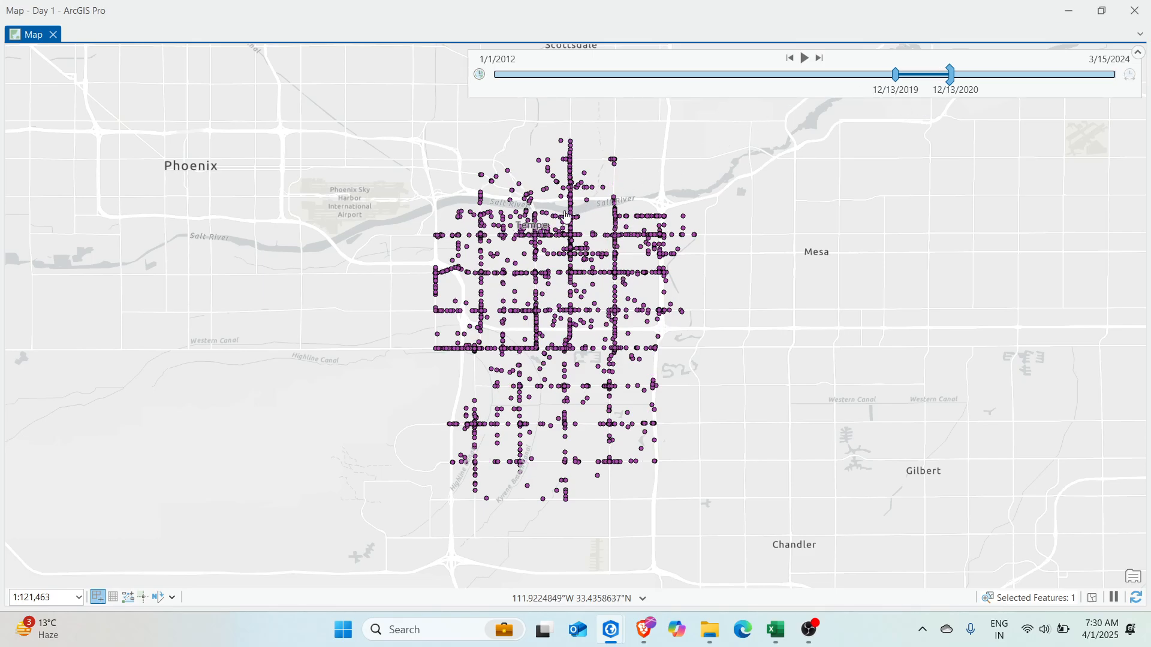
scroll(626, 294, up, 2)
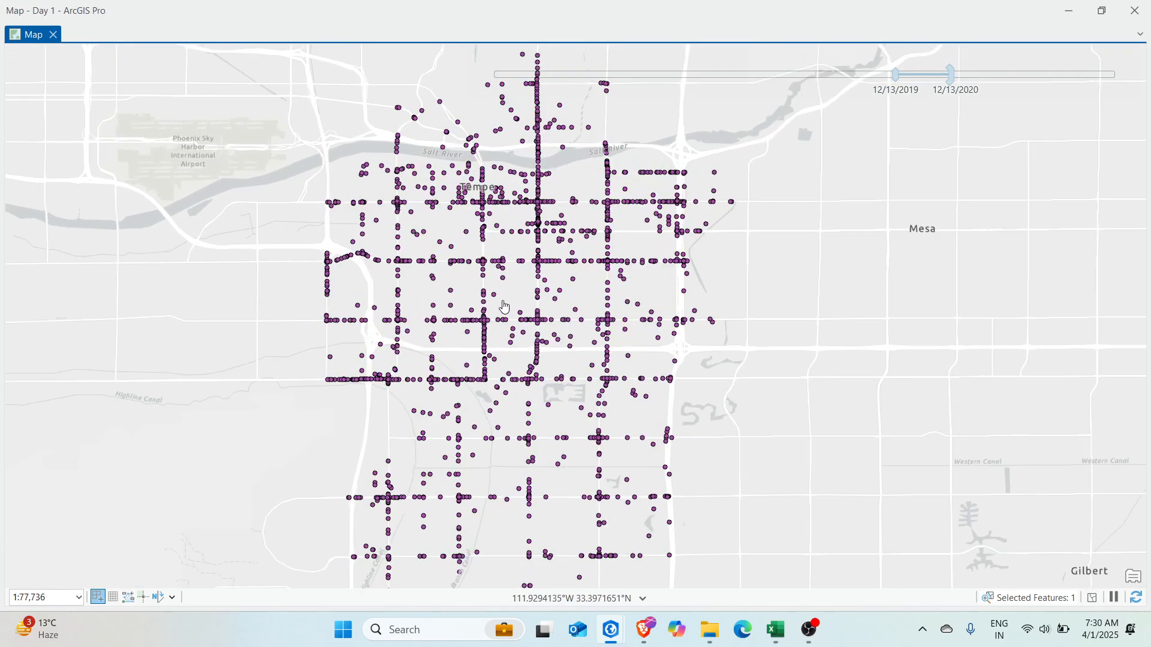
scroll(545, 340, up, 4)
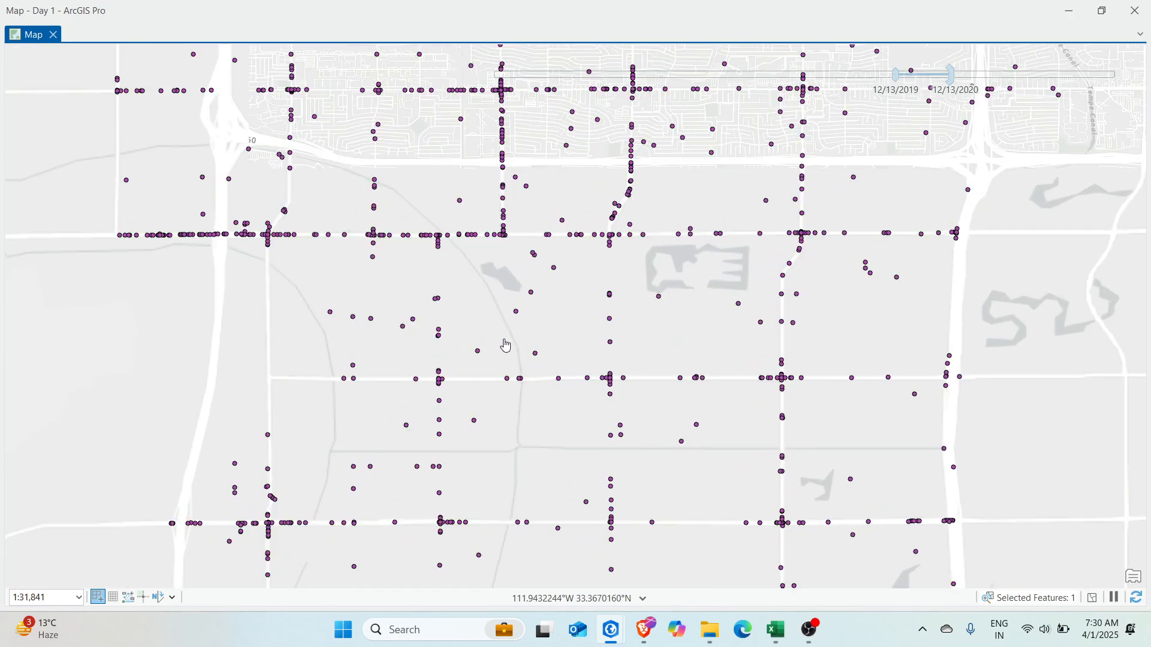
scroll(550, 283, down, 6)
drag(543, 222, 497, 300)
scroll(499, 299, up, 6)
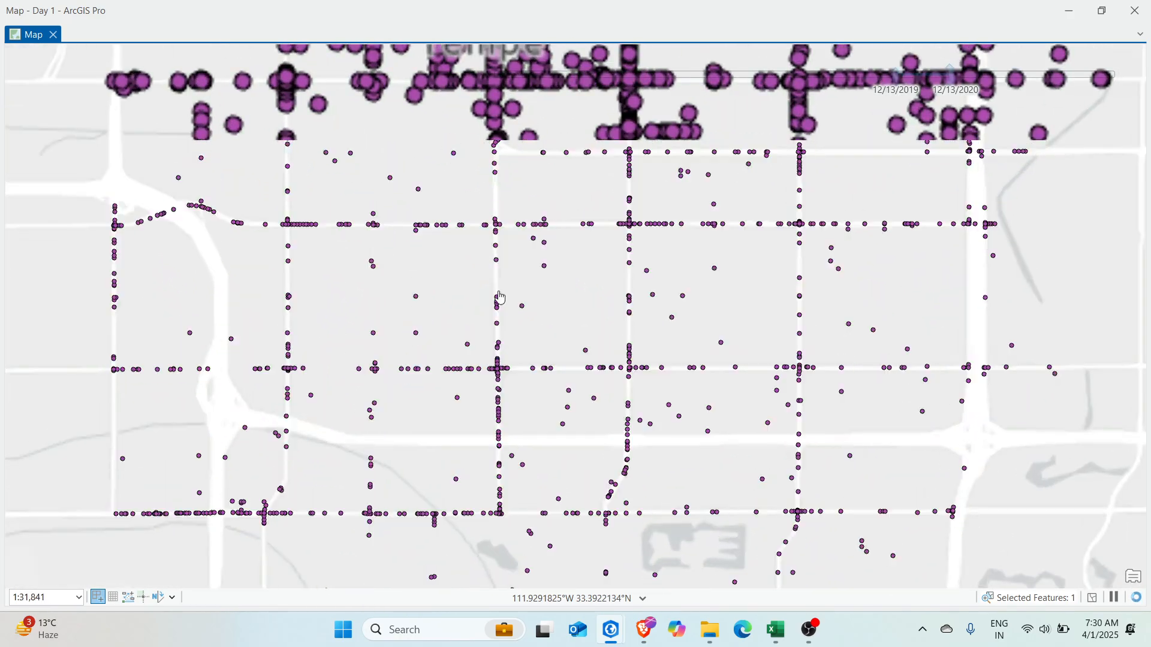
drag(499, 246, 476, 335)
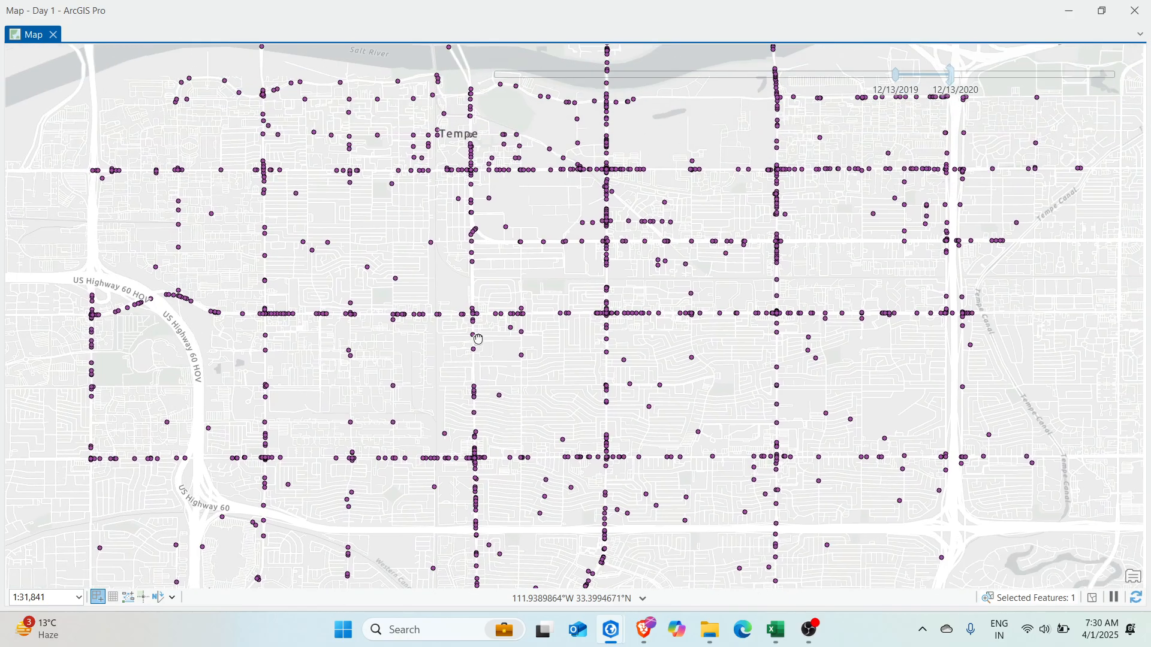
Dock the map beside the notebook again and display the hotspot_coldspot layer instead of the tempe_crash_data_XYTableToPoint layer.
drag(639, 9, 597, 173)
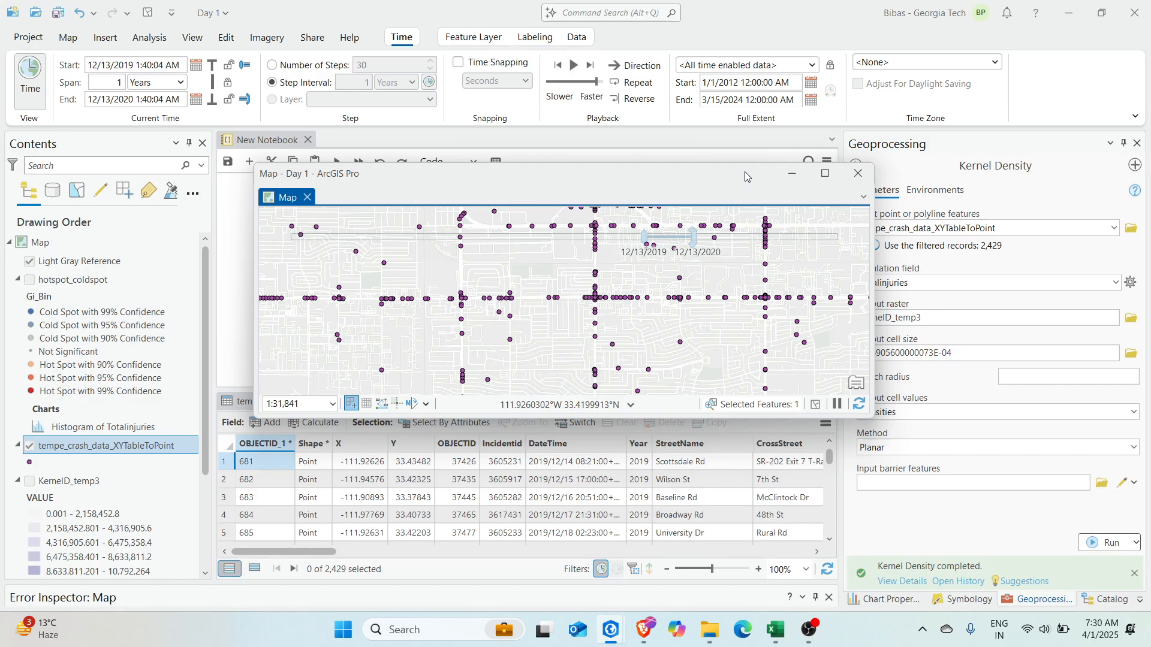
drag(652, 175, 524, 261)
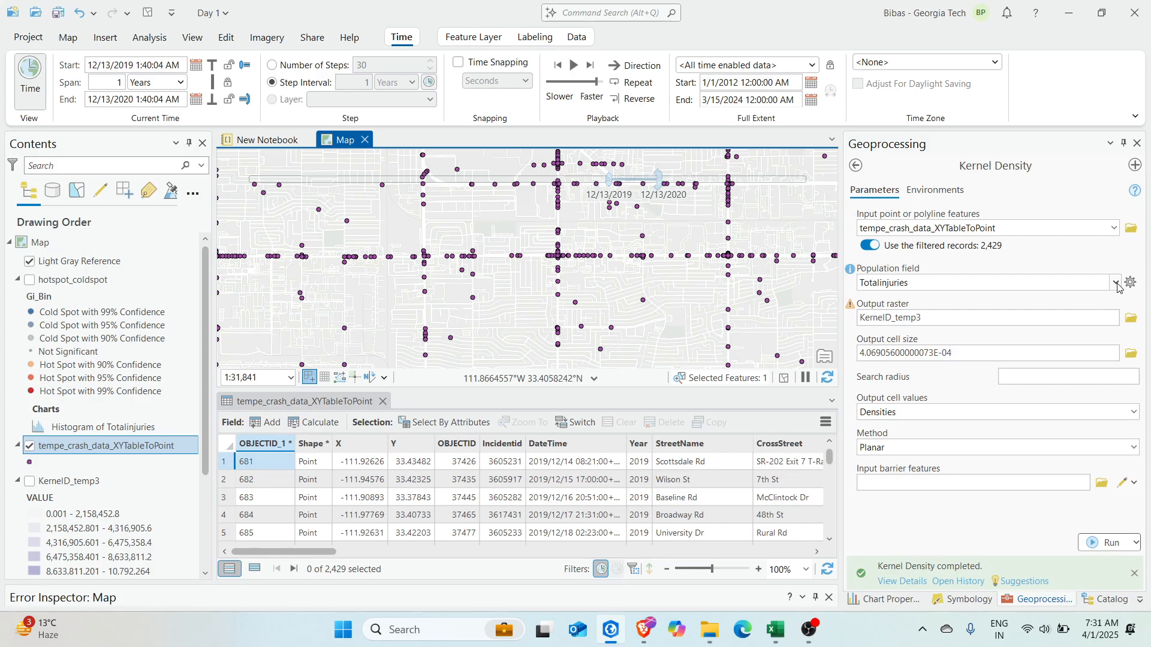
click(29, 280)
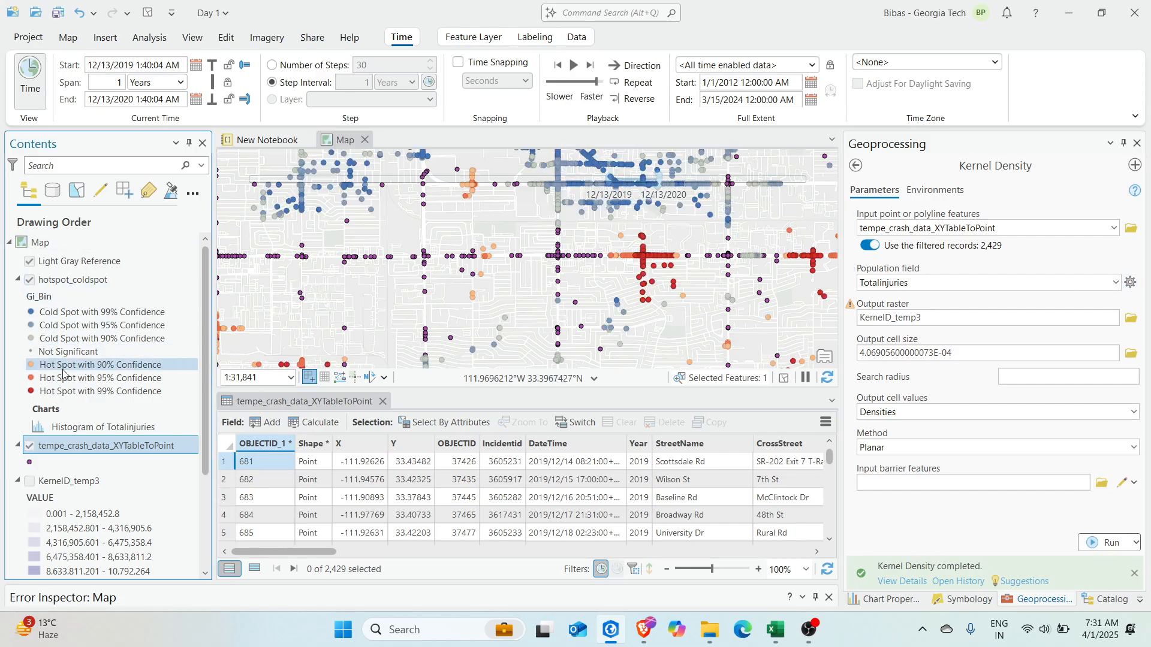
click(29, 446)
scroll(532, 312, down, 3)
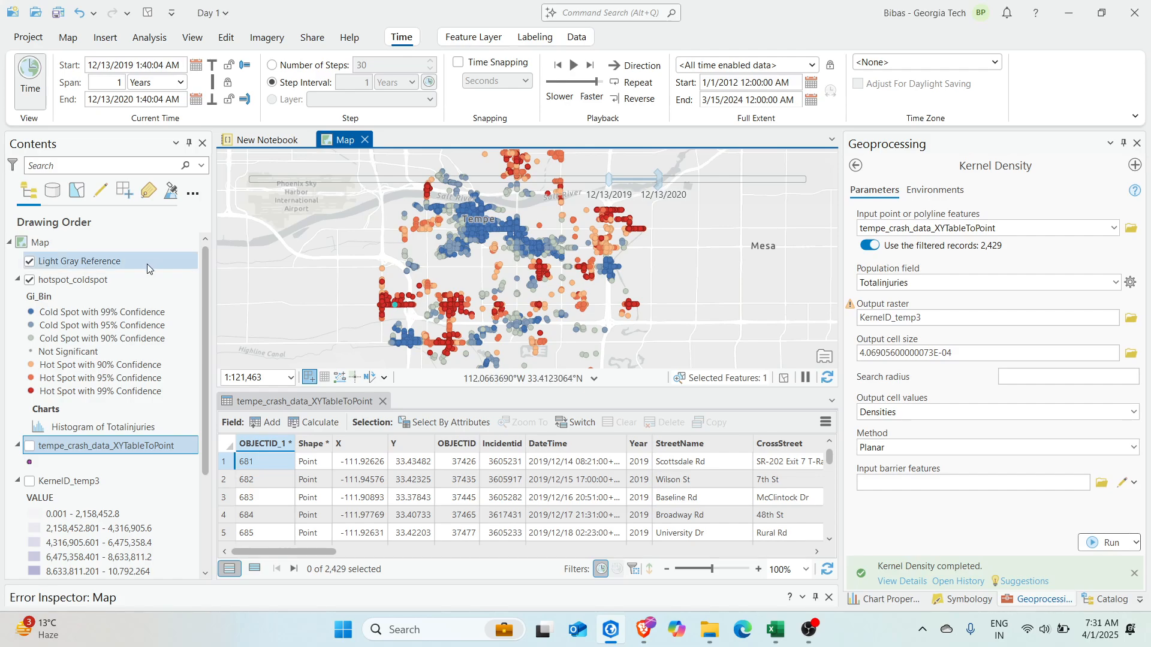
Edit the hotspot_coldspot layer's definition query, Query 1, so that Gi_Bin is greater than 0.
double_click(124, 283)
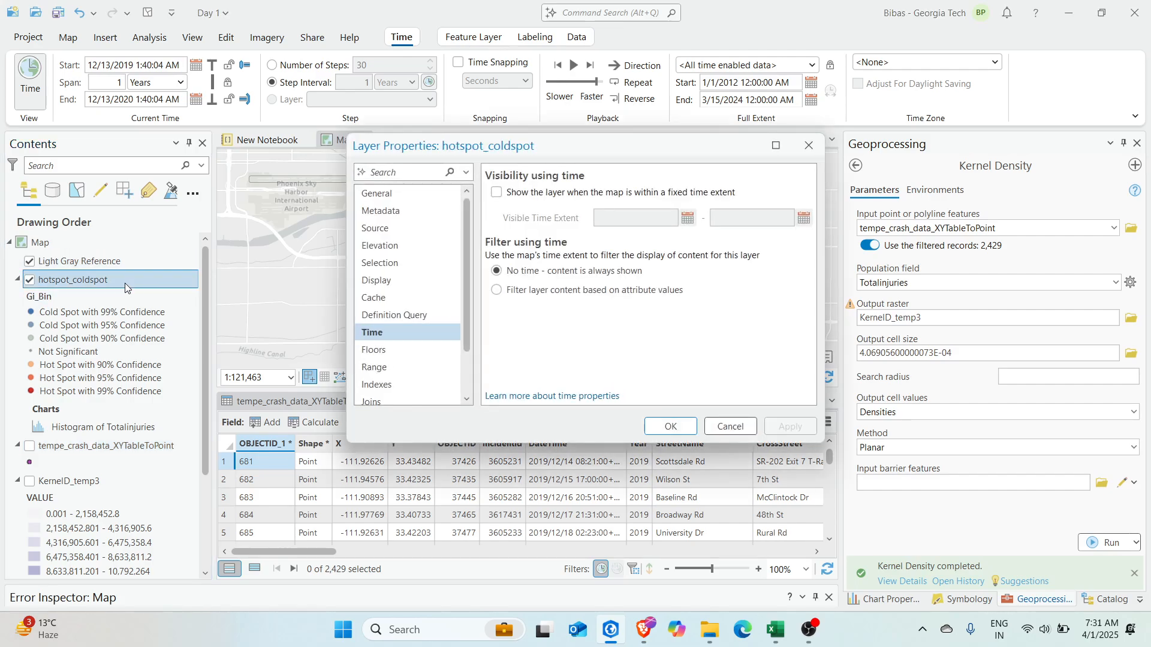
click(399, 314)
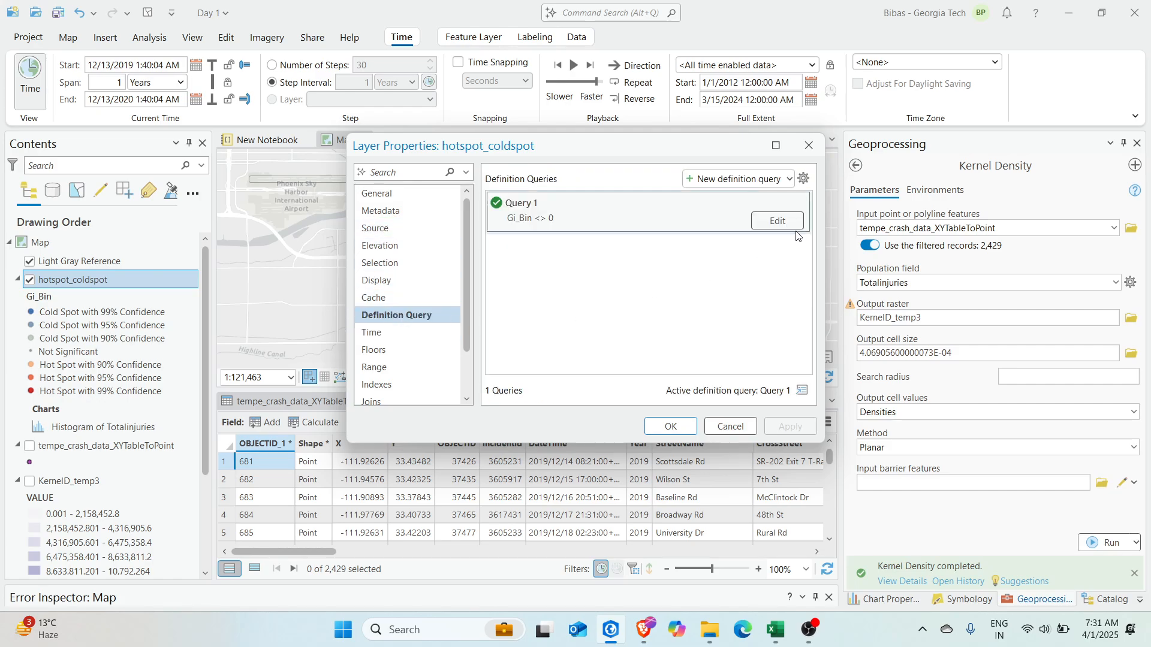
click(774, 224)
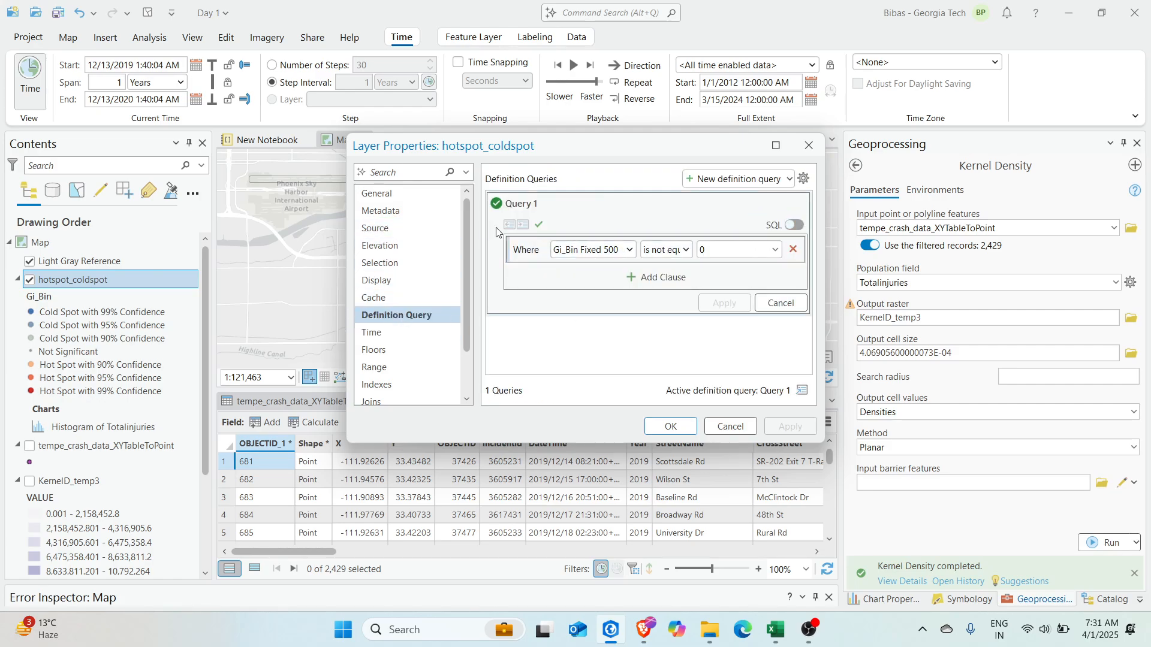
click(685, 251)
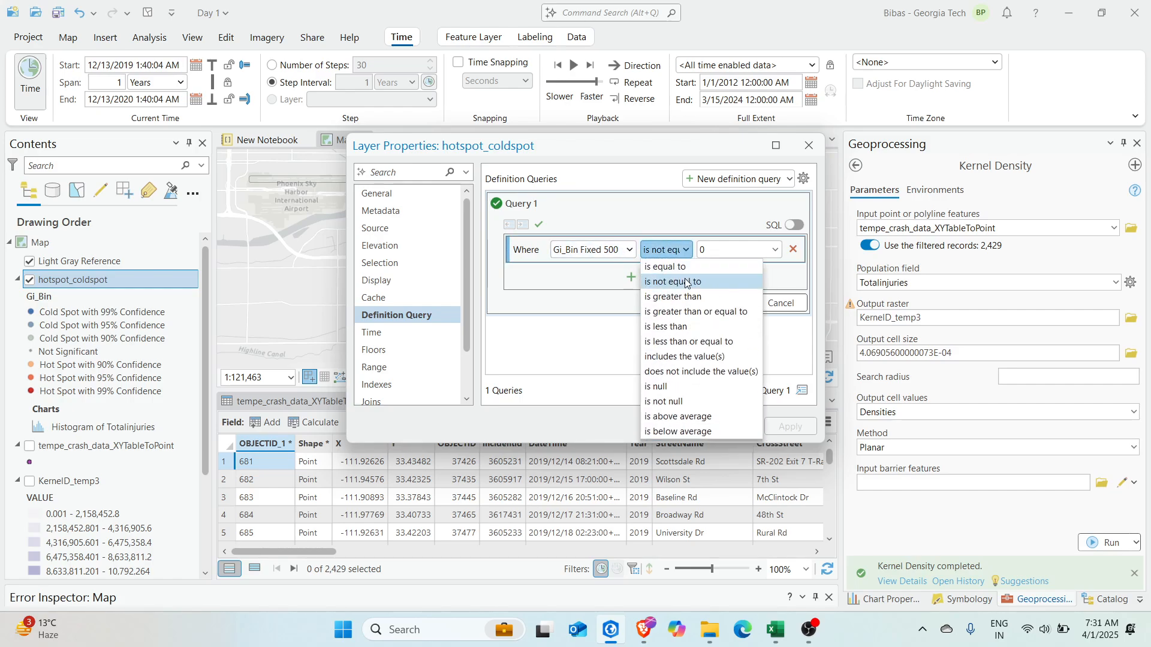
click(693, 298)
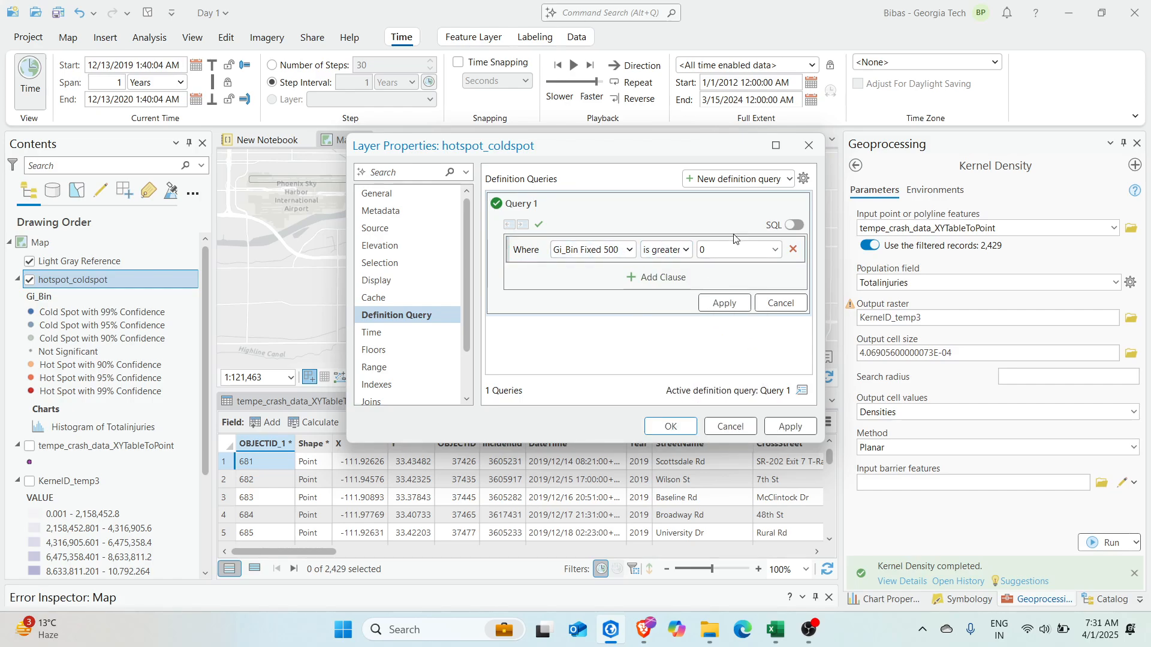
click(738, 307)
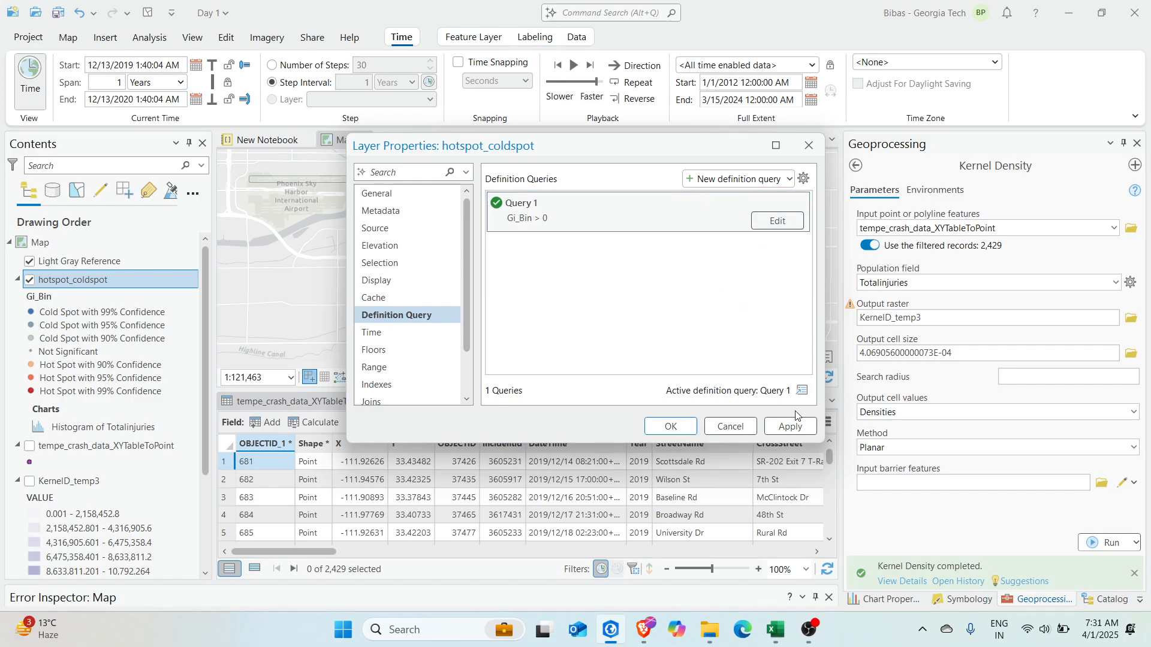
Recheck Query 1's field, operator and value choices, keep the greater than 0 condition, and apply the definition query to the hotspot_coldspot layer.
click(777, 220)
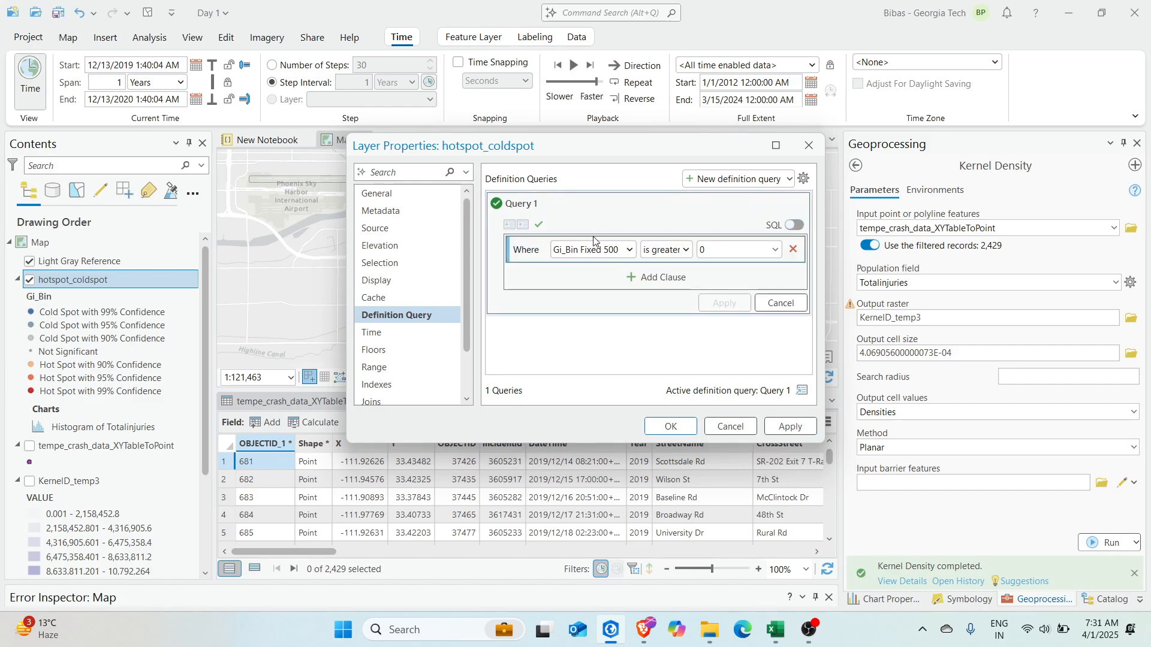
click(634, 254)
click(585, 375)
click(667, 250)
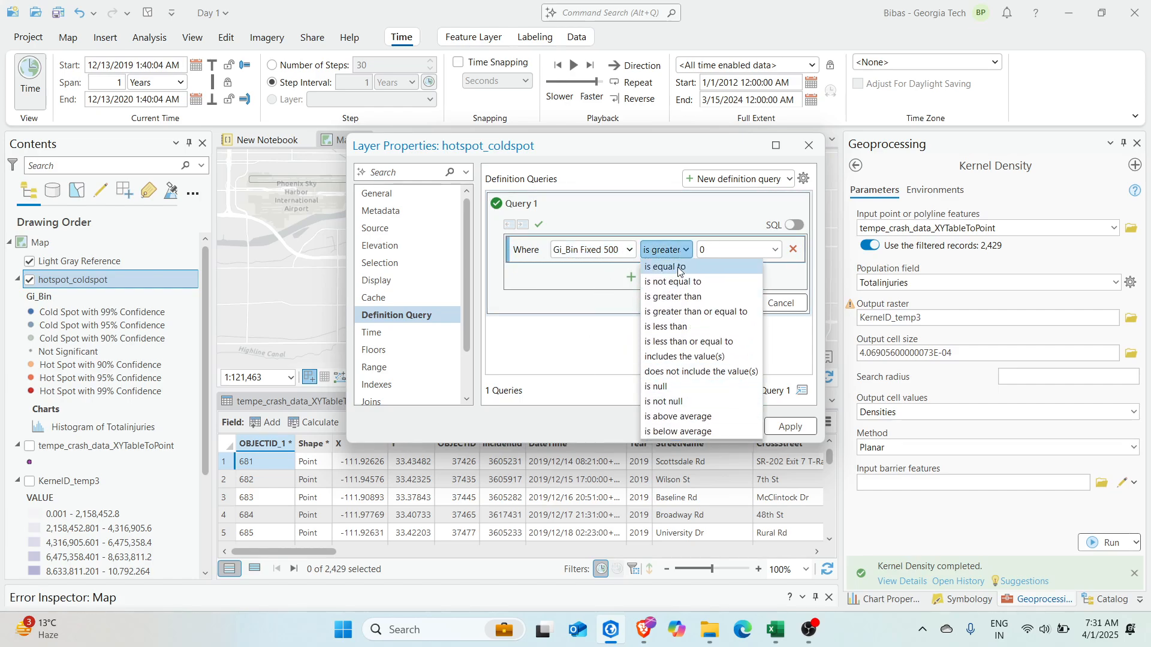
click(675, 298)
click(776, 249)
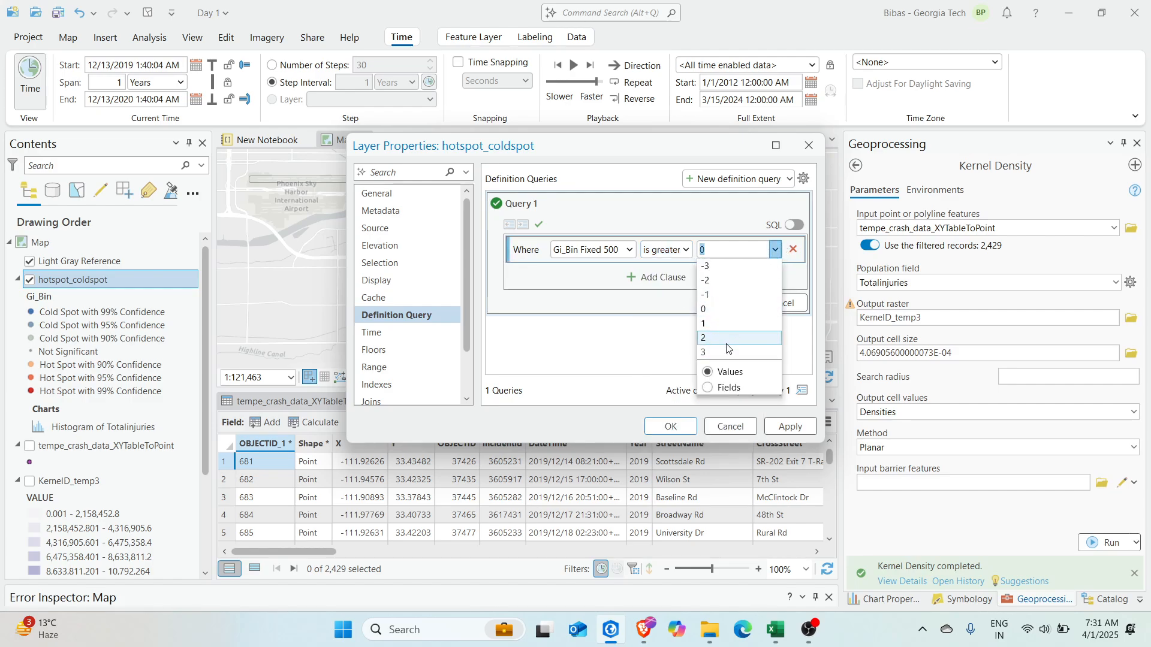
click(568, 340)
click(790, 427)
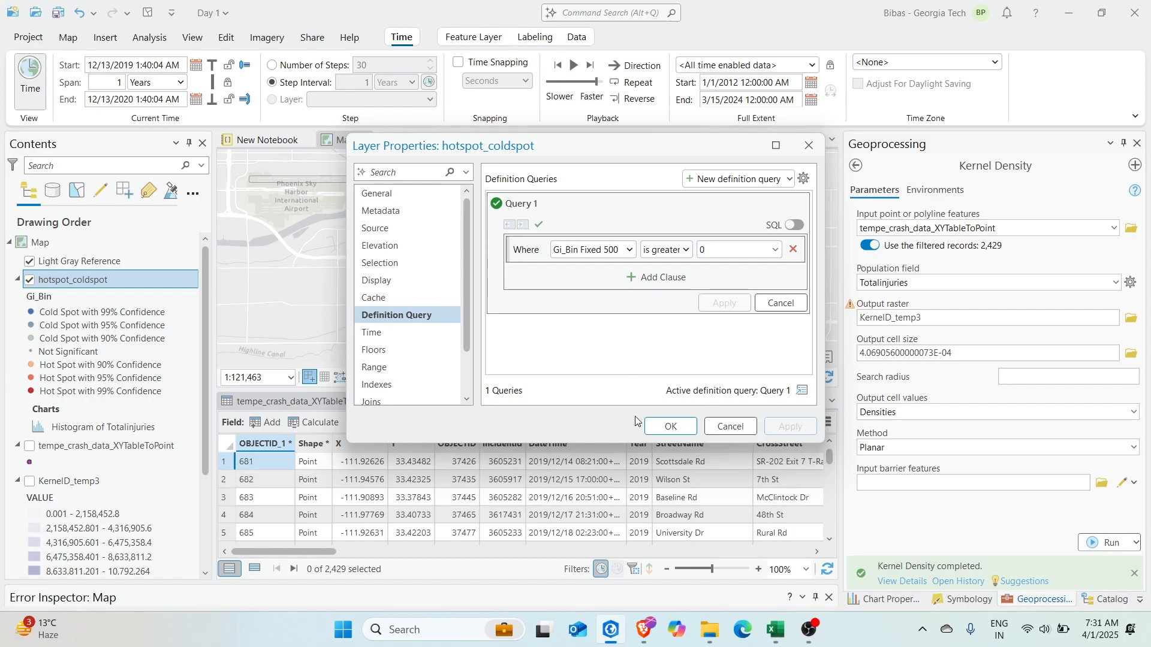
click(659, 426)
Enlarge the map view over the attribute table and move the one-year time window to 10/24/2023–10/24/2024.
scroll(615, 297, down, 3)
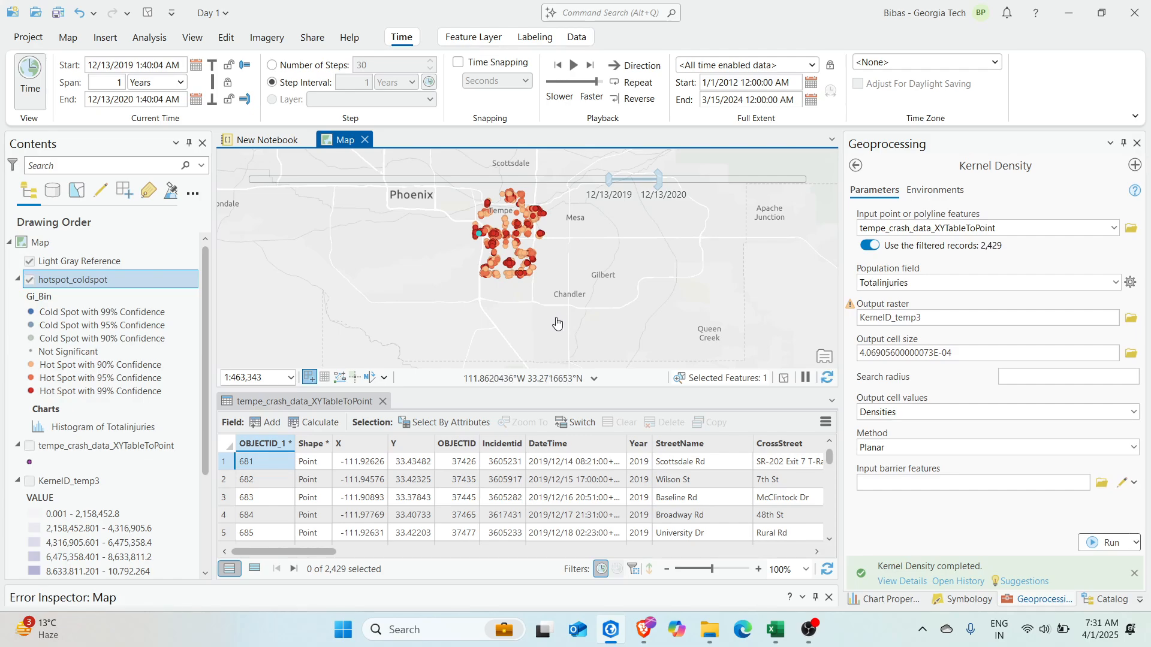
drag(524, 391, 524, 459)
scroll(456, 292, up, 2)
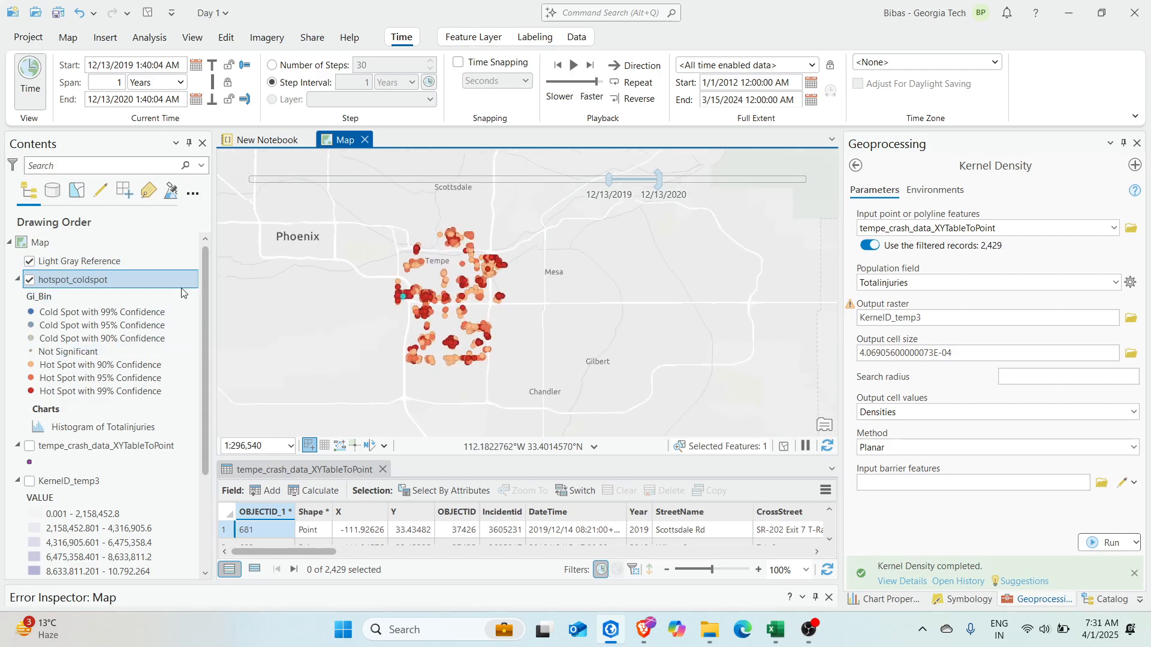
scroll(133, 456, down, 3)
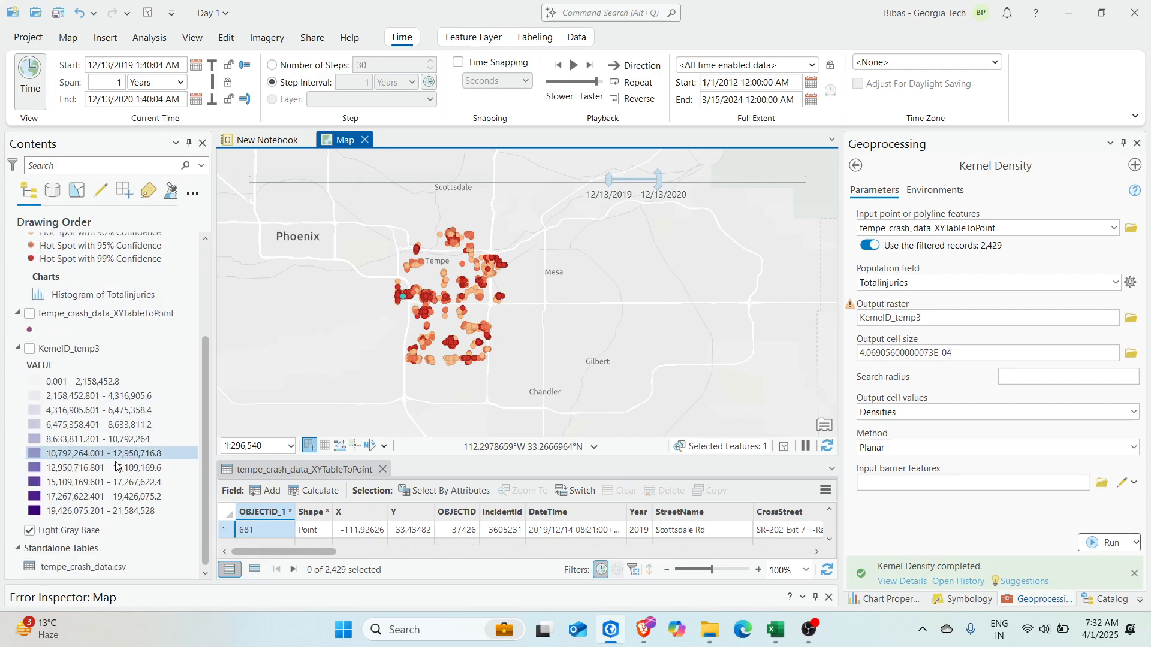
scroll(118, 467, up, 3)
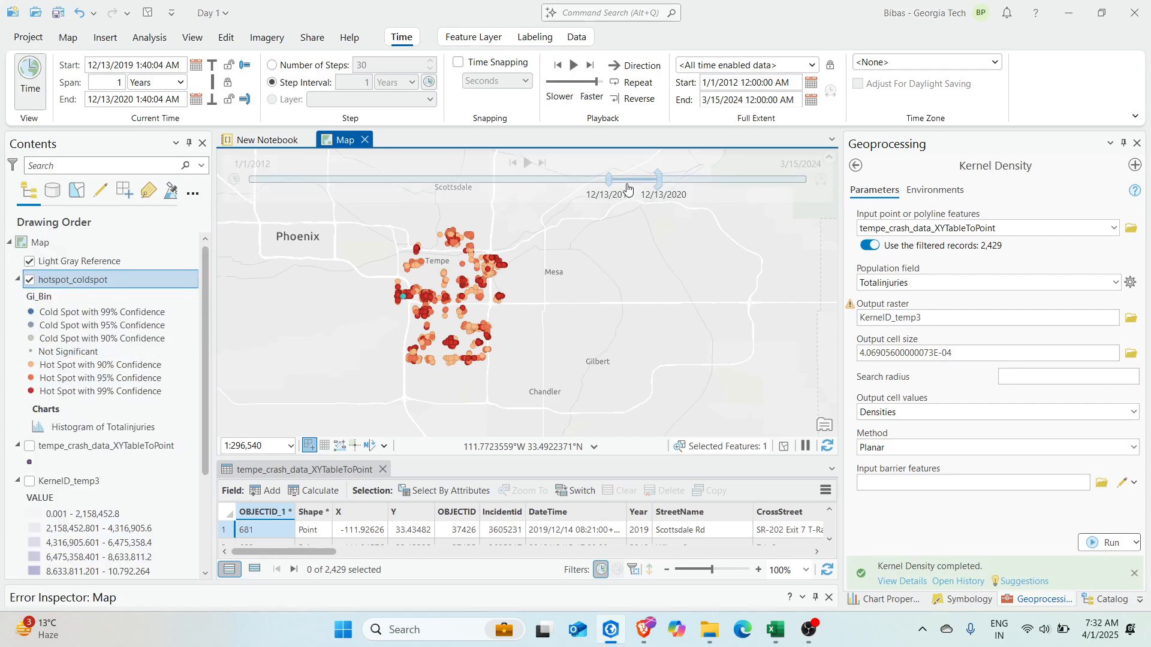
drag(628, 189, 792, 190)
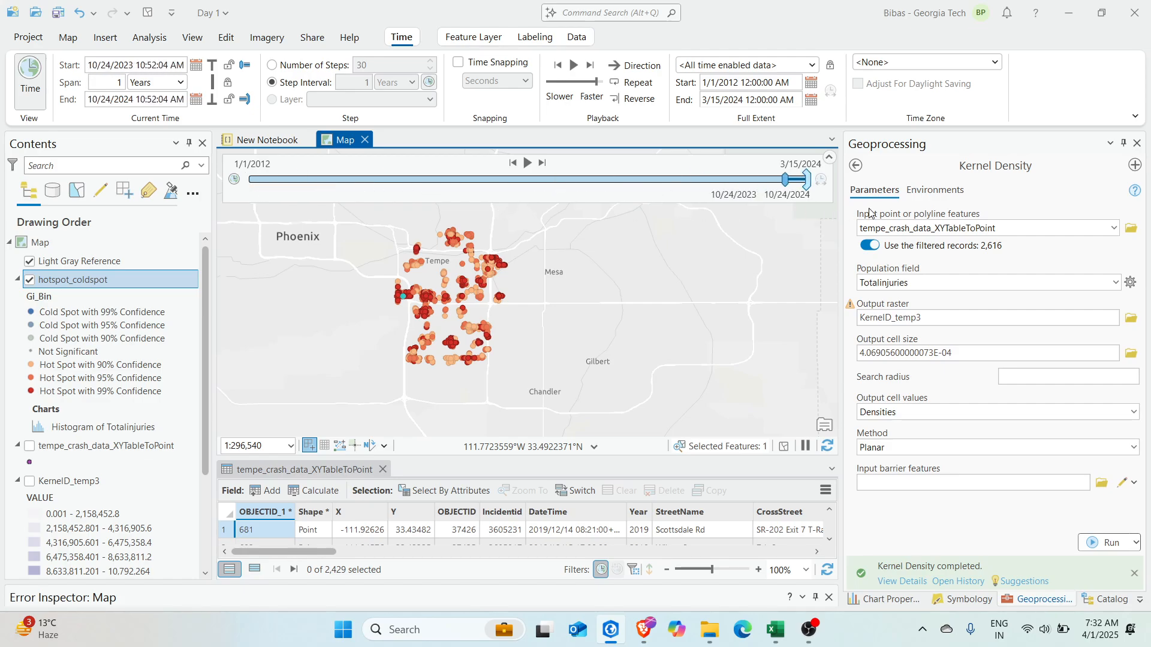
Compare different one-year time windows, including 5/14/2012–5/14/2013 and 5/15/2015–5/15/2016, with the tempe_crash_data_XYTableToPoint layer displayed over the hot spots.
drag(869, 208, 279, 240)
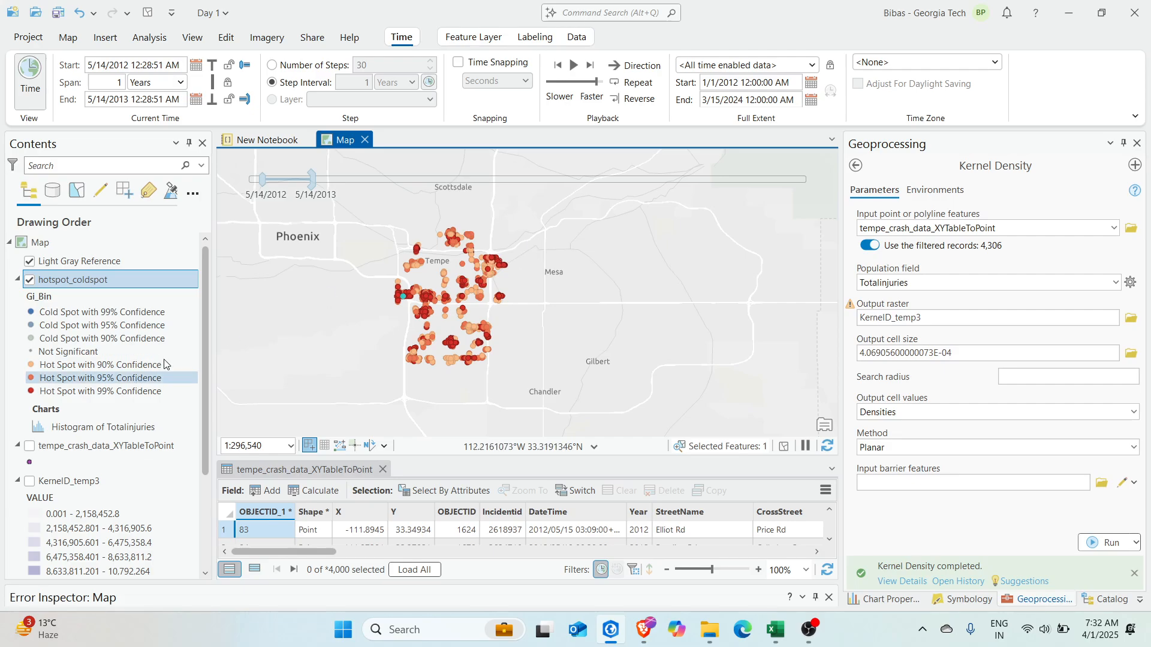
drag(286, 180, 425, 180)
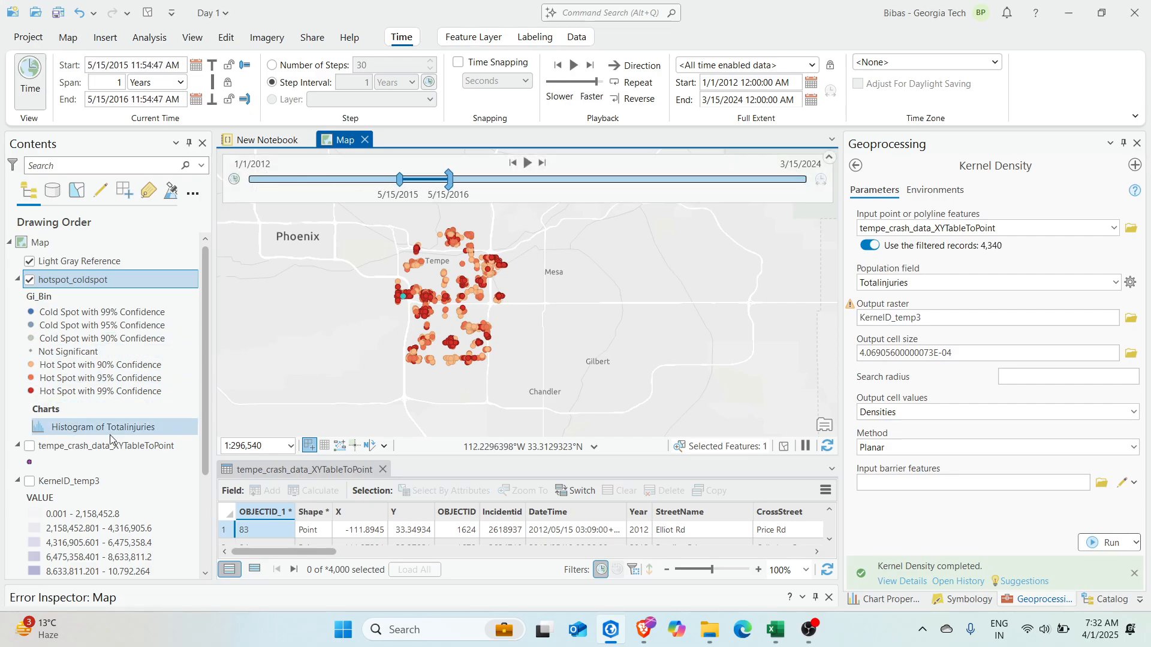
click(31, 449)
click(31, 449)
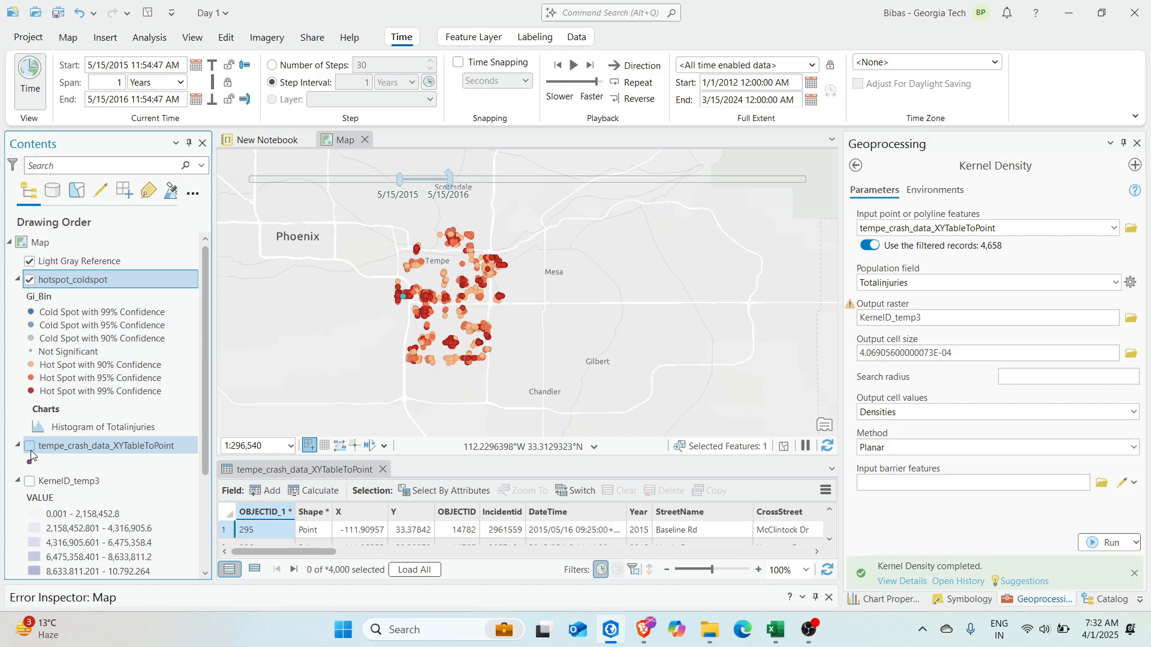
click(30, 451)
drag(424, 180, 428, 204)
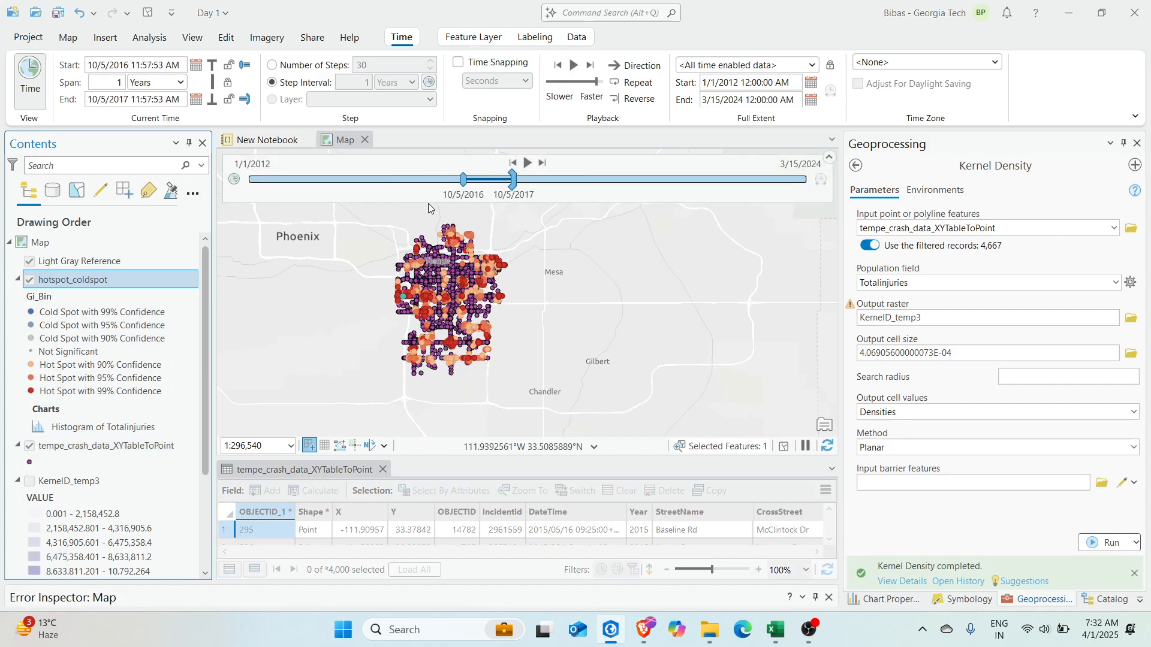
Set the tempe_crash_data_XYTableToPoint layer's time property to "No time - content is always shown" and hide the layer.
double_click(107, 445)
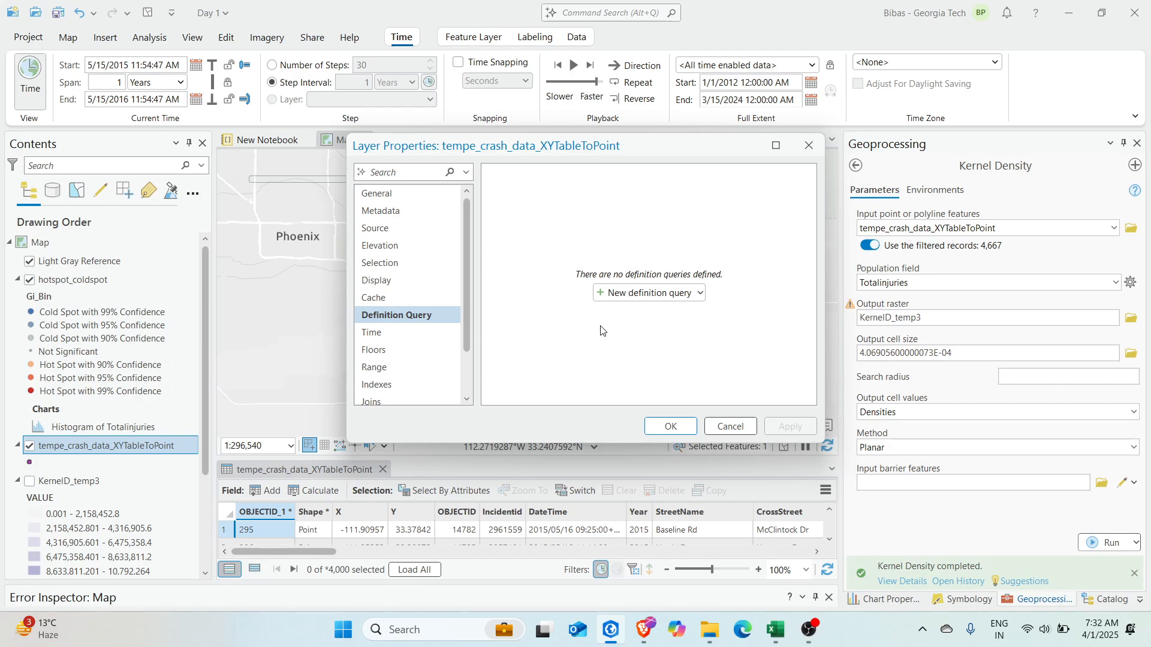
click(373, 333)
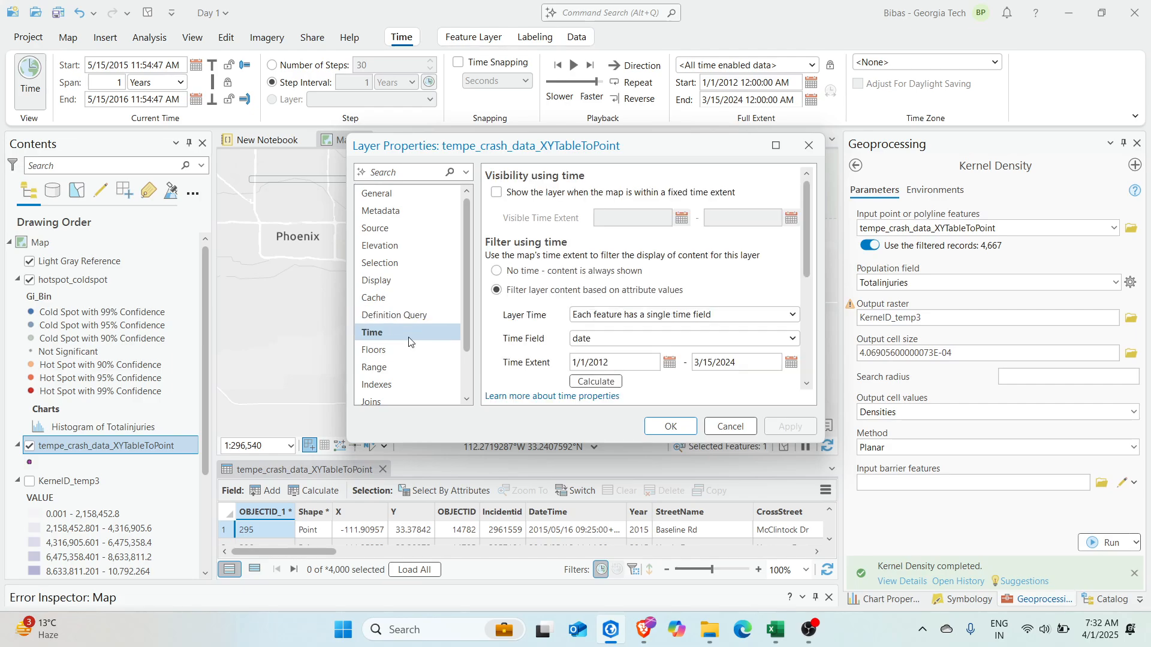
click(520, 273)
click(793, 425)
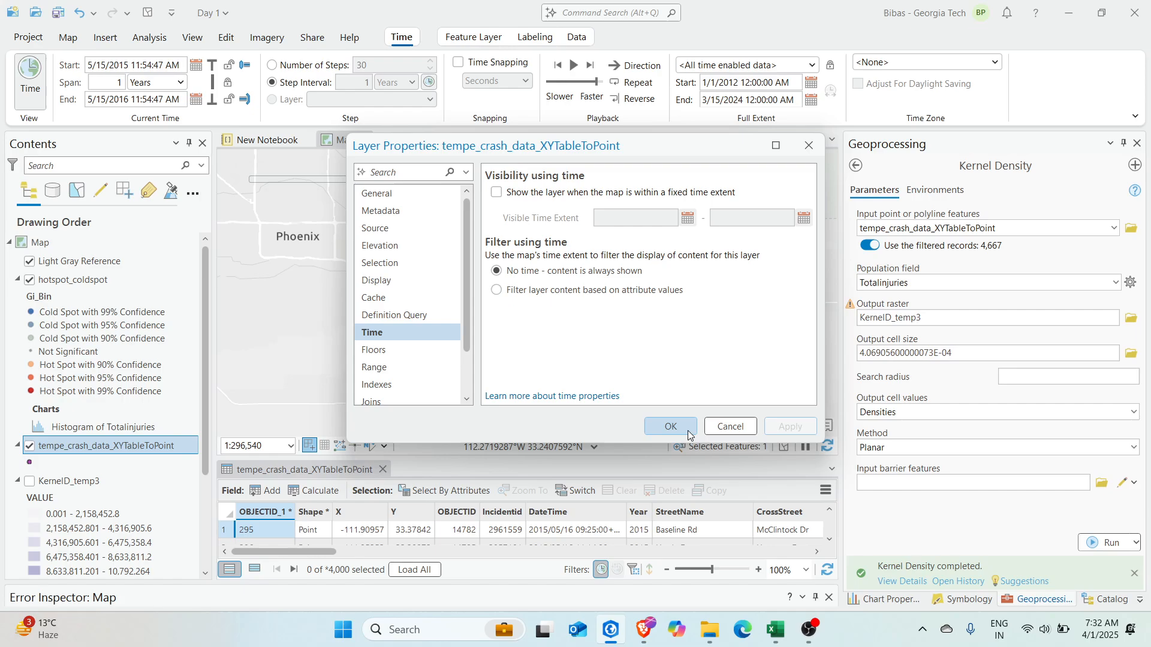
click(671, 426)
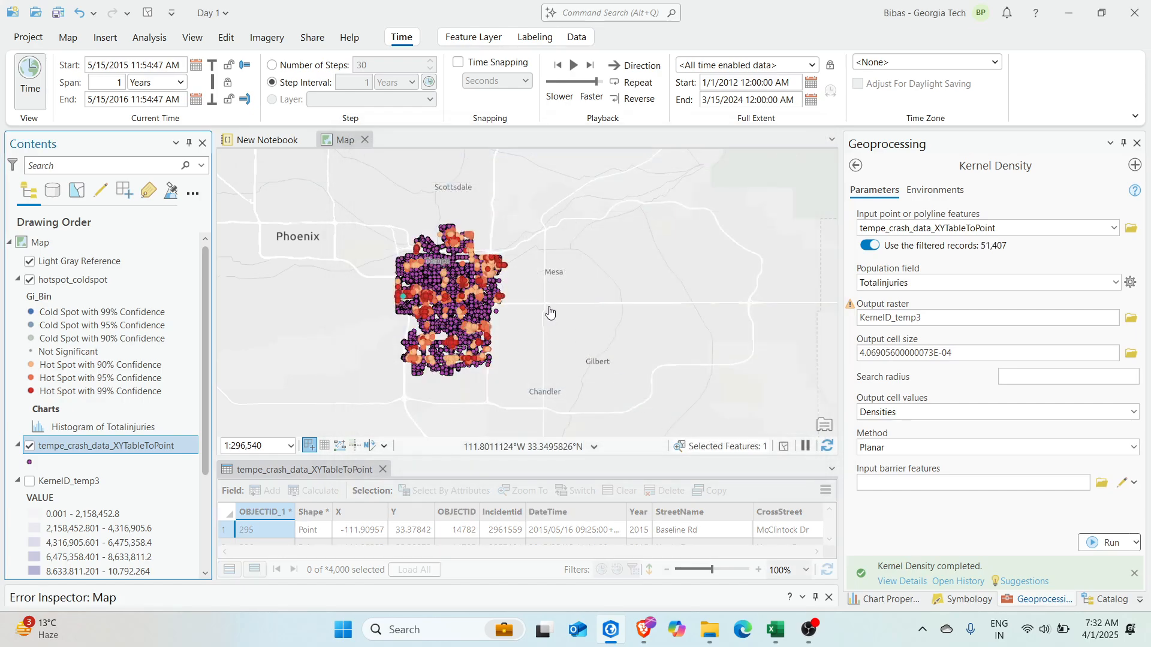
click(30, 446)
Examine the distribution of the filtered hot spots across Tempe, both close up and over the whole city.
scroll(593, 237, up, 2)
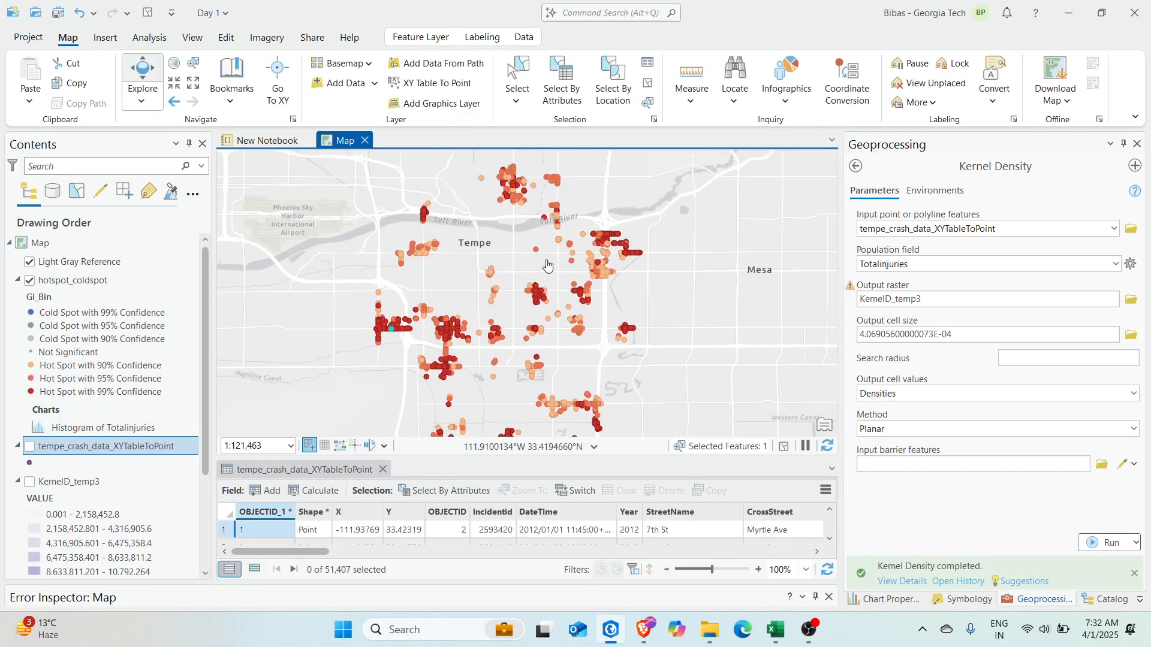
drag(603, 320, 539, 268)
drag(617, 270, 673, 270)
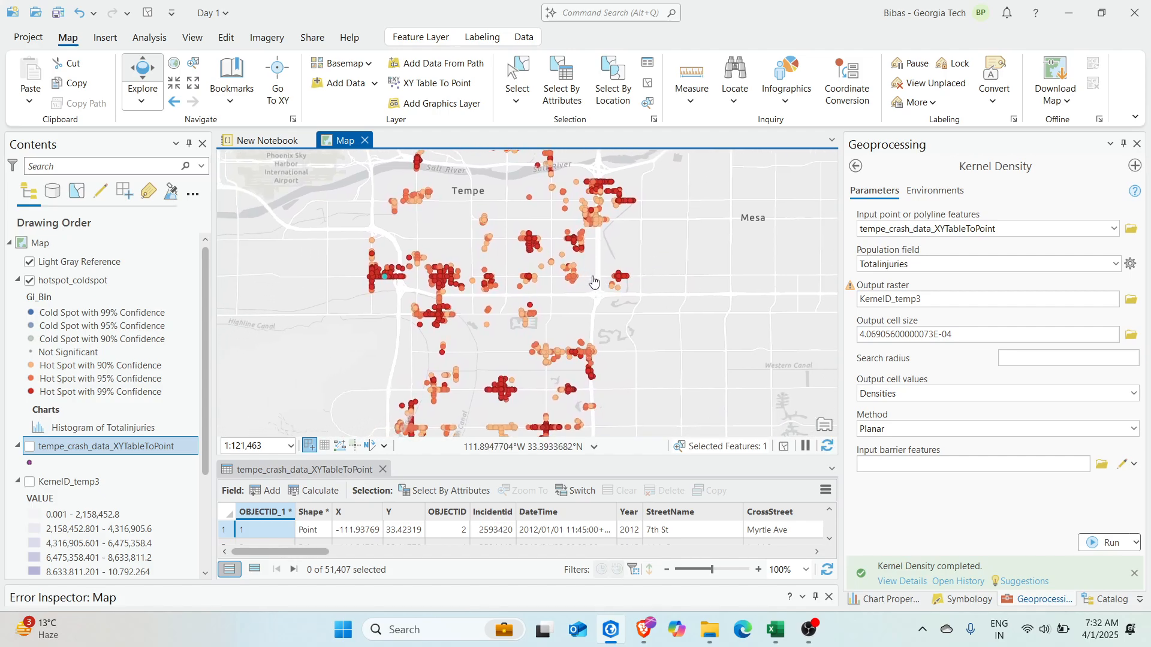
scroll(593, 290, down, 2)
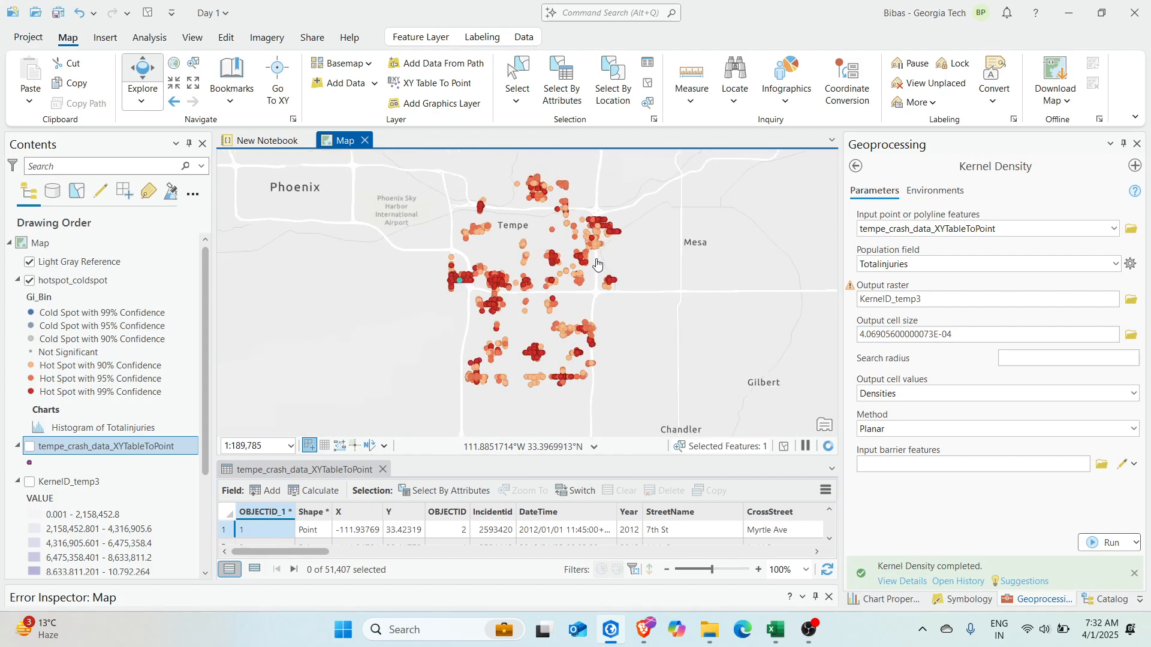
scroll(510, 254, up, 3)
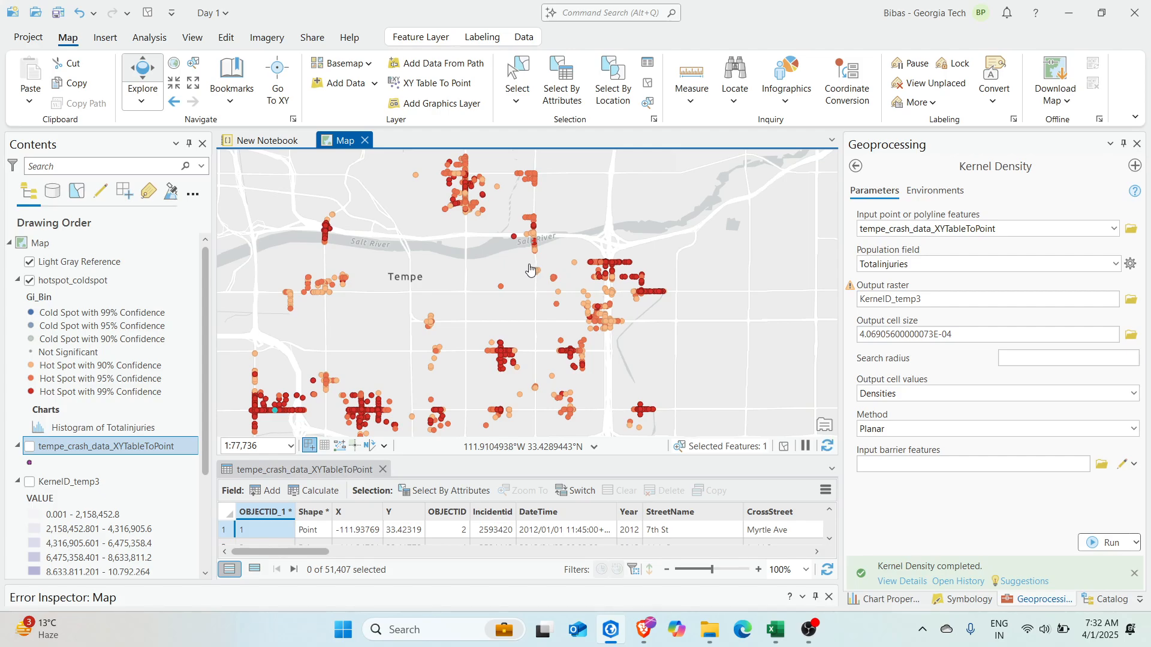
drag(530, 270, 535, 266)
scroll(535, 271, down, 3)
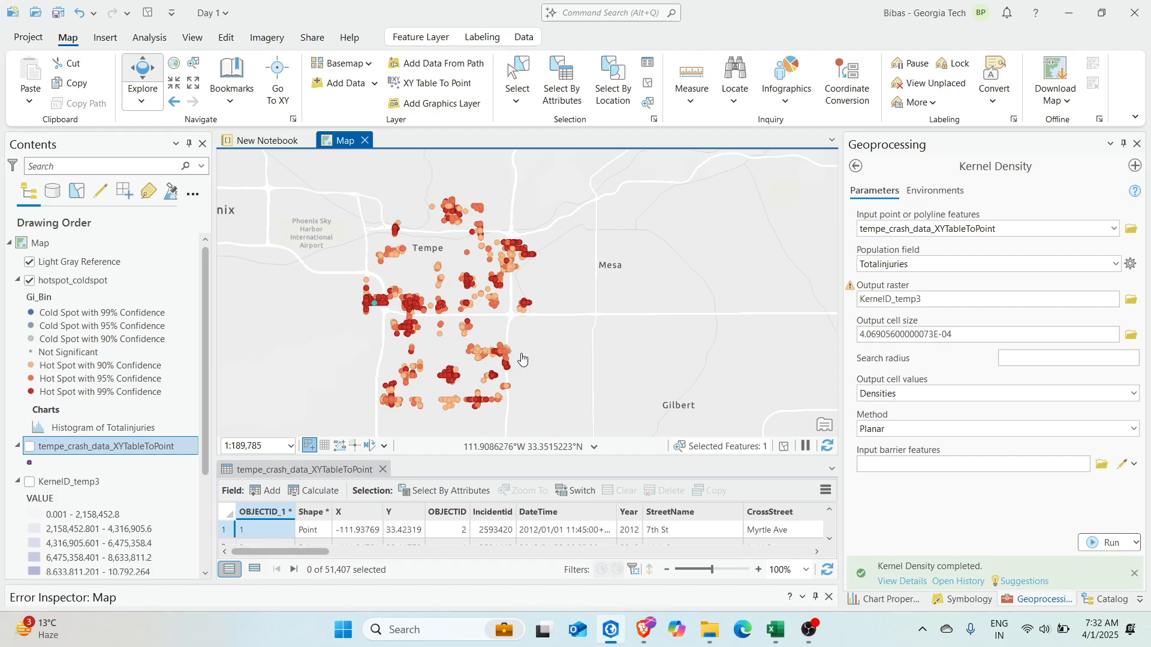
drag(459, 243, 548, 226)
scroll(566, 234, up, 2)
drag(479, 271, 492, 314)
drag(643, 379, 522, 352)
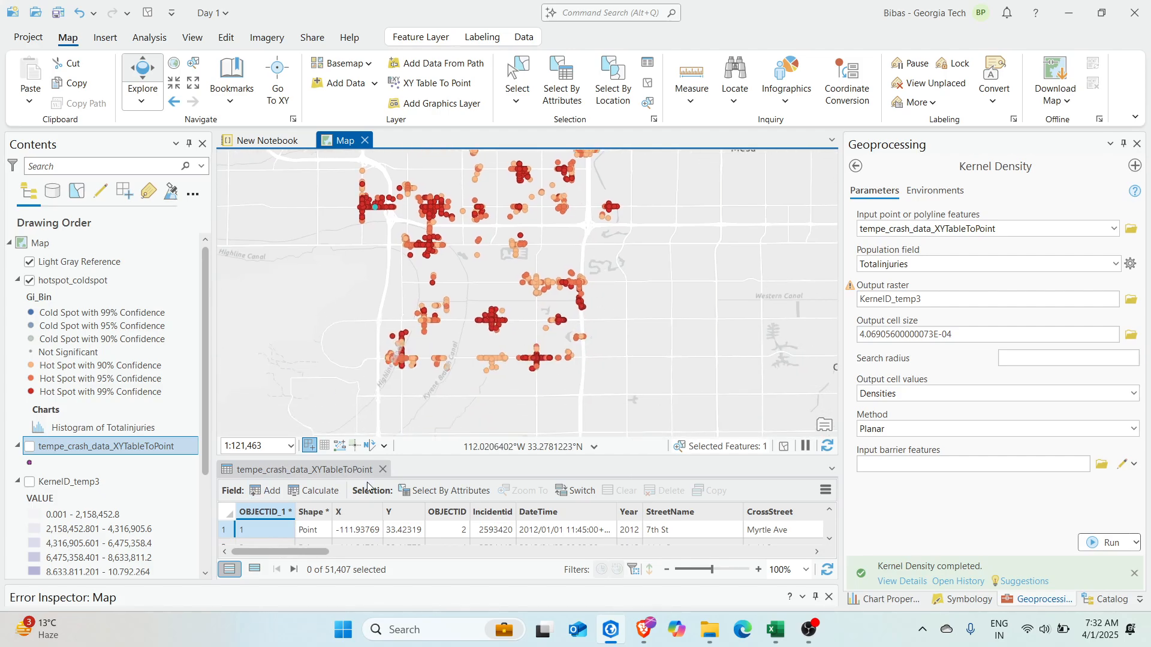
Close the crash attribute table and the Kernel Density tool, and centre the Tempe hot spots in the enlarged map.
click(382, 470)
drag(491, 248, 499, 322)
mouse_move(429, 299)
mouse_down()
mouse_move(473, 319)
mouse_move(440, 285)
mouse_up()
drag(498, 361, 563, 411)
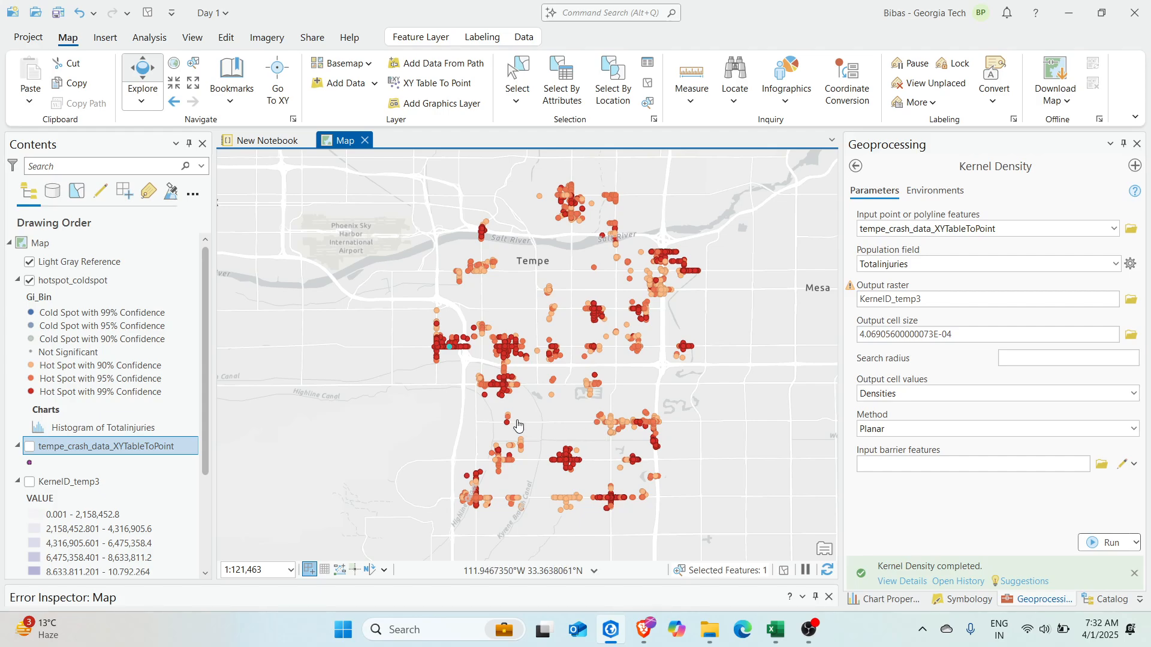
drag(519, 426, 480, 397)
click(1138, 144)
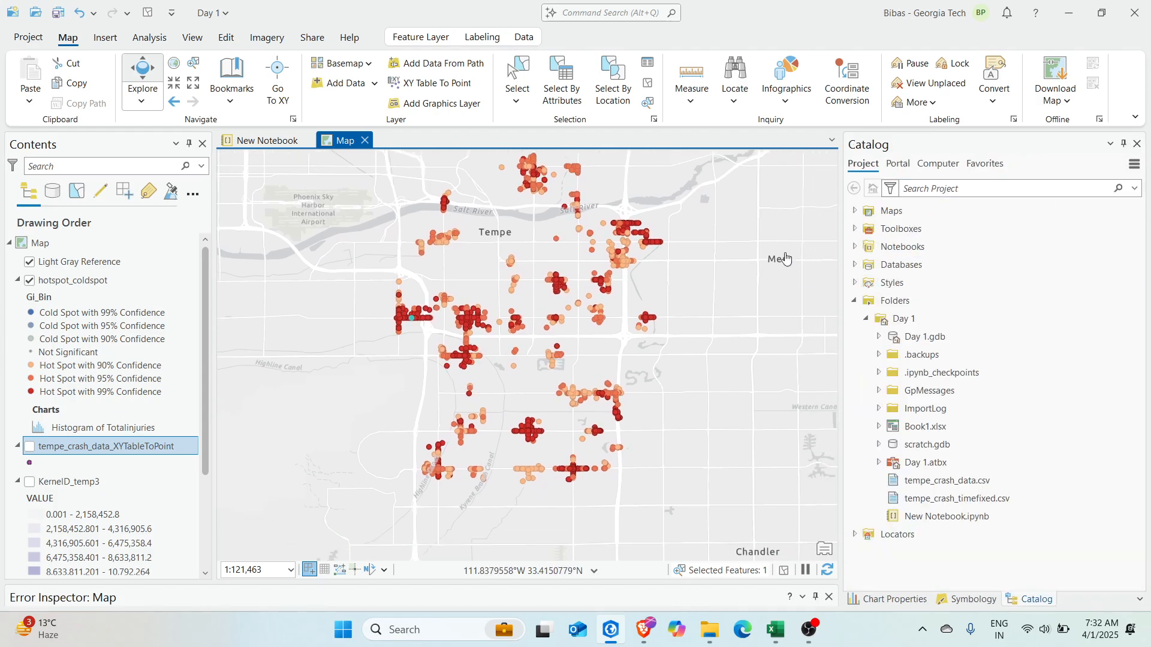
drag(431, 264, 418, 273)
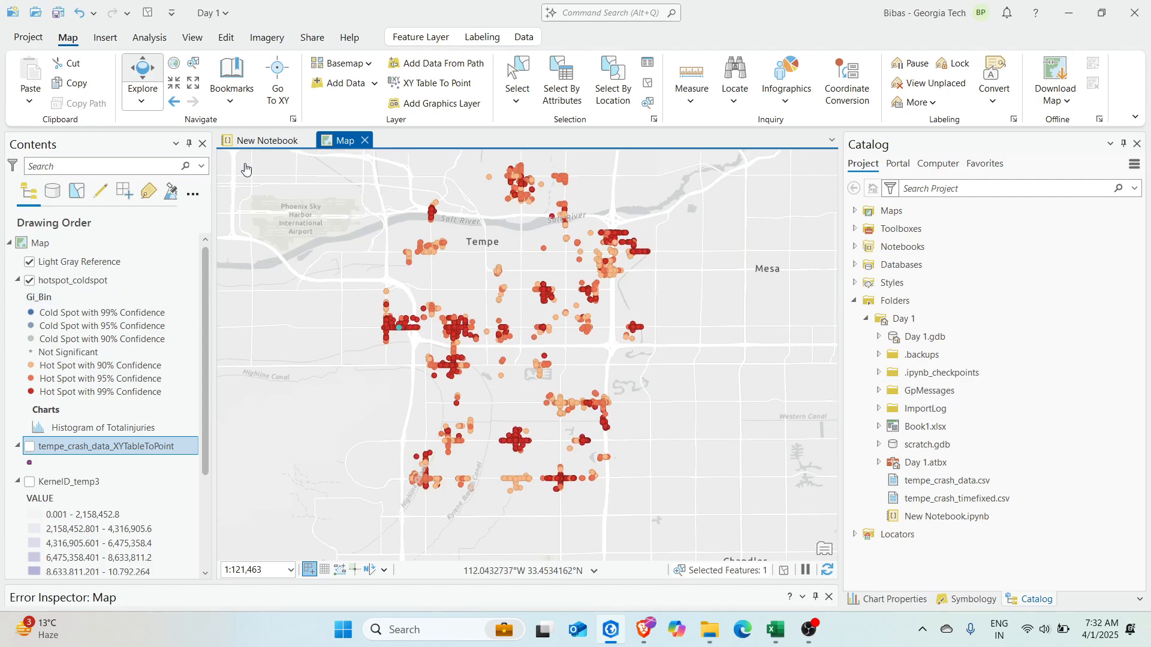
Find and open the Buffer analysis tool and set hotspot_coldspot as its input features.
click(150, 38)
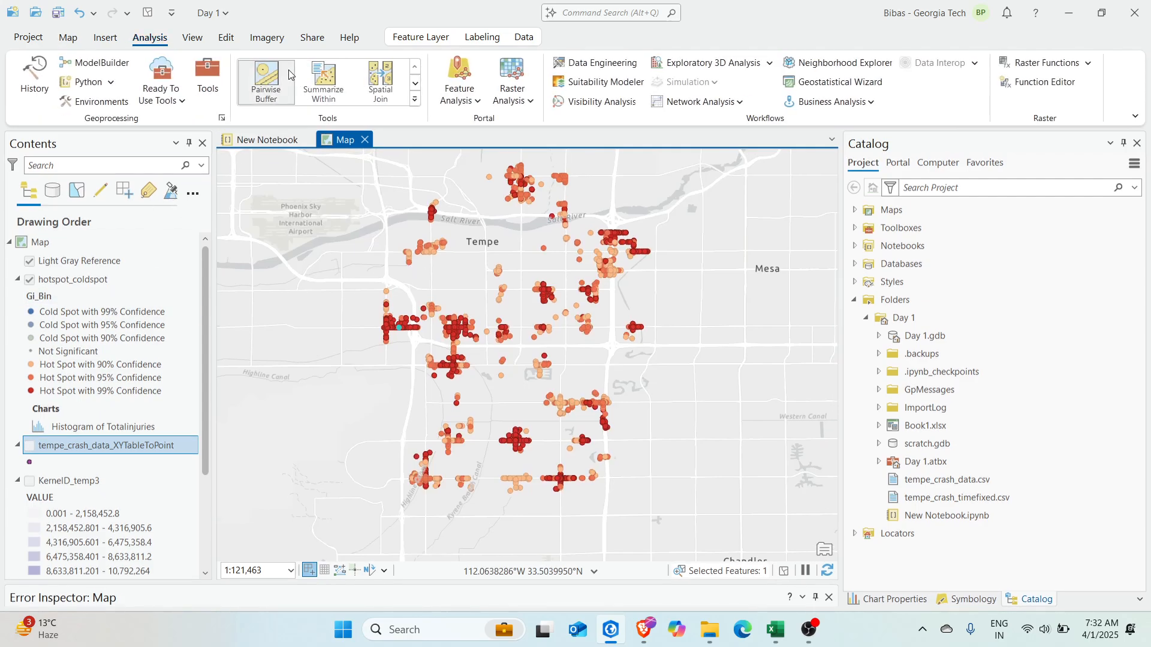
click(208, 78)
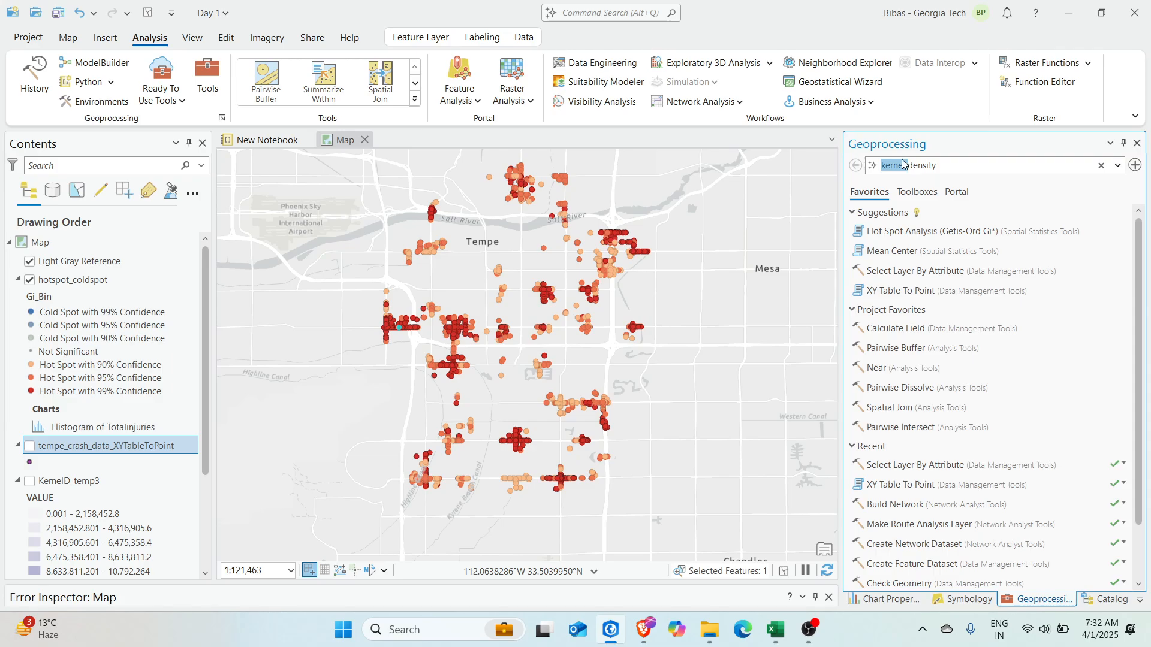
text(buffer)
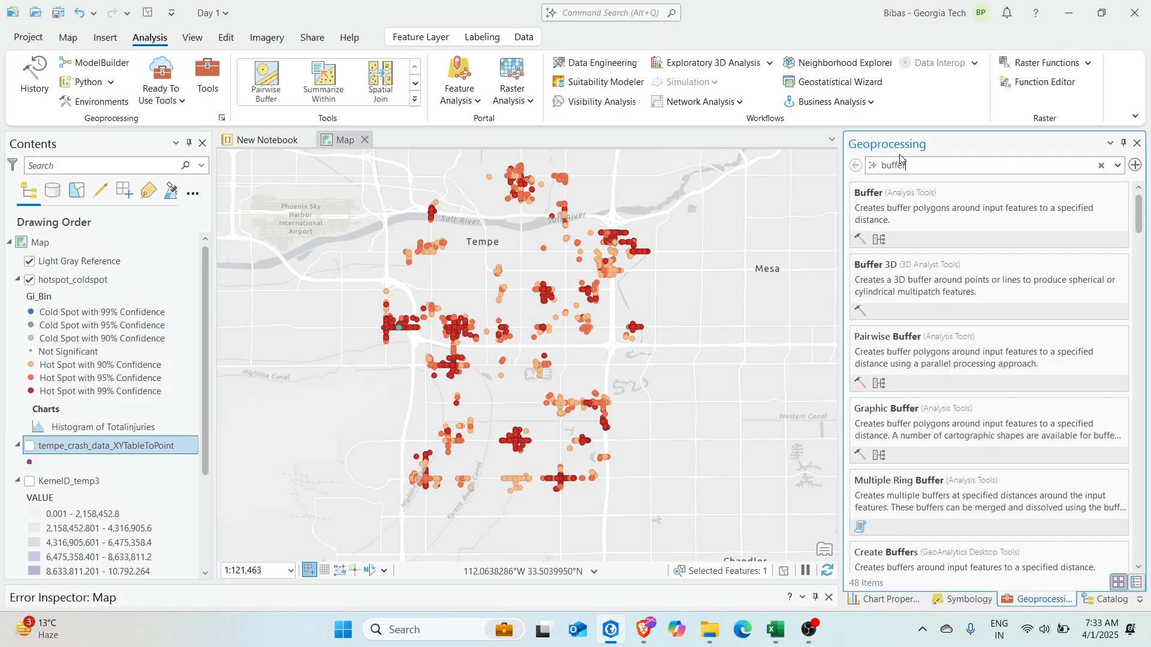
click(908, 216)
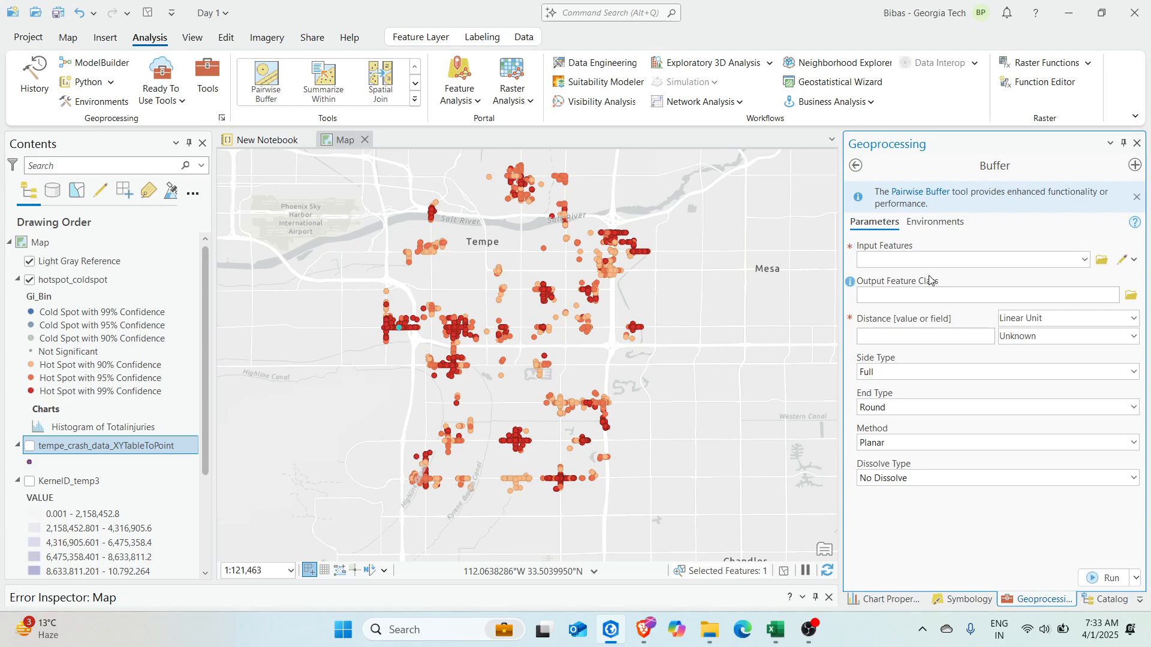
drag(69, 280, 967, 262)
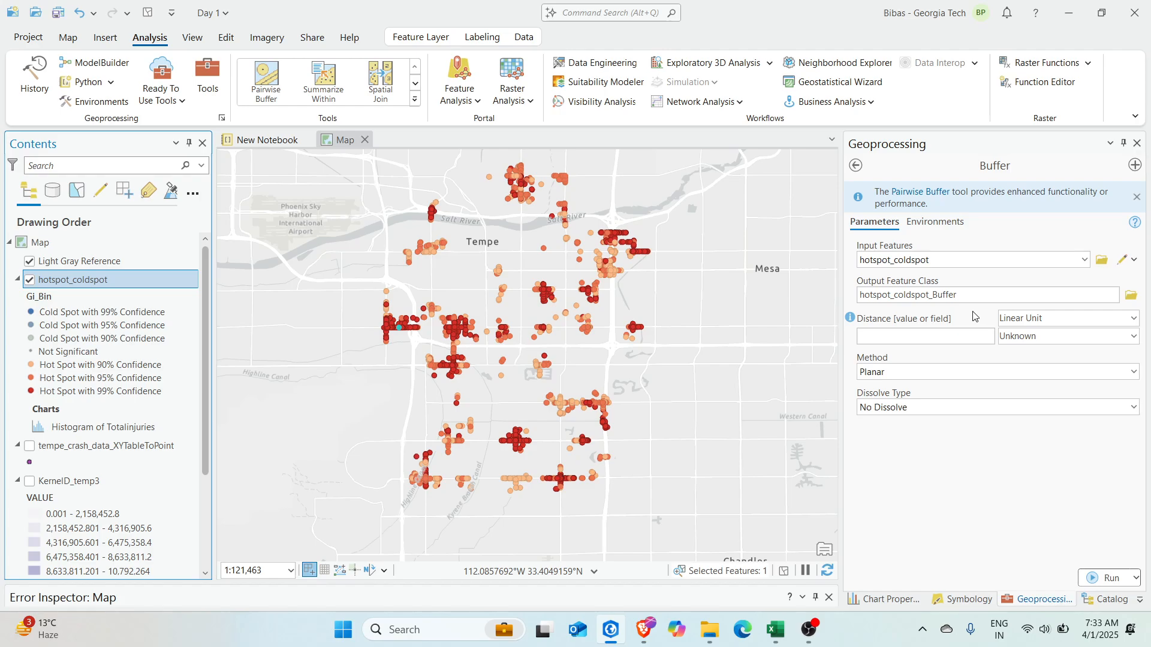